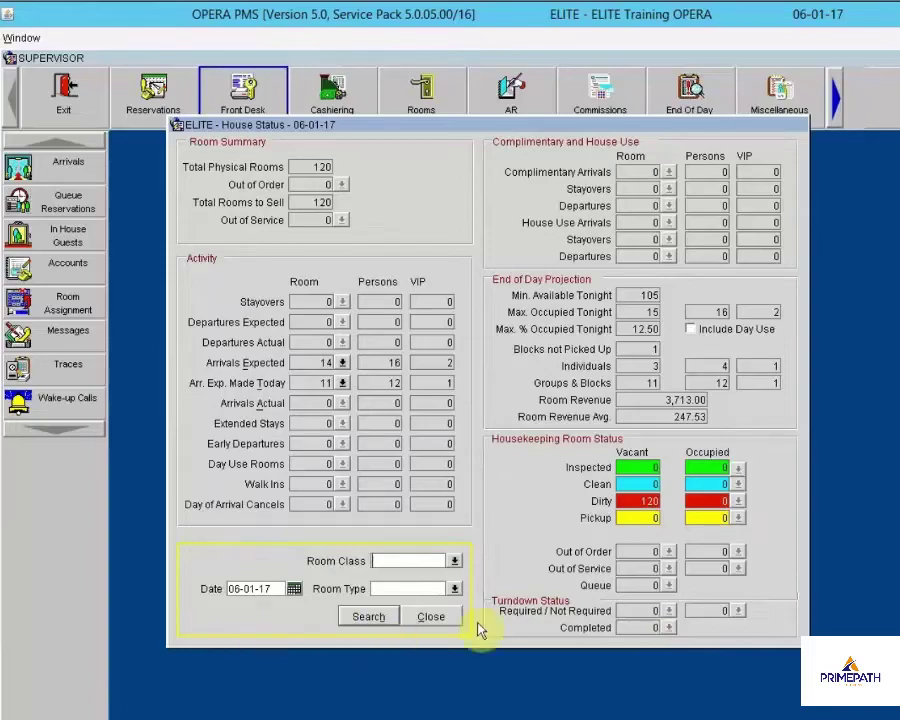
# Review the Room Class and Room Type lookup lists, then close the House Status summary
pyautogui.click(453, 562)
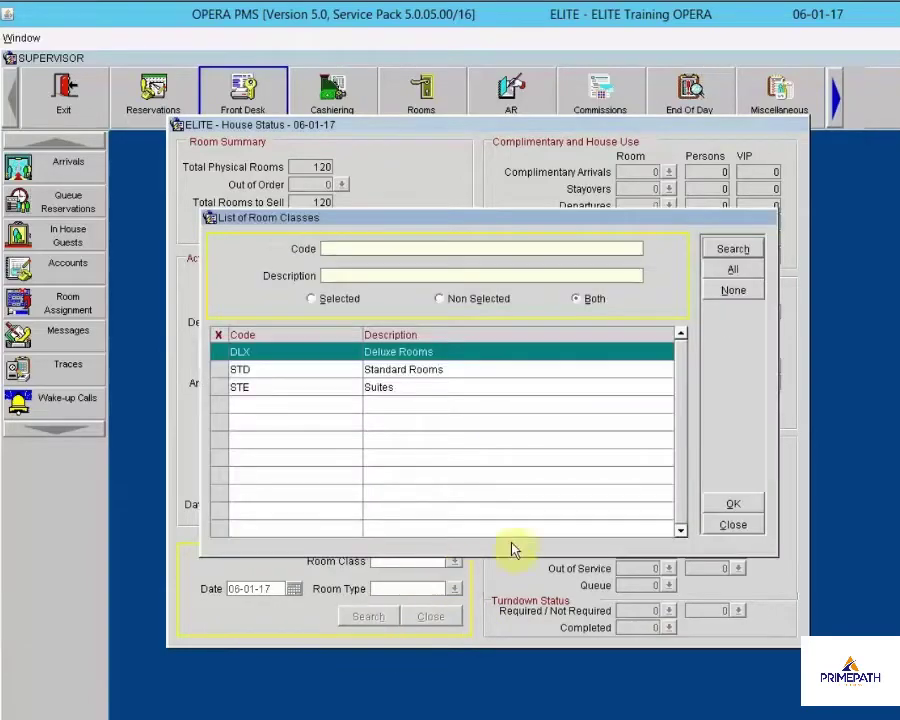
pyautogui.click(718, 525)
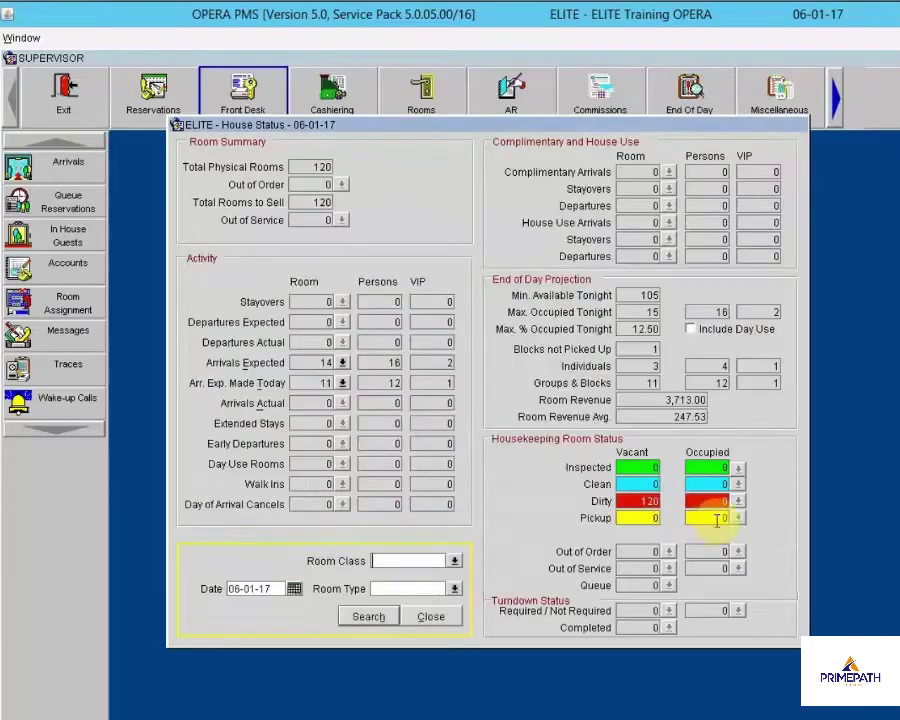
pyautogui.click(455, 589)
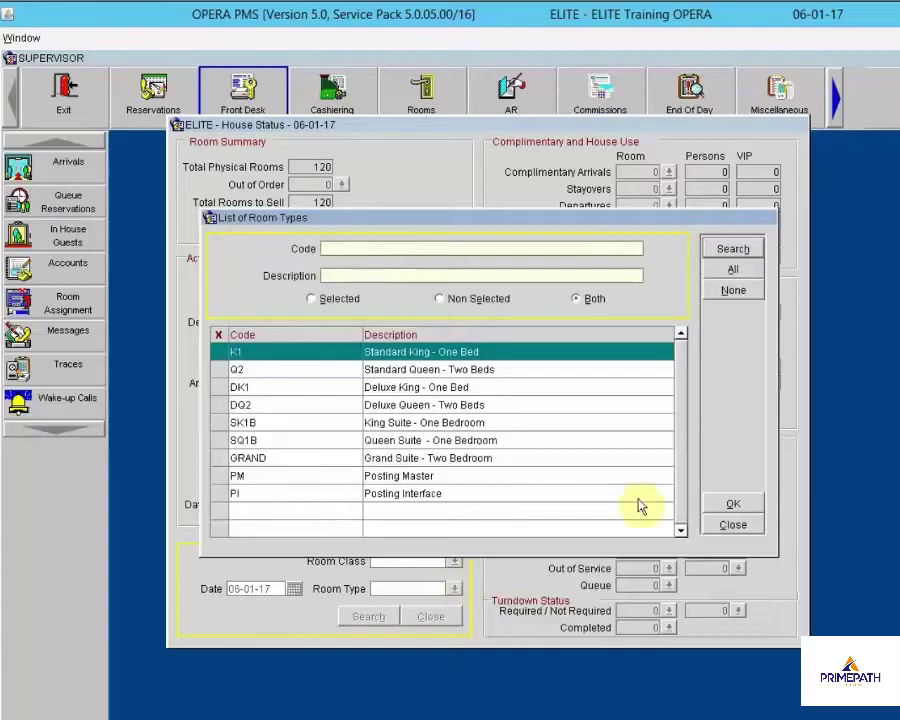
pyautogui.click(722, 526)
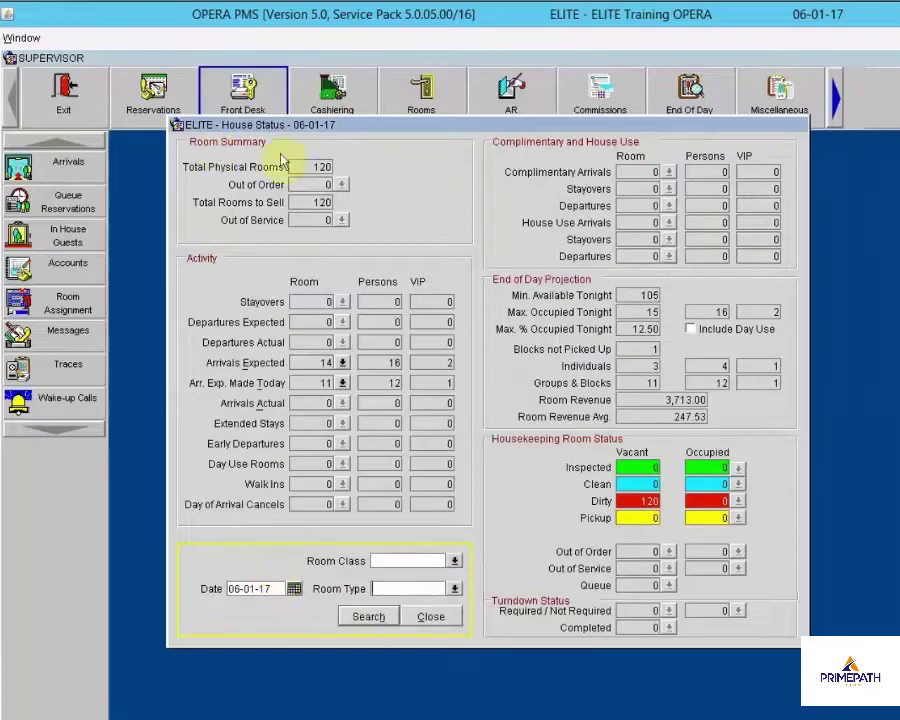
pyautogui.click(431, 618)
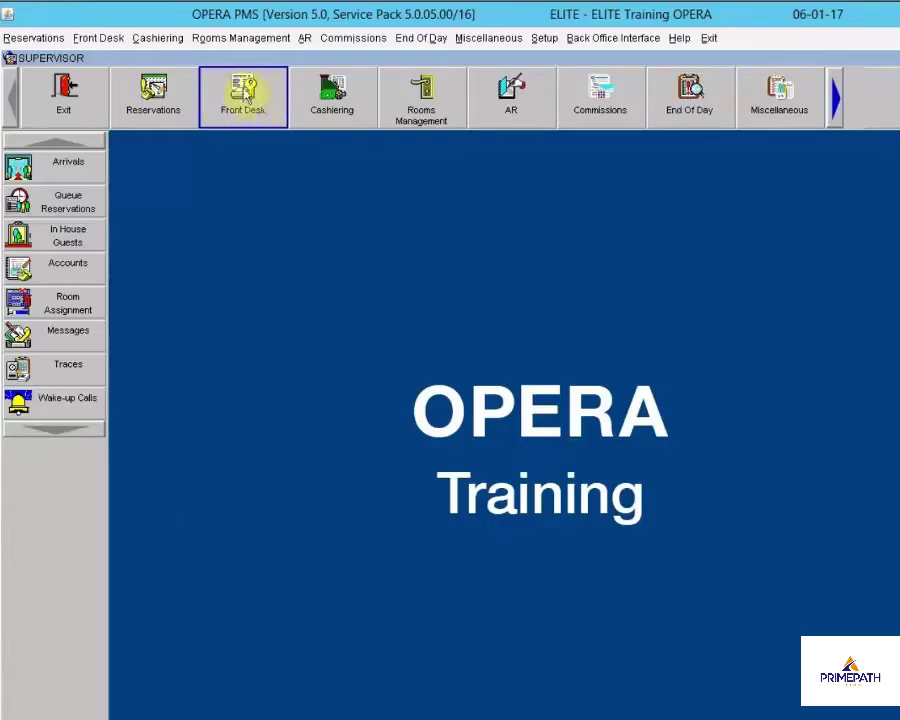
# Open Room Assignment from the Front Desk menu using Alt+F
pyautogui.click(86, 40)
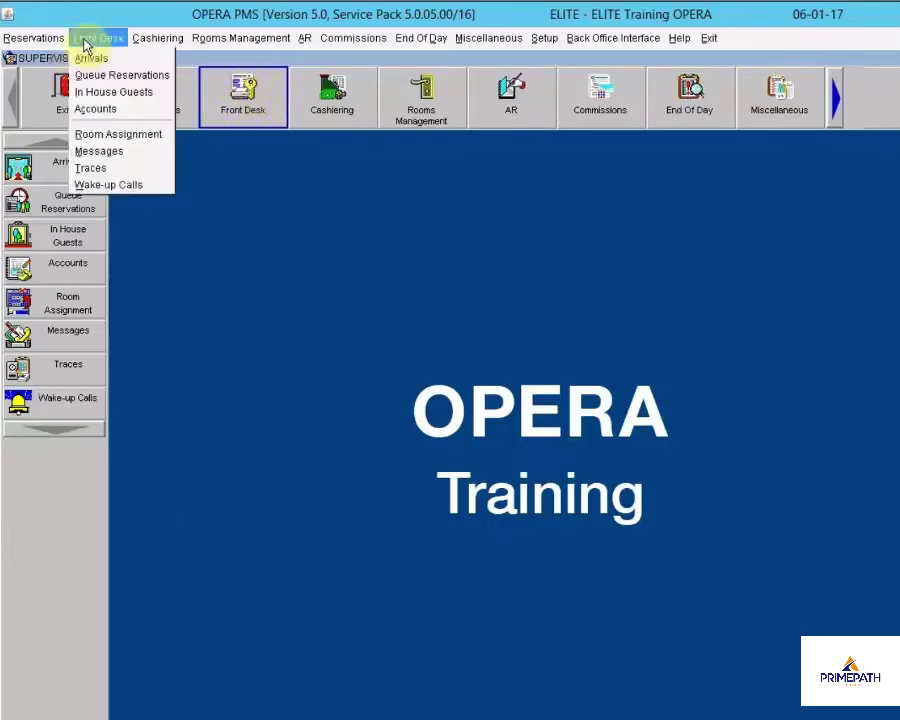
pyautogui.click(334, 320)
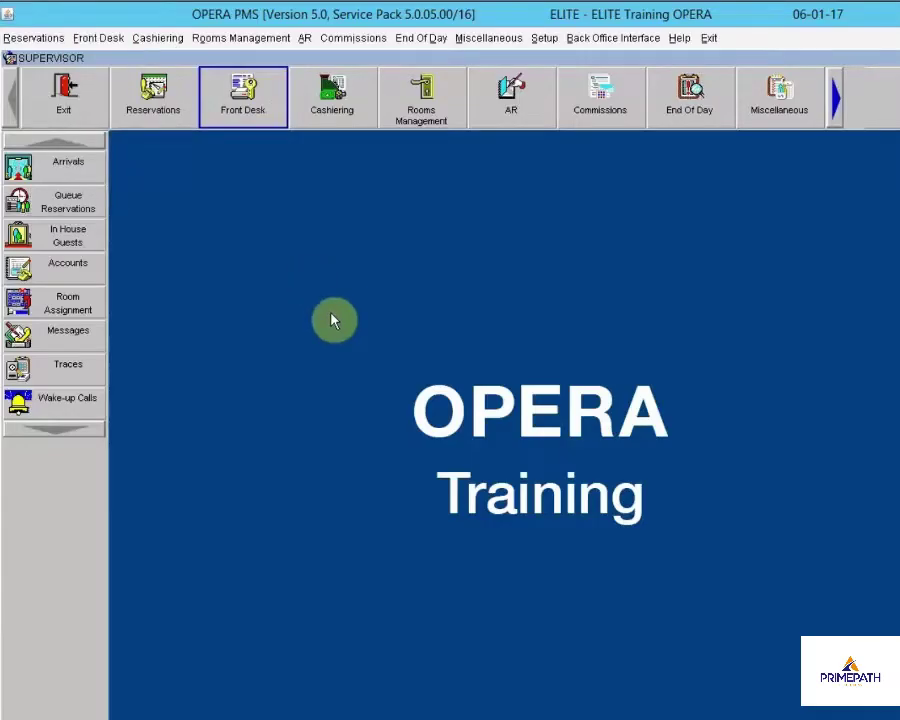
pyautogui.hotkey('alt', 'f')
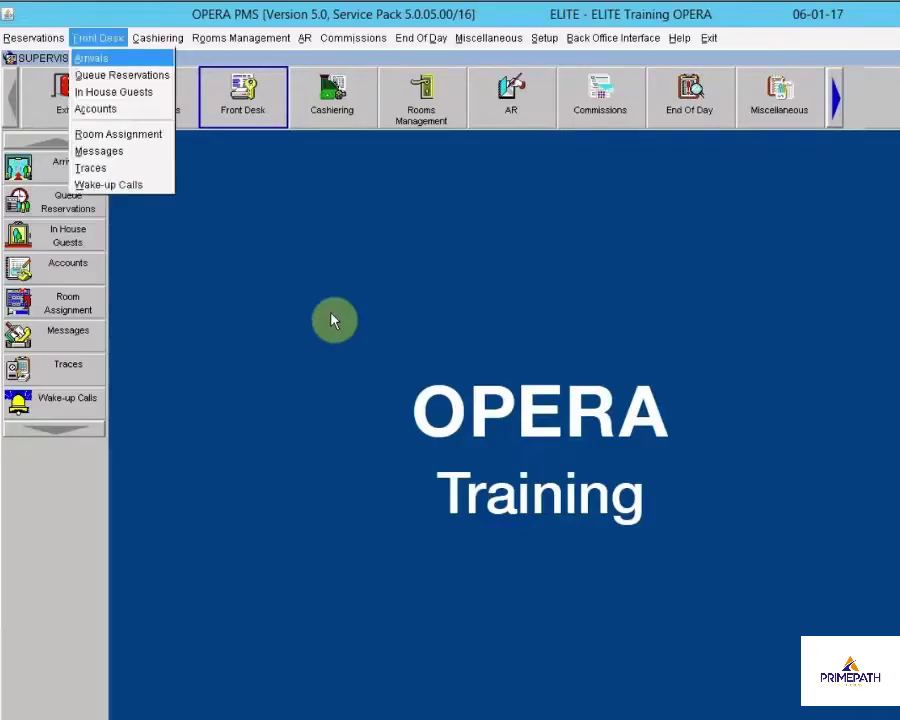
pyautogui.press('Down')
pyautogui.press('Down')
pyautogui.press('Down')
pyautogui.press('Down')
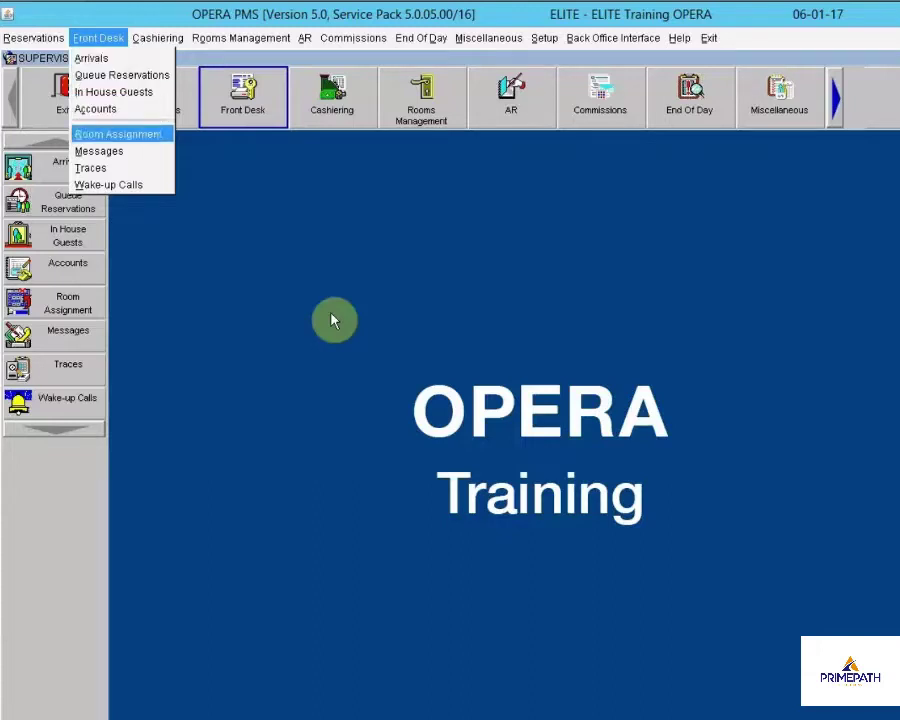
pyautogui.press('Return')
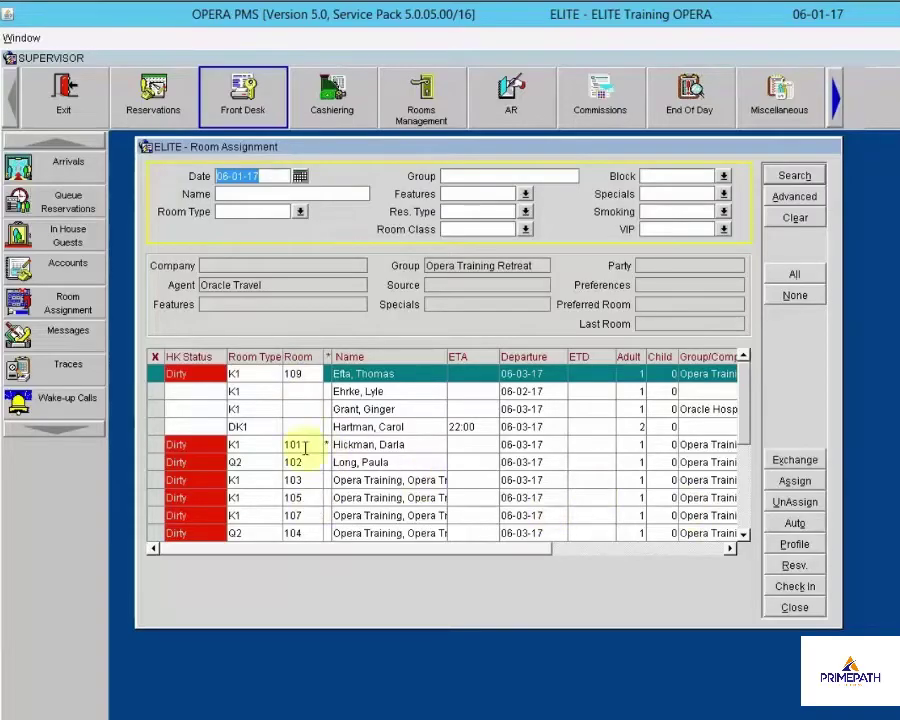
# Scroll the 06-01-17 arrivals grid to review Opera Training Retreat room numbers and rate codes
pyautogui.click(743, 535)
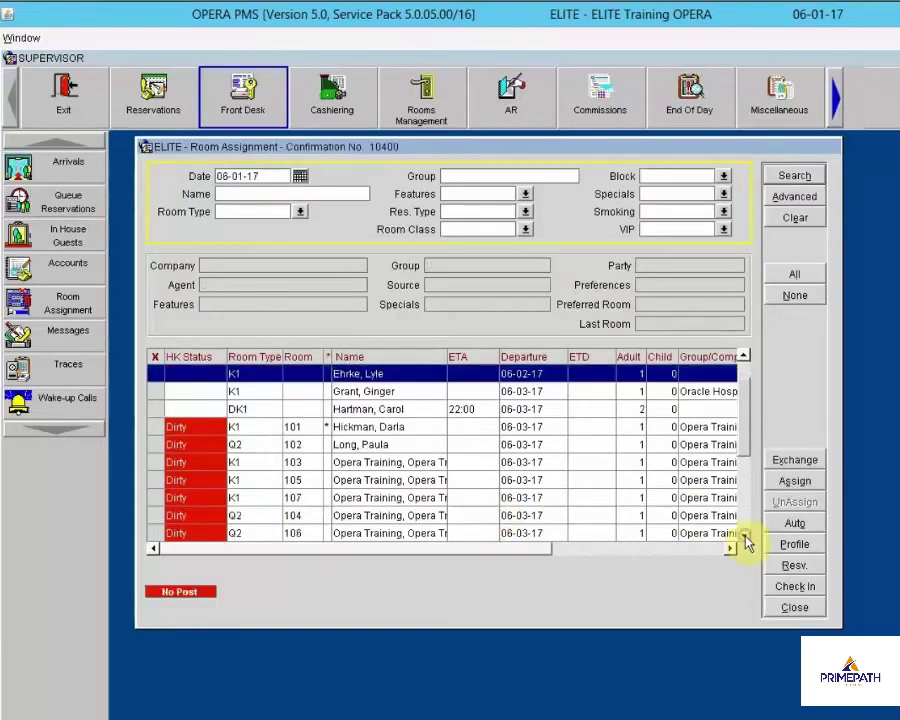
pyautogui.click(743, 535)
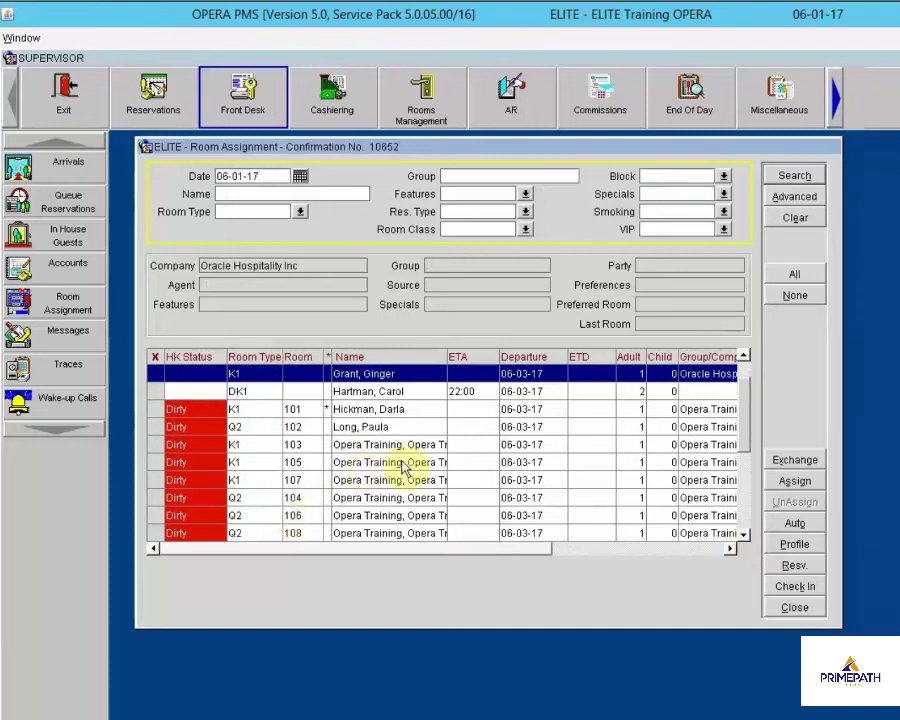
pyautogui.moveTo(486, 556); pyautogui.dragTo(638, 562)
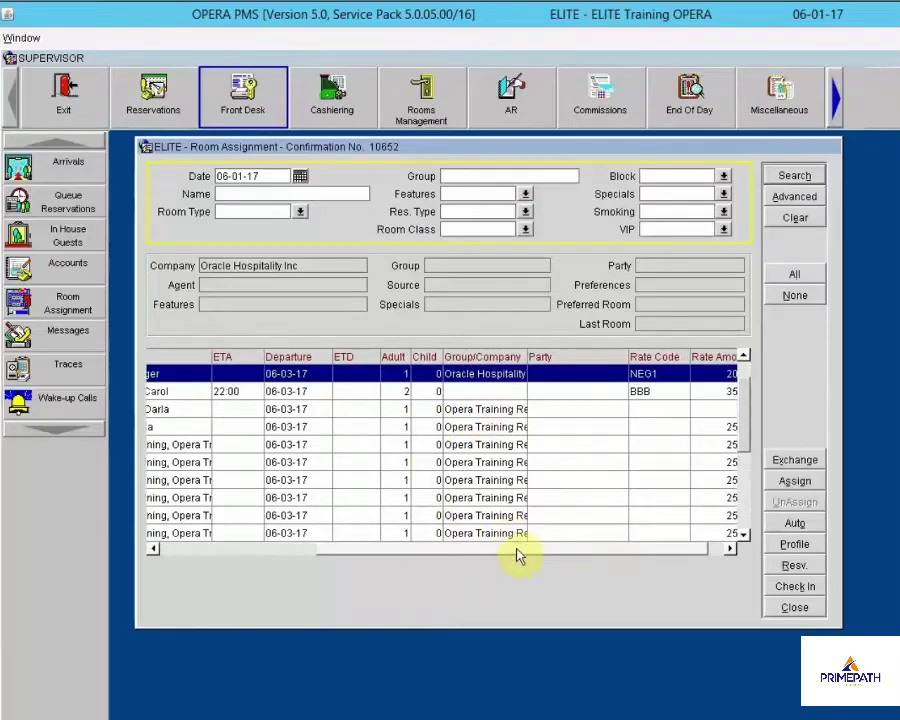
pyautogui.moveTo(514, 546); pyautogui.dragTo(326, 561)
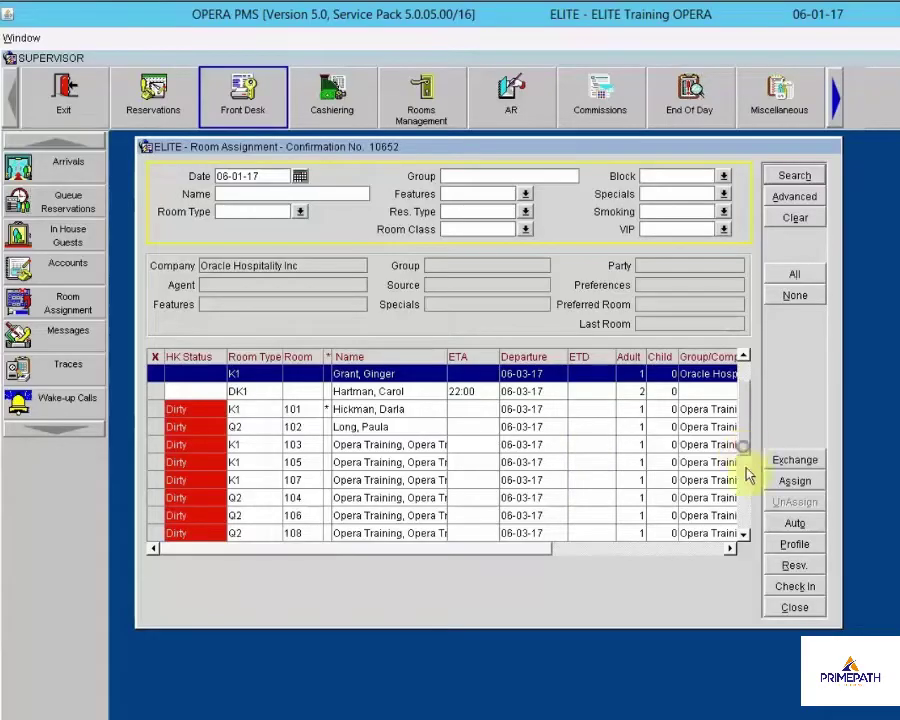
pyautogui.scroll(-5, 744, 490)
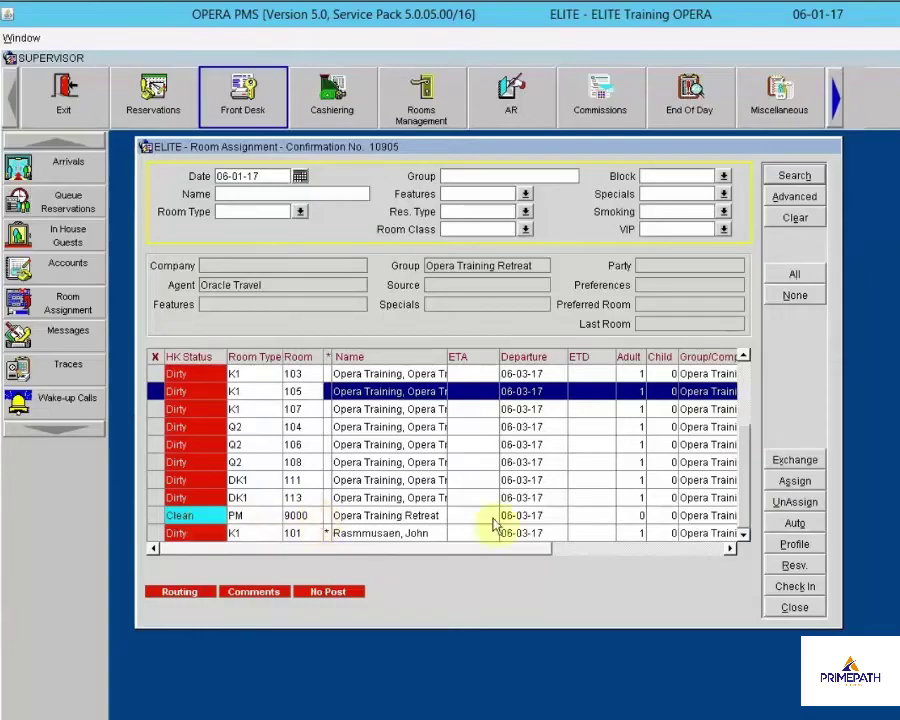
# Under Advanced, search arrivals with Assigned Rooms only, excluding unassigned reservations
pyautogui.click(795, 197)
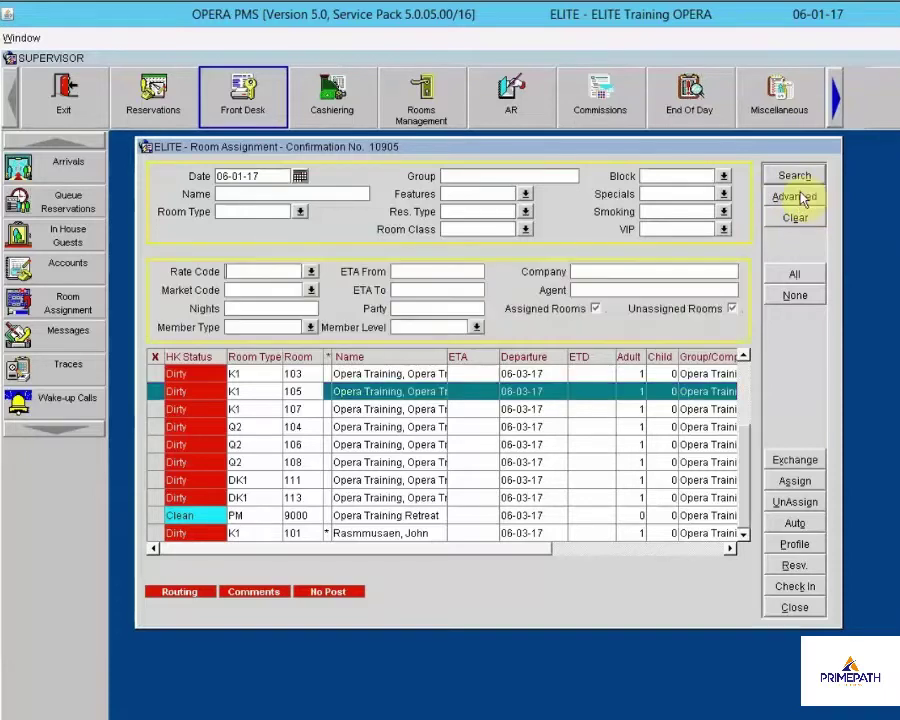
pyautogui.click(595, 310)
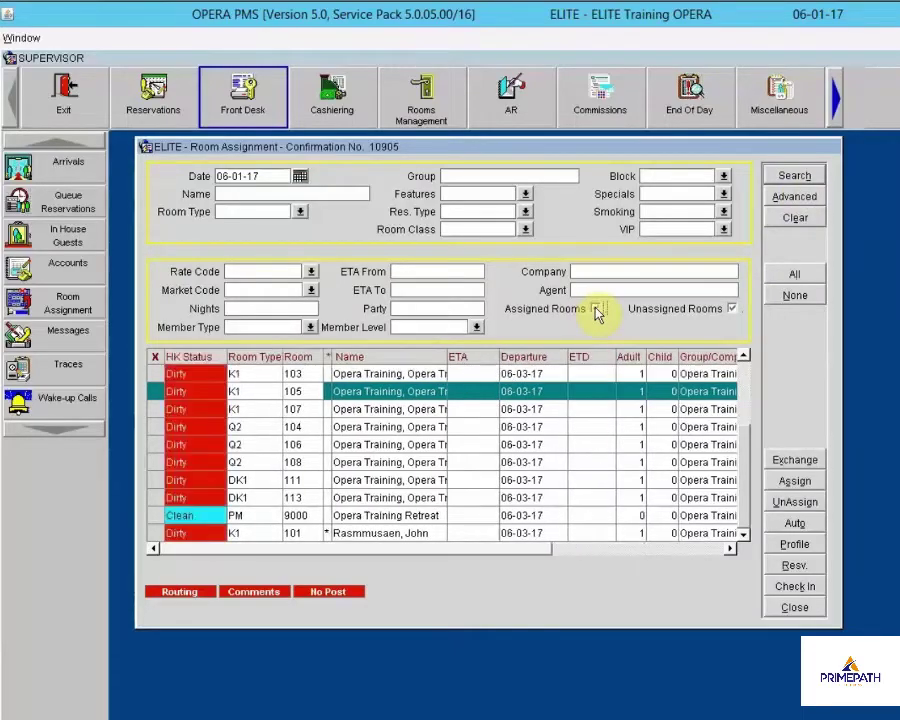
pyautogui.click(597, 310)
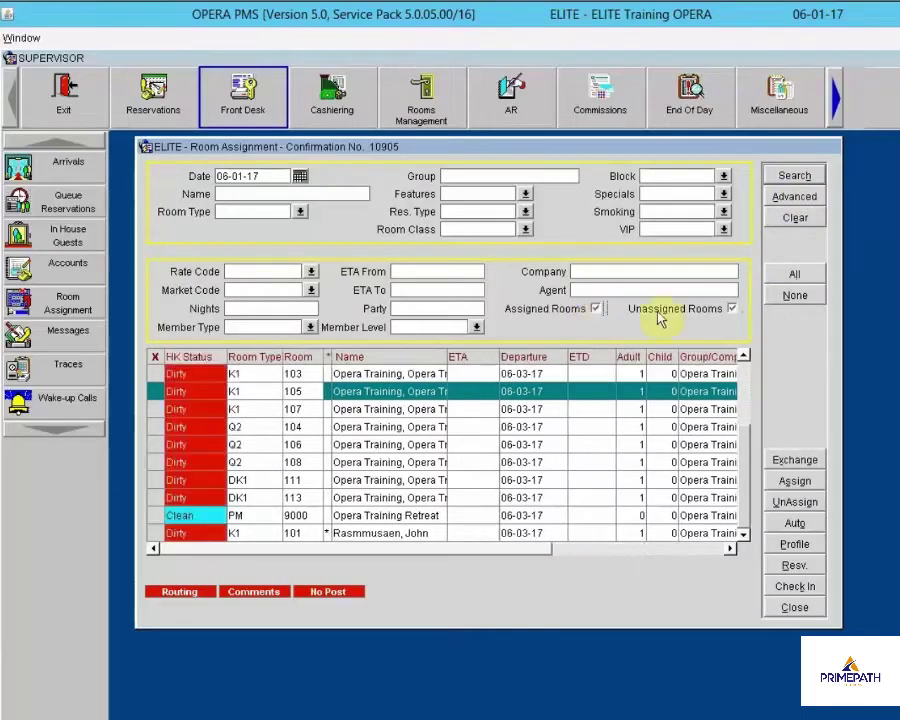
pyautogui.click(736, 310)
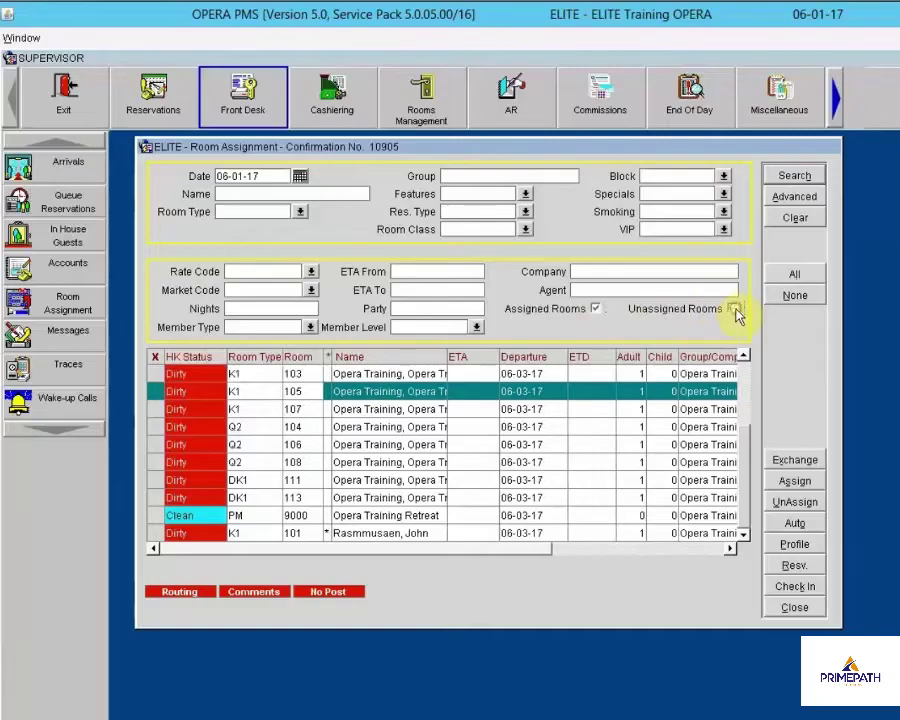
pyautogui.click(793, 177)
# Switch the filter to Unassigned Rooms only, leaving three arrivals: two K1 and one DK1
pyautogui.click(597, 310)
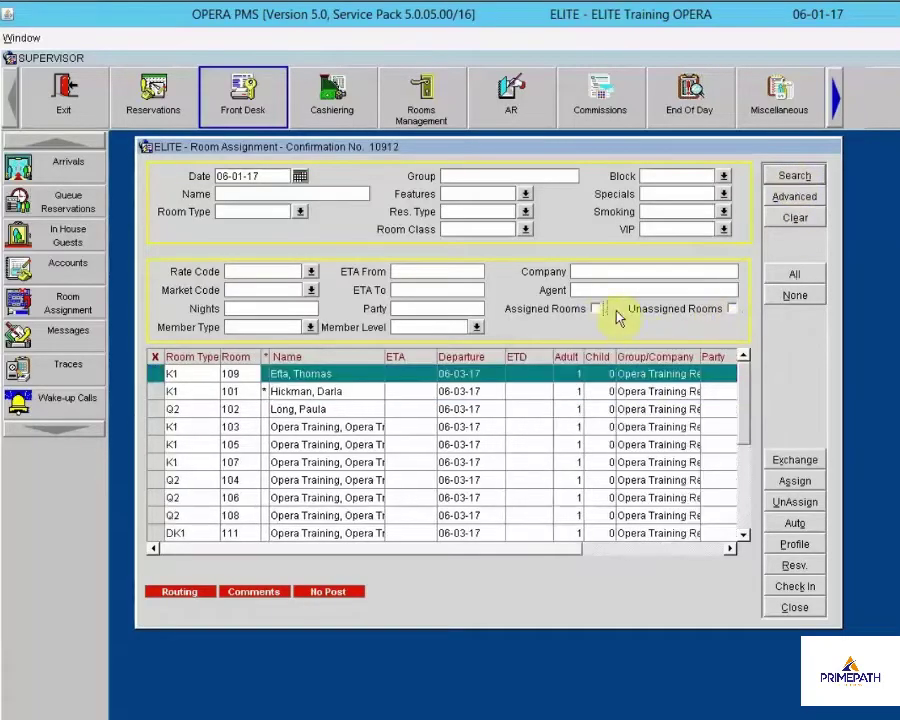
pyautogui.click(733, 309)
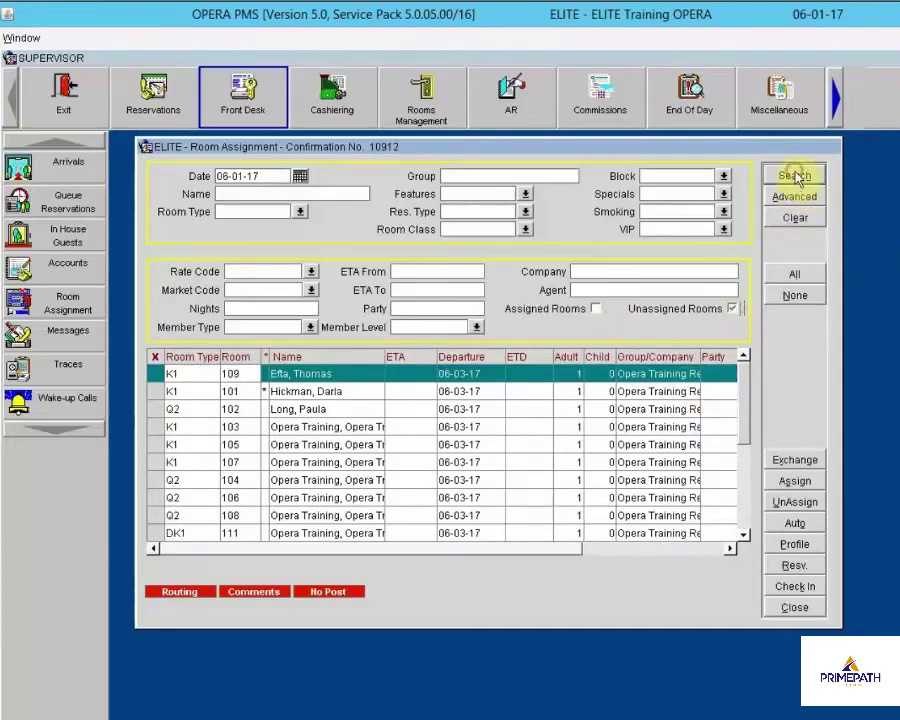
pyautogui.click(795, 176)
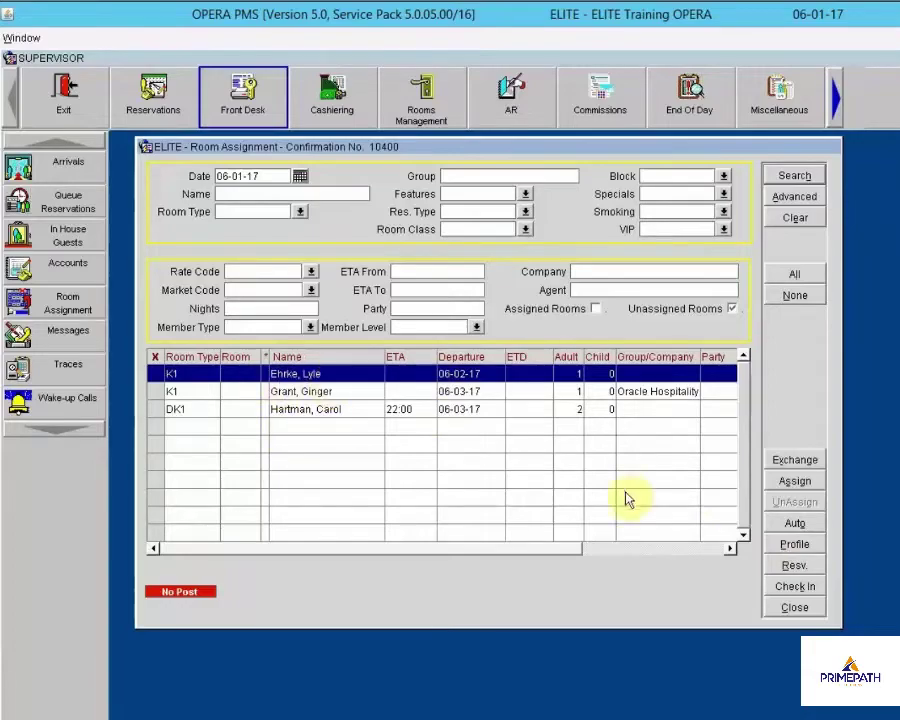
pyautogui.click(795, 544)
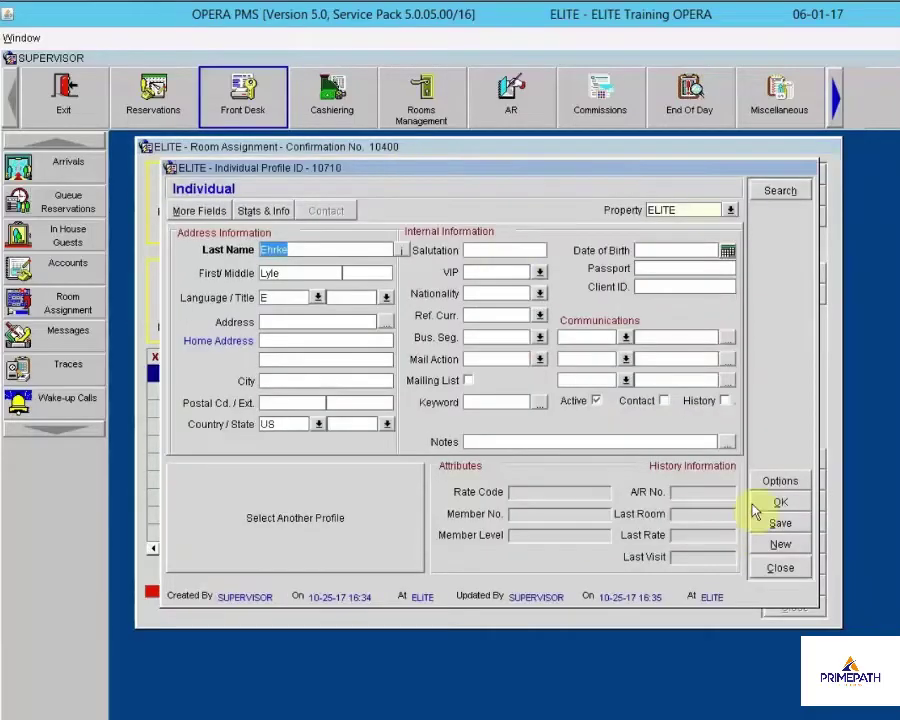
pyautogui.click(780, 568)
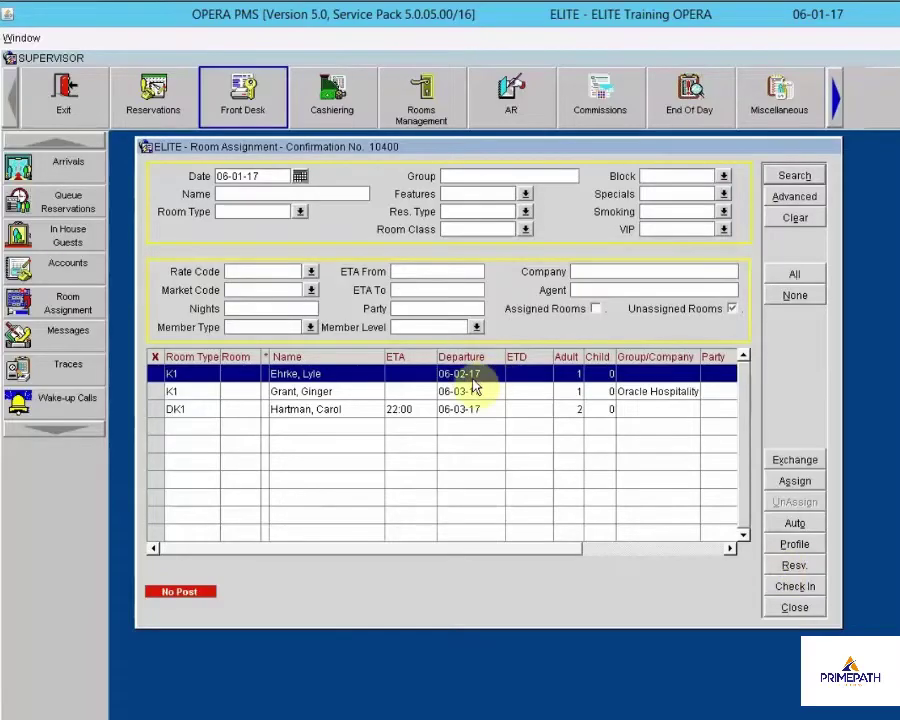
pyautogui.click(795, 568)
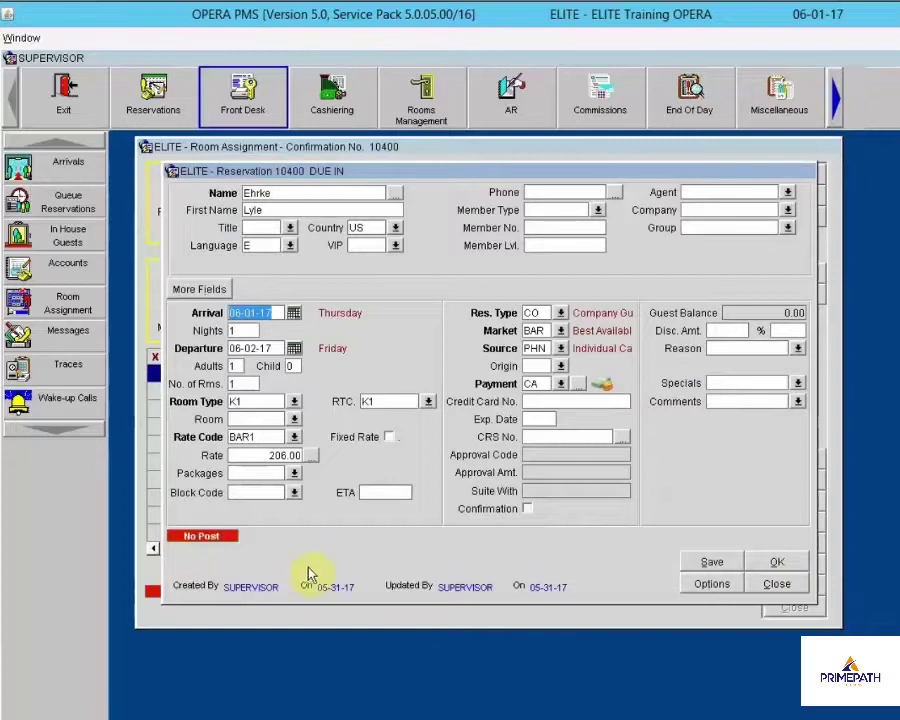
pyautogui.click(790, 584)
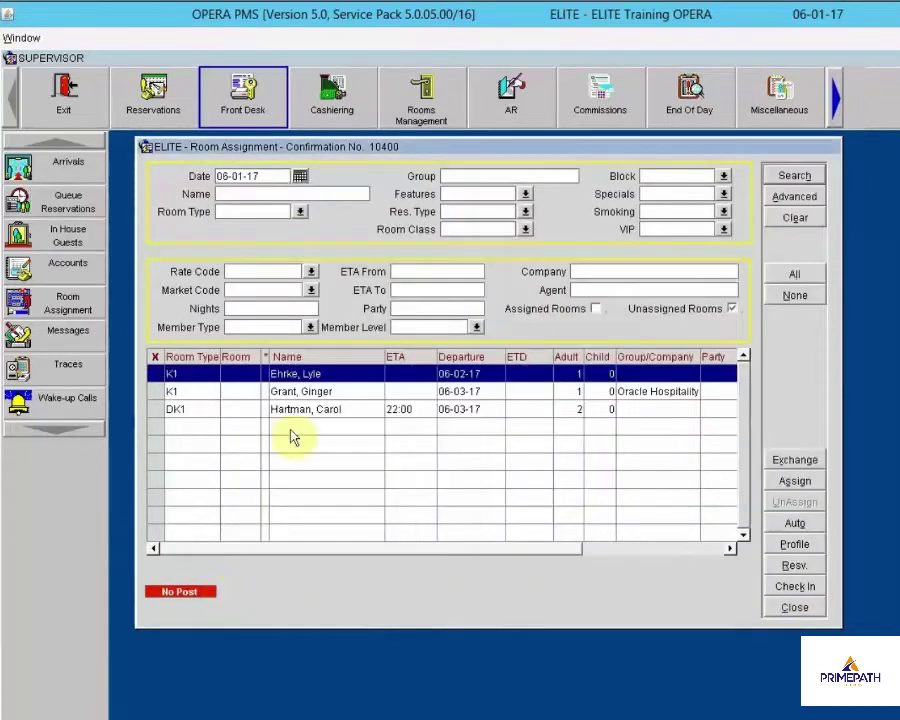
pyautogui.click(311, 391)
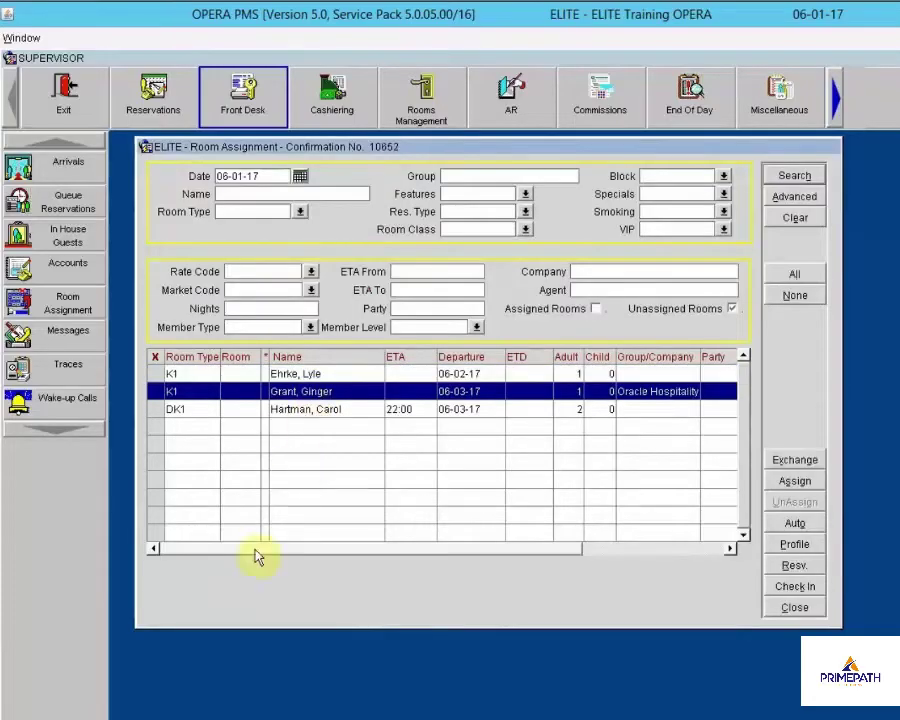
pyautogui.click(330, 411)
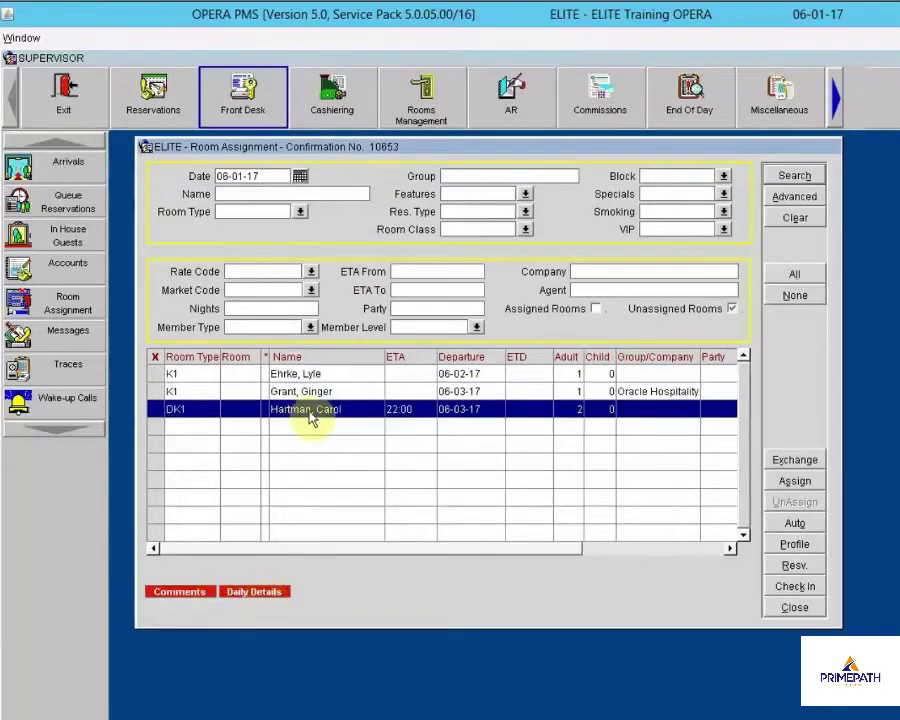
pyautogui.click(182, 592)
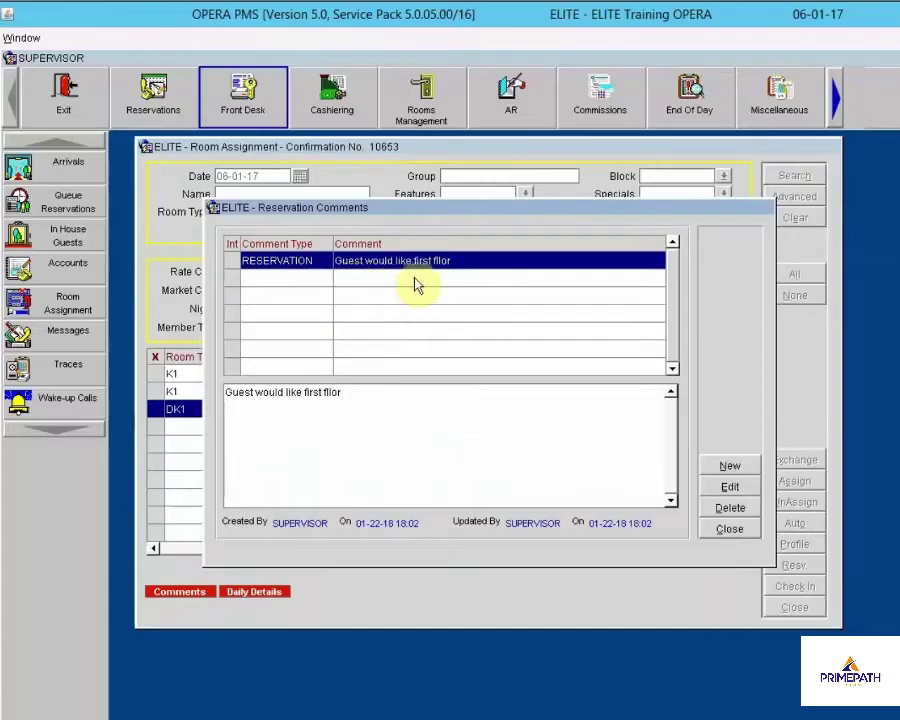
pyautogui.click(728, 528)
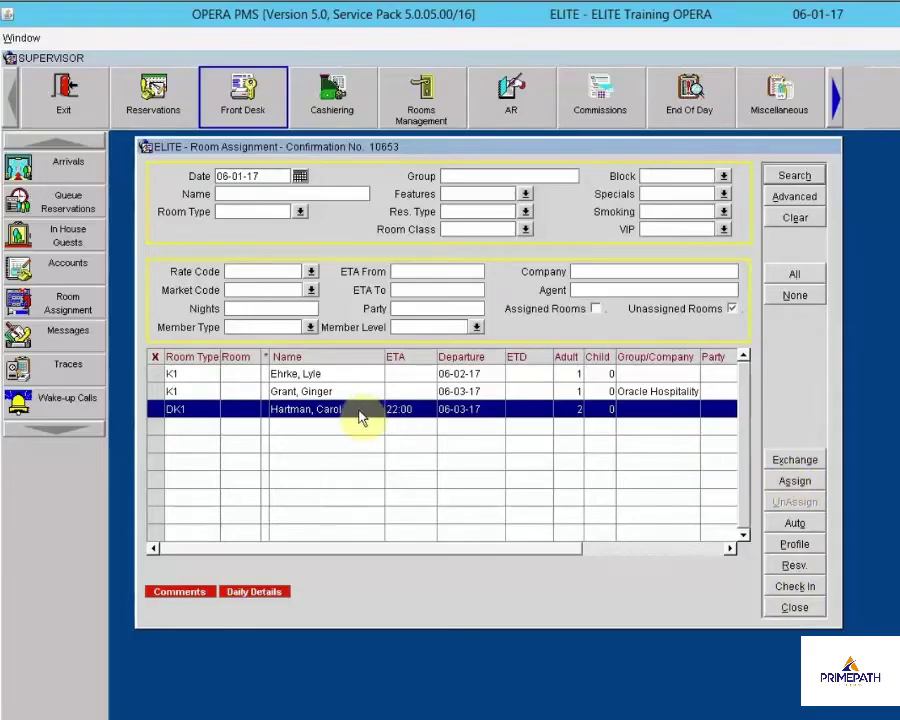
# For the DK1 reservation, search DK1 rooms including Due Out, Clean and Dirty statuses
pyautogui.click(794, 483)
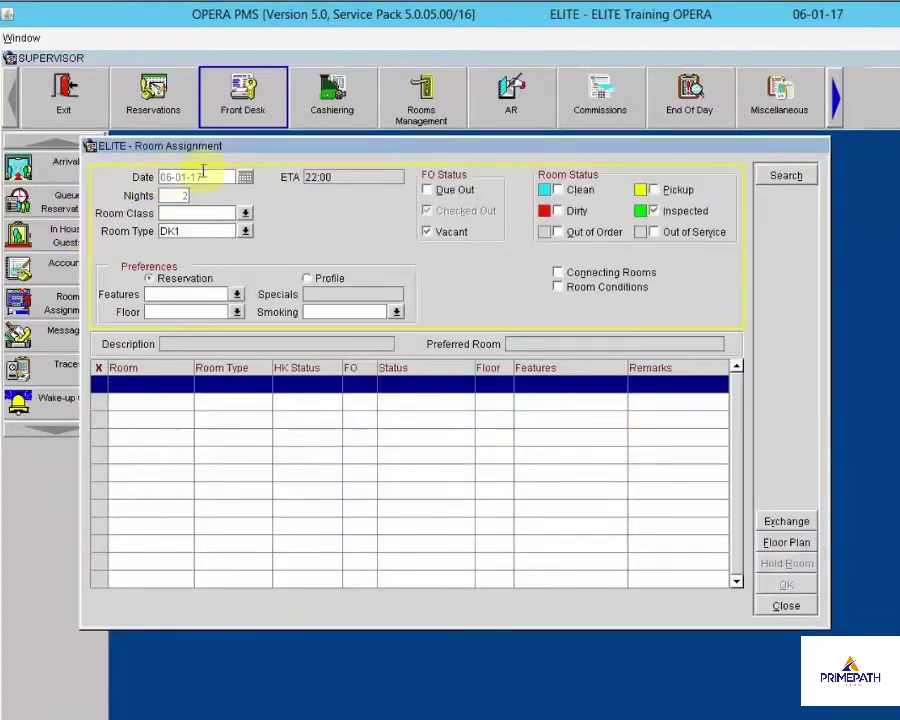
pyautogui.moveTo(283, 146); pyautogui.dragTo(351, 154)
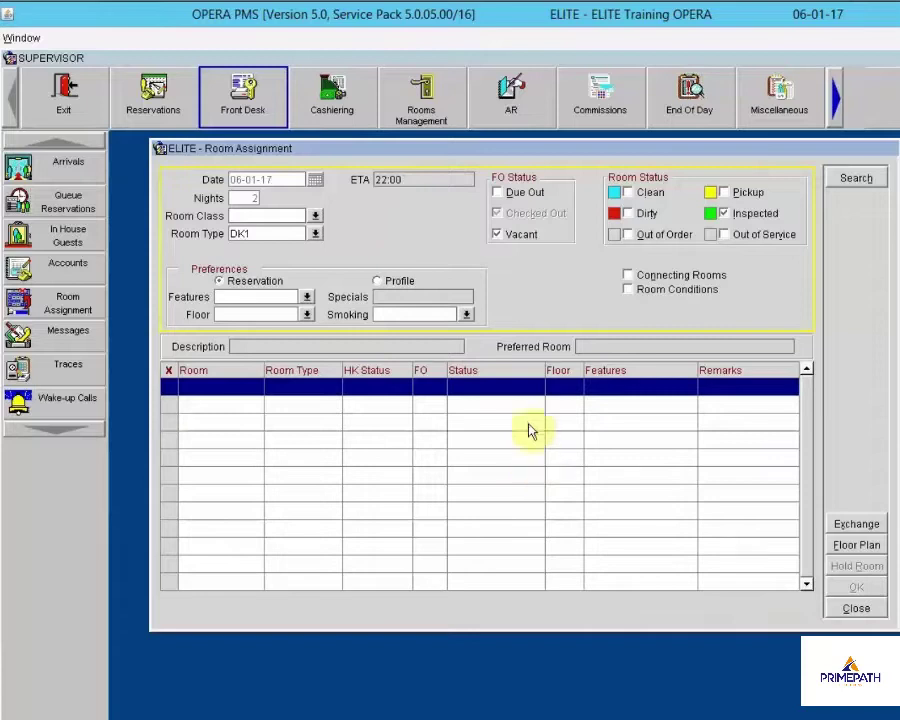
pyautogui.click(499, 194)
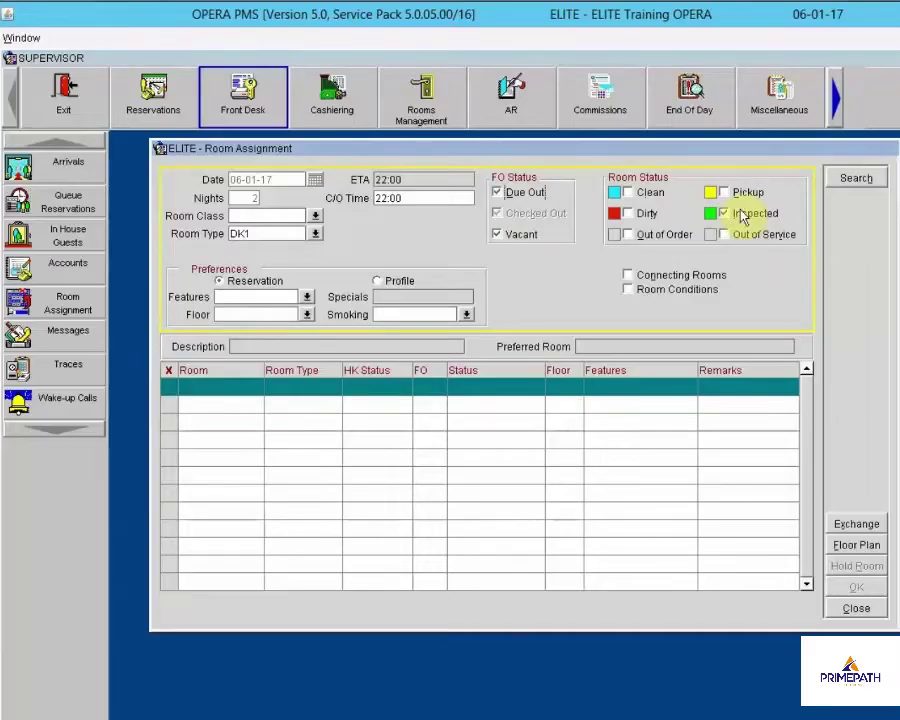
pyautogui.click(627, 192)
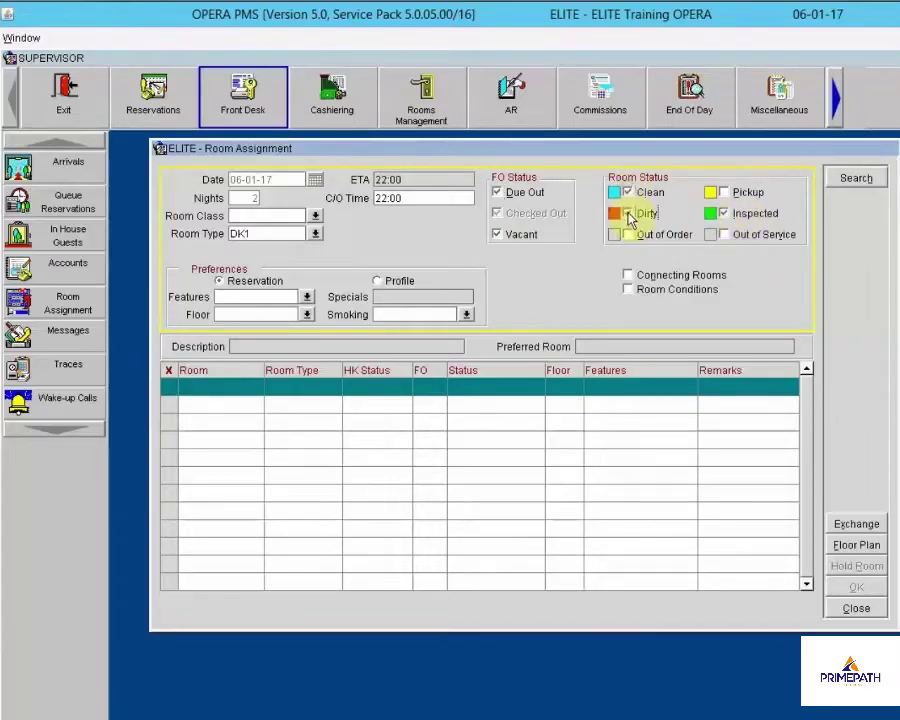
pyautogui.click(627, 213)
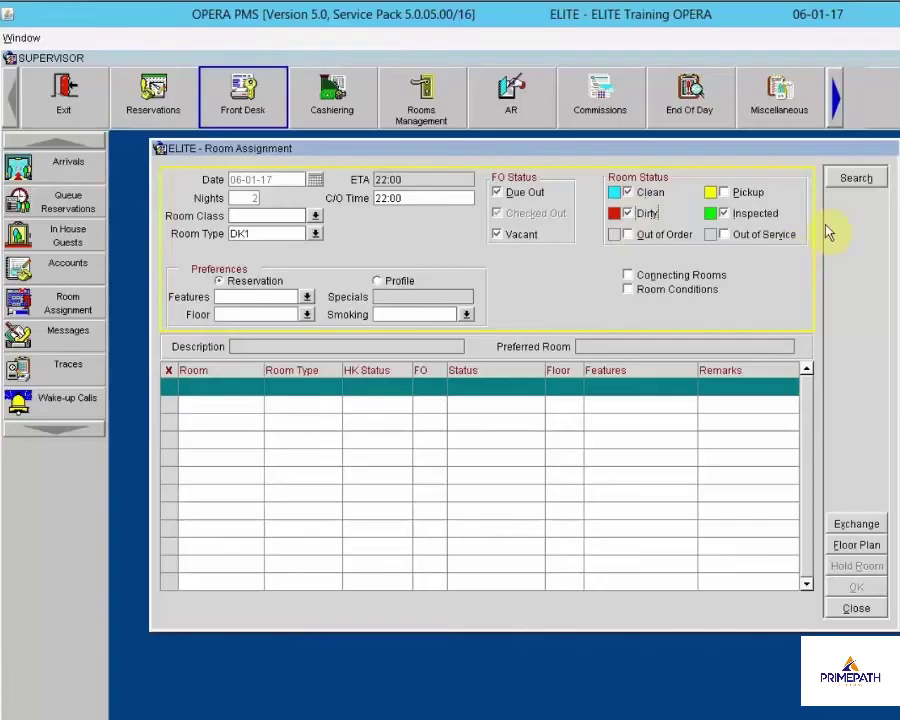
pyautogui.click(862, 182)
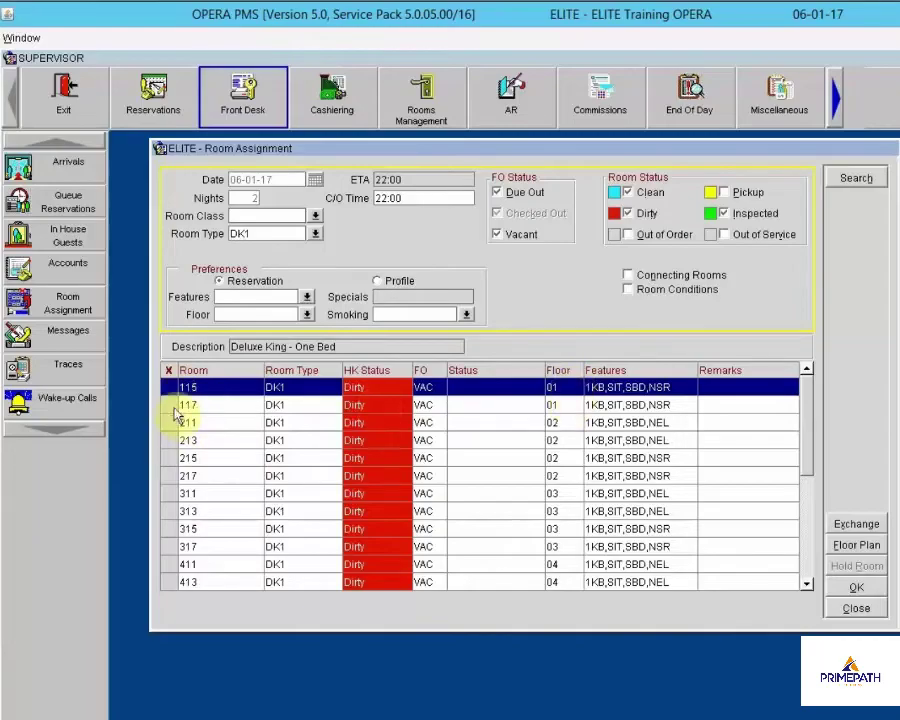
# Assign room 117 to the 22:00 DK1 arrival, confirming Yes to the dirty-room prompt
pyautogui.click(169, 408)
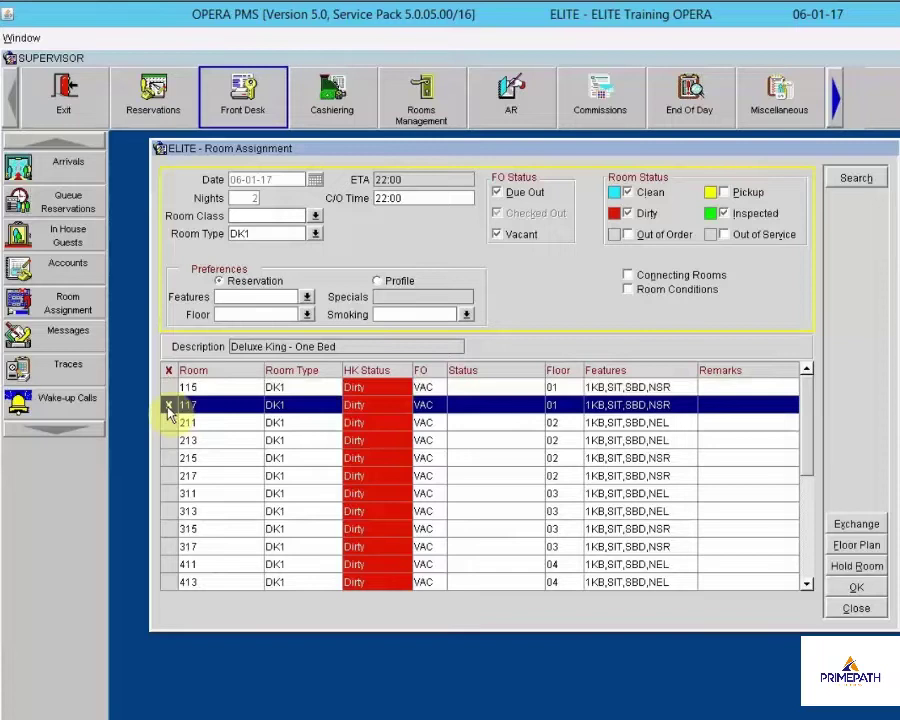
pyautogui.click(856, 592)
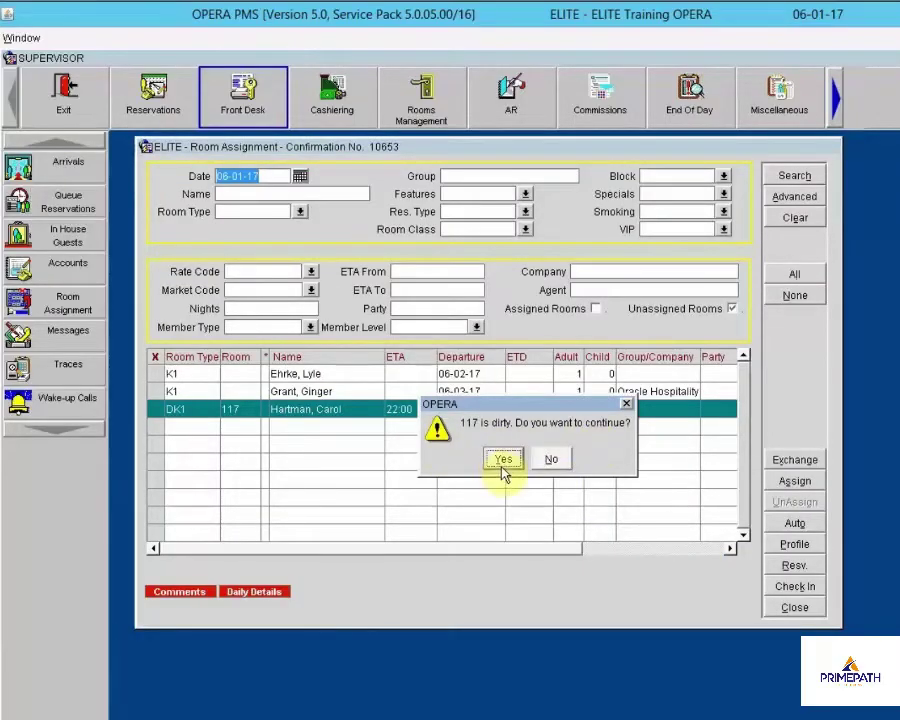
pyautogui.click(501, 466)
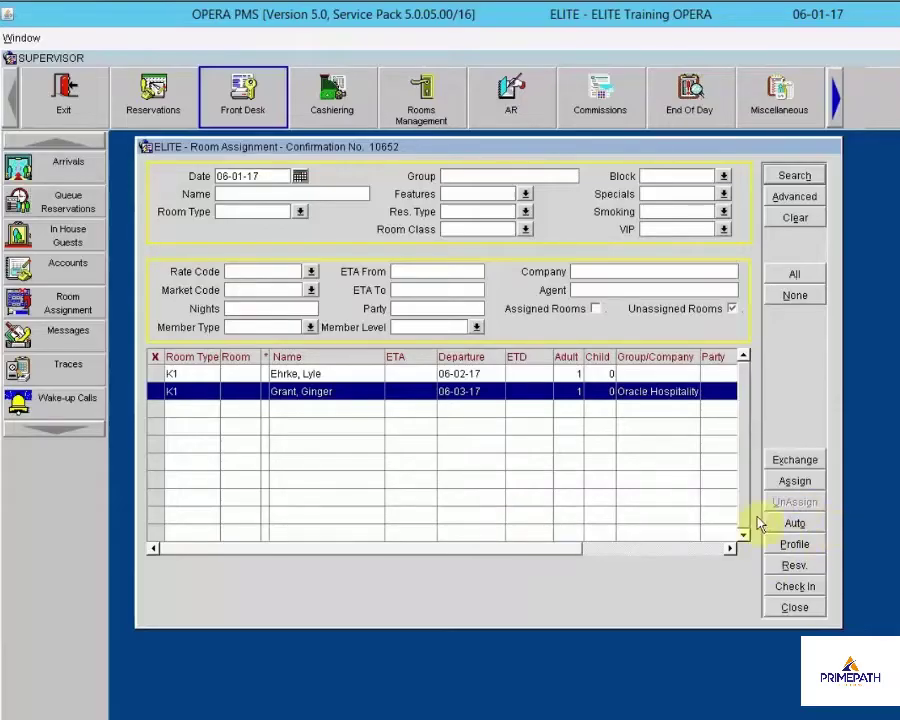
# Open the Automatic Room Assignment window for the 06-01-17 arrivals
pyautogui.click(795, 525)
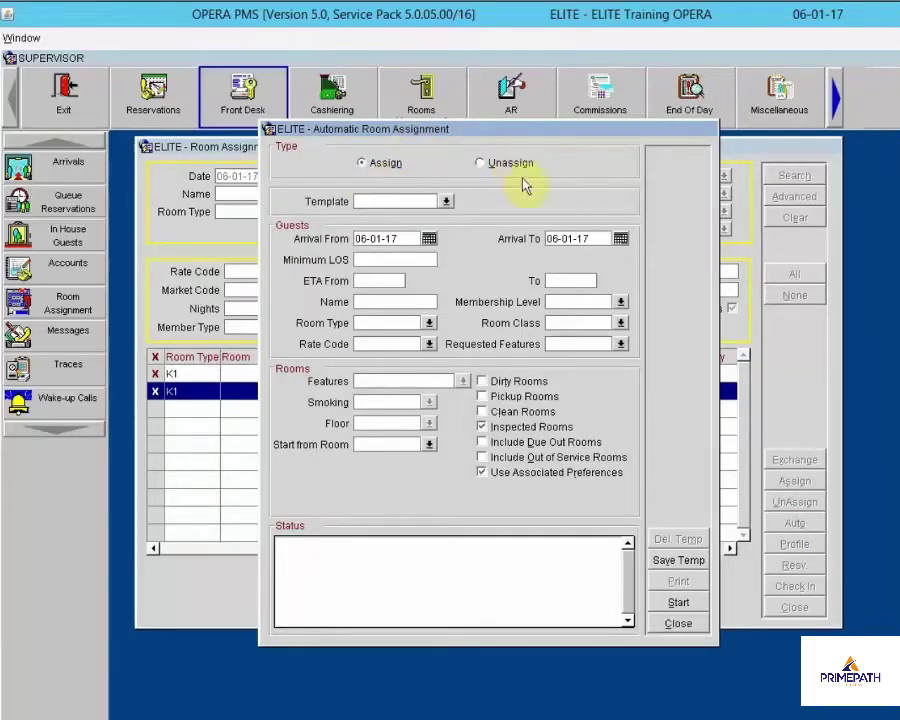
# Search group 'opera' with both Assigned and Unassigned Rooms ticked, without running Auto
pyautogui.click(668, 626)
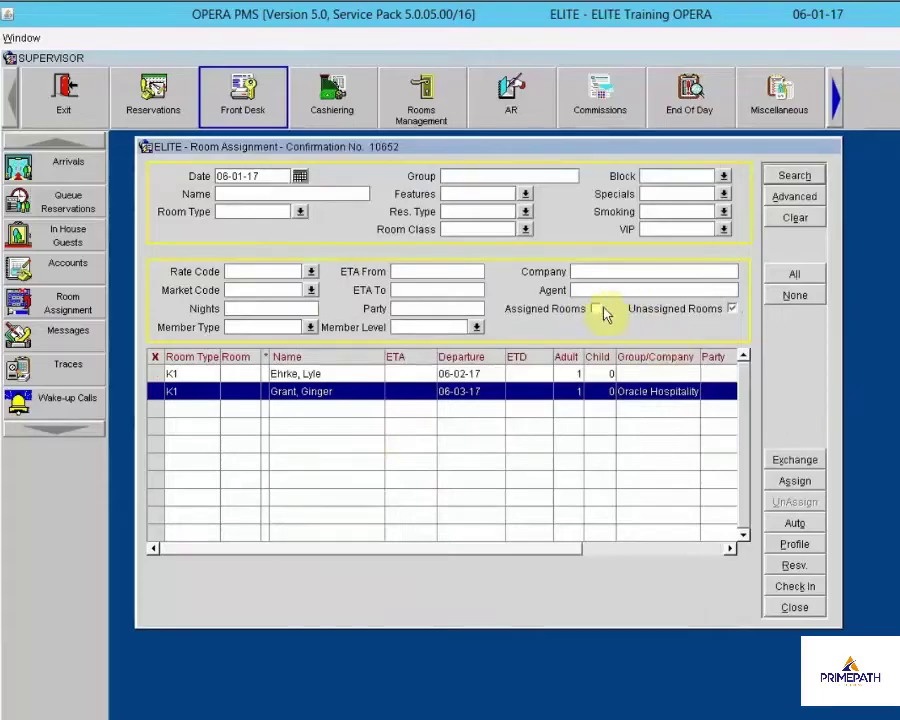
pyautogui.click(732, 309)
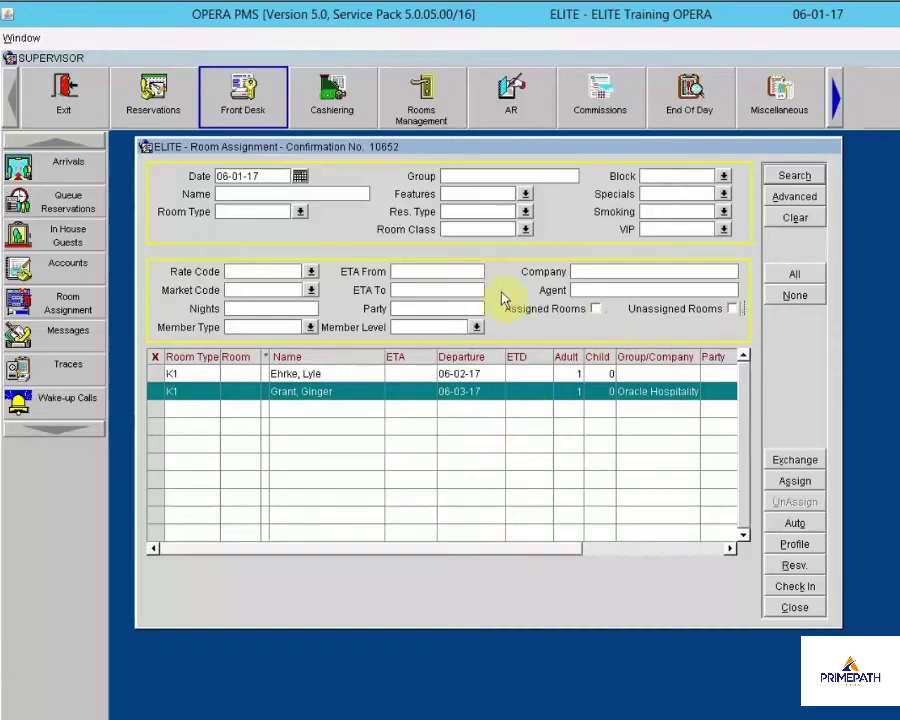
pyautogui.click(471, 175)
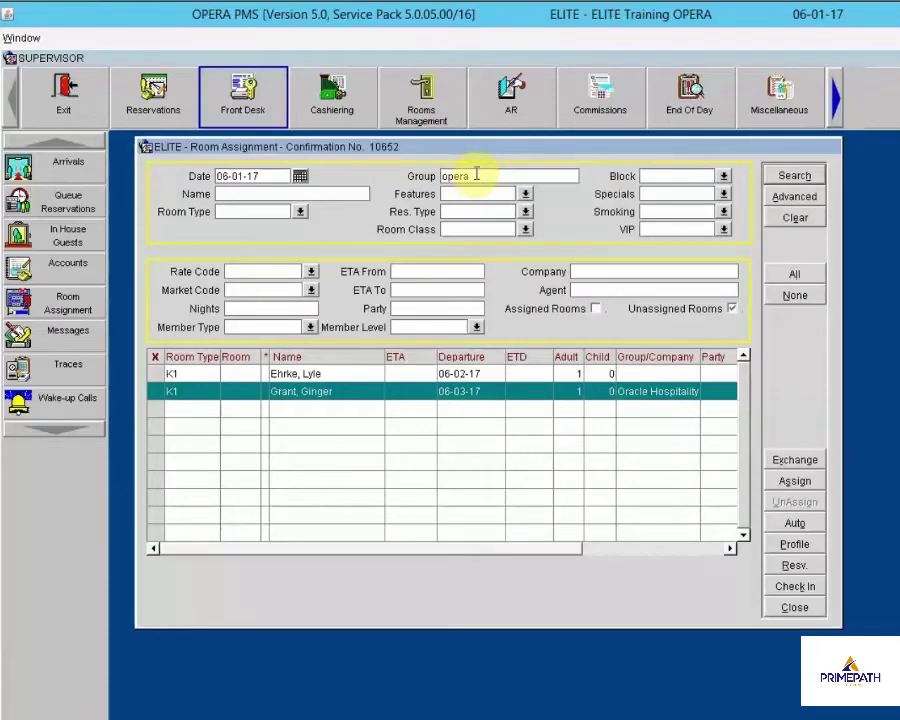
pyautogui.click(780, 177)
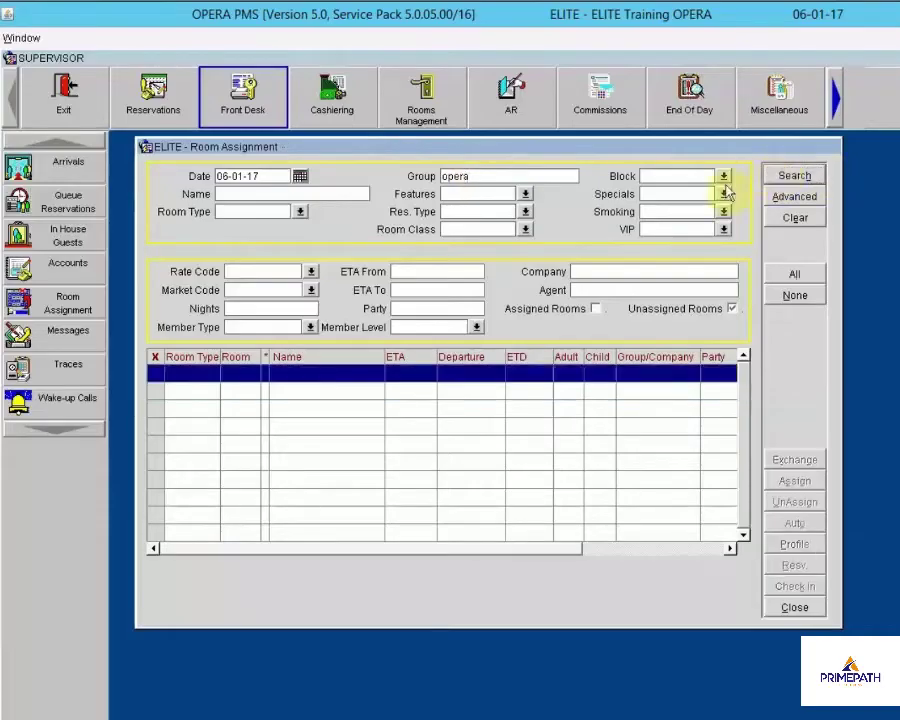
pyautogui.click(596, 309)
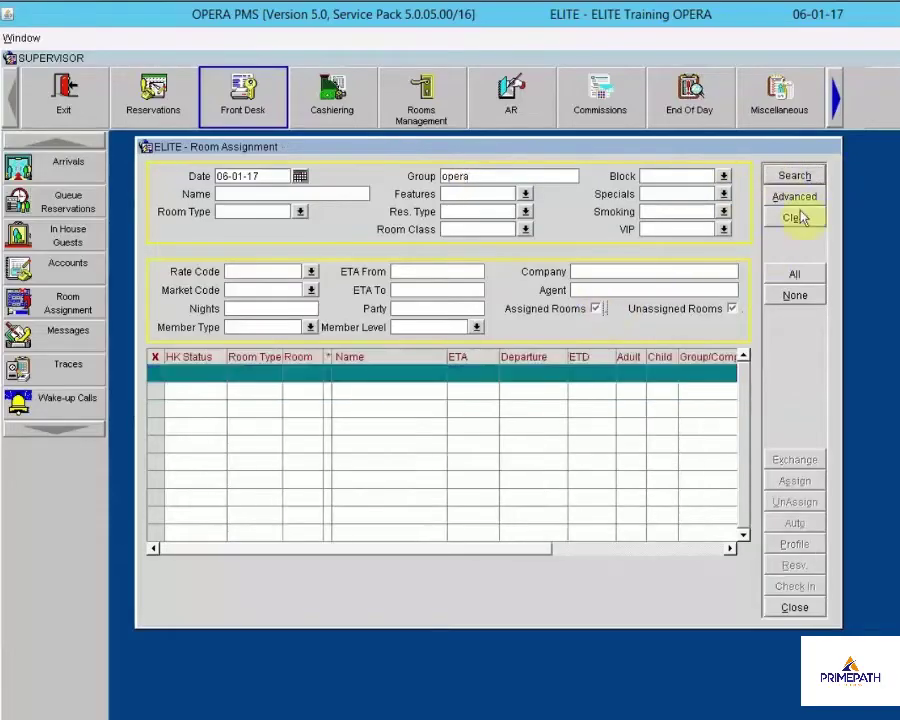
pyautogui.click(796, 175)
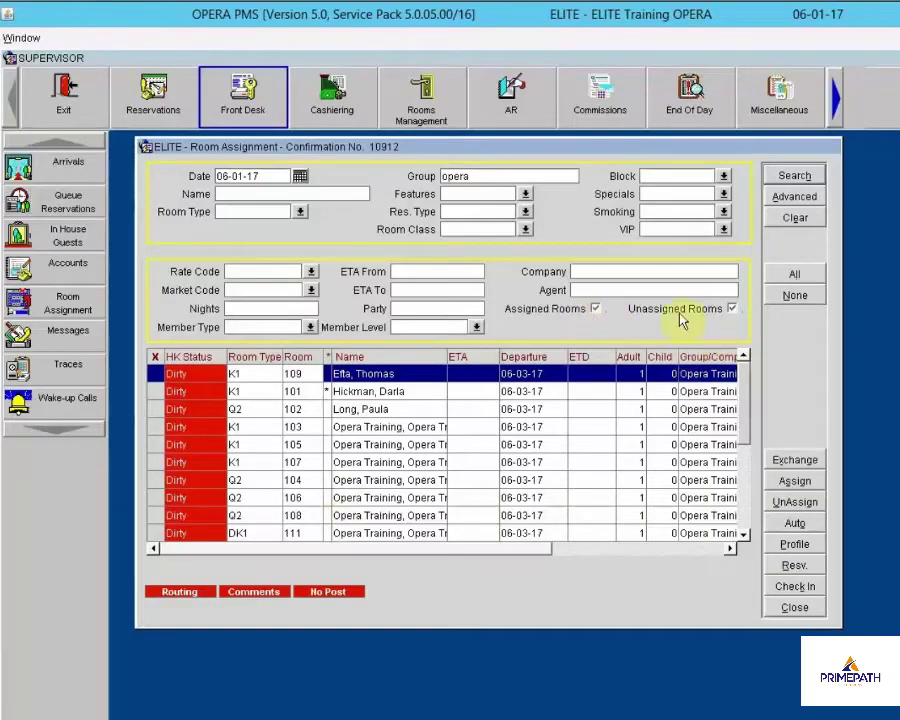
pyautogui.click(744, 515)
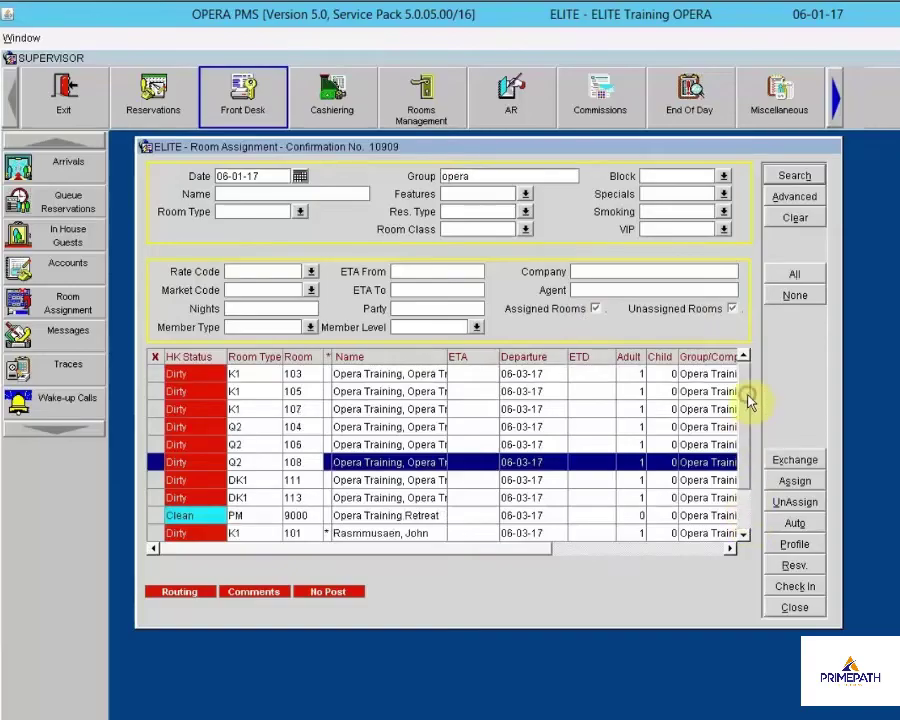
pyautogui.scroll(1, 452, 380)
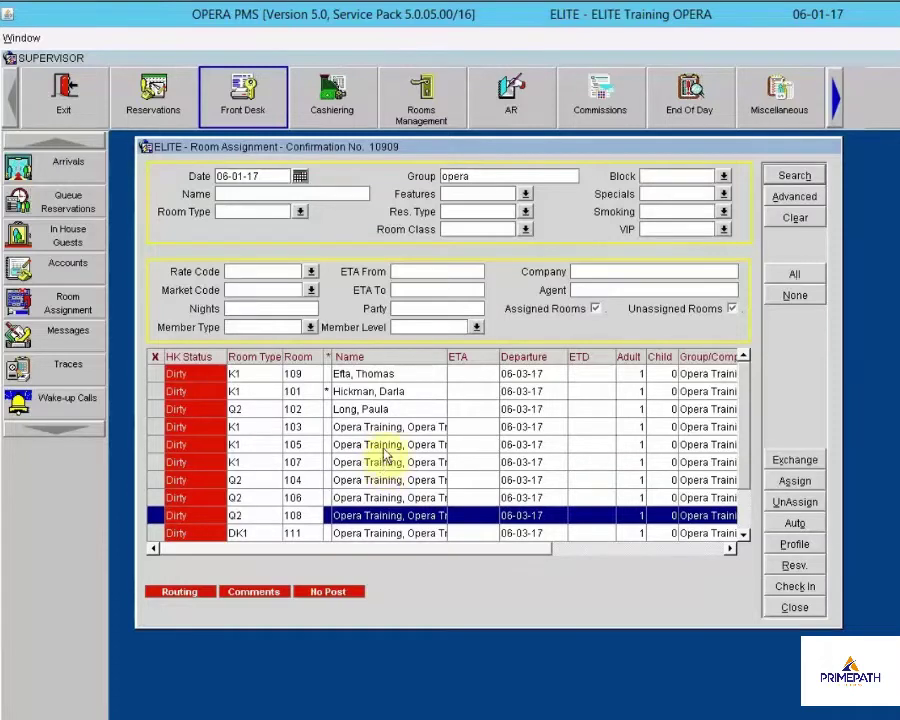
# Run Automatic Room Assignment in Unassign mode to clear the opera group's room numbers
pyautogui.click(795, 522)
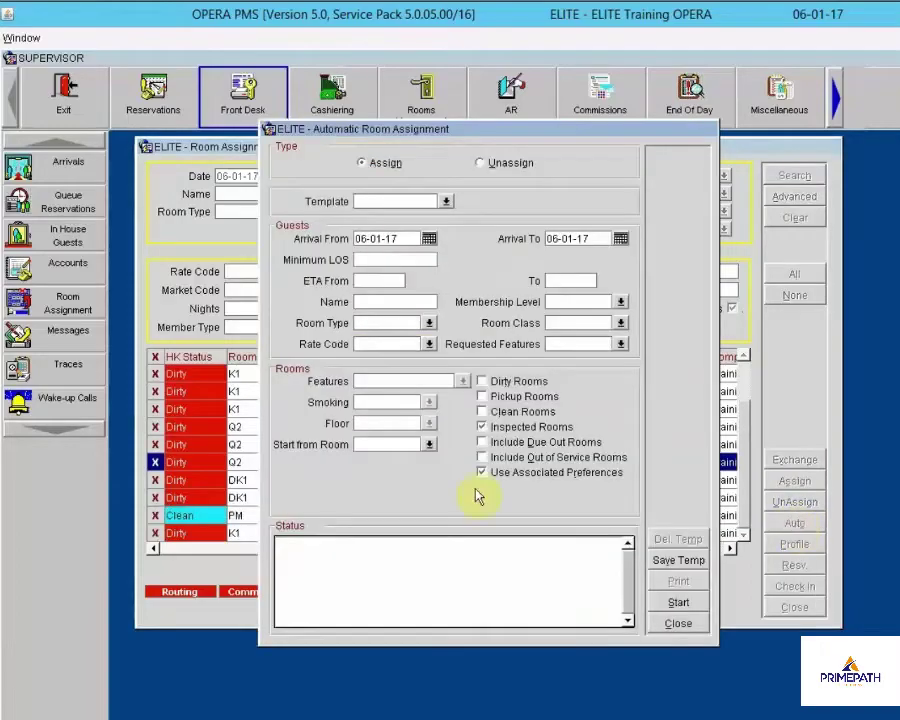
pyautogui.click(484, 165)
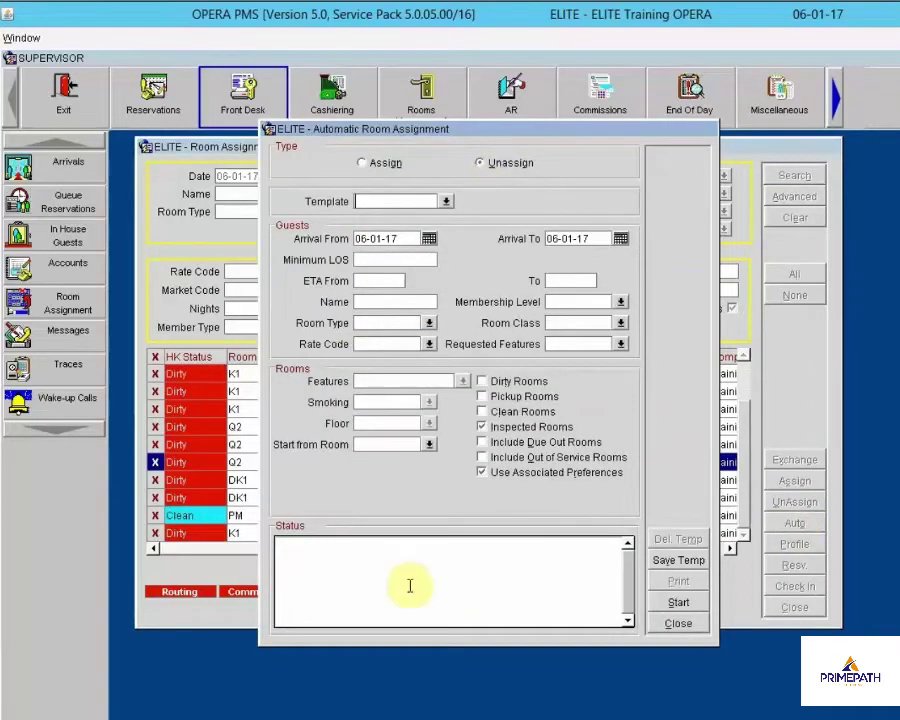
pyautogui.click(670, 604)
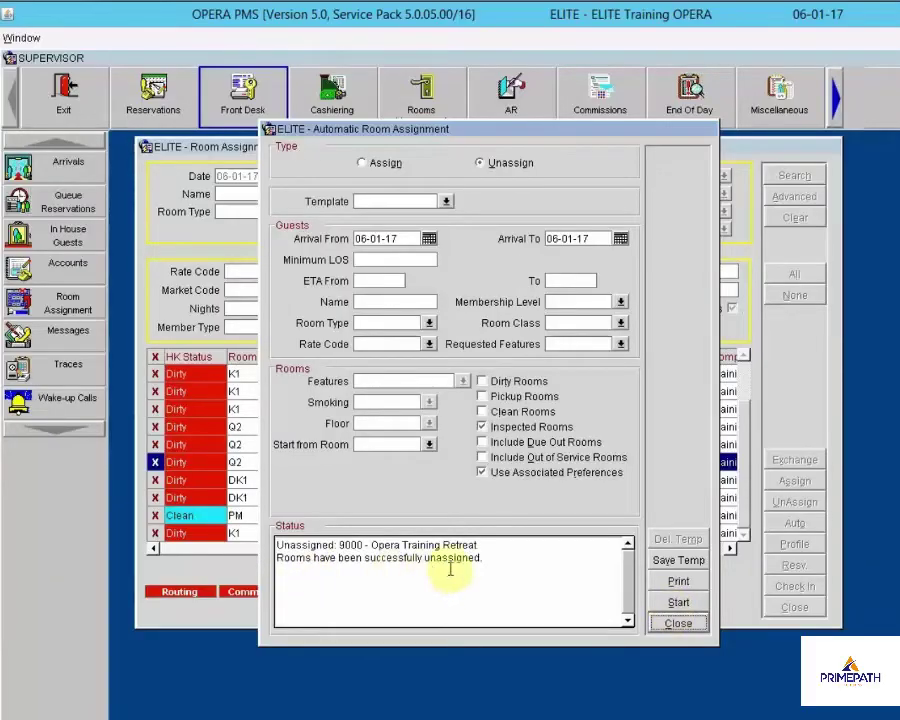
pyautogui.click(678, 624)
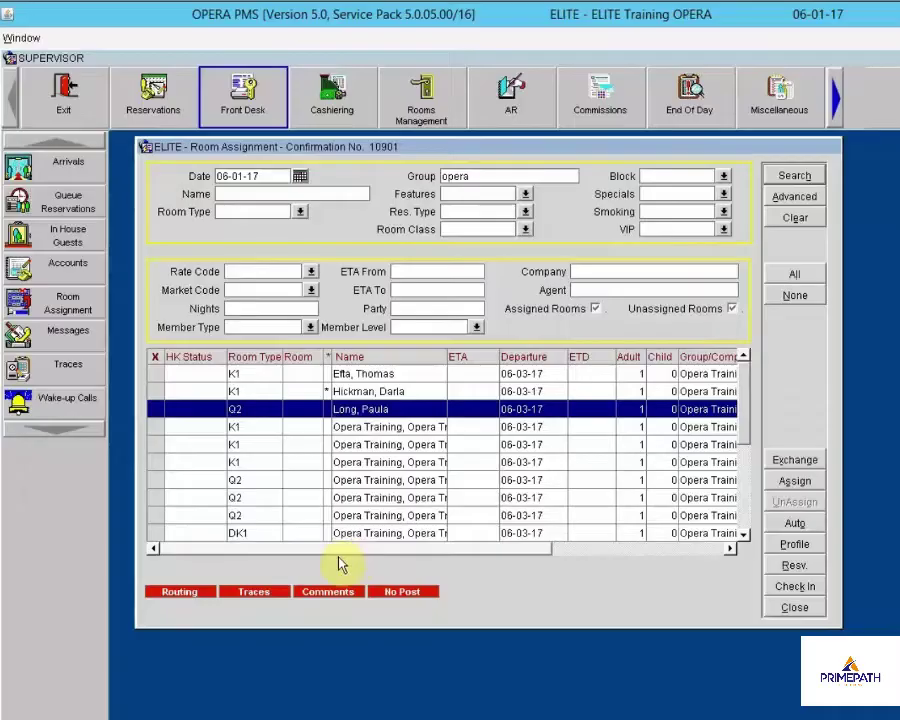
# Give the first Opera Training K1 reservation room 201 from a Clean and Dirty K1 search
pyautogui.click(375, 373)
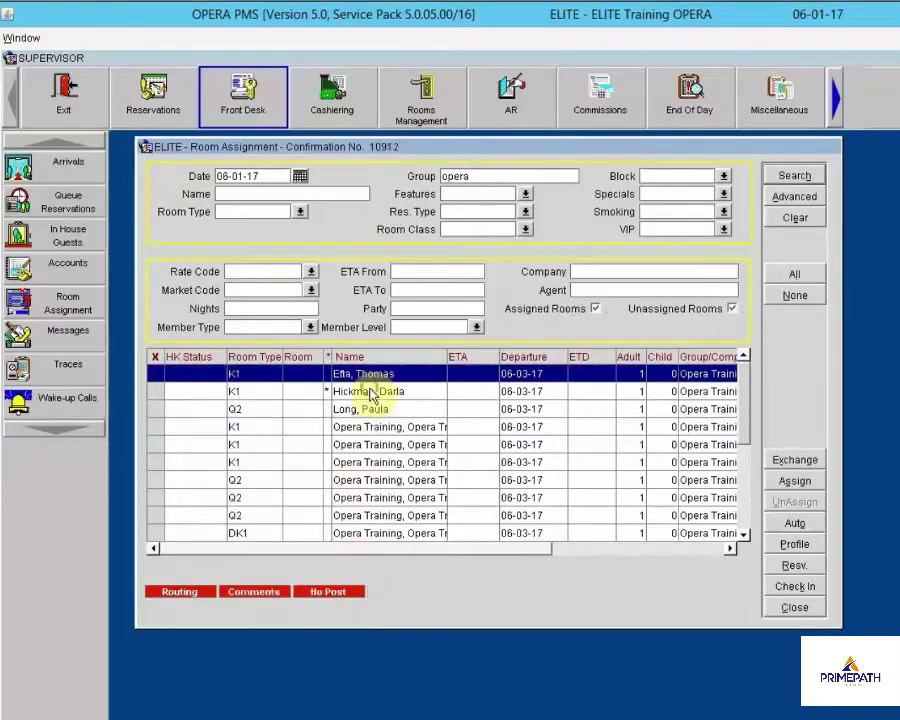
pyautogui.click(372, 391)
pyautogui.click(370, 426)
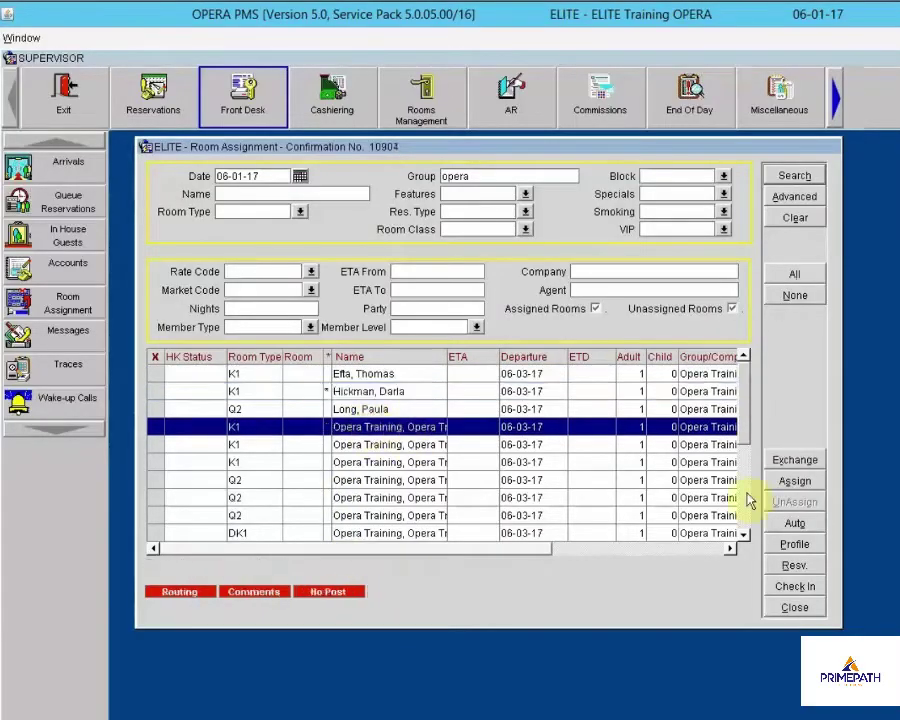
pyautogui.click(795, 481)
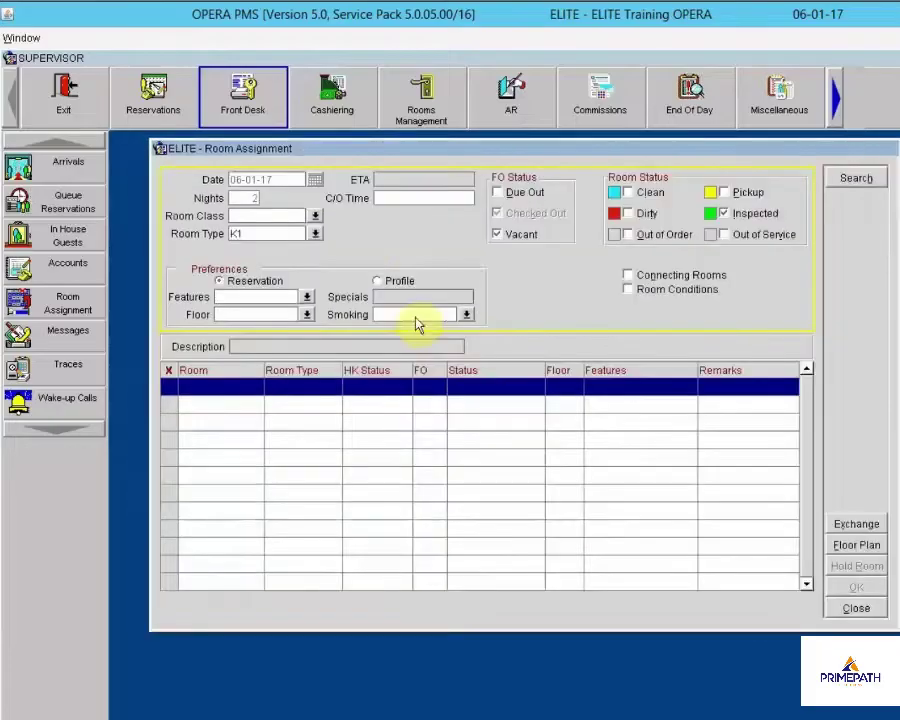
pyautogui.click(644, 215)
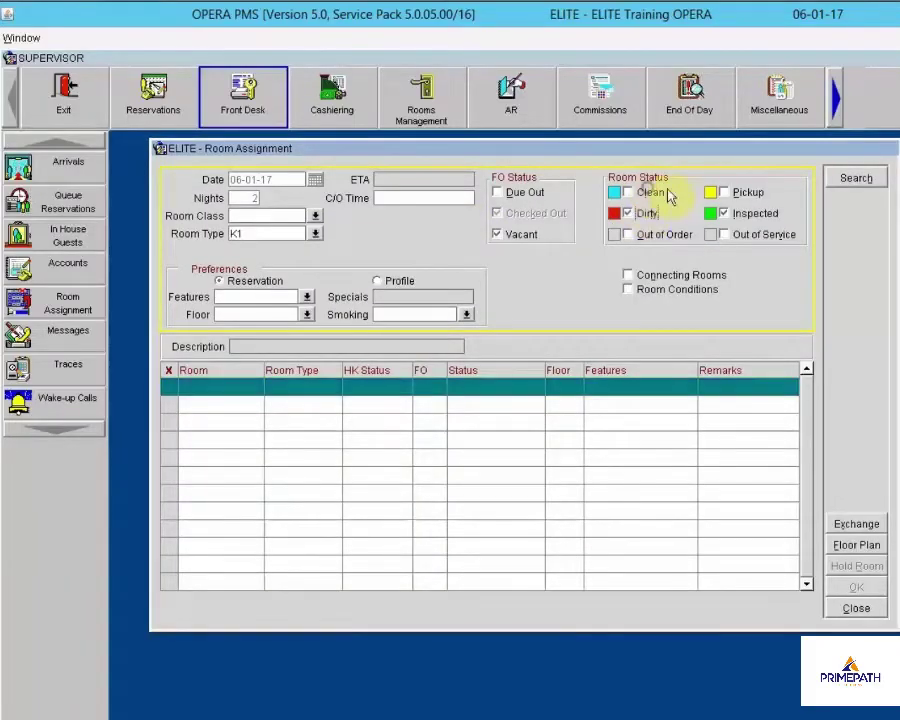
pyautogui.click(652, 193)
pyautogui.click(850, 180)
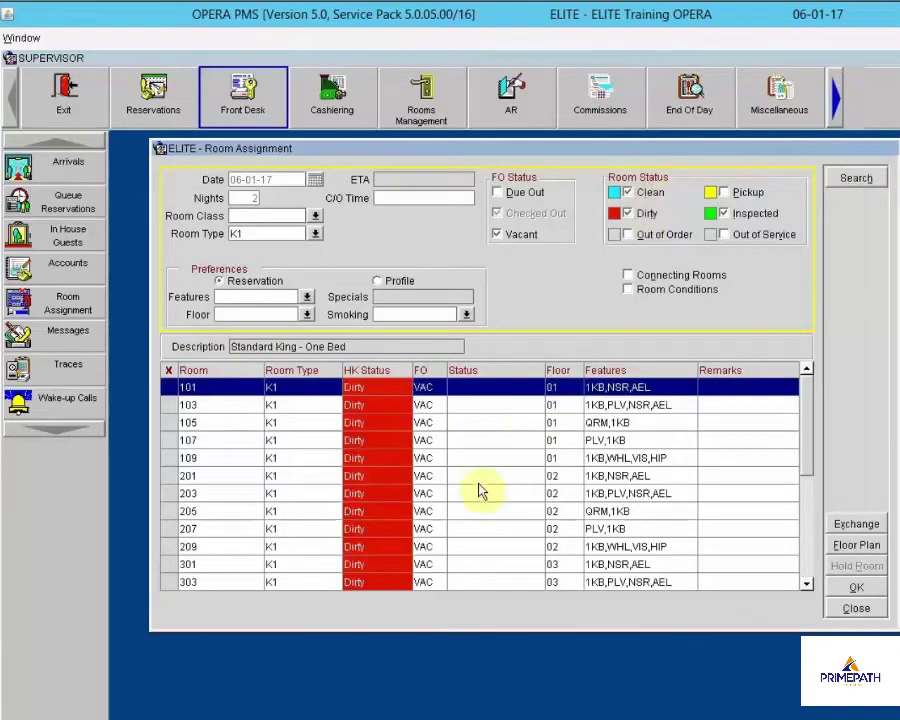
pyautogui.click(171, 477)
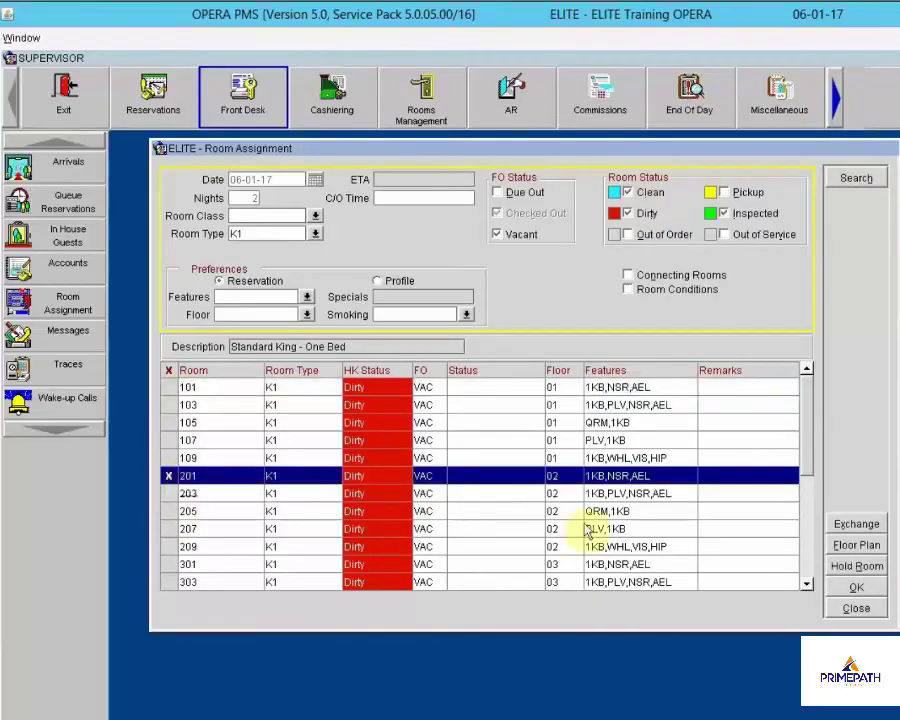
pyautogui.click(856, 590)
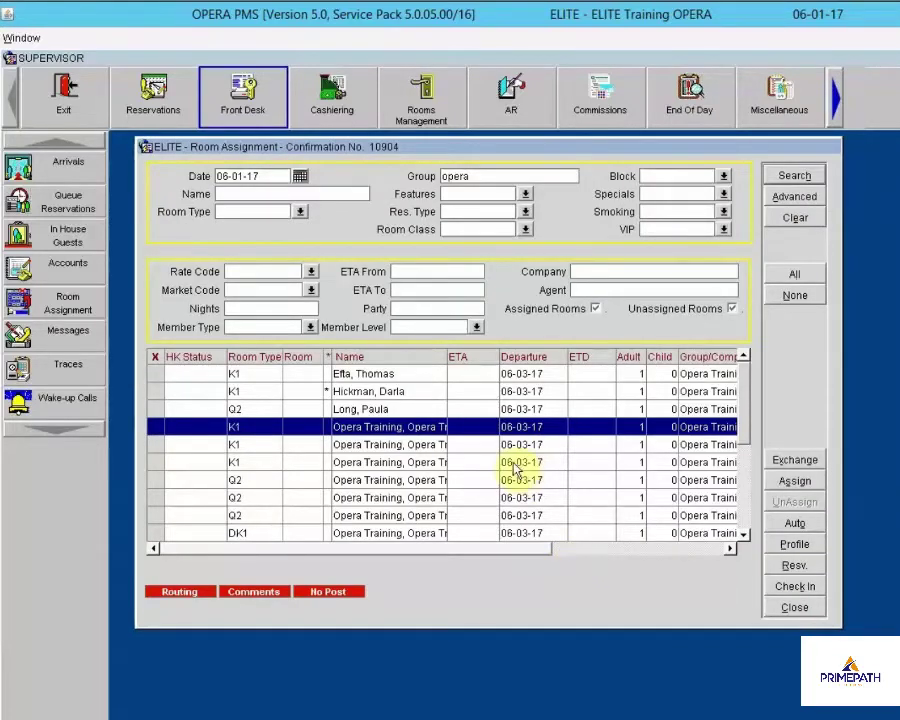
# Auto-assign the group arrivals to floor 02 rooms, allowing dirty rooms and ignoring preferences
pyautogui.click(813, 527)
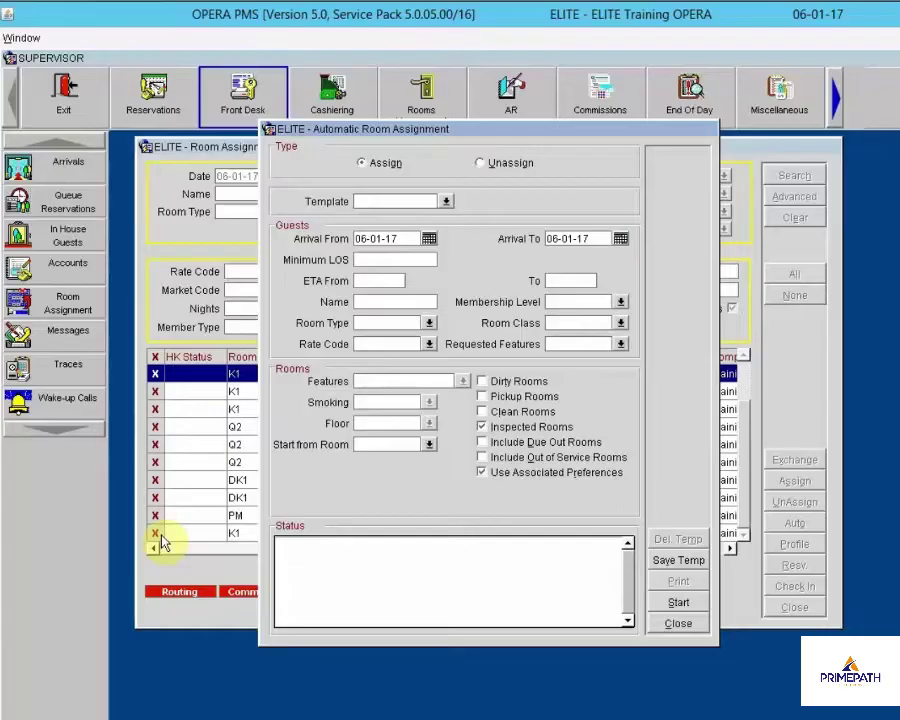
pyautogui.click(482, 382)
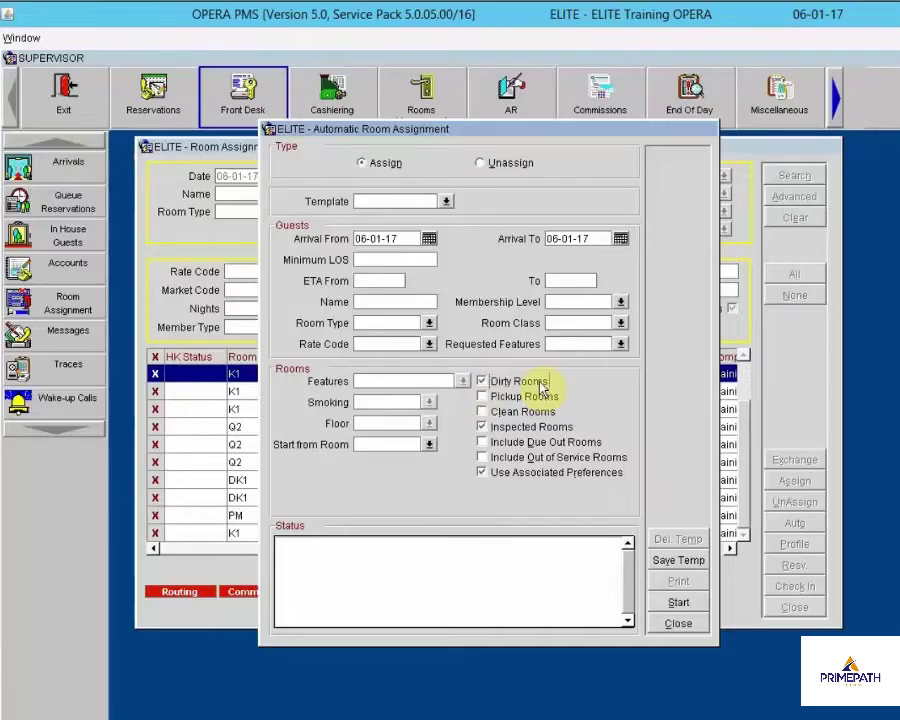
pyautogui.click(519, 480)
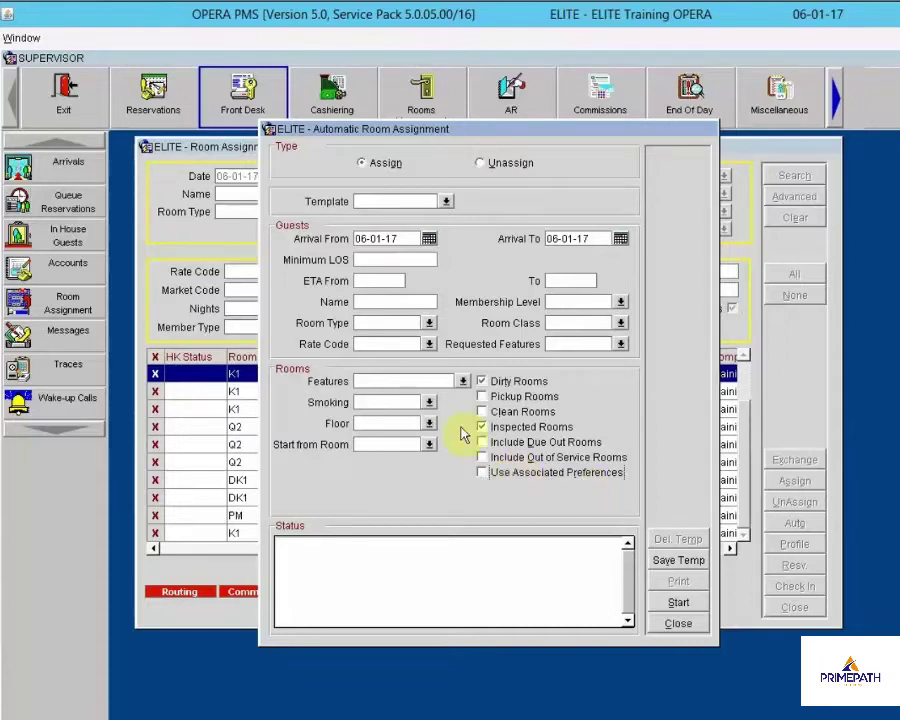
pyautogui.click(429, 423)
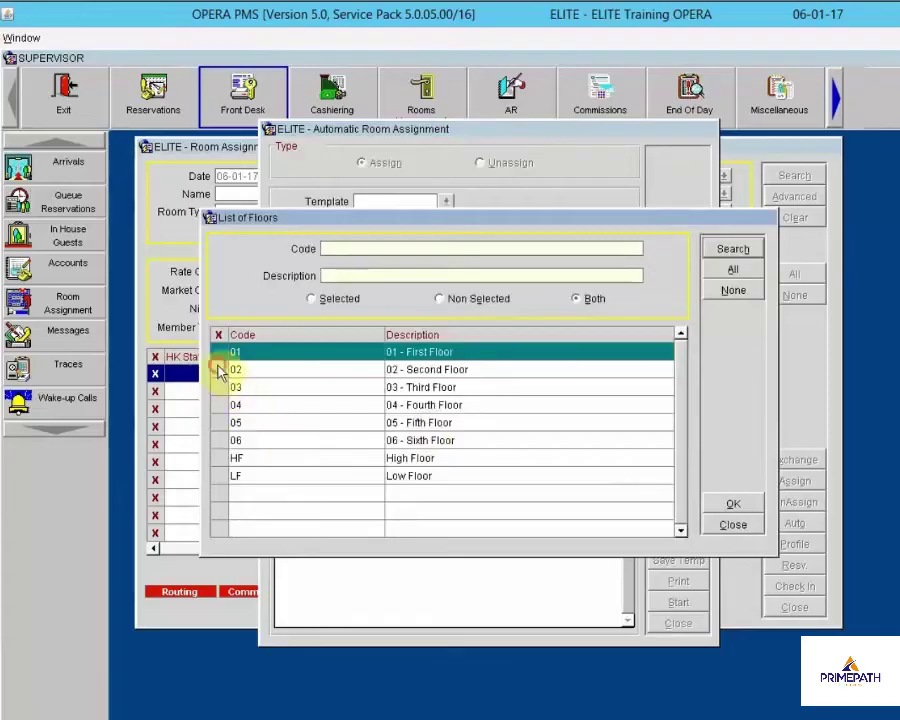
pyautogui.click(221, 369)
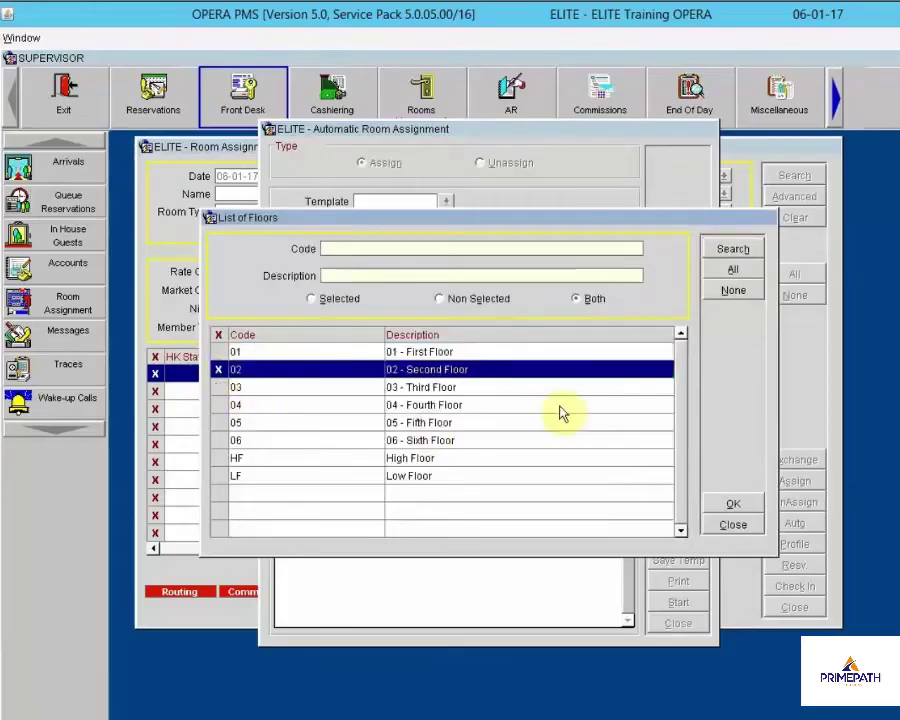
pyautogui.click(731, 504)
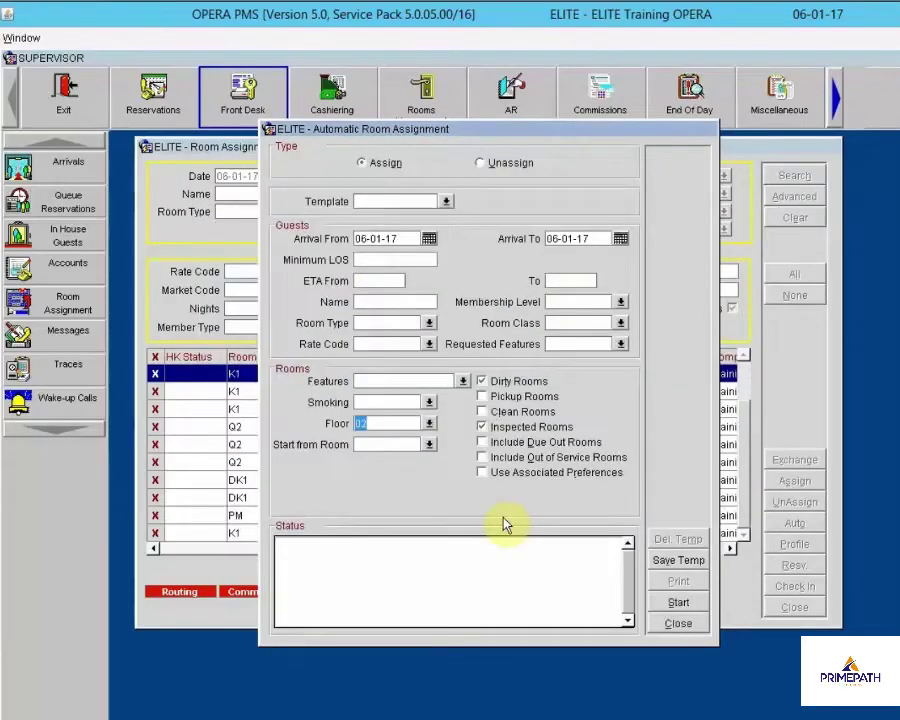
pyautogui.click(679, 604)
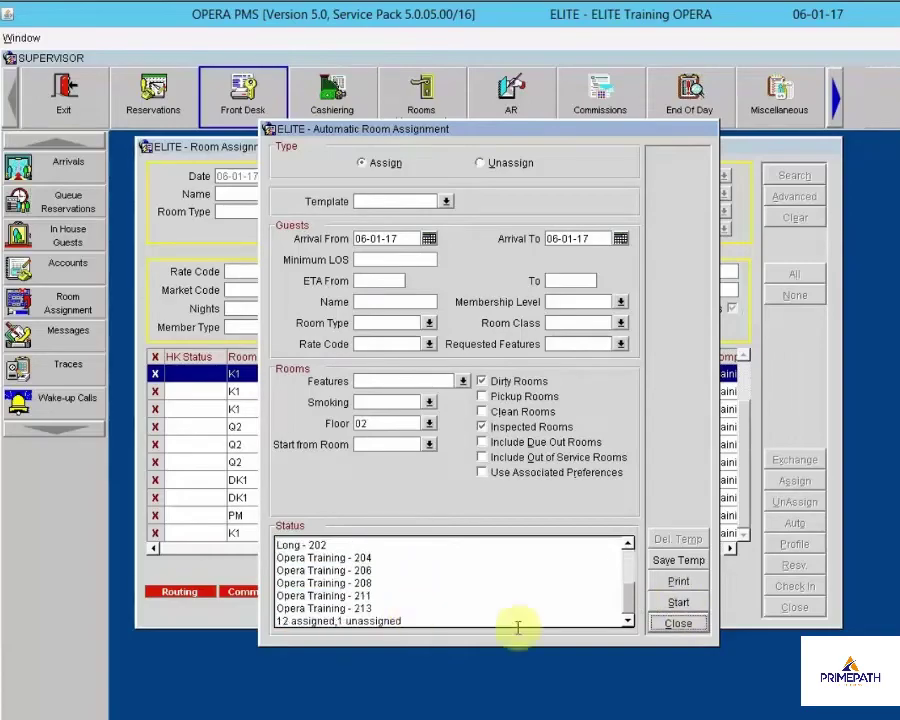
pyautogui.click(677, 624)
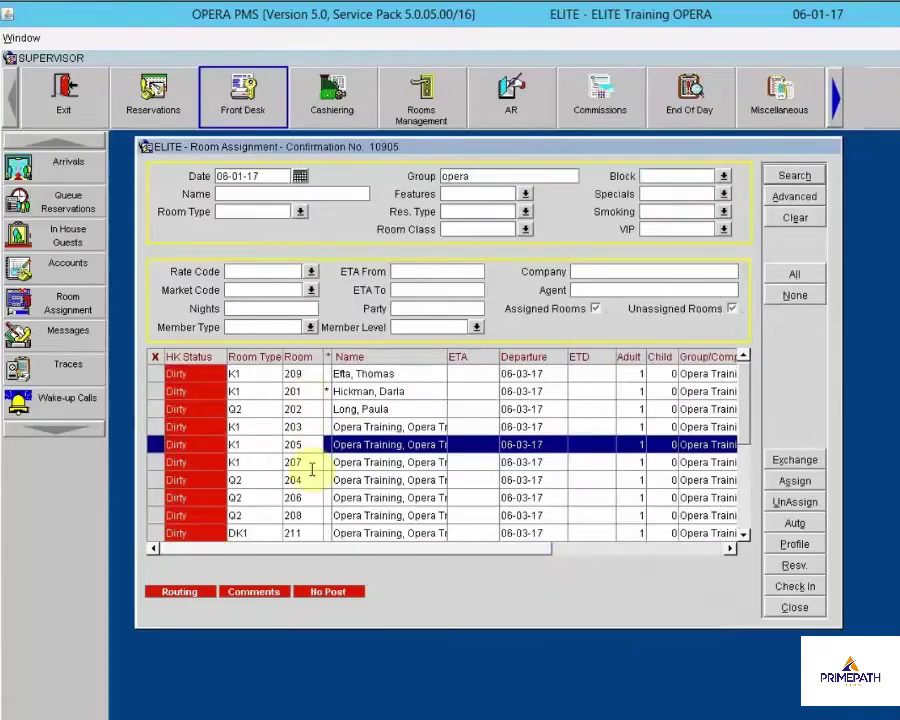
# Assign PM room 9008 to the Opera Training Retreat reservation, searching clean and dirty rooms
pyautogui.click(750, 510)
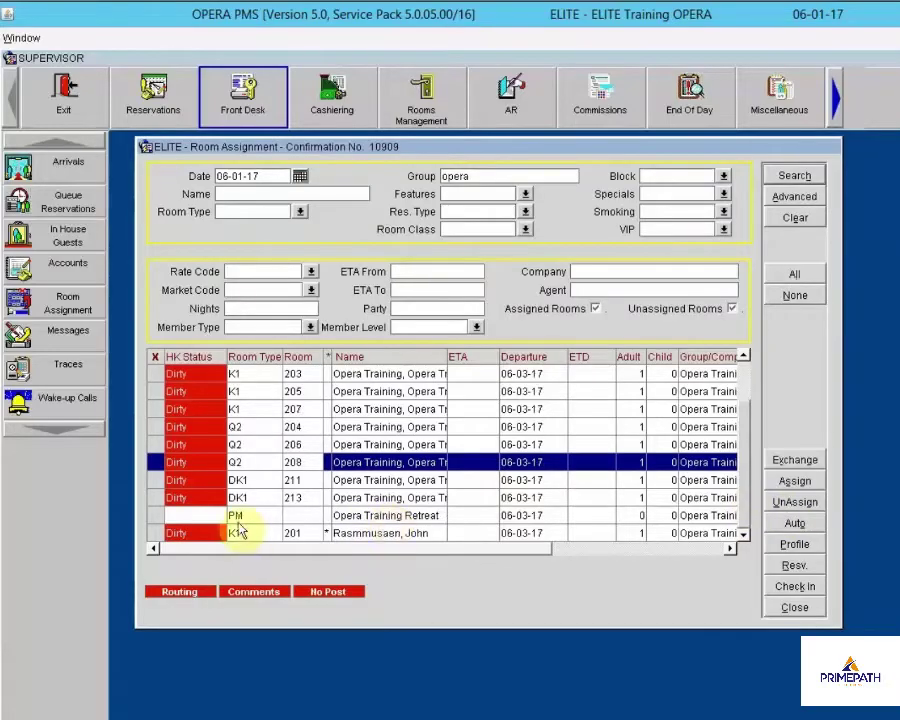
pyautogui.click(379, 516)
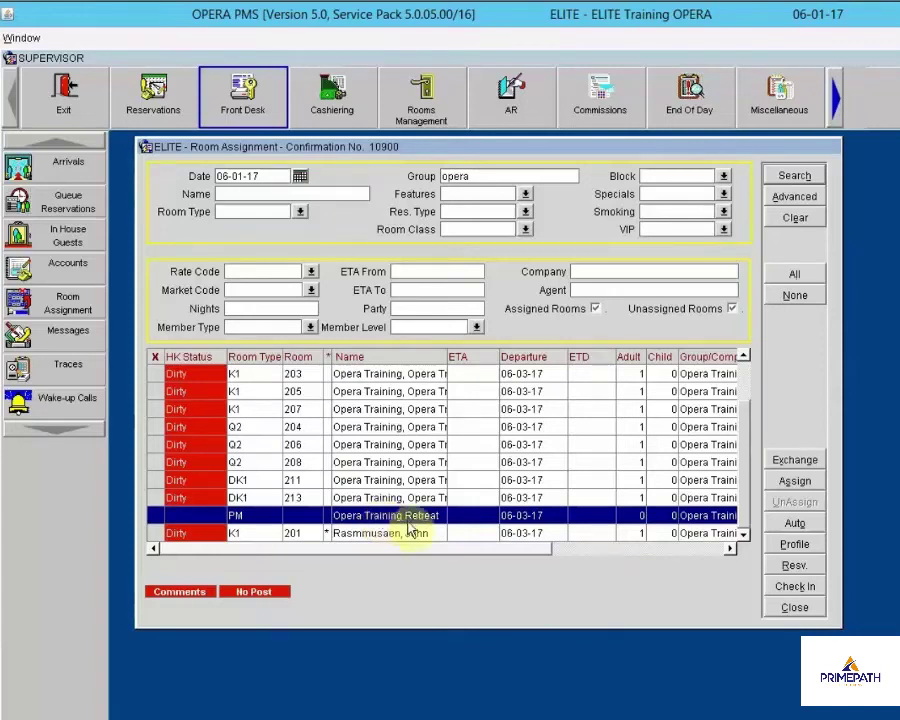
pyautogui.click(794, 482)
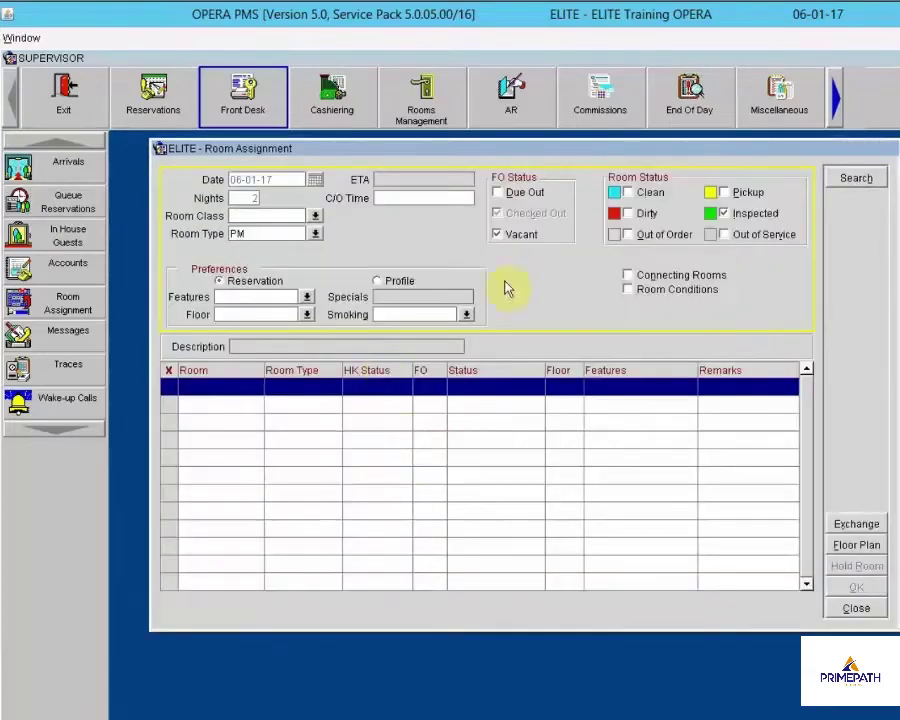
pyautogui.click(641, 193)
pyautogui.click(648, 217)
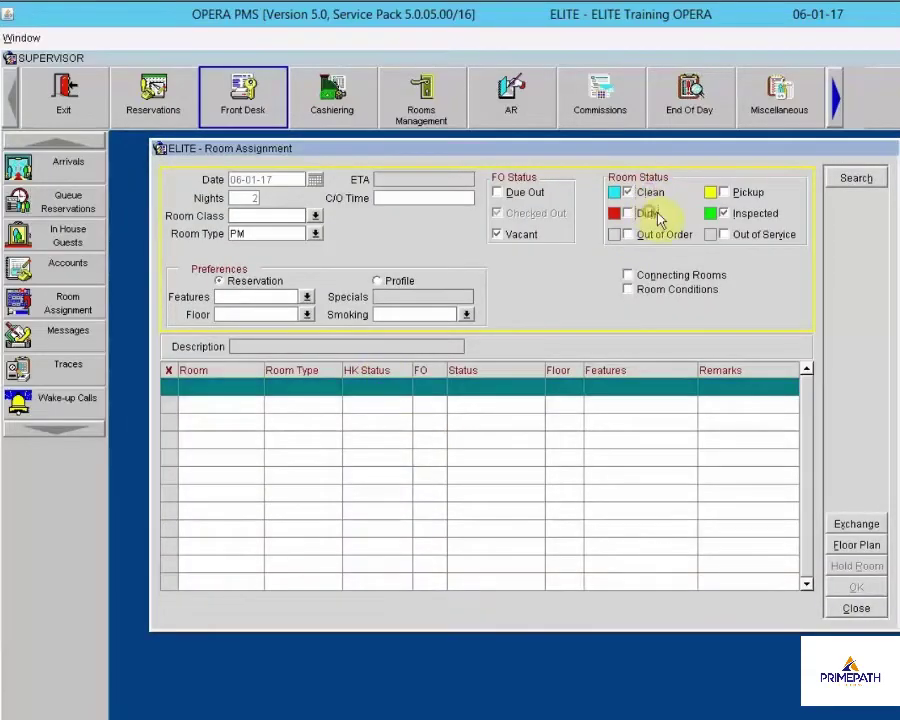
pyautogui.click(844, 182)
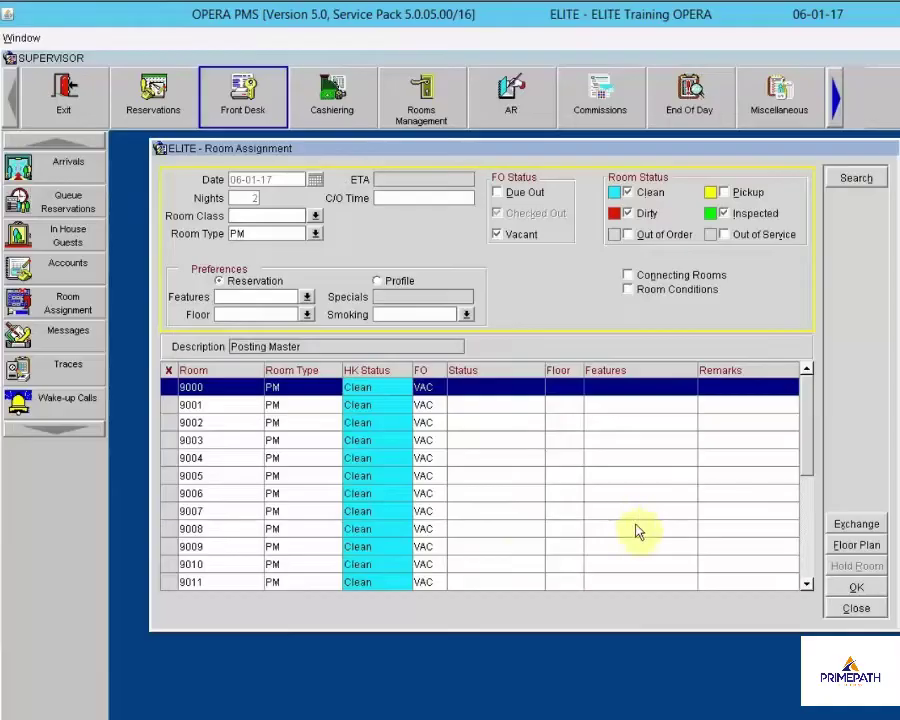
pyautogui.click(172, 535)
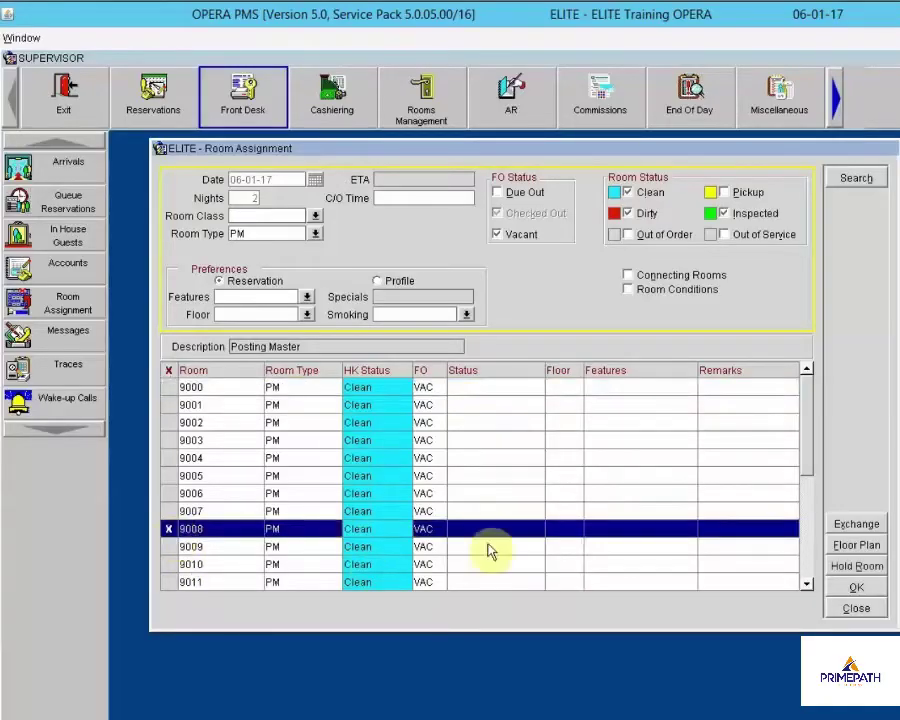
pyautogui.click(857, 590)
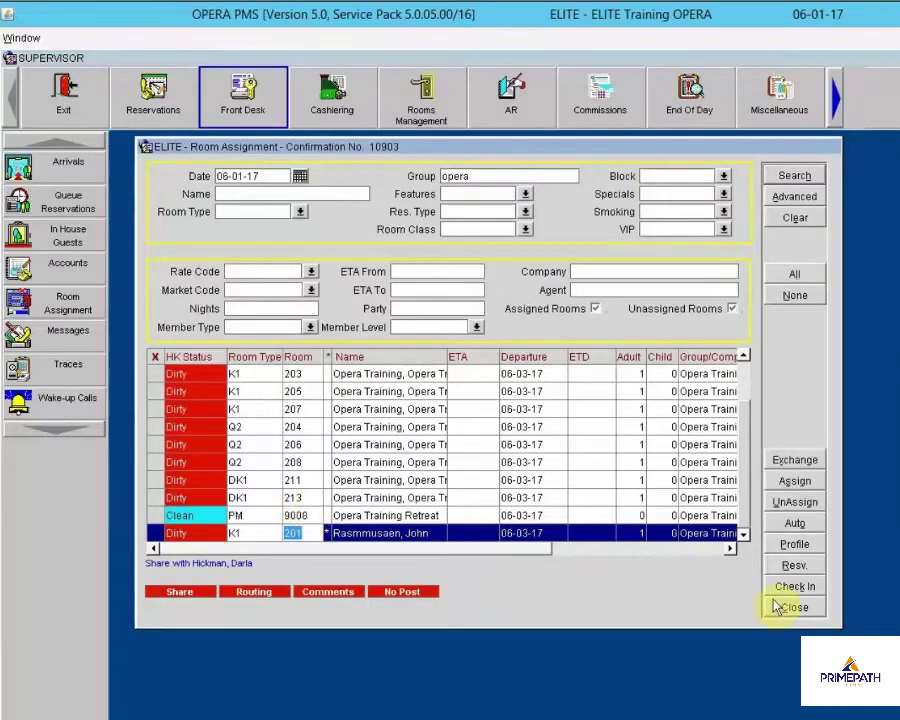
pyautogui.click(400, 409)
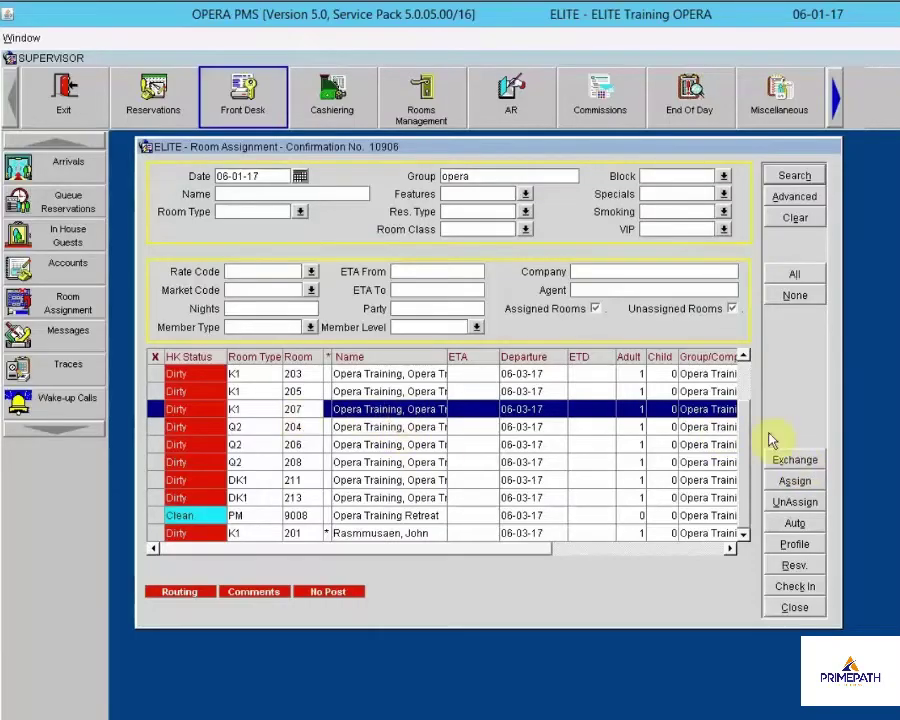
# Exchange rooms 207 and 209 between the Opera Training reservation and the other guest
pyautogui.click(786, 462)
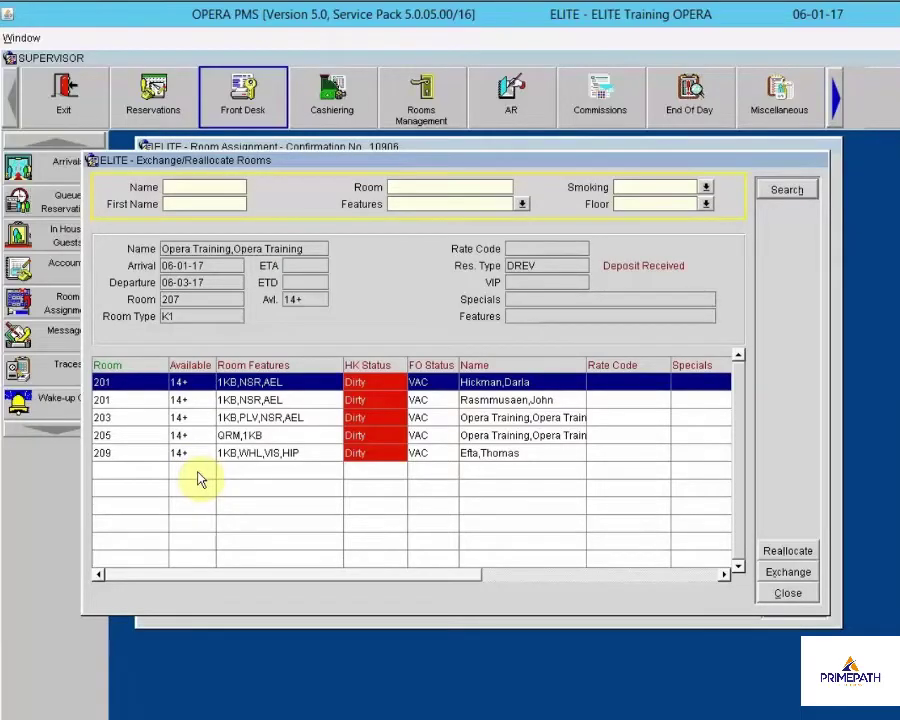
pyautogui.click(511, 456)
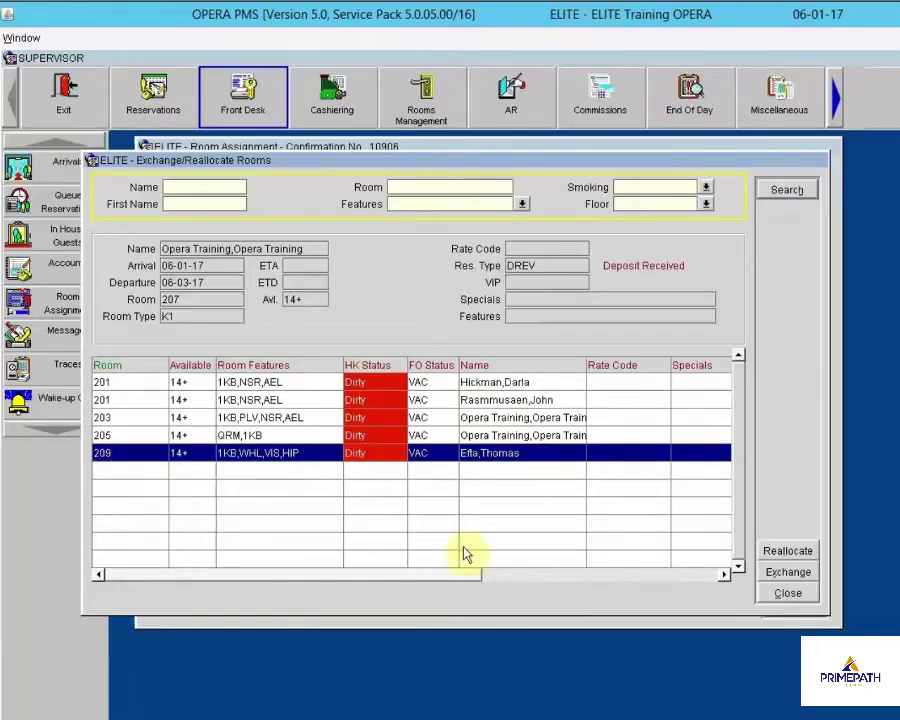
pyautogui.click(788, 574)
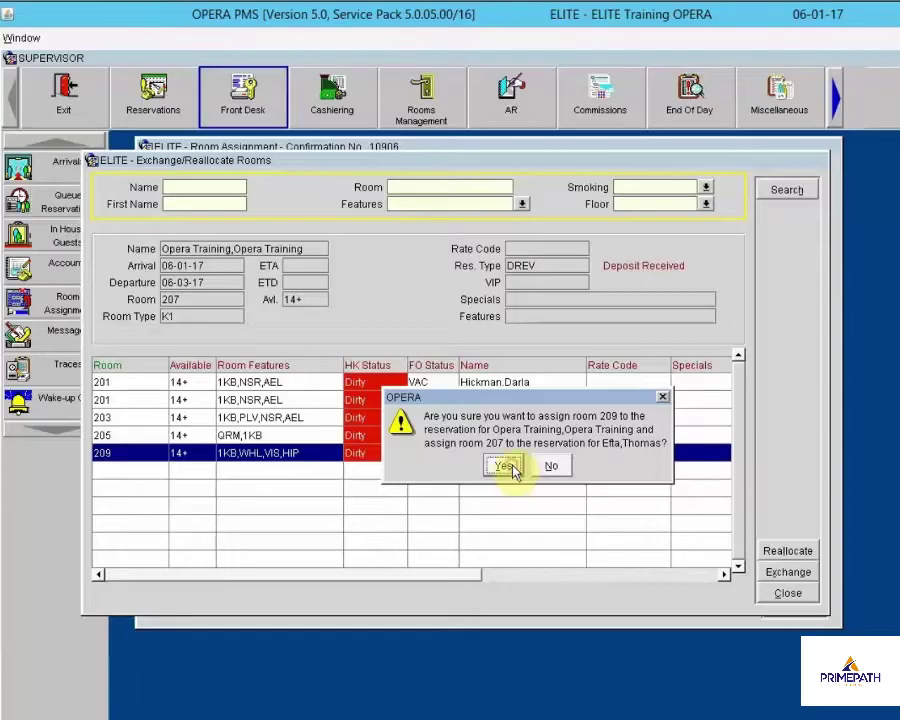
pyautogui.click(505, 466)
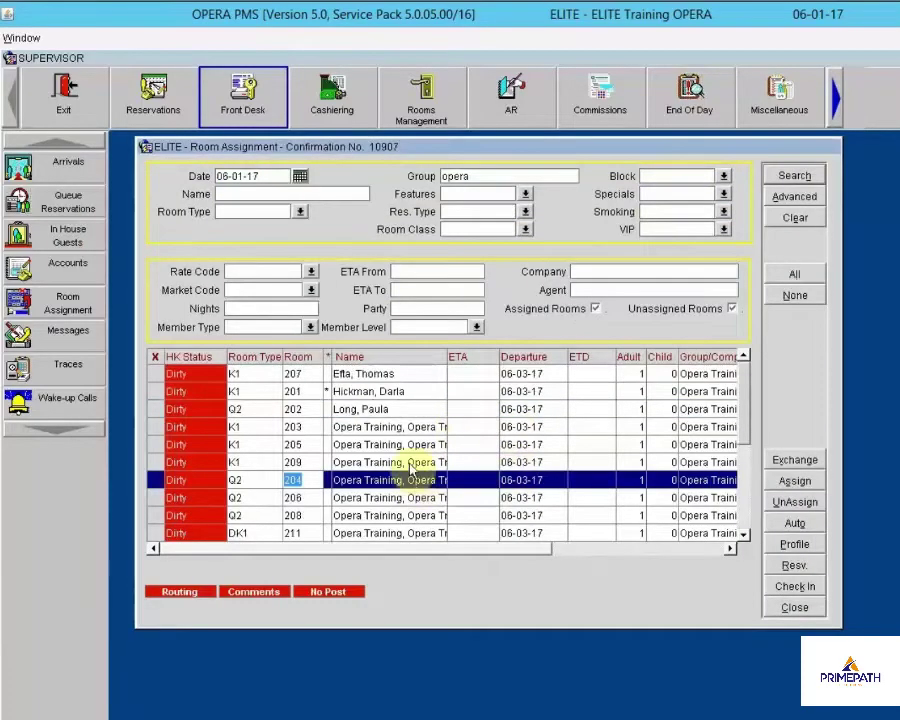
pyautogui.click(410, 464)
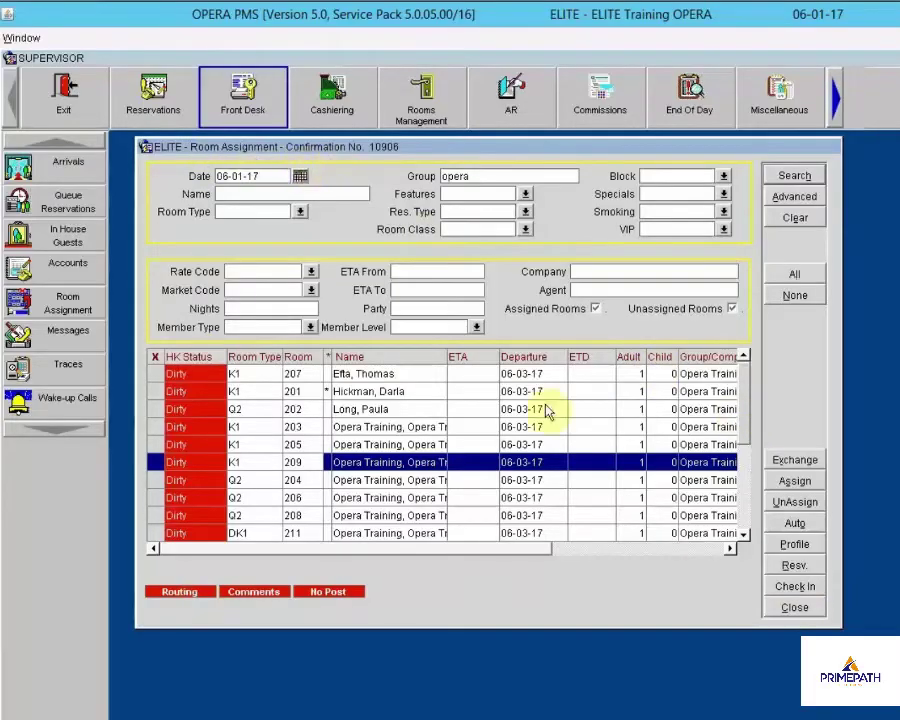
pyautogui.click(795, 608)
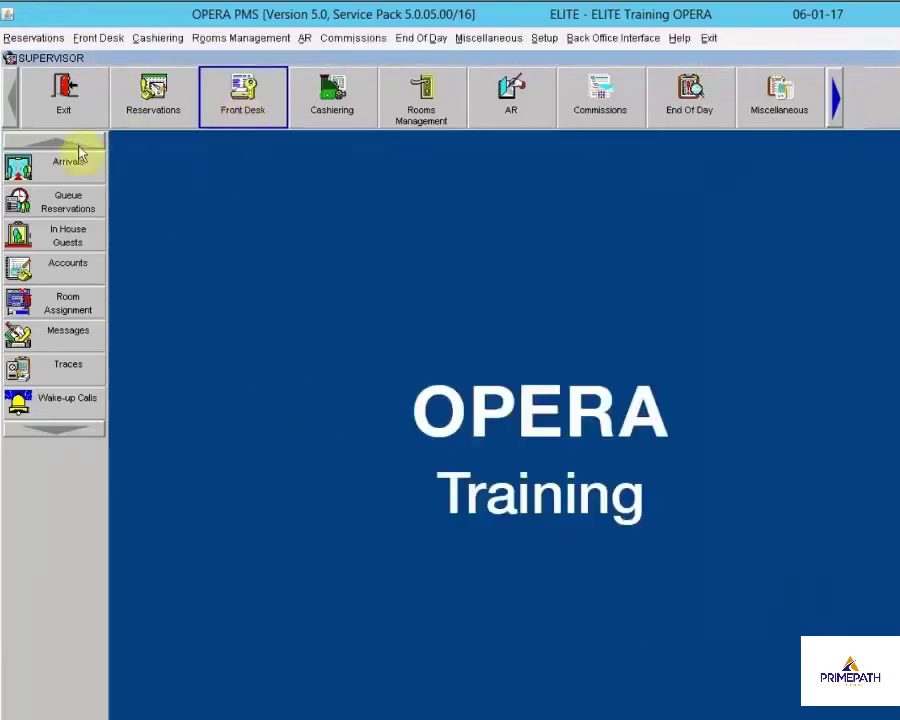
pyautogui.click(35, 172)
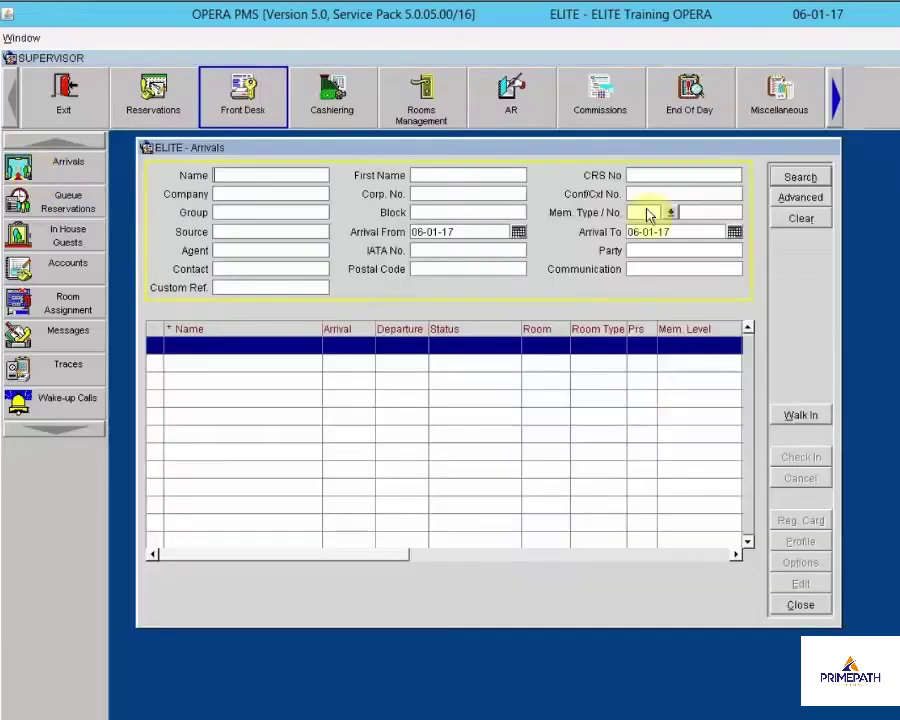
pyautogui.click(801, 178)
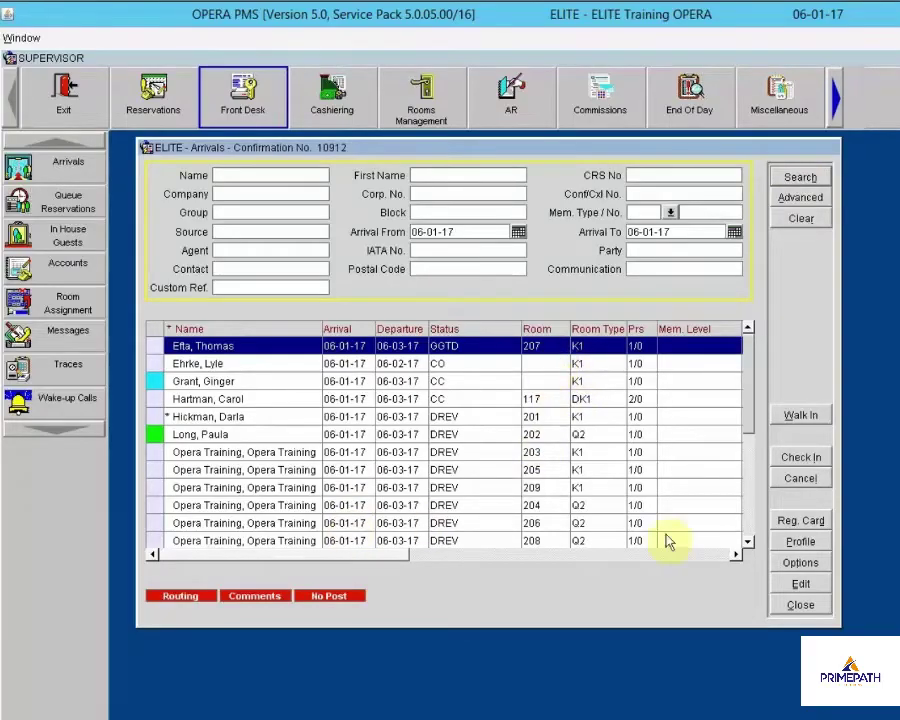
pyautogui.click(750, 545)
pyautogui.click(750, 543)
pyautogui.click(750, 543)
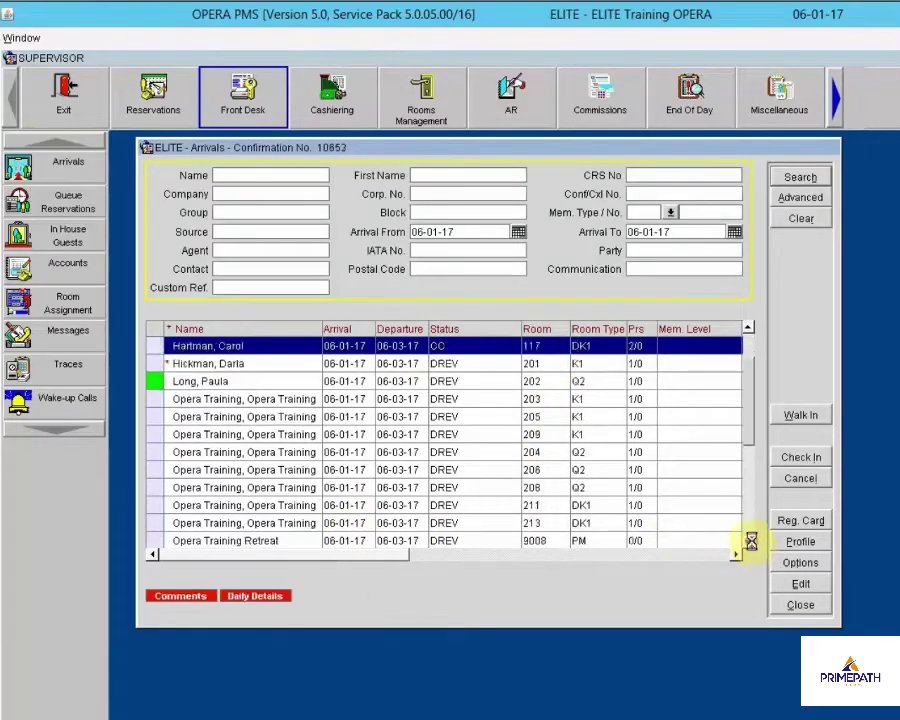
pyautogui.click(748, 542)
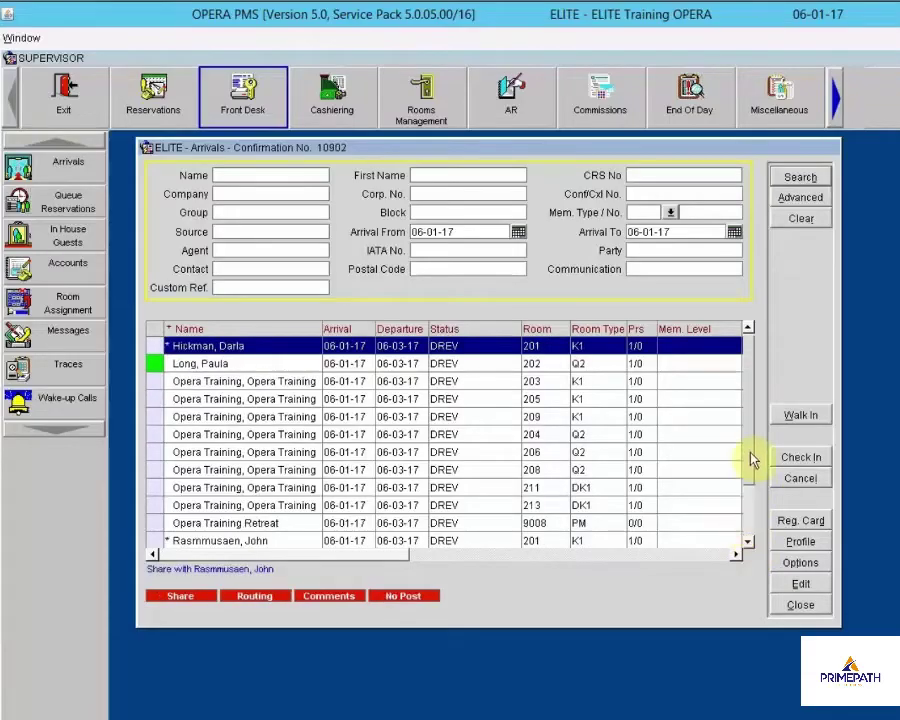
pyautogui.scroll(4, 540, 365)
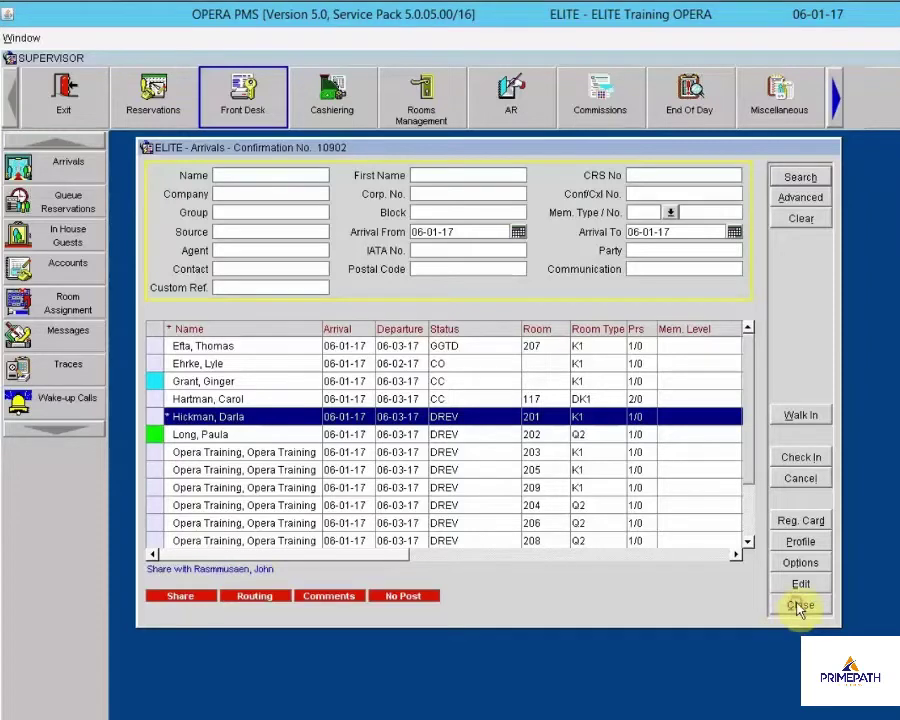
pyautogui.click(799, 605)
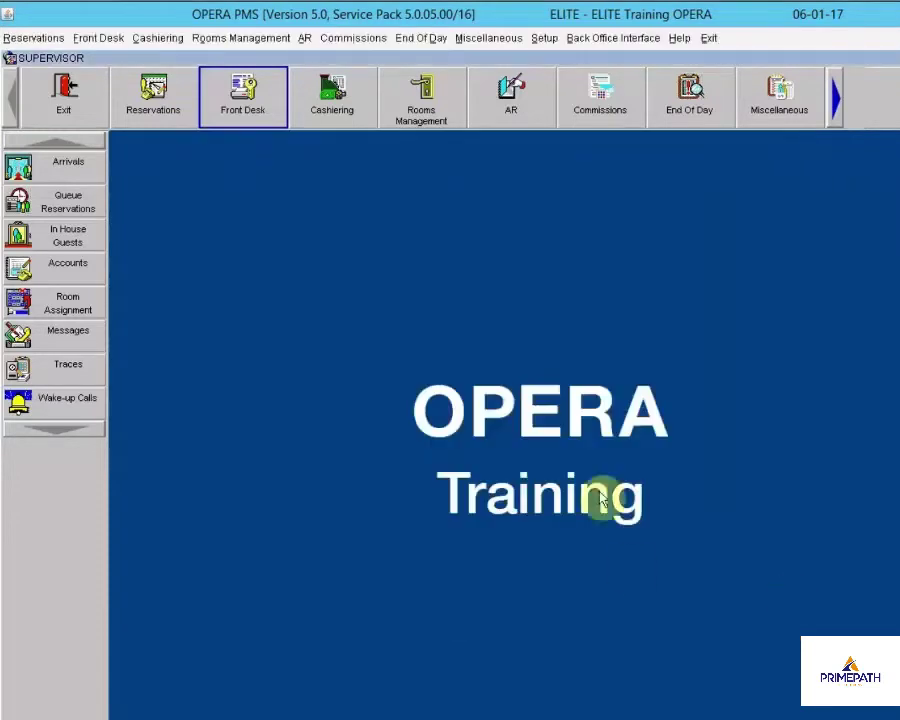
# Set the registration card printing arrival date to 06-01-17, then close Print Registration Forms
pyautogui.click(163, 94)
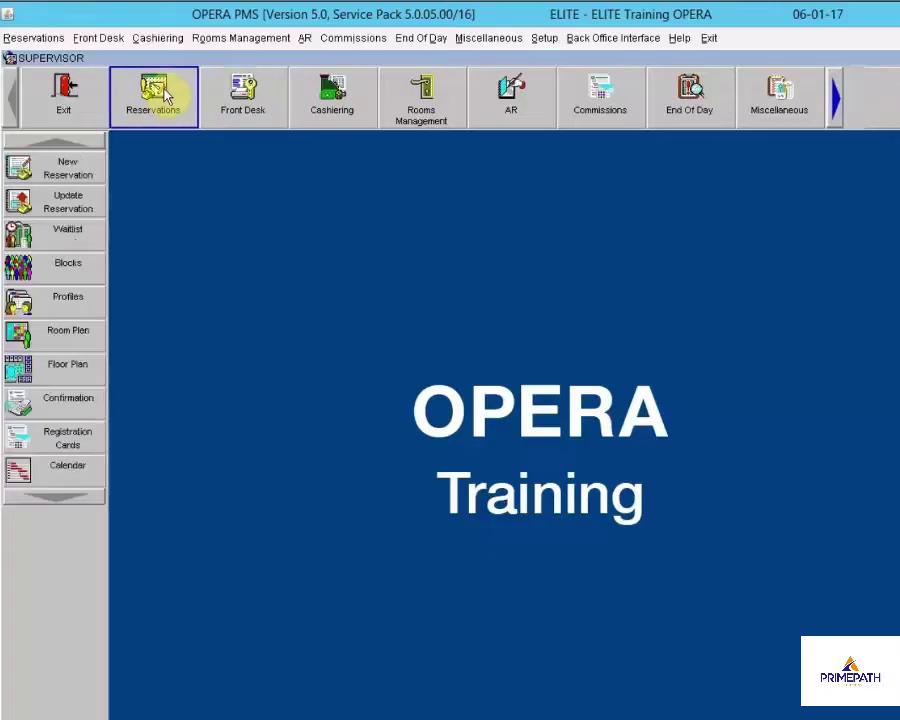
pyautogui.click(66, 440)
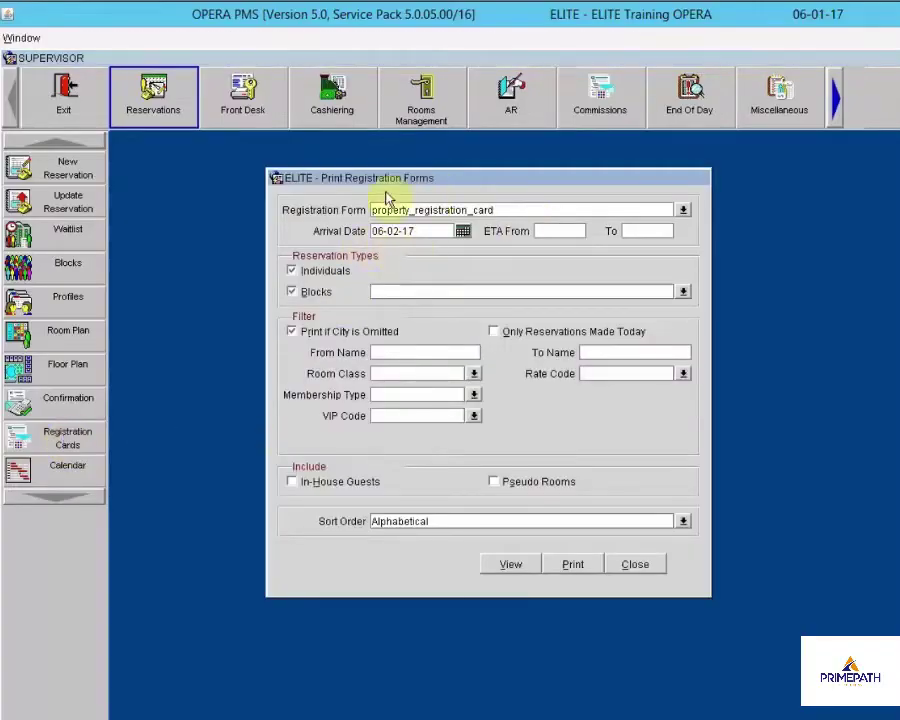
pyautogui.click(440, 233)
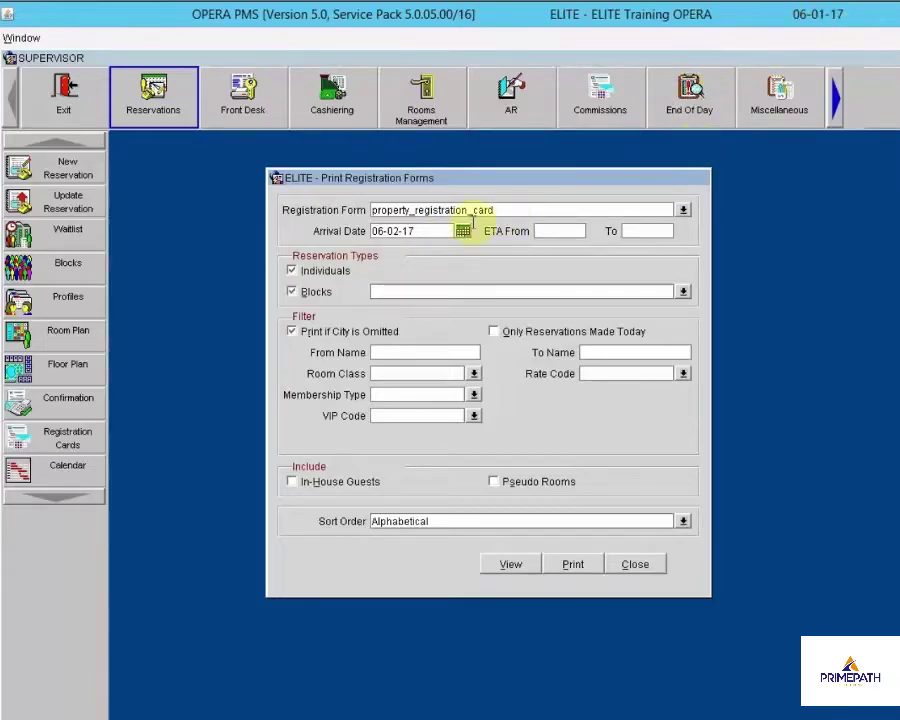
pyautogui.moveTo(440, 230); pyautogui.dragTo(281, 230)
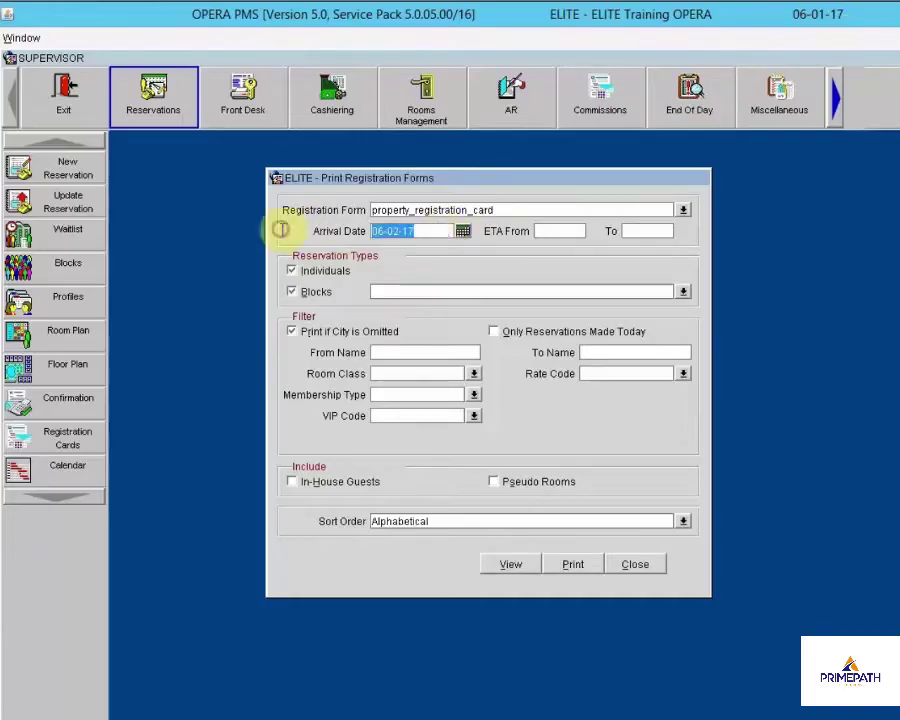
pyautogui.write('06')
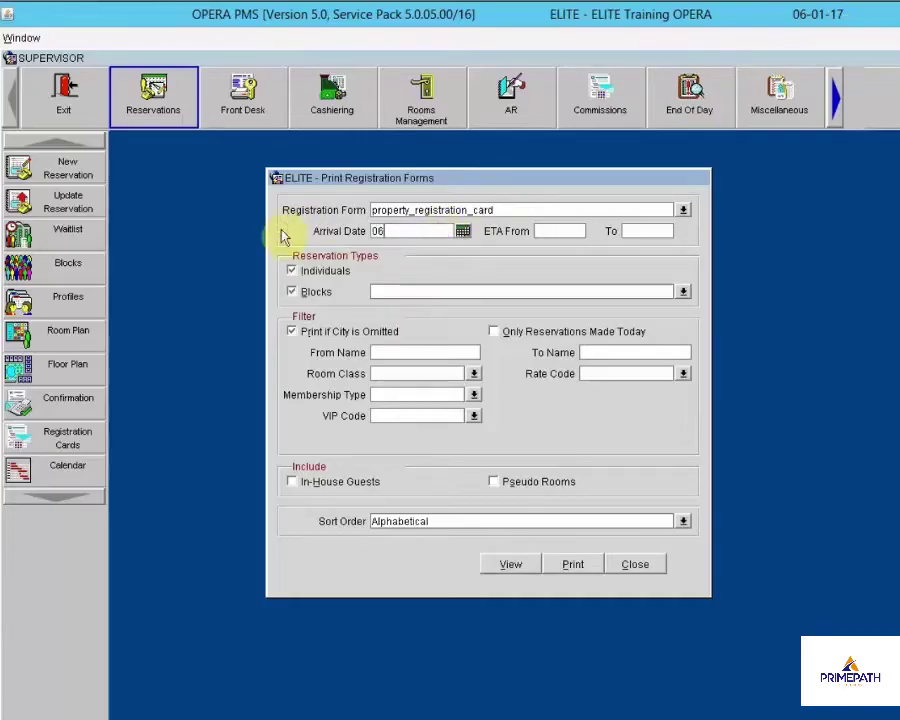
pyautogui.write('-01-17')
pyautogui.press('Tab')
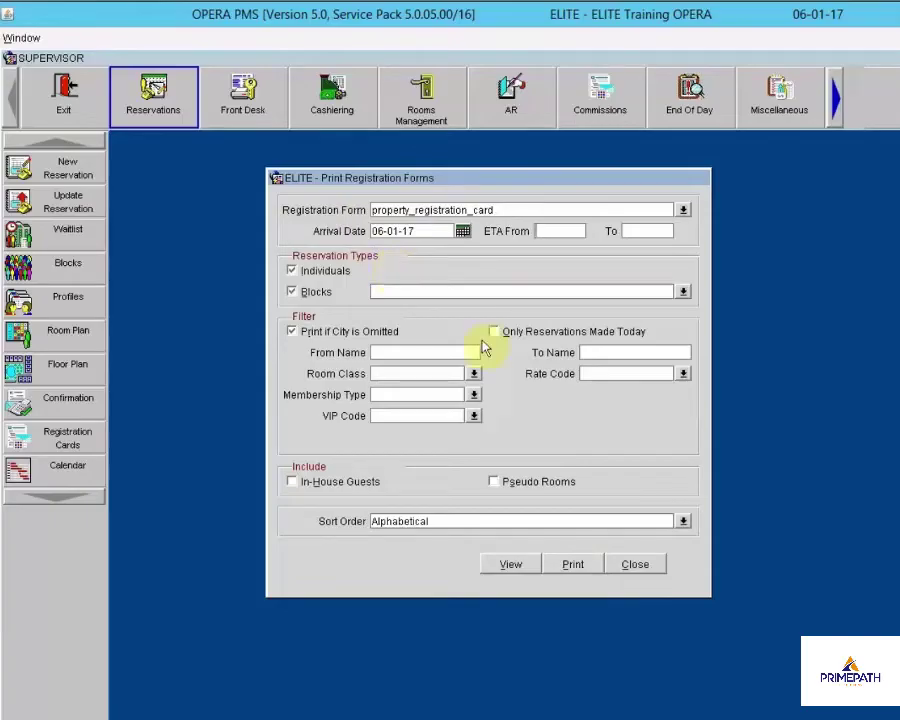
pyautogui.click(645, 566)
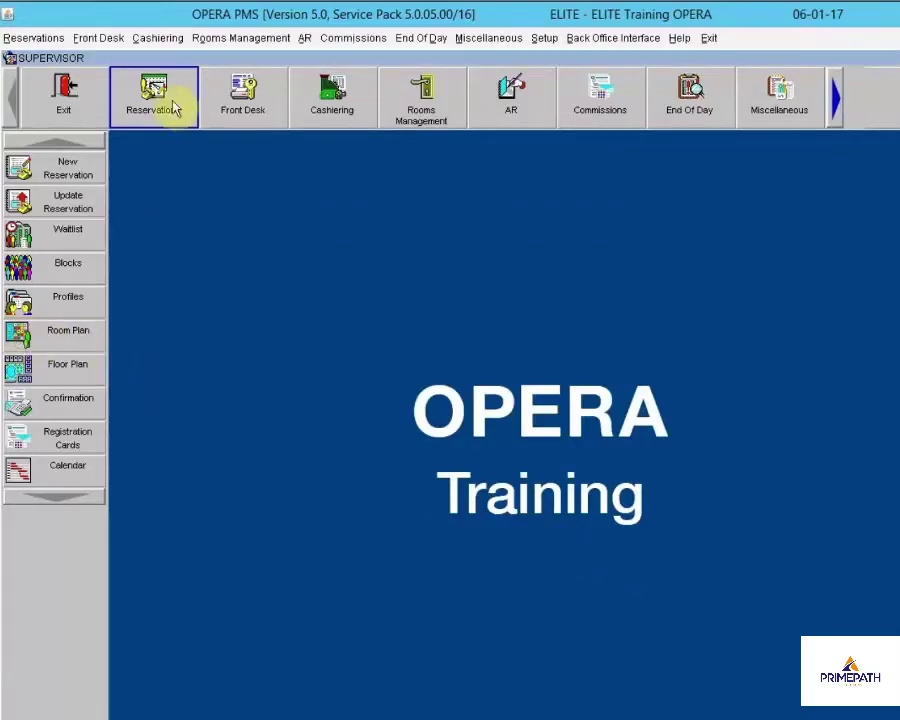
# Load the Room Plan grid from 06-01-17 and page down to rooms 117 through 301
pyautogui.click(30, 339)
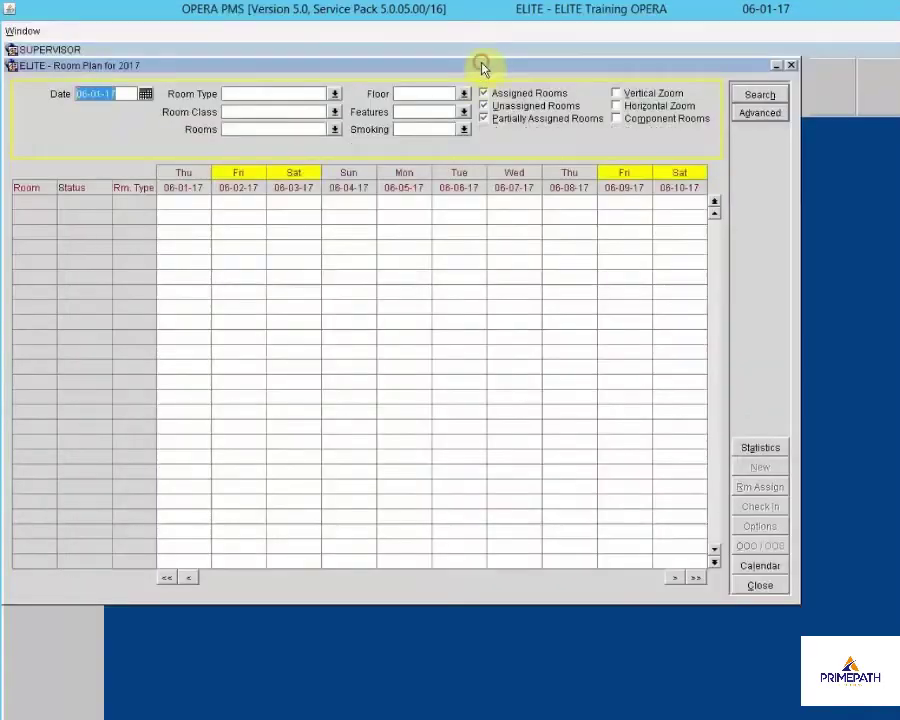
pyautogui.moveTo(481, 67); pyautogui.dragTo(576, 84)
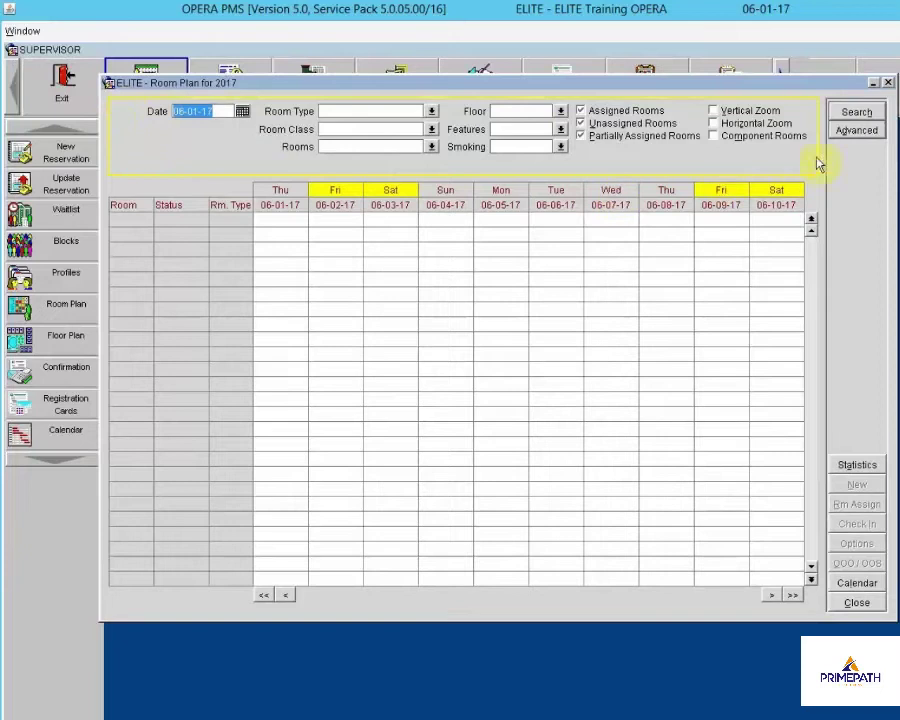
pyautogui.click(875, 111)
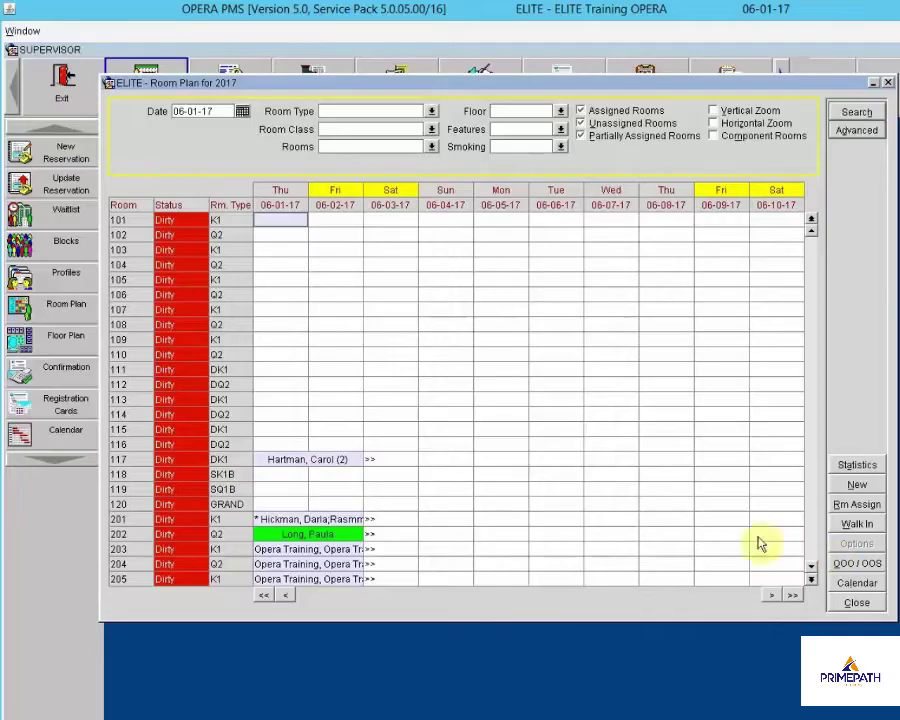
pyautogui.click(404, 463)
pyautogui.press('pagedown')
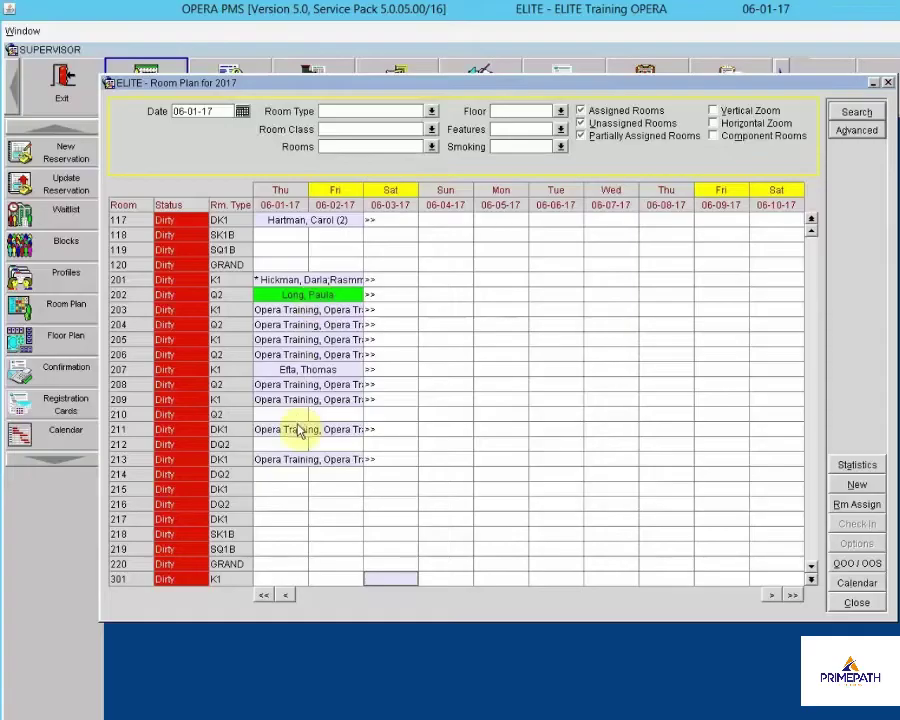
pyautogui.click(302, 296)
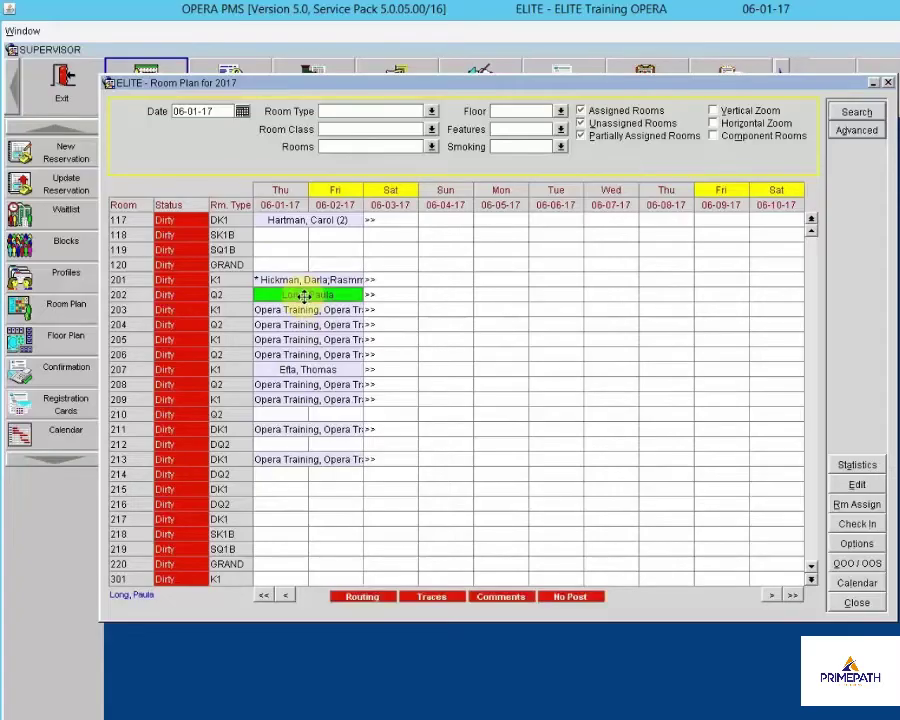
pyautogui.click(858, 485)
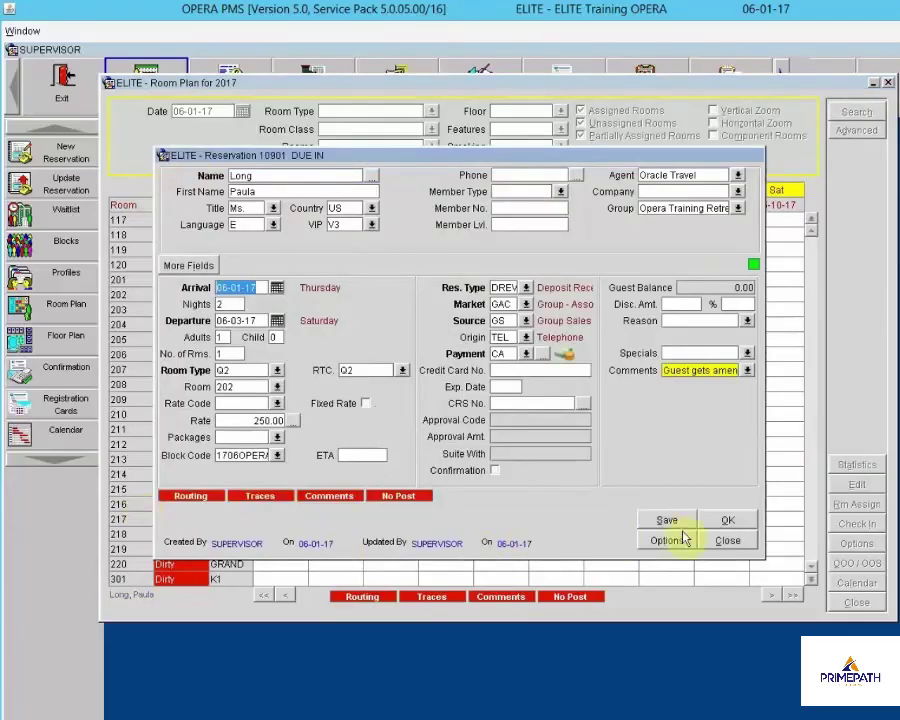
pyautogui.click(716, 540)
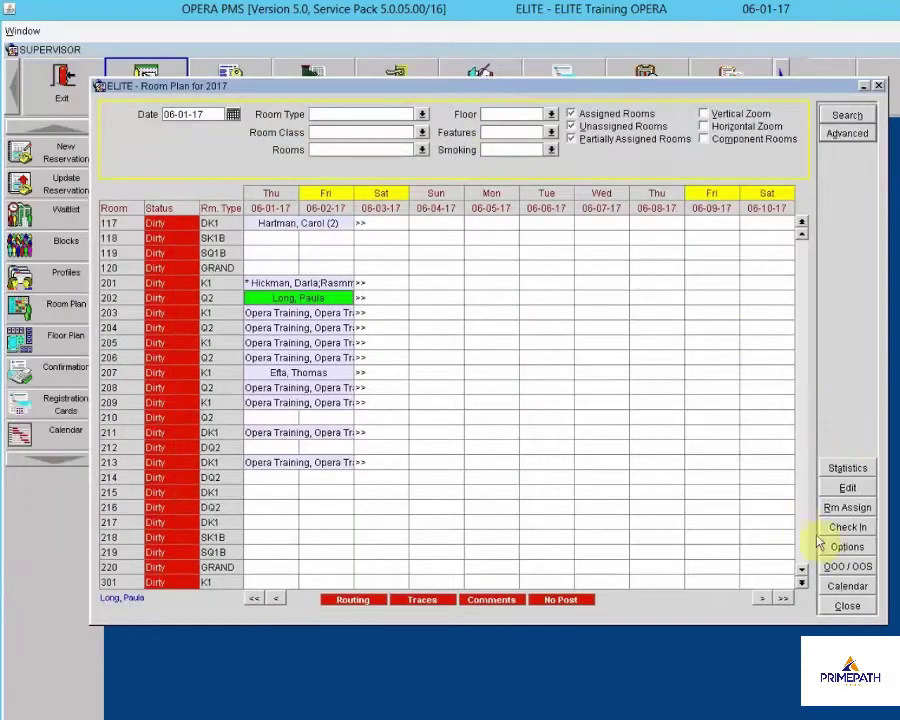
pyautogui.click(846, 468)
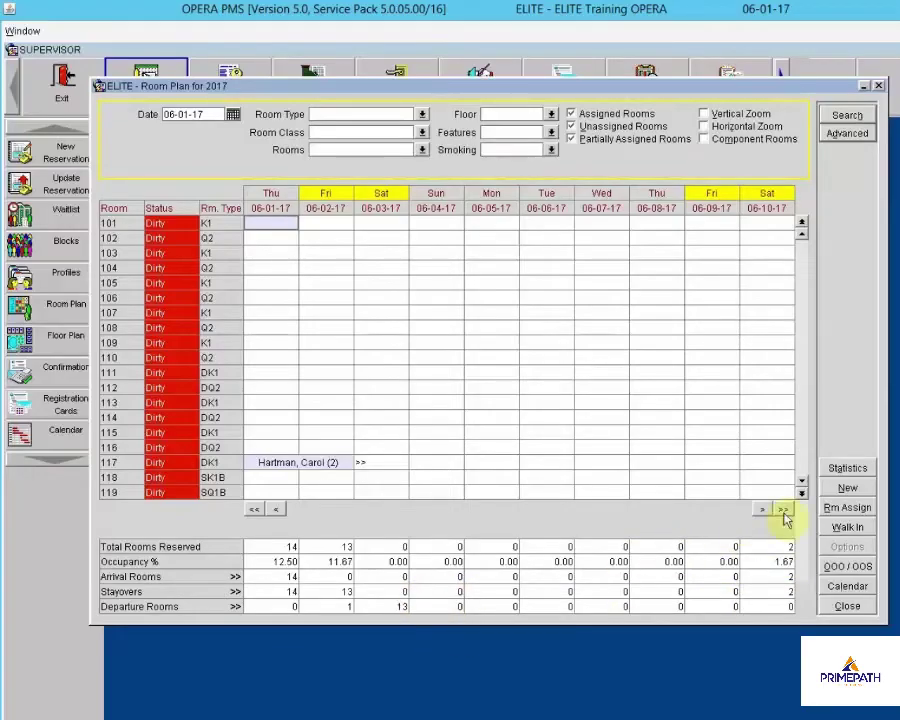
pyautogui.click(842, 470)
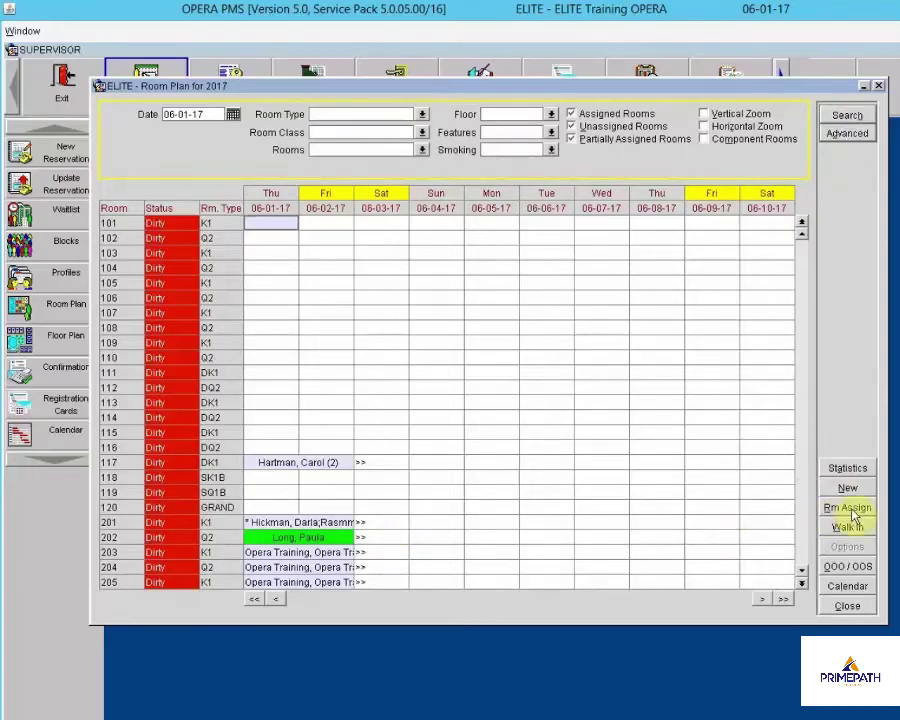
pyautogui.click(280, 421)
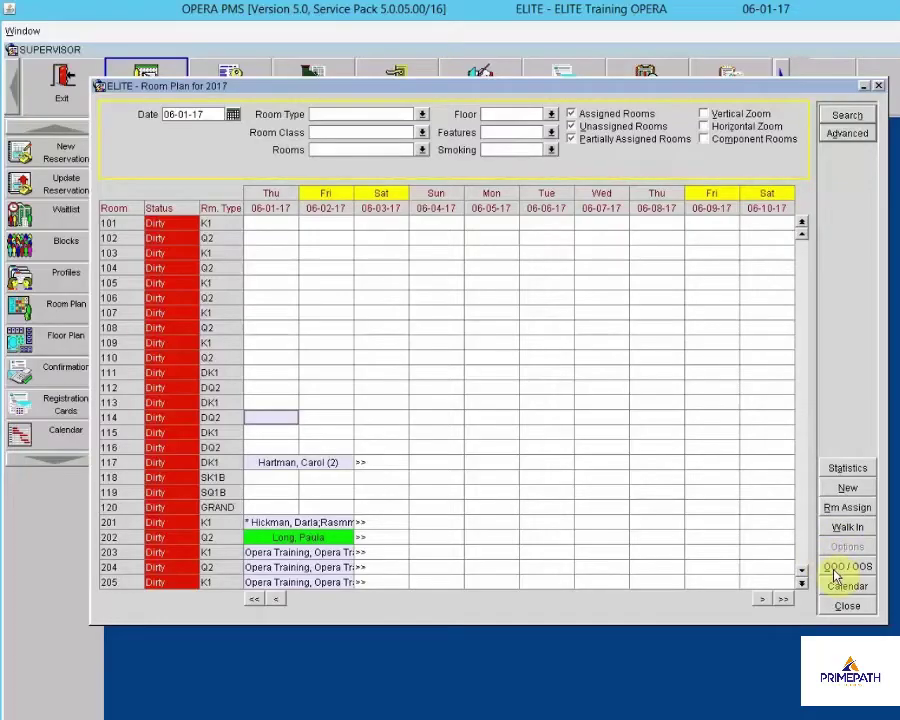
pyautogui.click(325, 538)
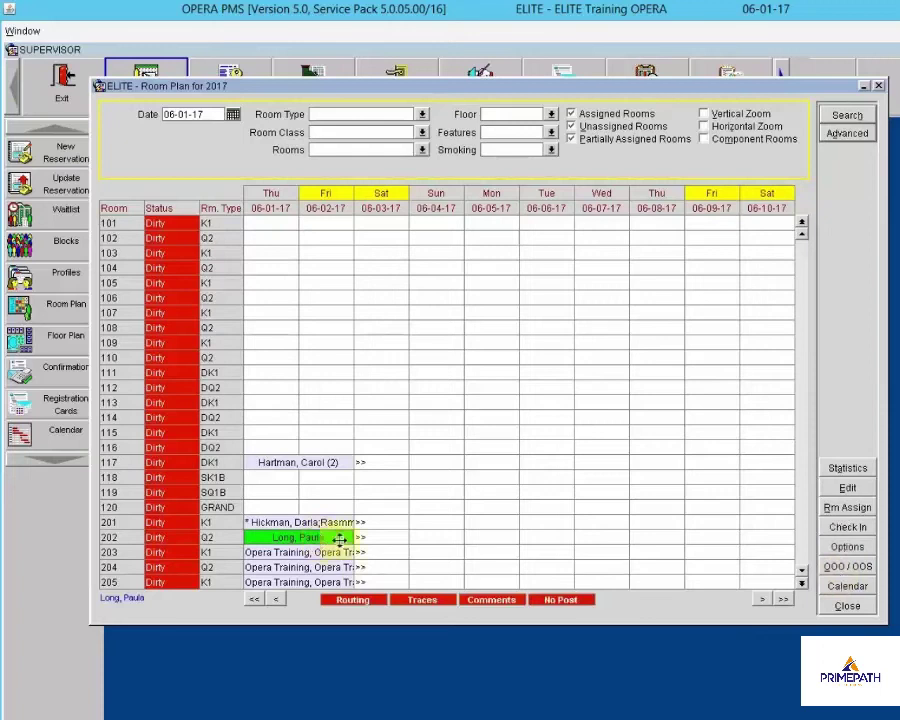
pyautogui.click(850, 548)
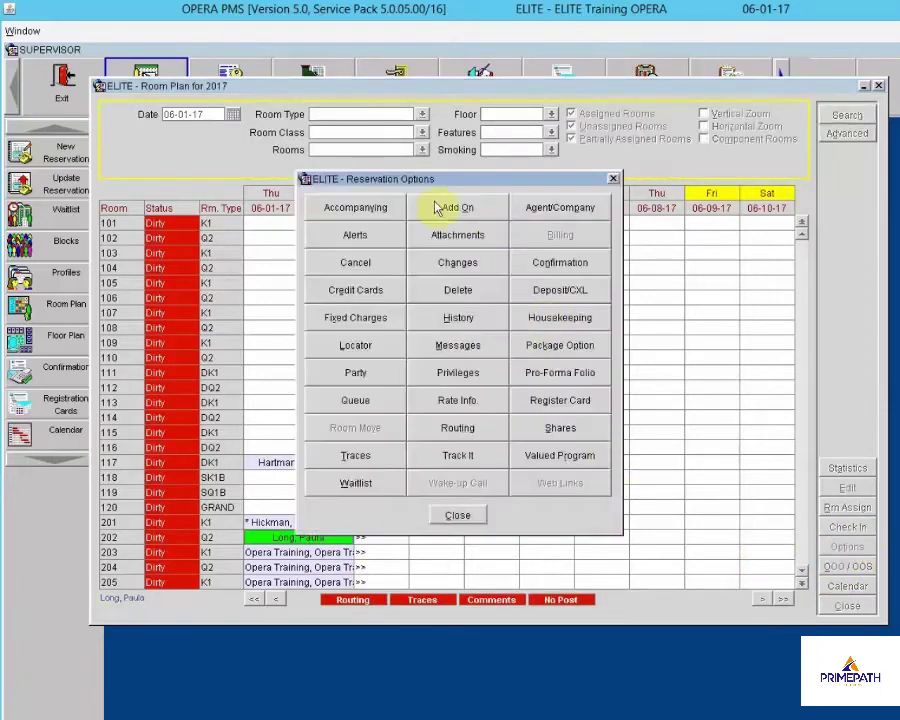
pyautogui.click(458, 516)
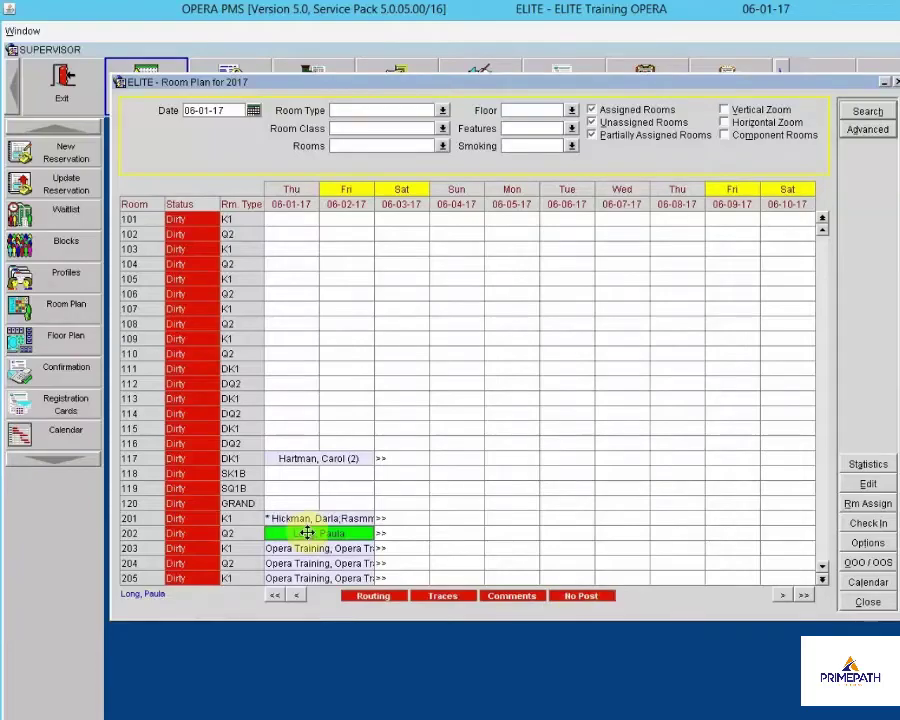
pyautogui.click(875, 583)
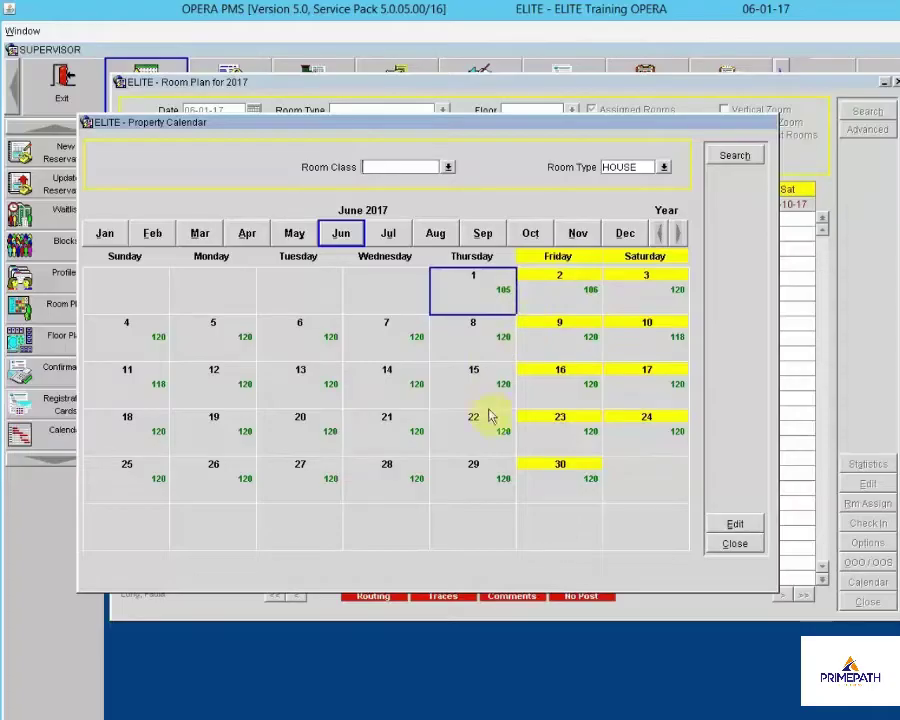
pyautogui.click(724, 545)
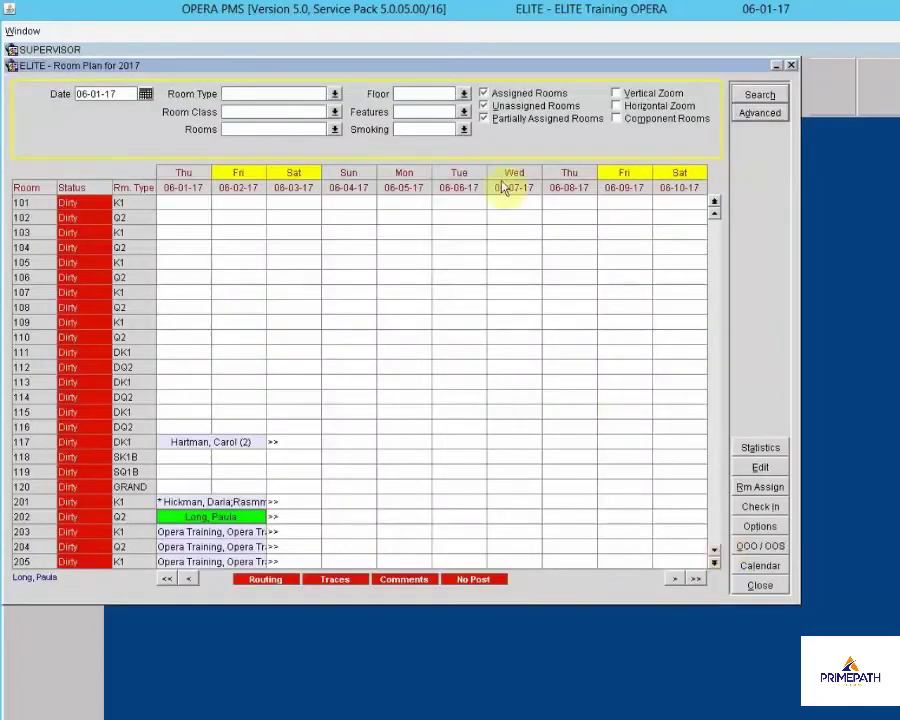
# Filter the Room Plan to show only rooms with assigned reservations
pyautogui.moveTo(452, 66); pyautogui.dragTo(538, 94)
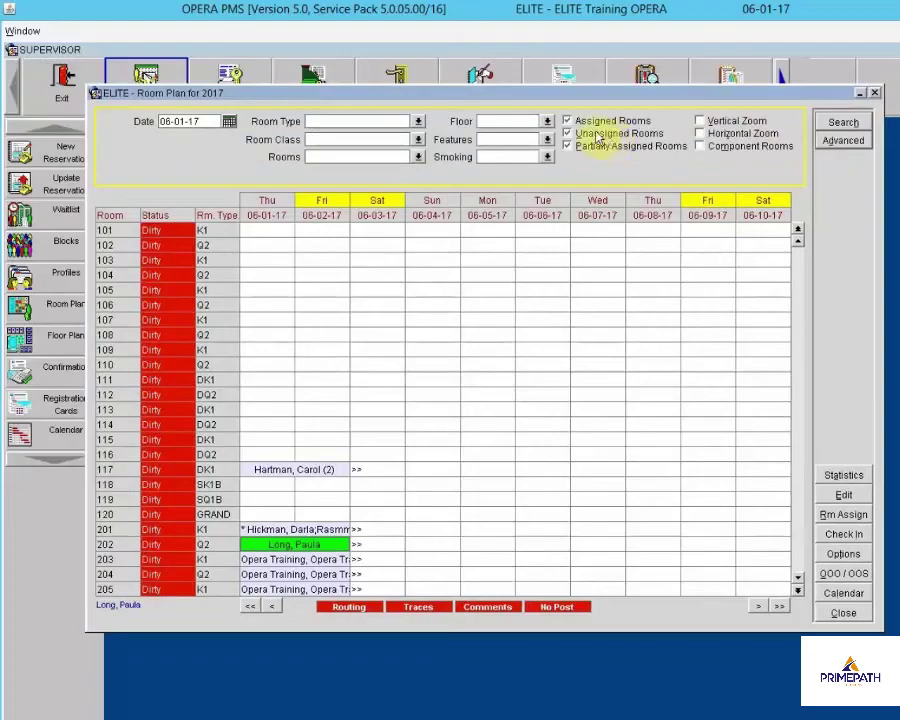
pyautogui.click(573, 121)
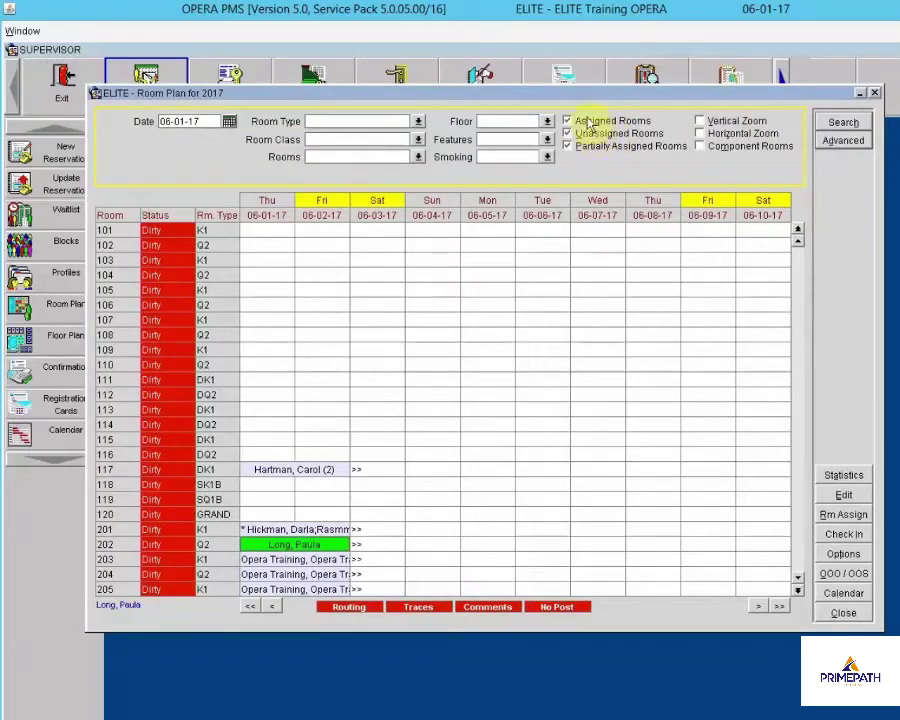
pyautogui.click(840, 124)
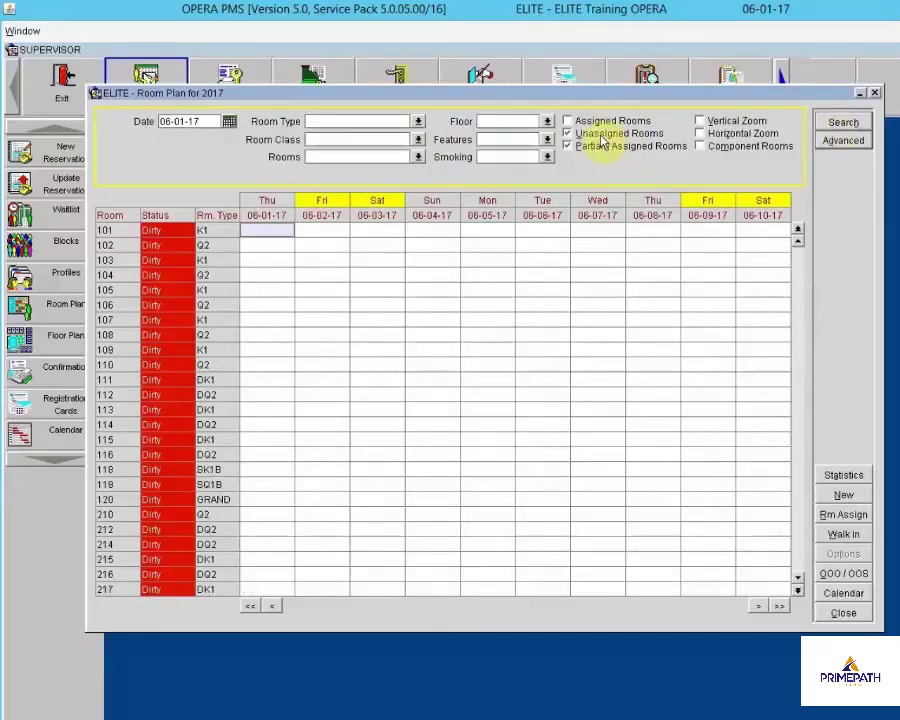
pyautogui.click(598, 145)
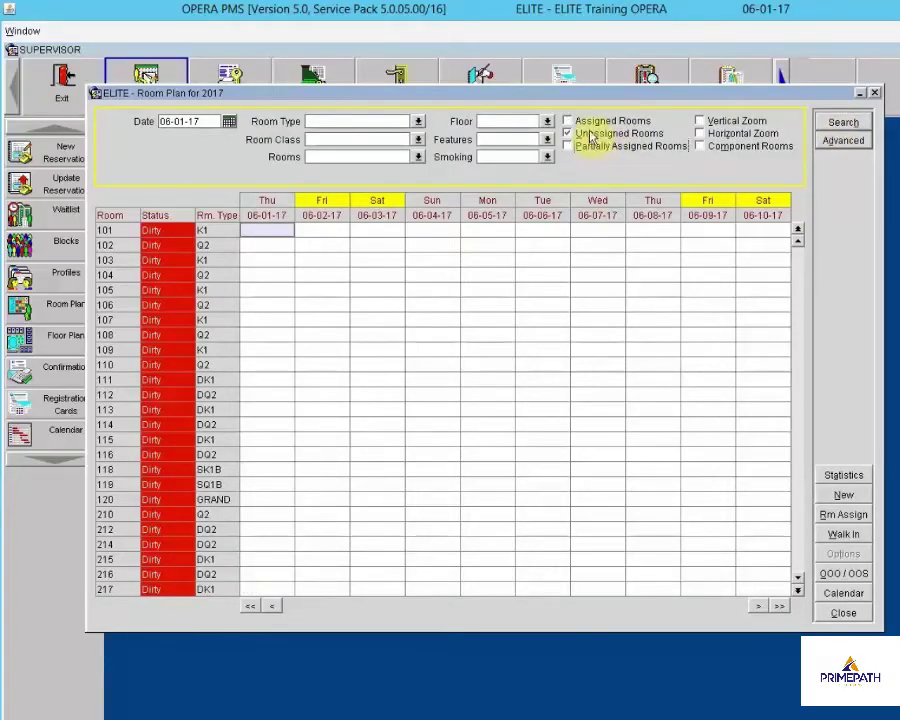
pyautogui.click(567, 120)
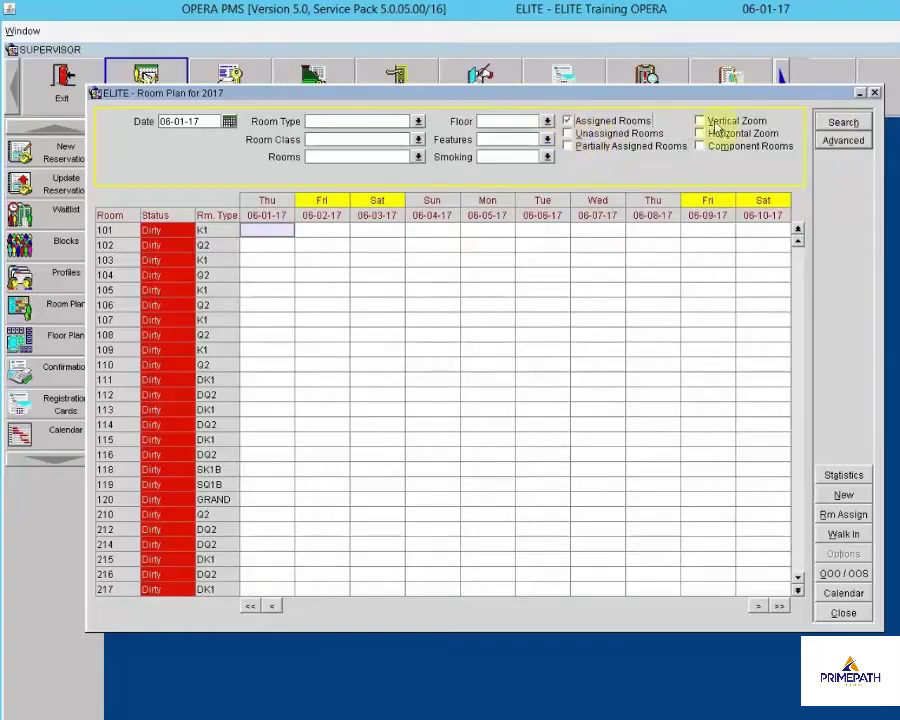
pyautogui.click(842, 122)
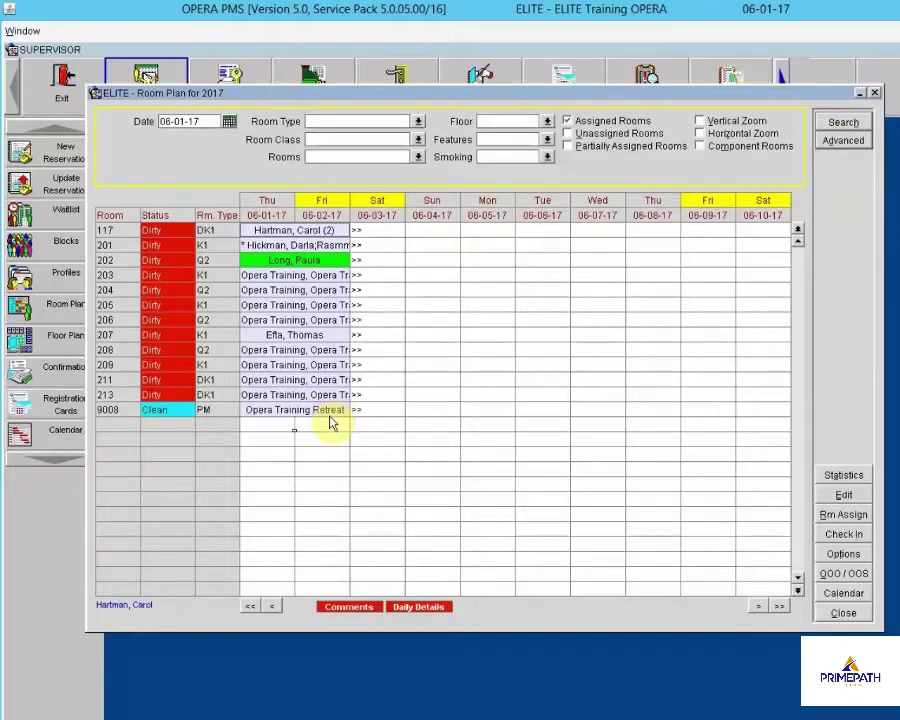
# Try vertical and horizontal zoom on the grid, then reveal the advanced filters
pyautogui.click(699, 121)
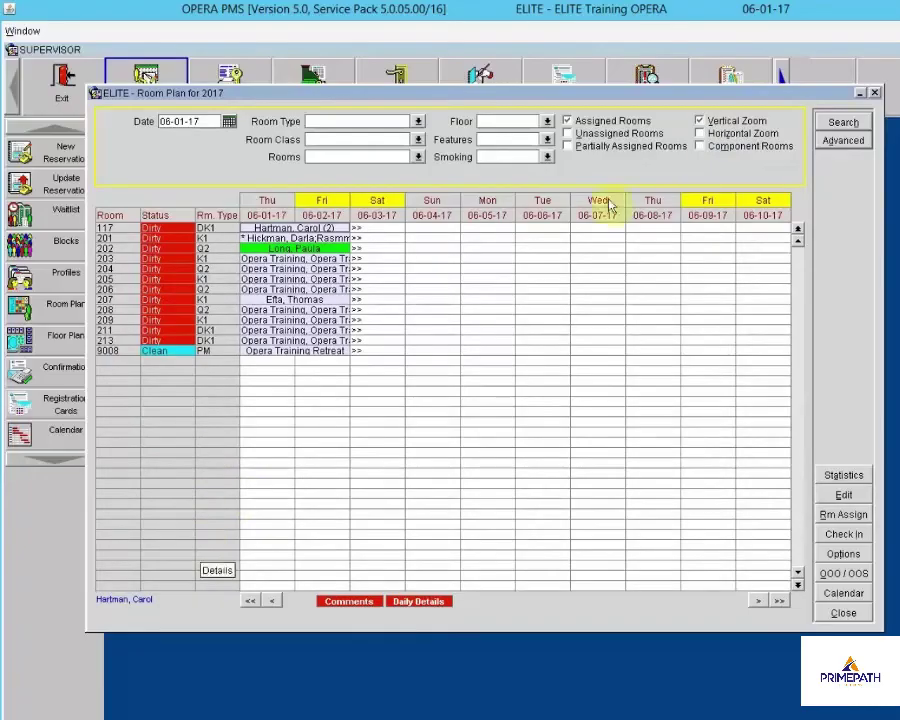
pyautogui.click(701, 122)
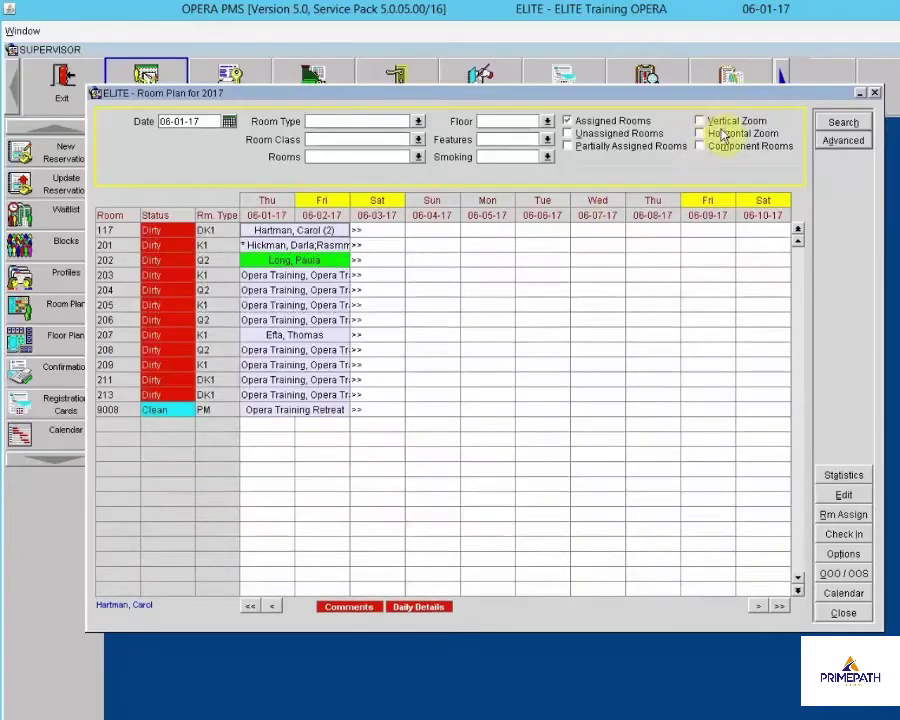
pyautogui.click(724, 136)
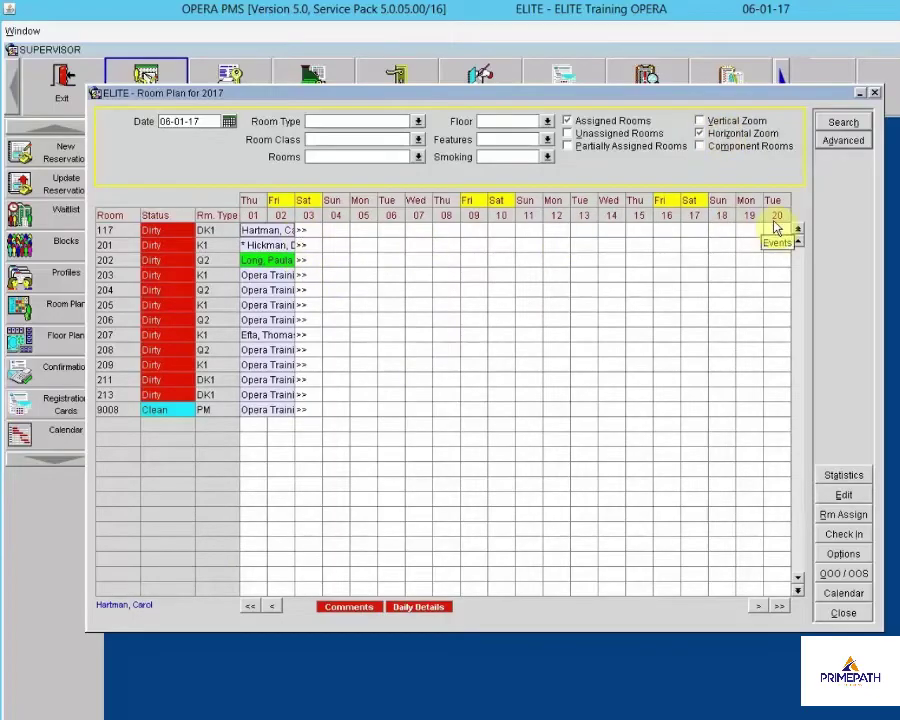
pyautogui.click(700, 133)
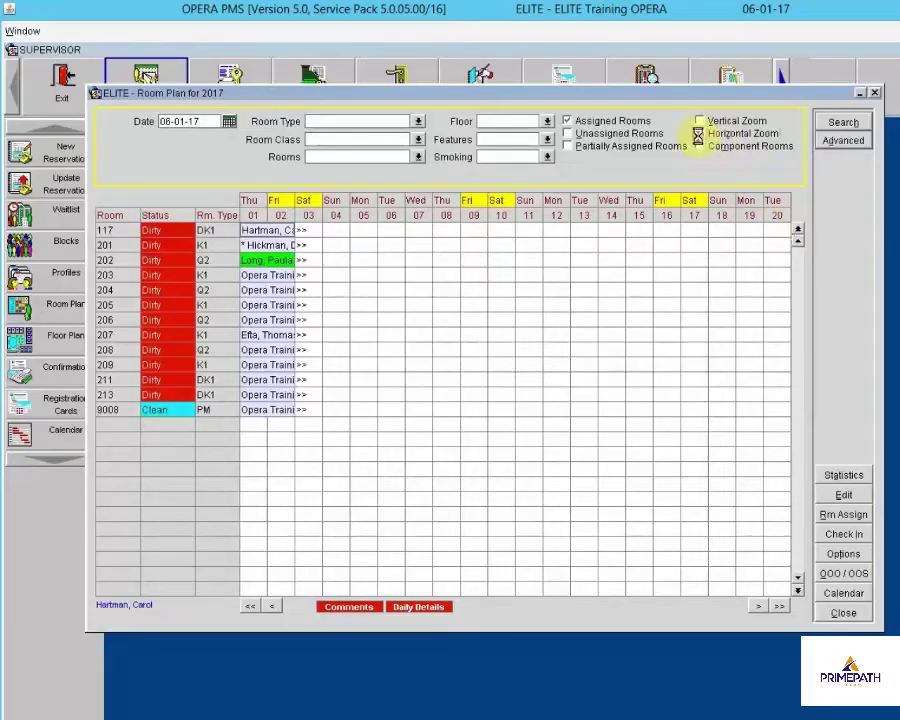
pyautogui.click(845, 141)
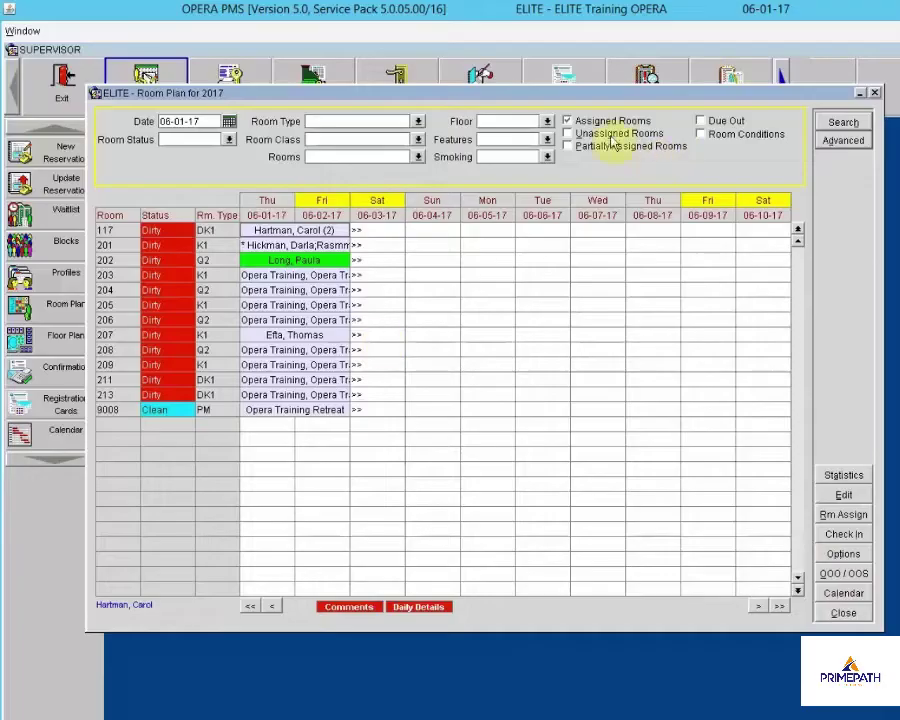
pyautogui.click(578, 134)
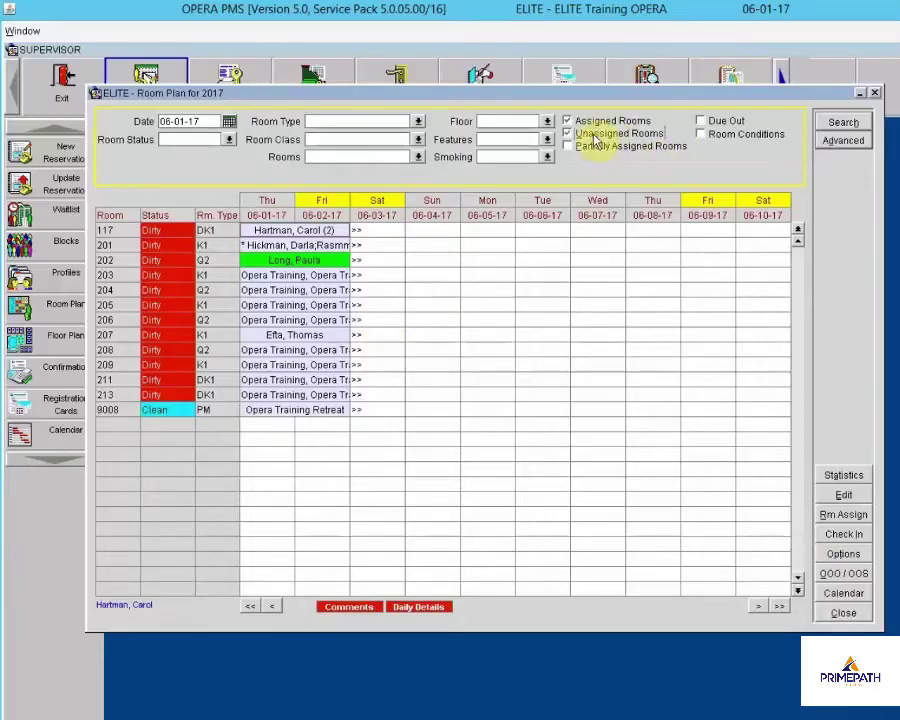
pyautogui.click(843, 122)
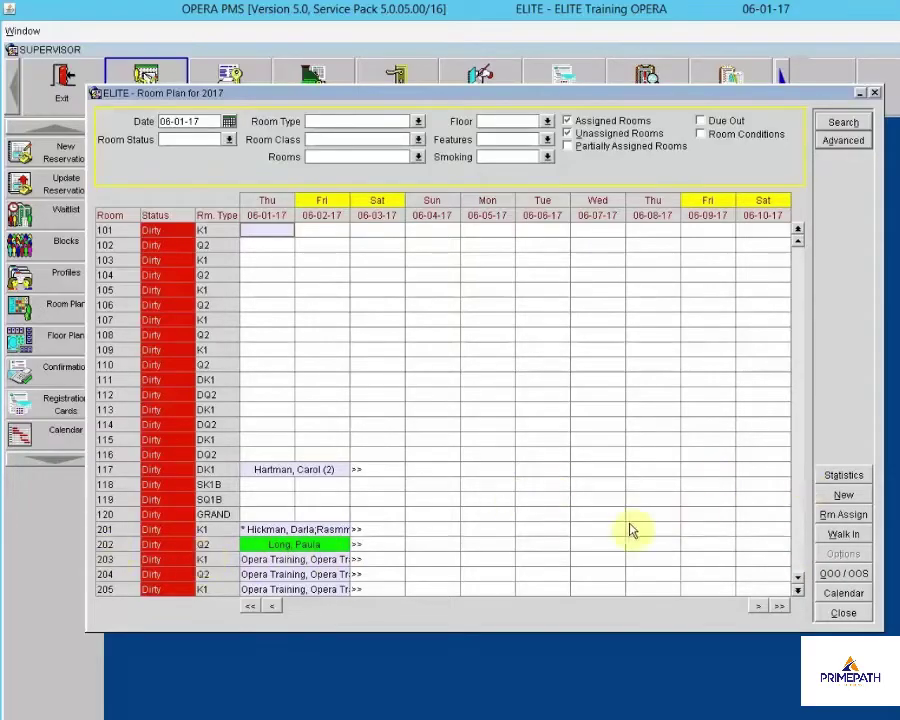
pyautogui.click(447, 555)
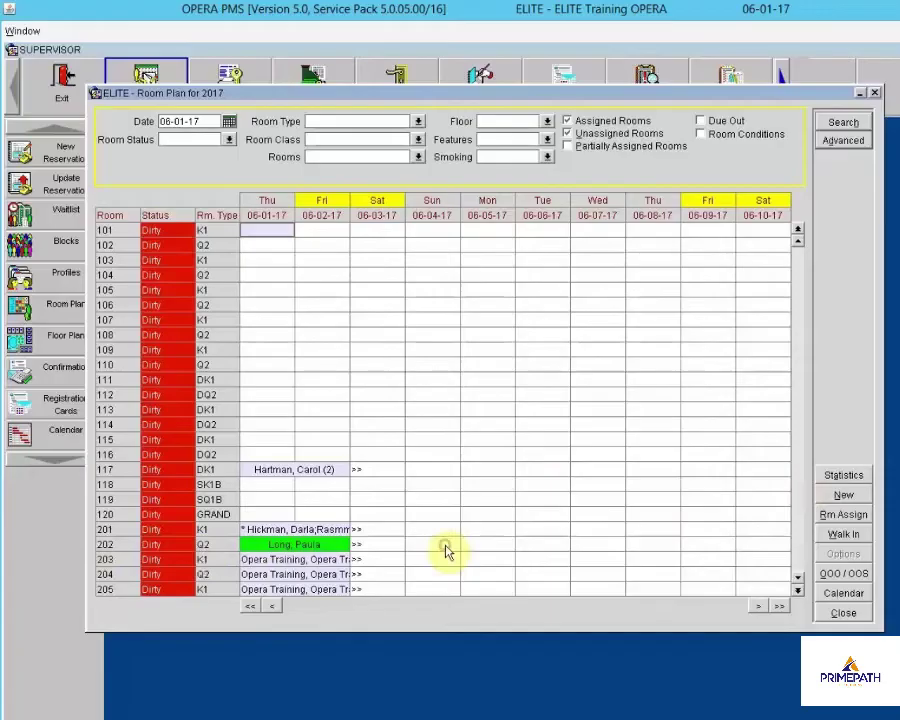
pyautogui.click(320, 545)
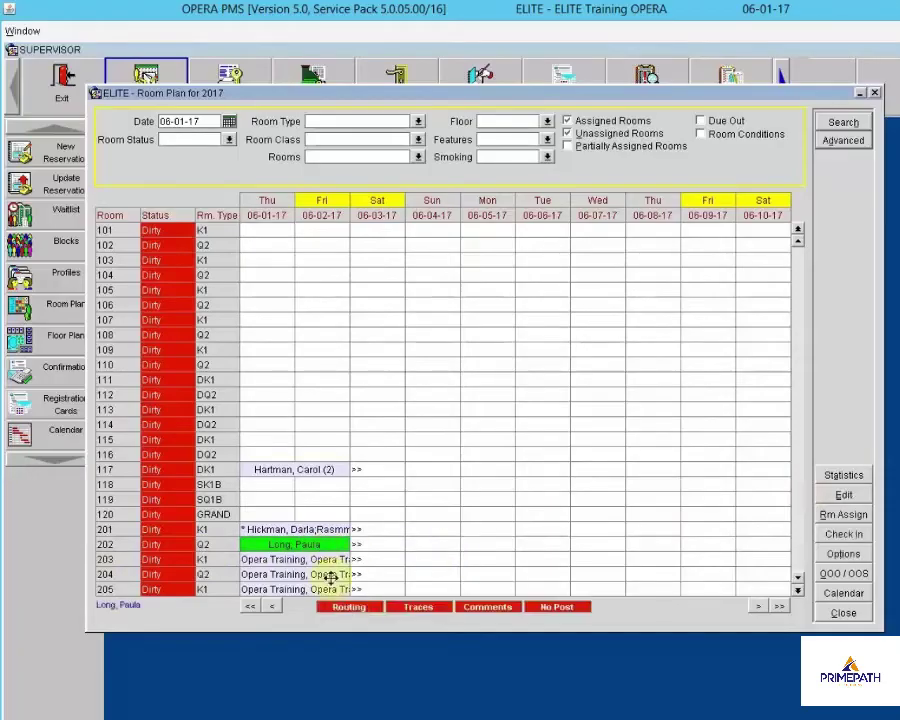
pyautogui.click(485, 607)
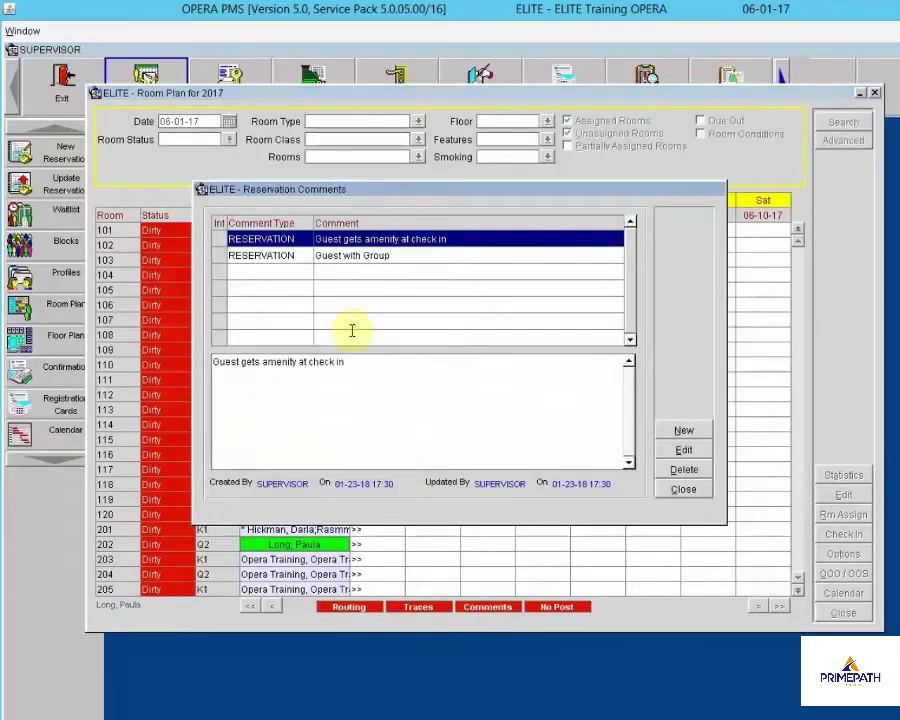
pyautogui.click(365, 256)
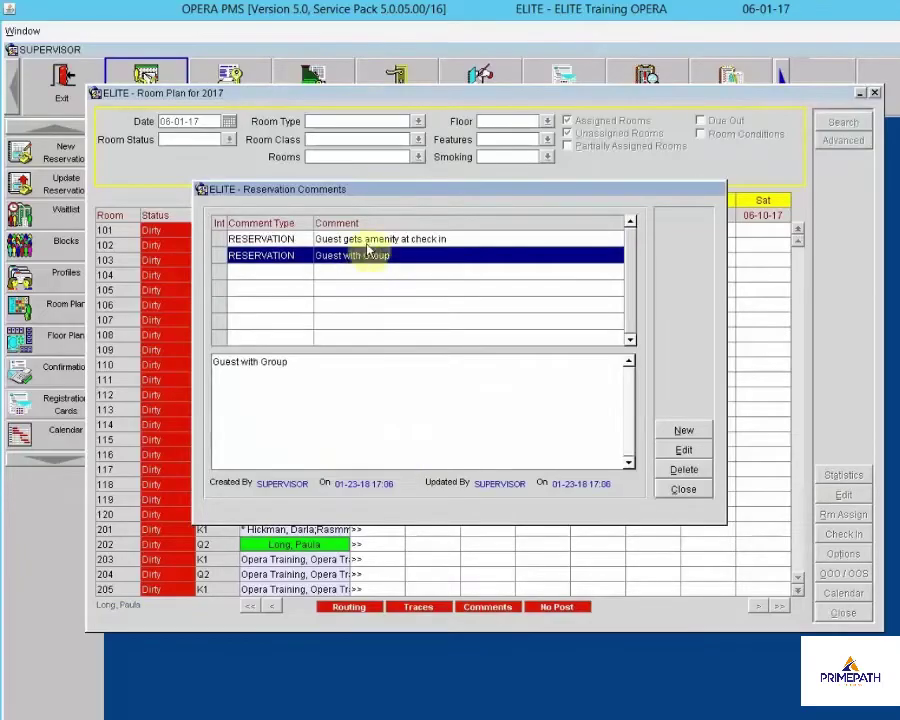
pyautogui.click(683, 489)
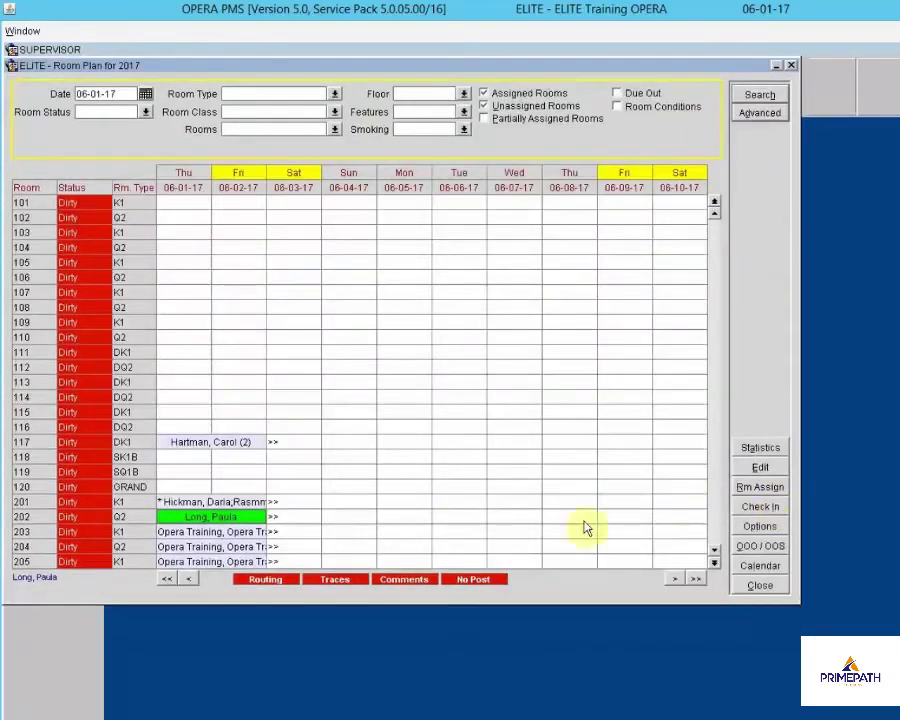
pyautogui.moveTo(436, 66); pyautogui.dragTo(505, 101)
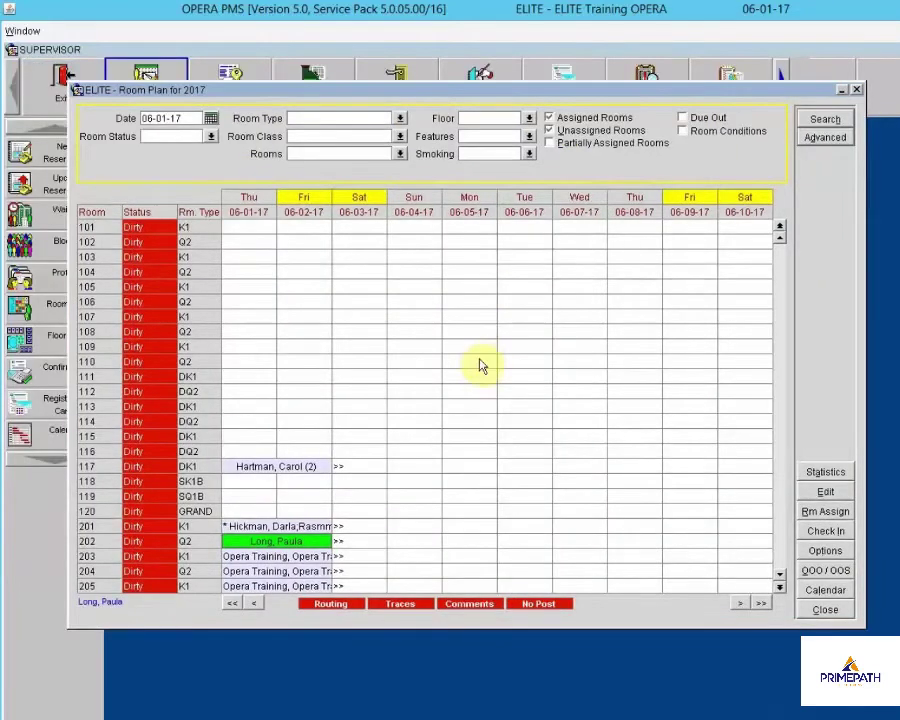
# Move the guest's reservation from room 202 to room 210
pyautogui.scroll(-7, 478, 366)
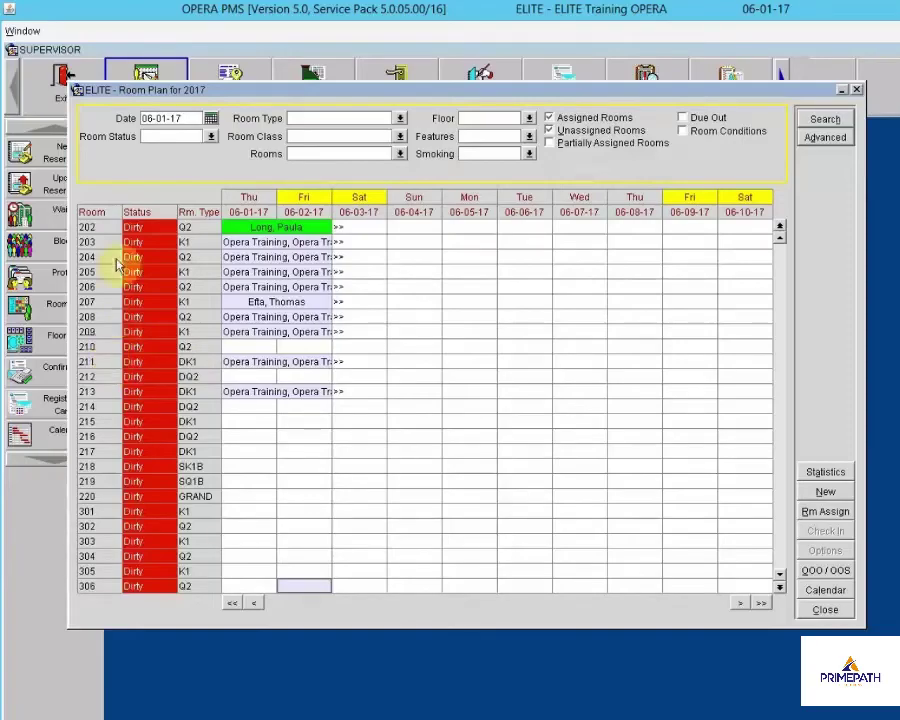
pyautogui.click(262, 230)
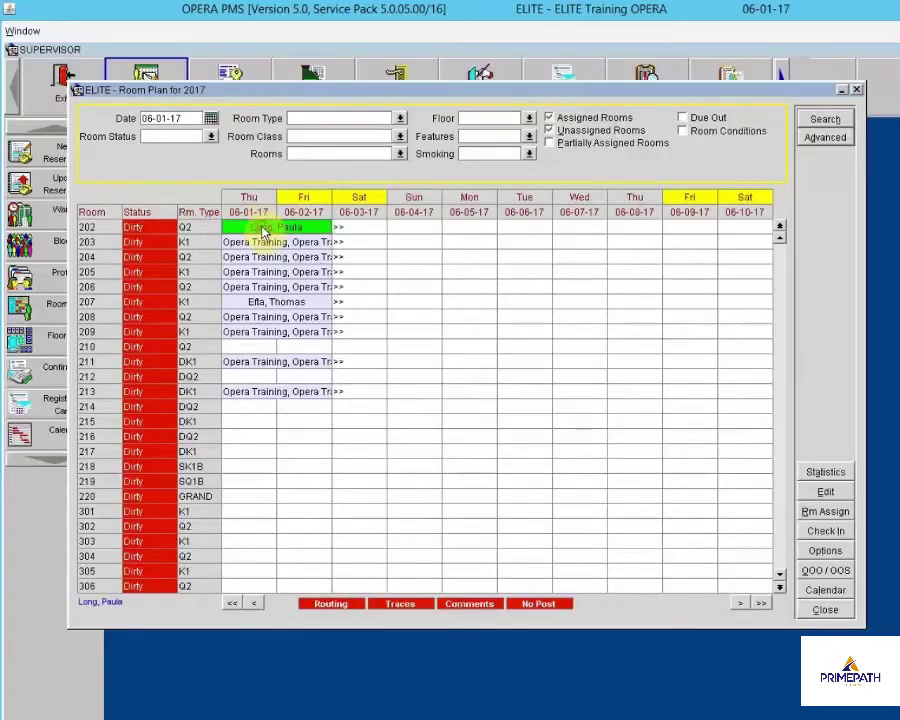
pyautogui.moveTo(262, 227); pyautogui.dragTo(257, 348)
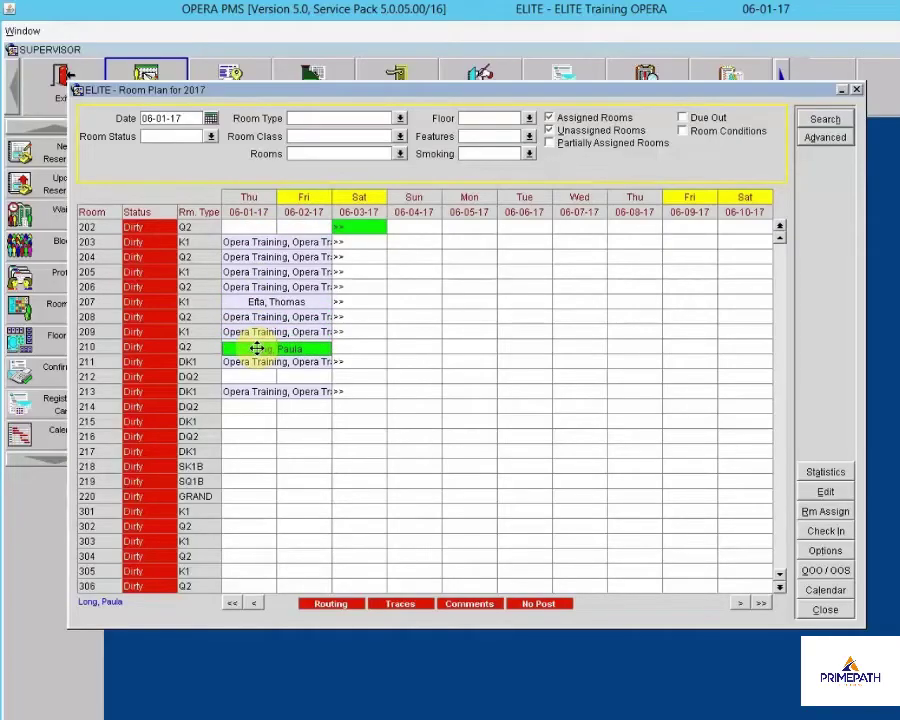
pyautogui.moveTo(257, 348); pyautogui.dragTo(258, 354)
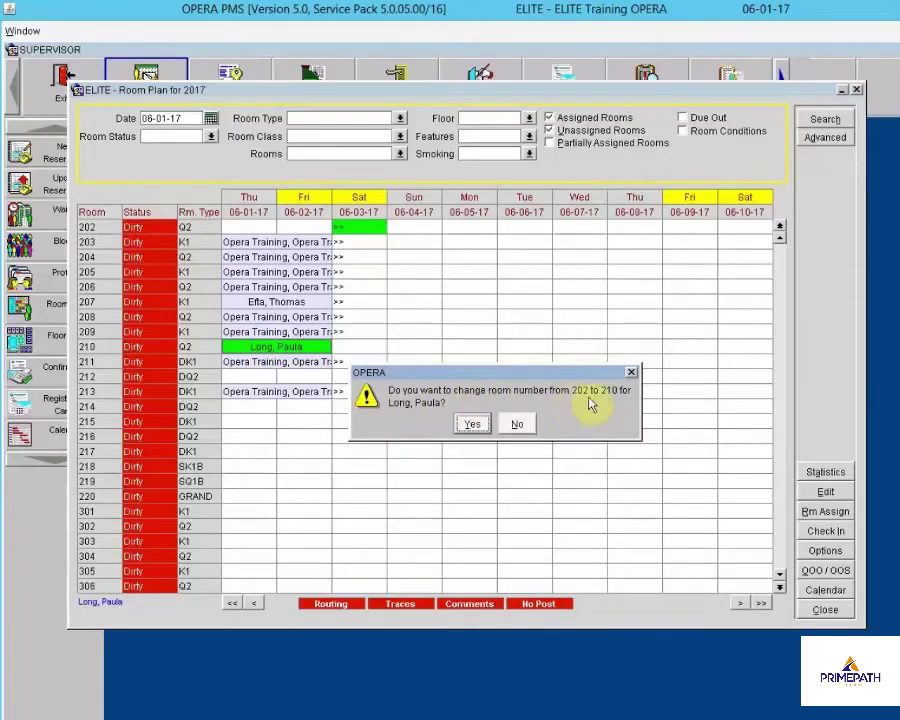
pyautogui.click(476, 424)
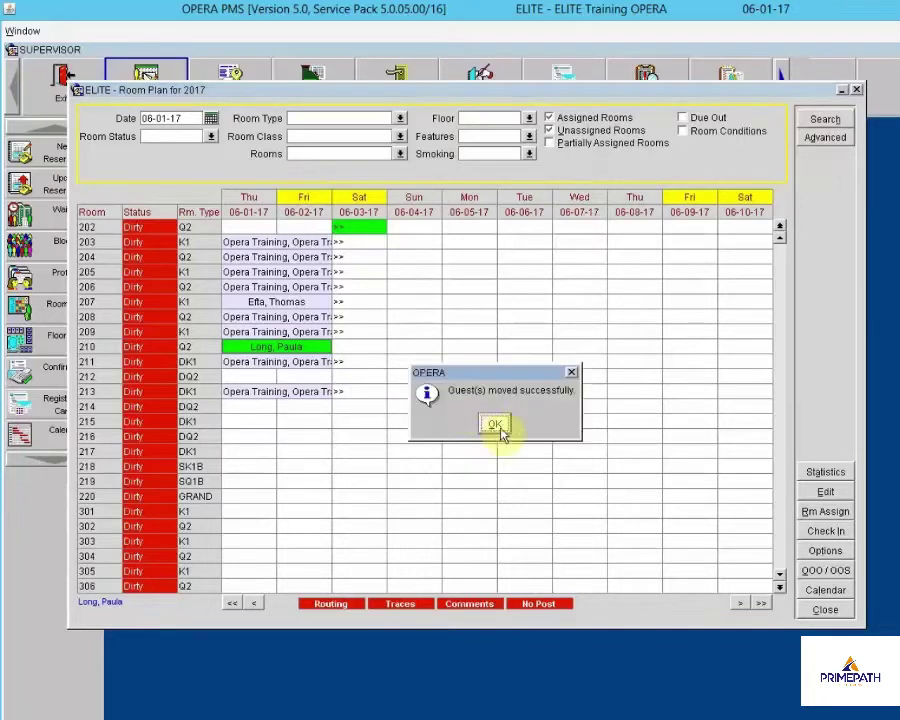
pyautogui.click(493, 426)
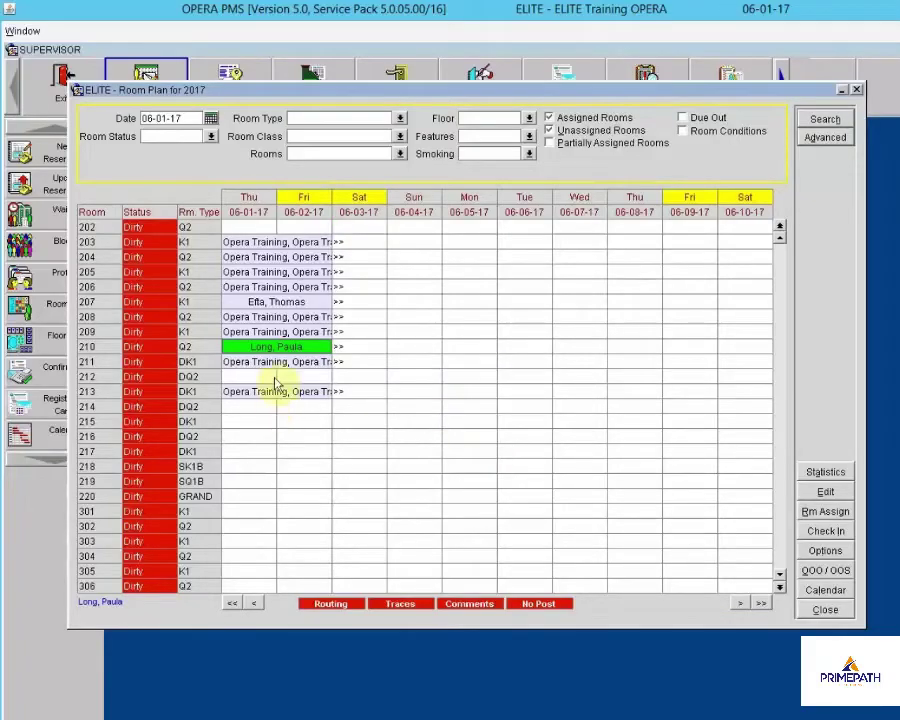
# Move the reservation from room 210 back to room 202
pyautogui.click(273, 346)
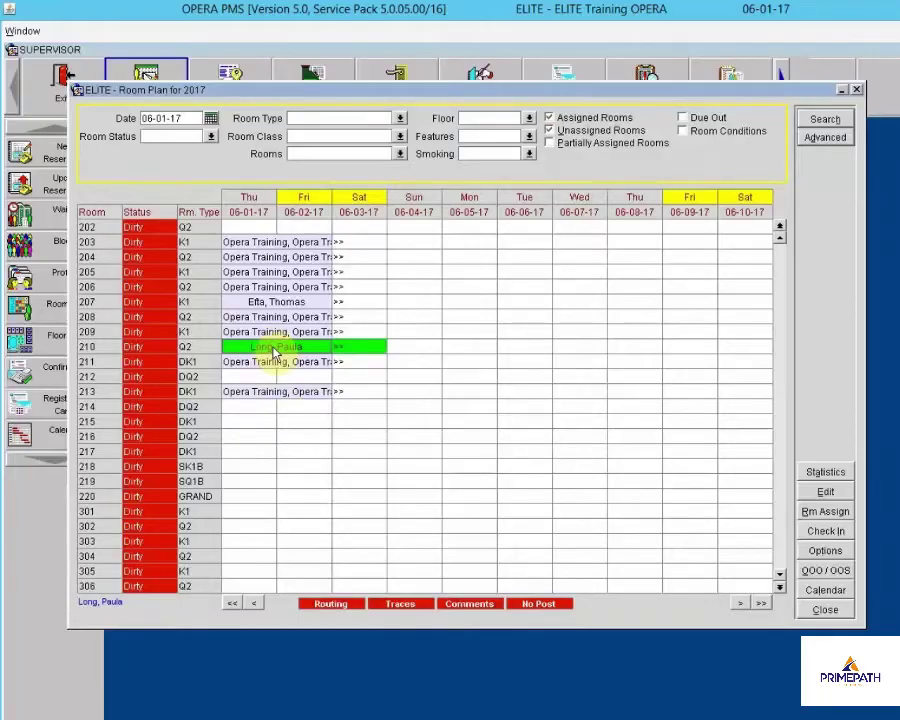
pyautogui.moveTo(273, 349); pyautogui.dragTo(259, 228)
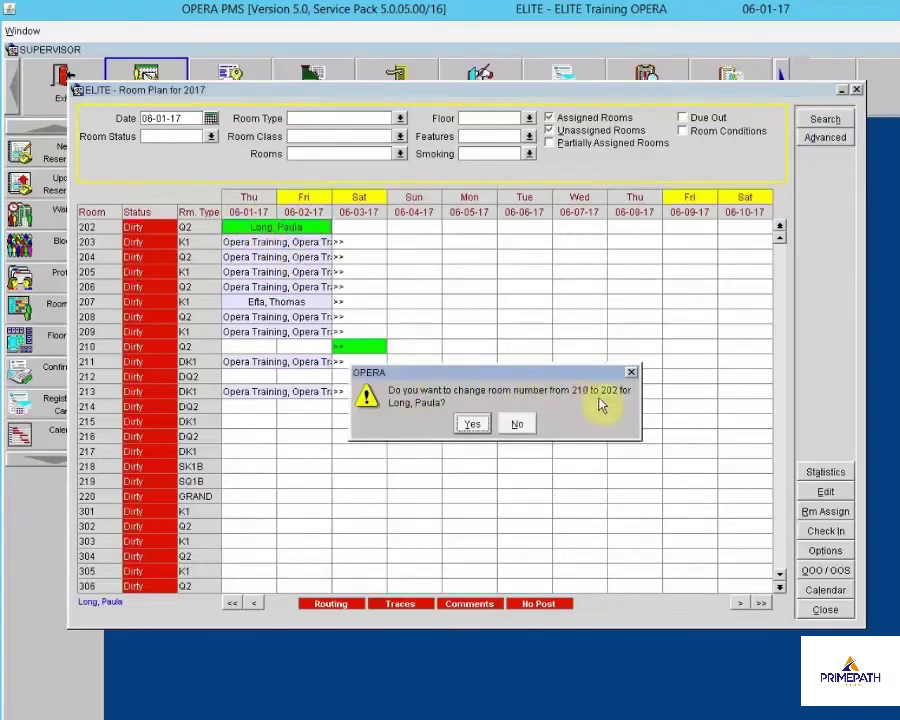
pyautogui.click(473, 426)
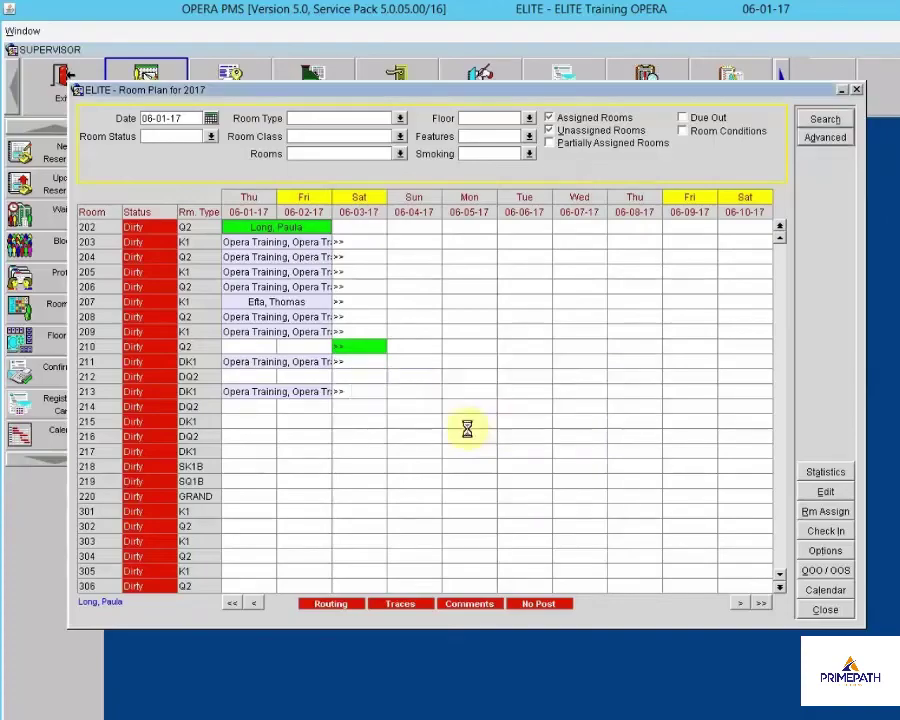
pyautogui.click(496, 425)
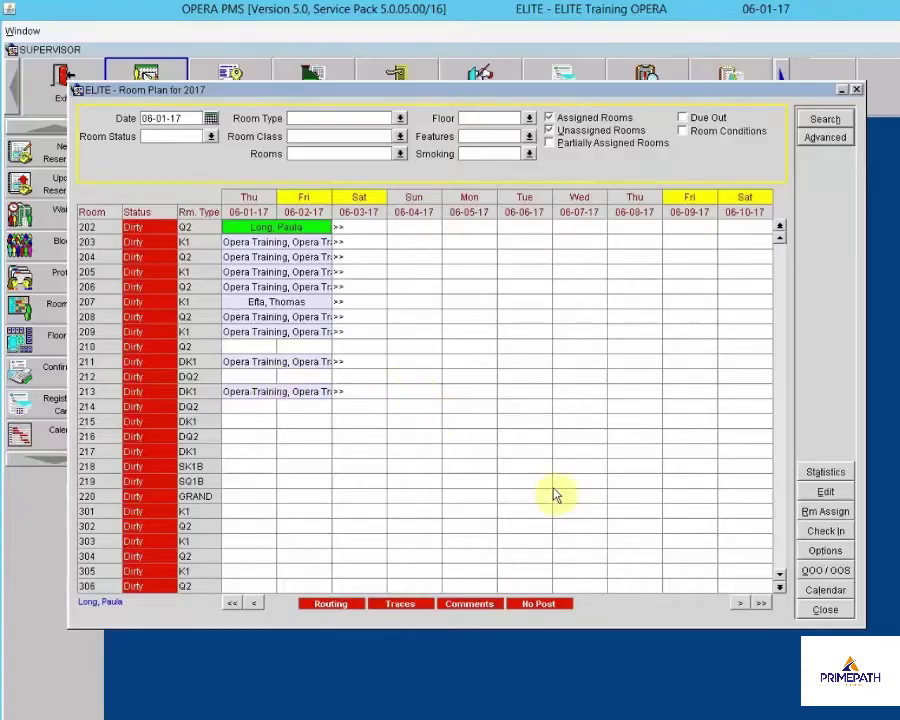
# Close the Room Plan window
pyautogui.click(826, 610)
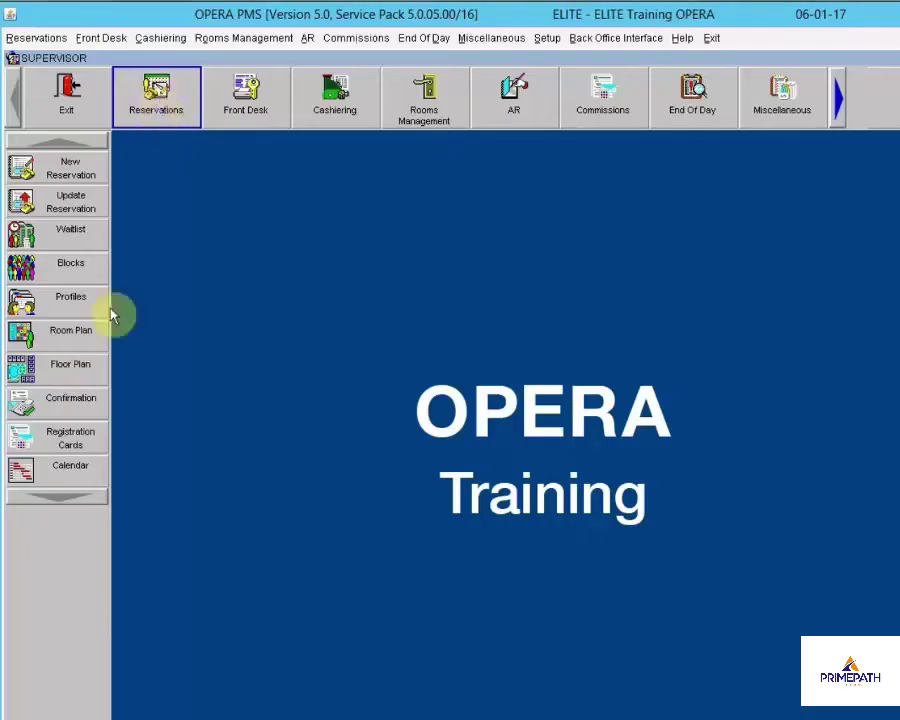
# View the Floor Plan for '02 - Second Floor'
pyautogui.click(25, 368)
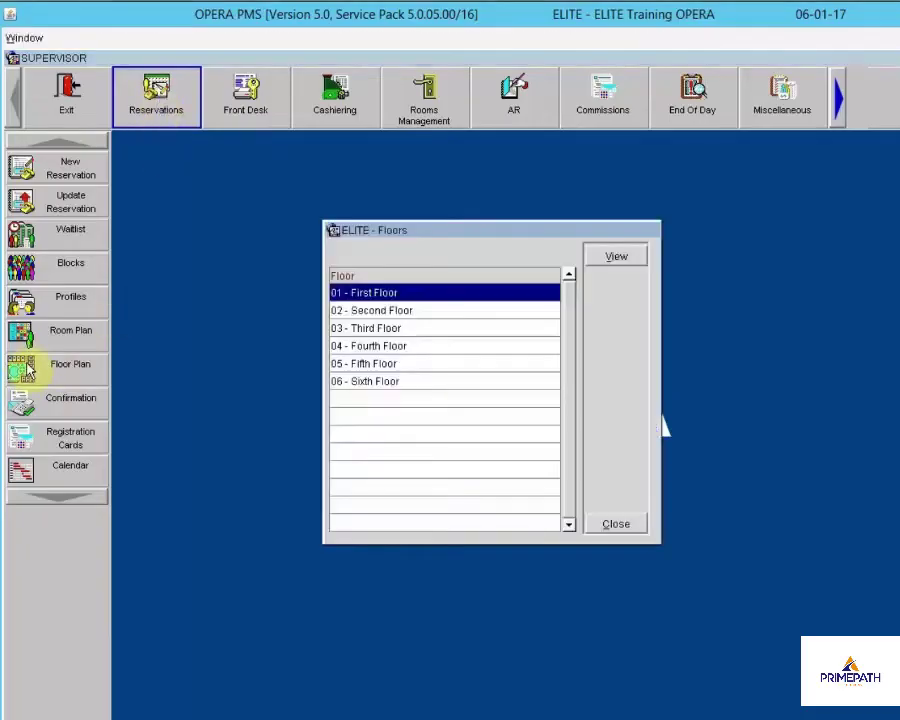
pyautogui.moveTo(425, 236); pyautogui.dragTo(487, 242)
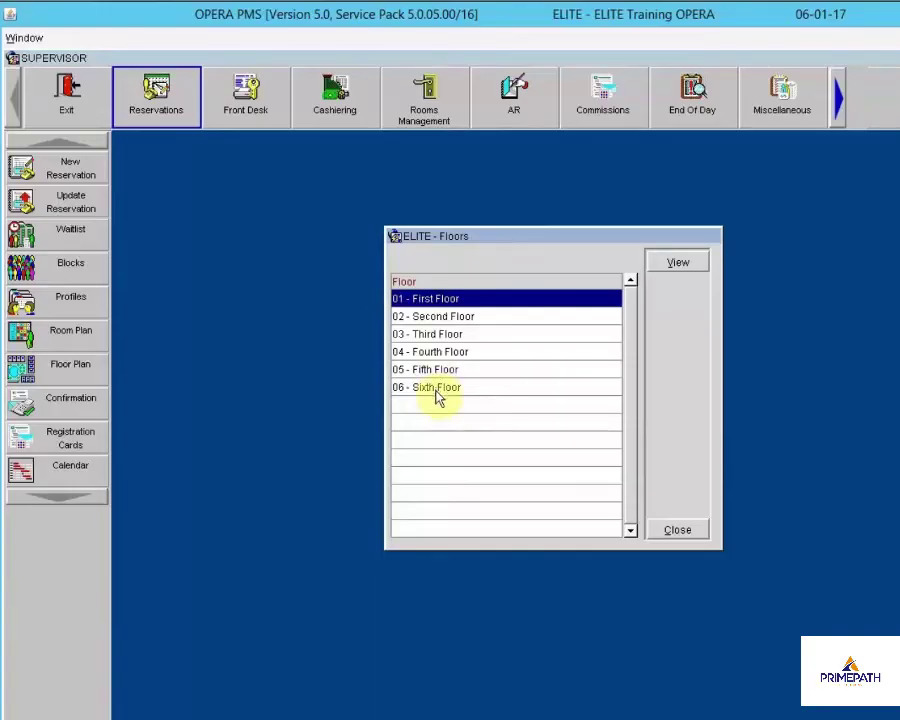
pyautogui.click(440, 320)
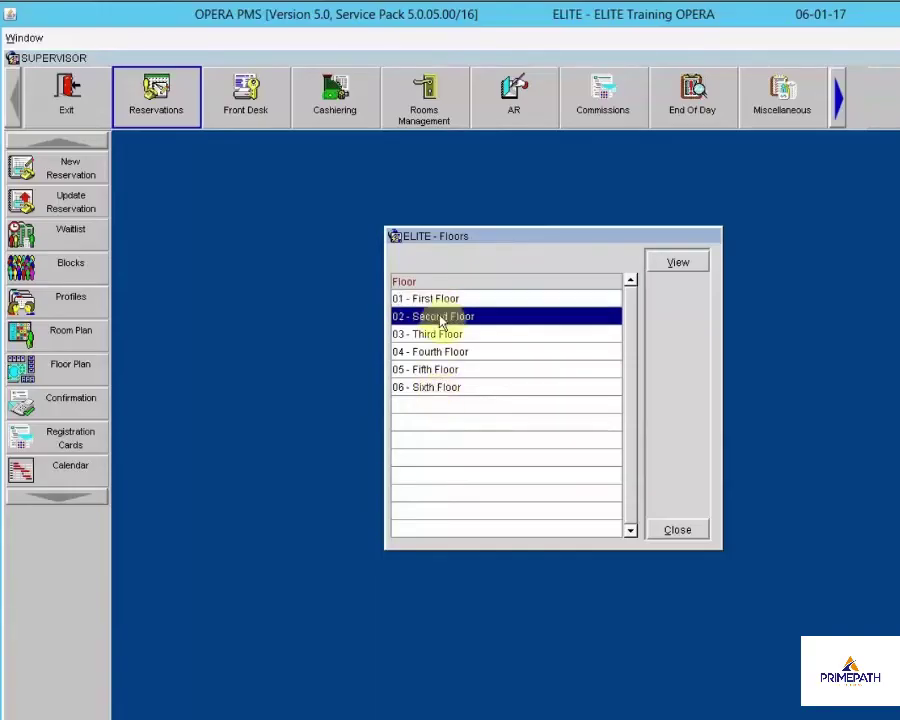
pyautogui.click(685, 263)
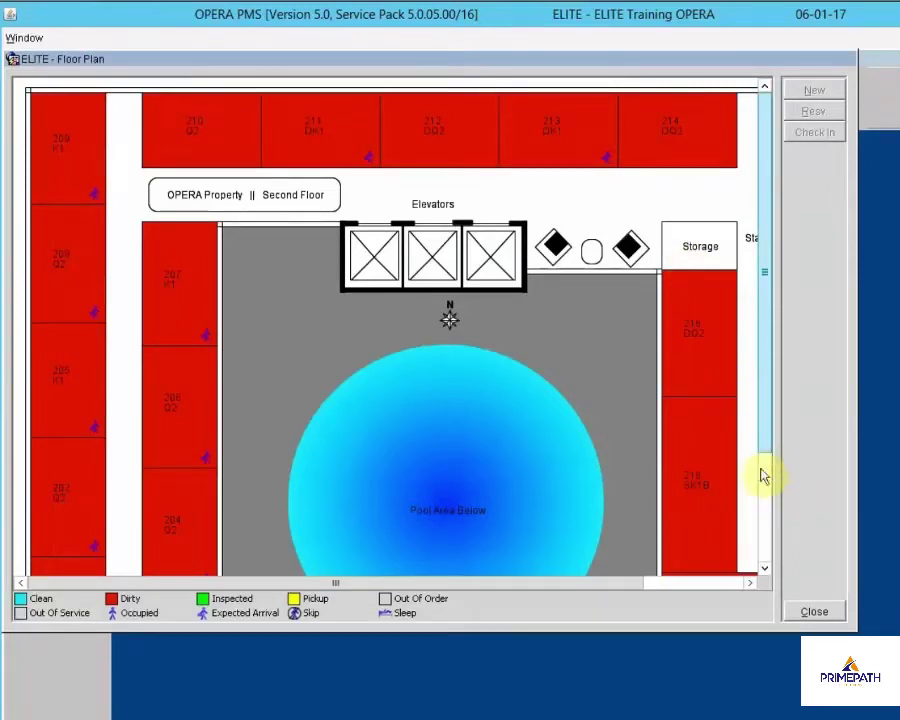
# Scroll through the Second Floor plan's rooms 201–220 and select room 207
pyautogui.scroll(-3, 760, 456)
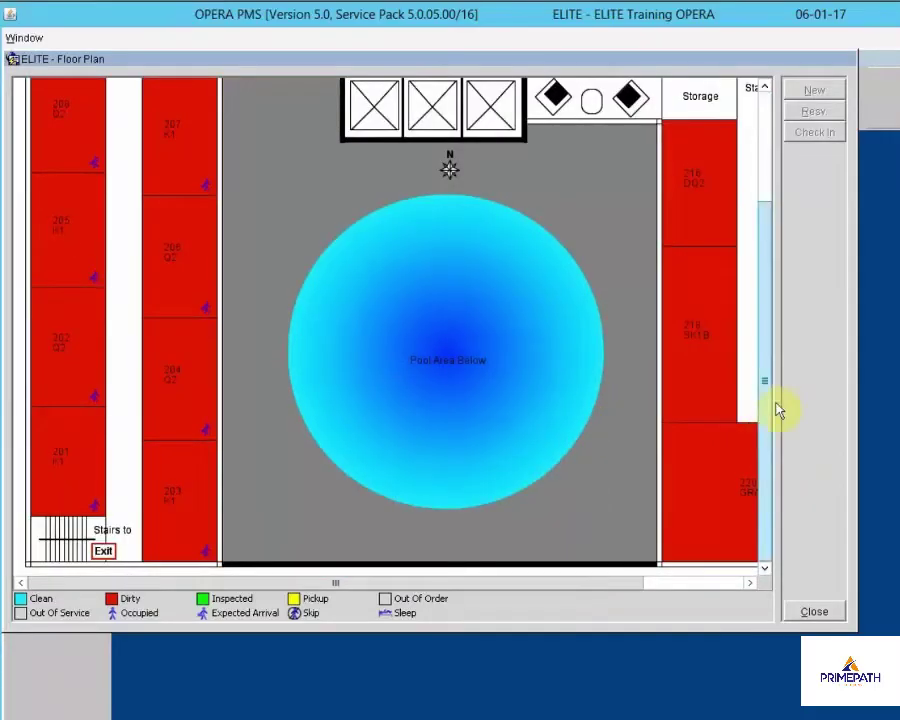
pyautogui.moveTo(768, 402); pyautogui.dragTo(751, 287)
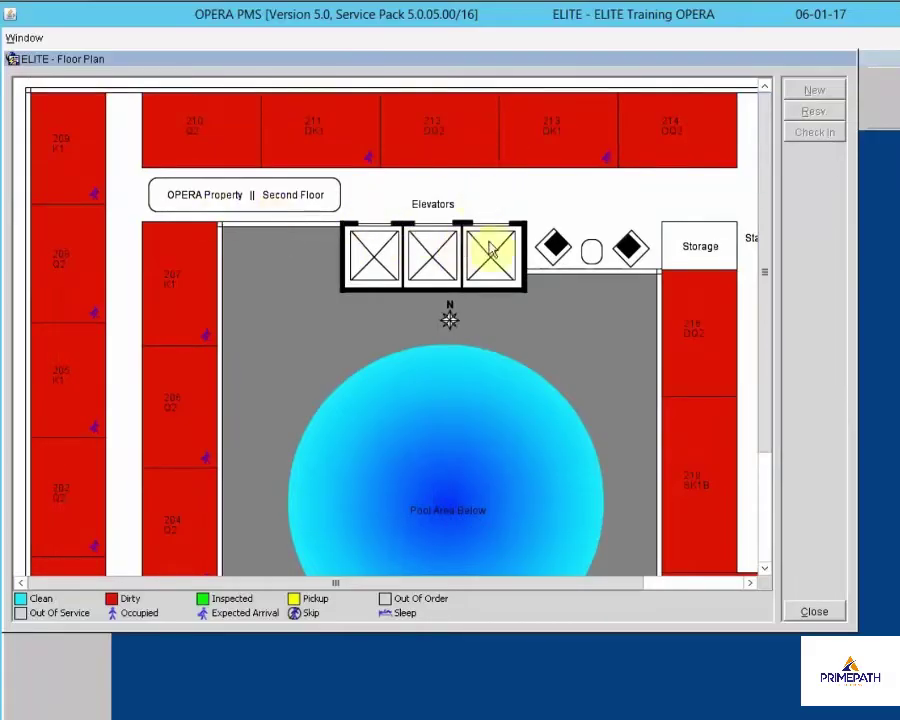
pyautogui.click(690, 345)
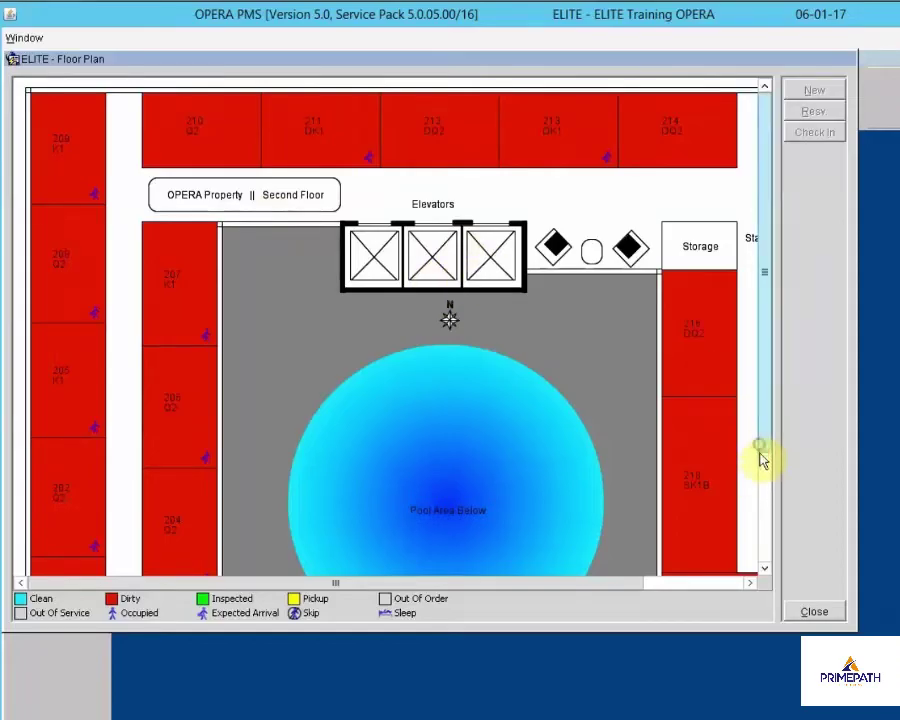
pyautogui.moveTo(760, 458)
pyautogui.mouseDown()
pyautogui.moveTo(768, 573)
pyautogui.moveTo(769, 436)
pyautogui.mouseUp()
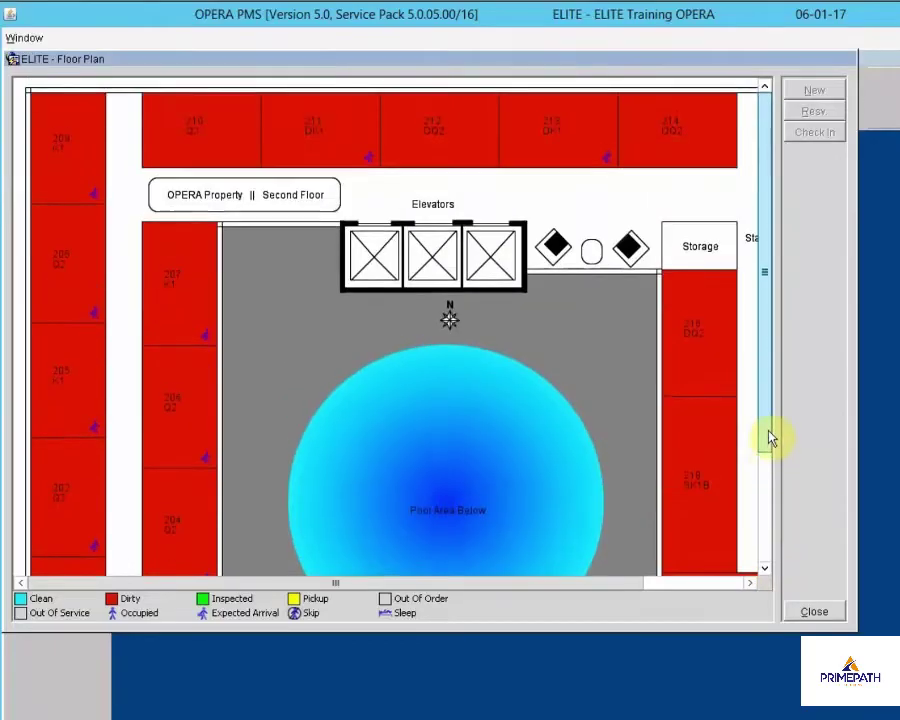
pyautogui.scroll(-1, 770, 453)
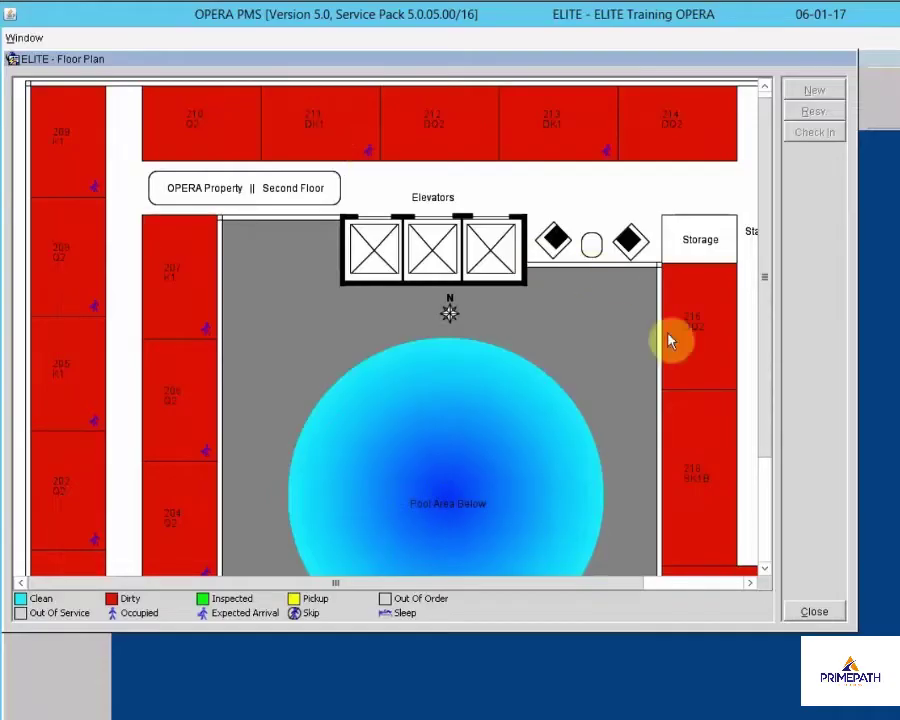
pyautogui.moveTo(767, 432); pyautogui.dragTo(752, 477)
pyautogui.click(161, 257)
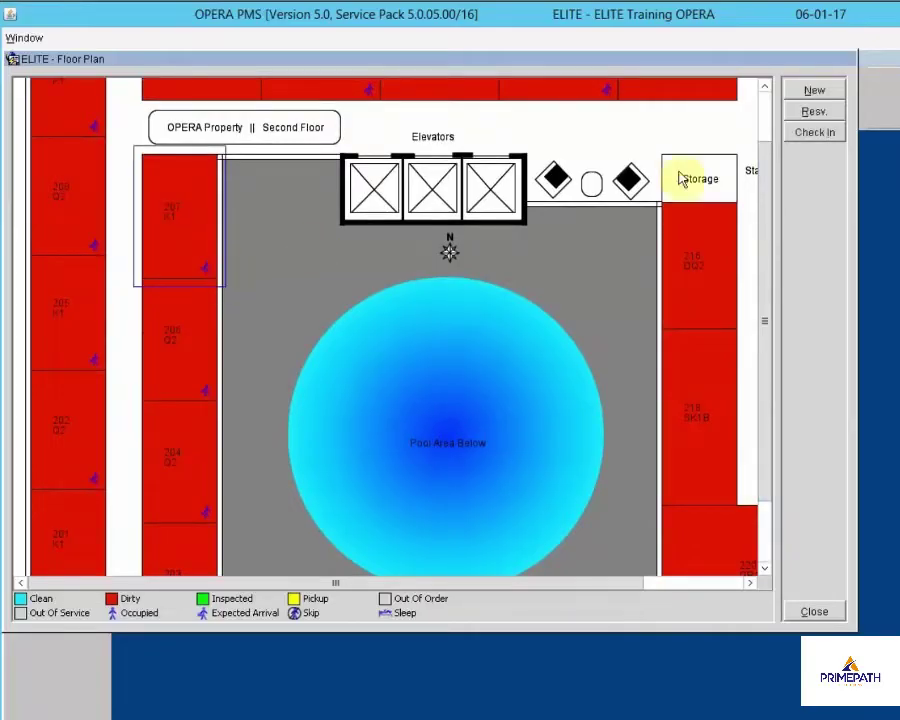
# Open the reservation booked in room 207, then close it back to the floor plan
pyautogui.click(818, 92)
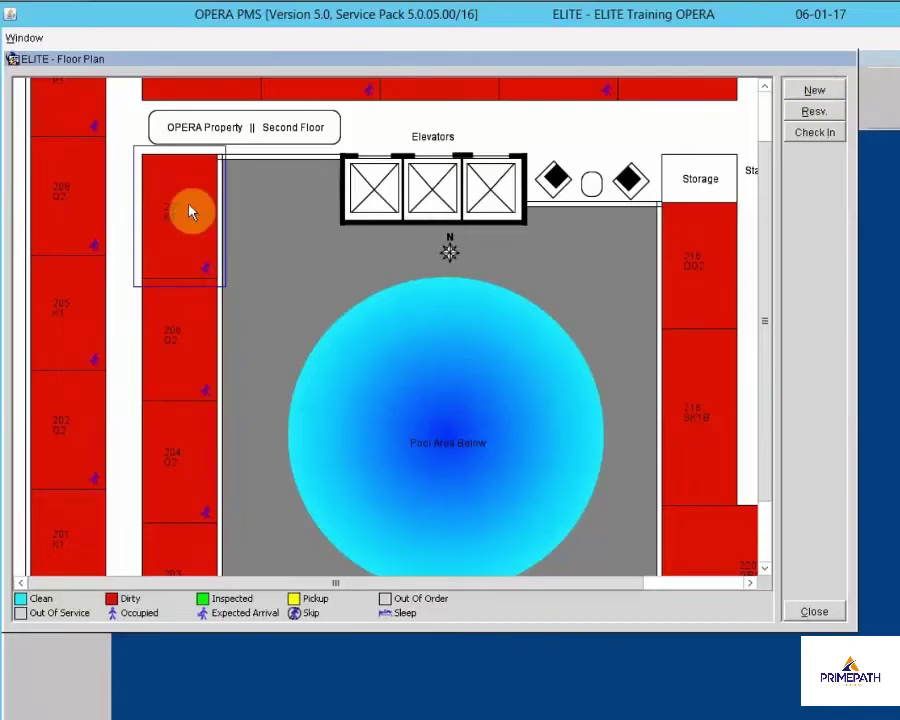
pyautogui.click(804, 110)
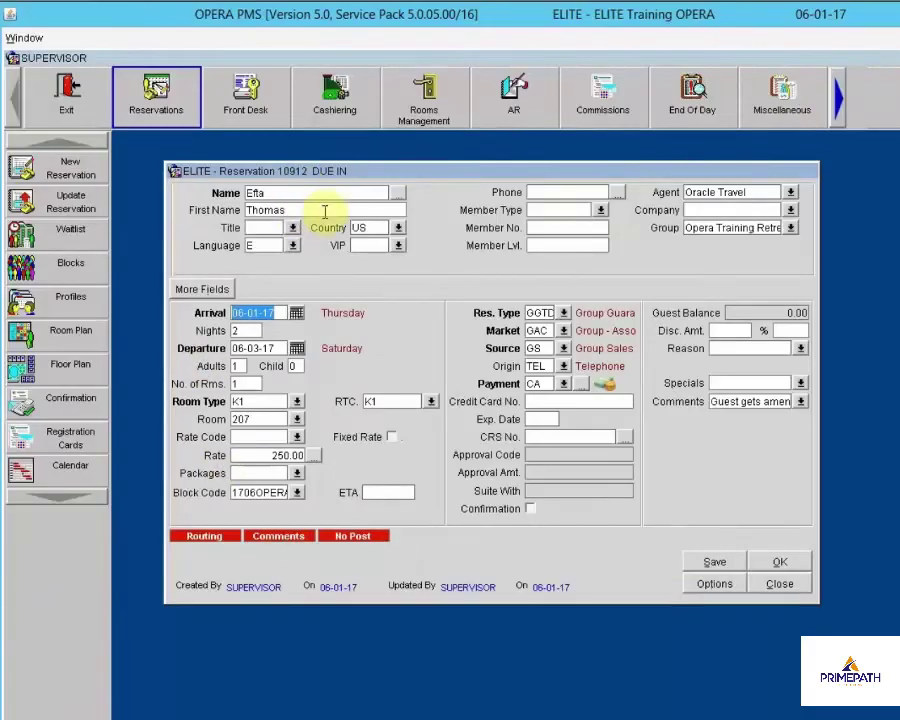
pyautogui.click(780, 584)
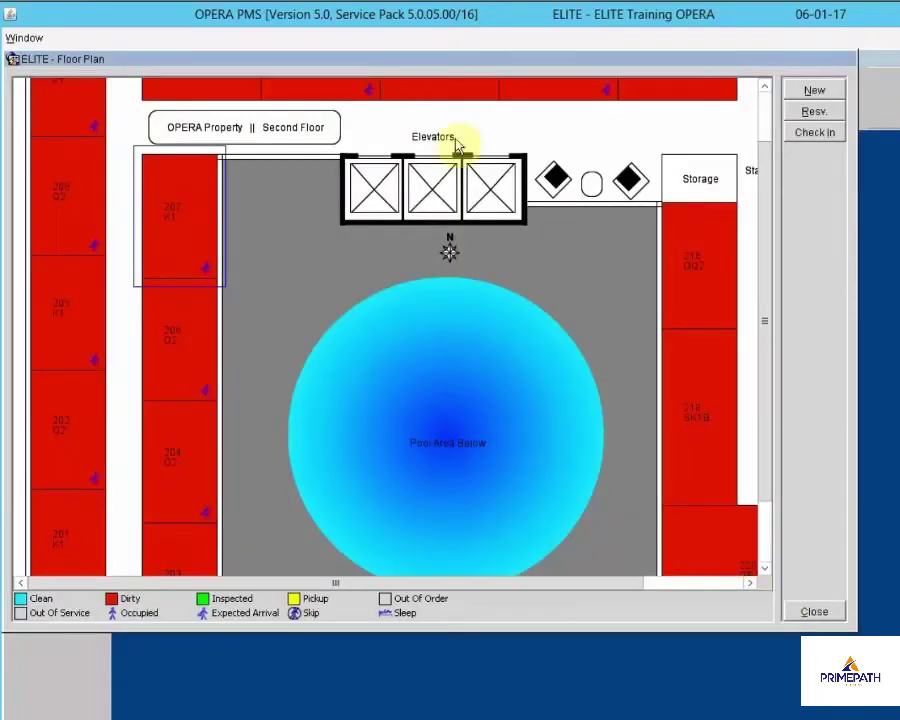
# Open room 206's reservation, close it, and reselect room 206 on the Second Floor plan
pyautogui.click(178, 370)
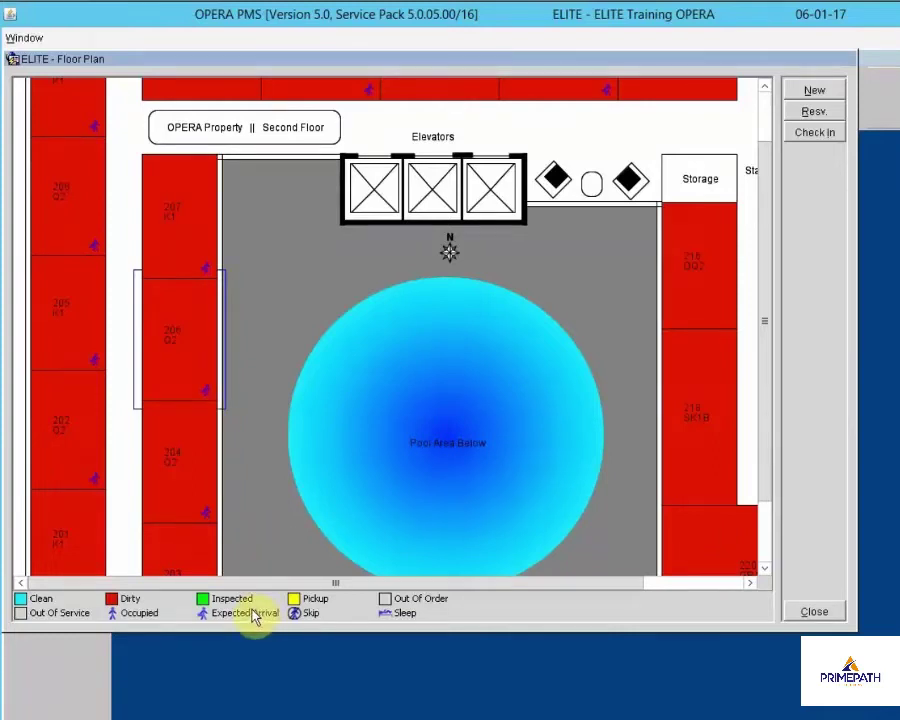
pyautogui.click(168, 342)
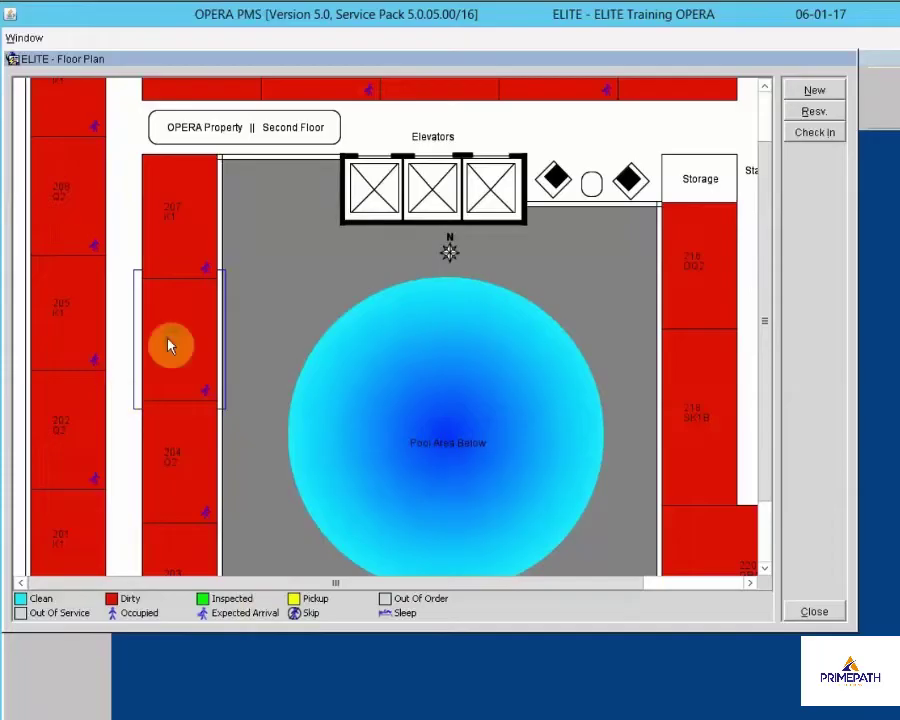
pyautogui.click(812, 111)
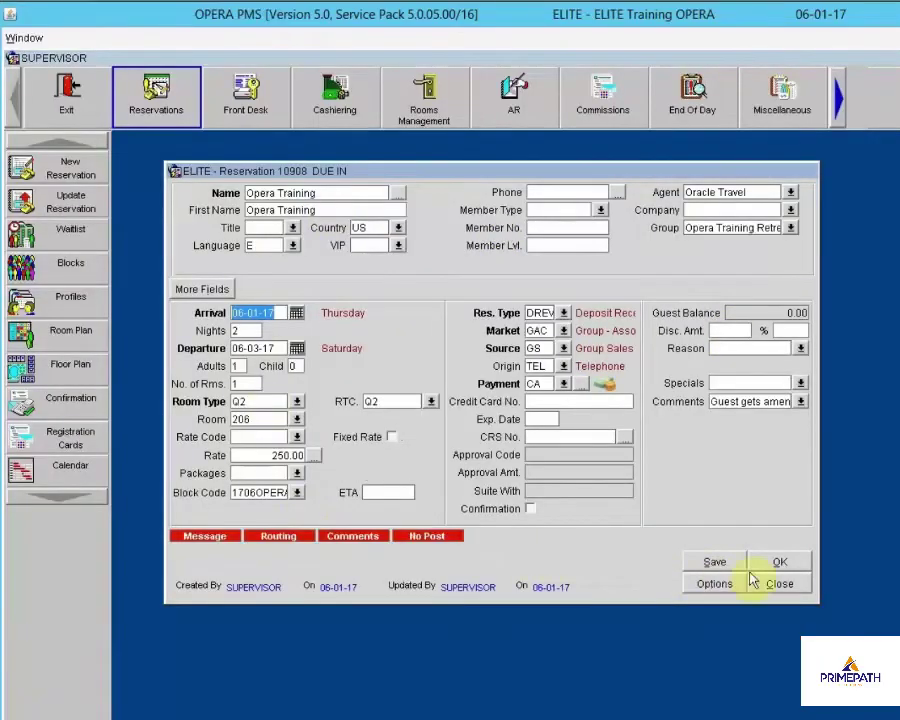
pyautogui.click(778, 583)
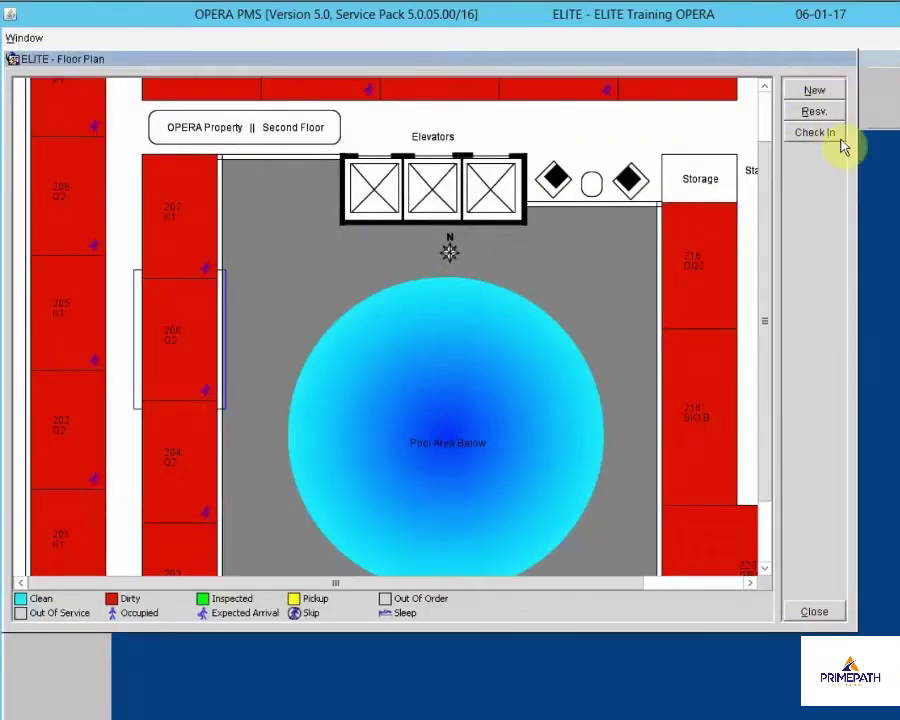
pyautogui.click(183, 343)
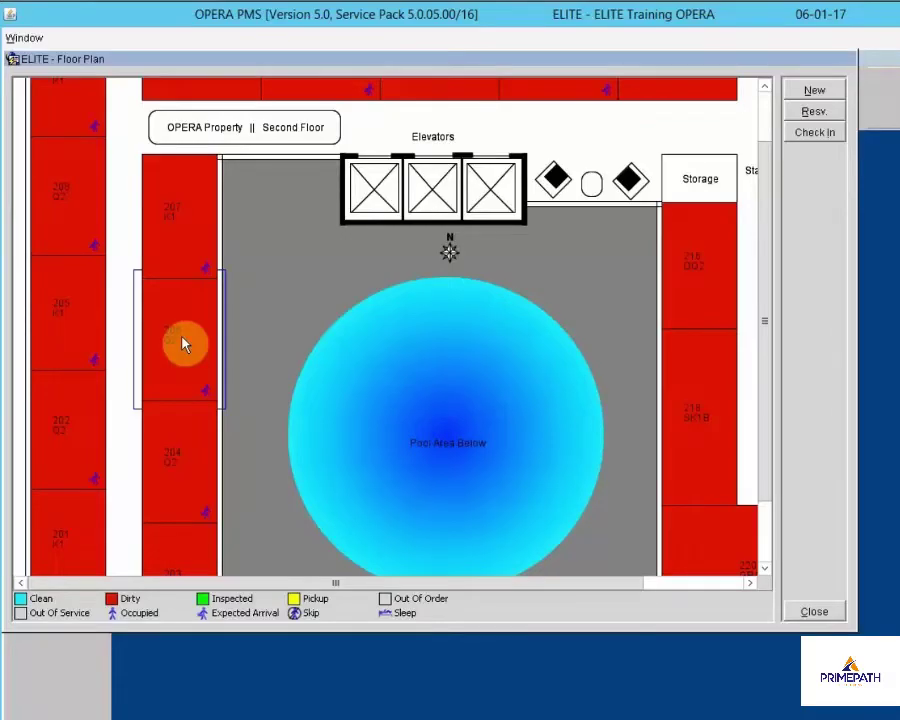
# Leave the Second Floor plan, view the 04 - Fourth Floor layout, then close the plan and the floors list
pyautogui.click(814, 614)
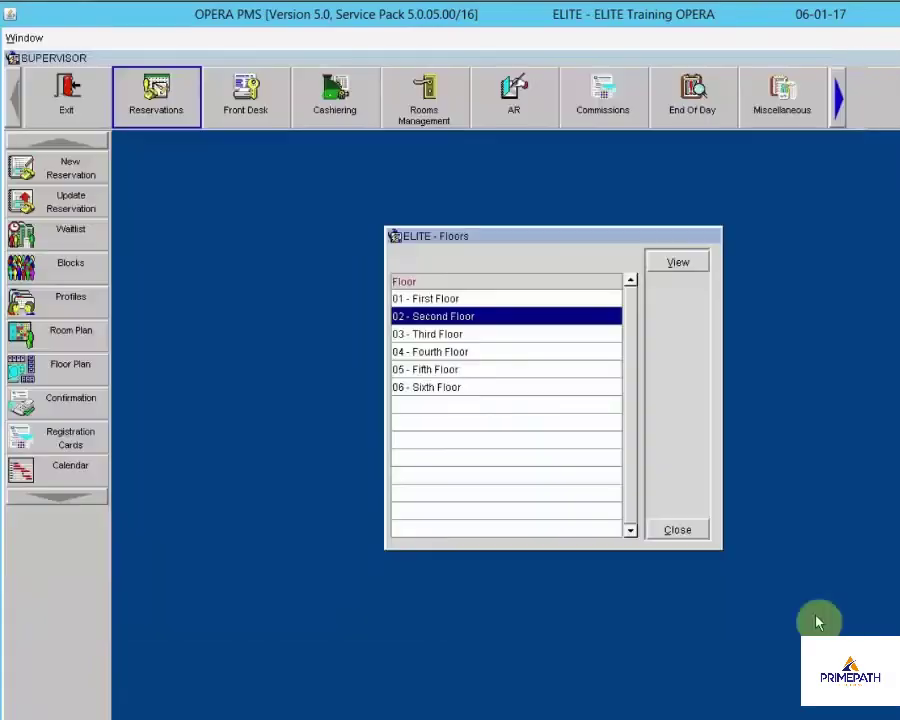
pyautogui.click(432, 354)
pyautogui.click(678, 260)
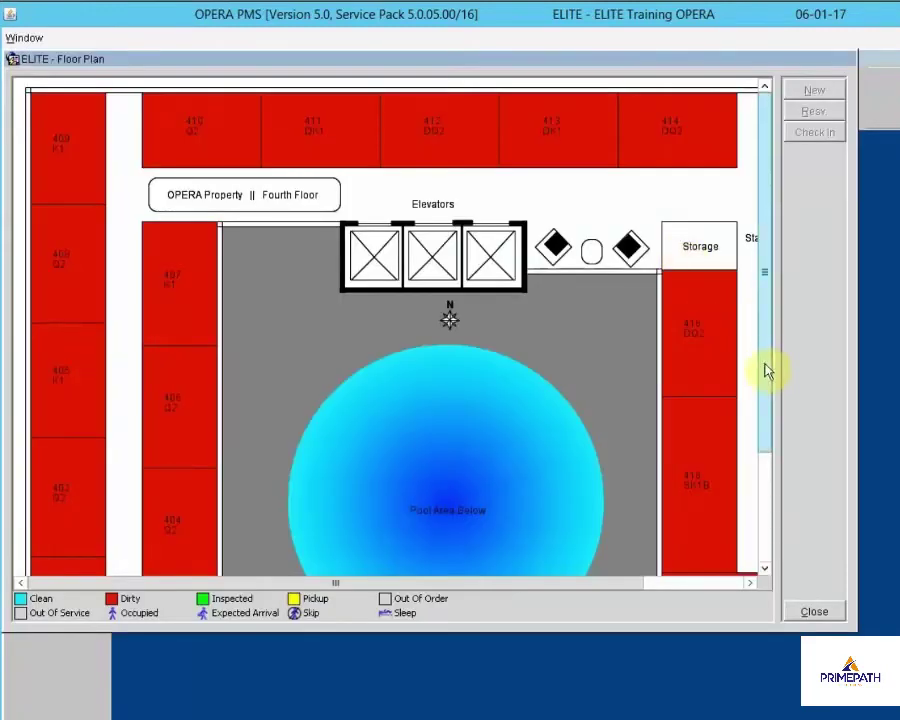
pyautogui.moveTo(765, 380); pyautogui.dragTo(774, 460)
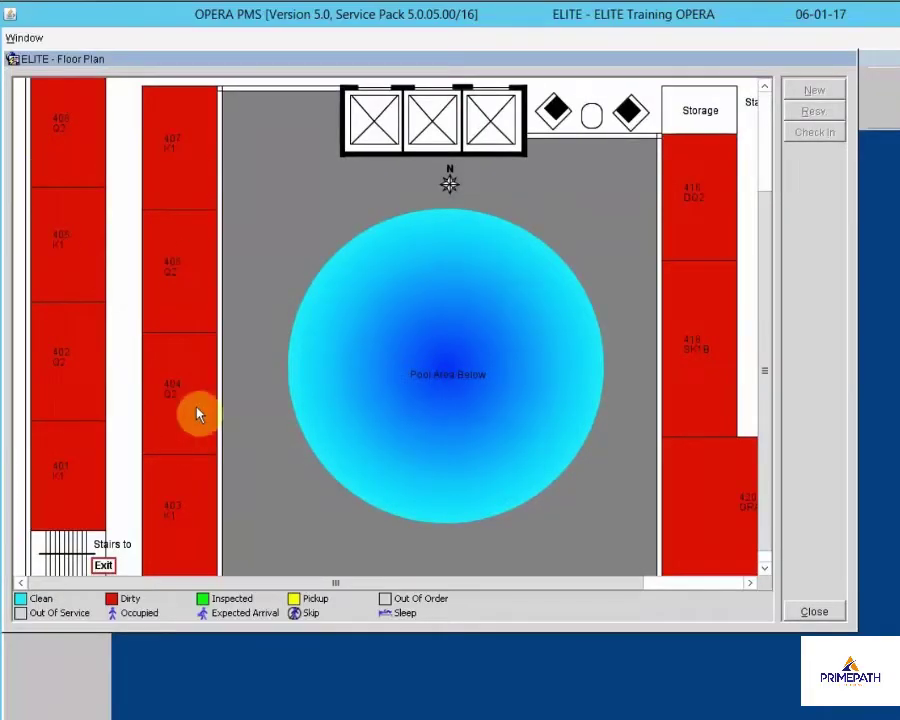
pyautogui.click(826, 614)
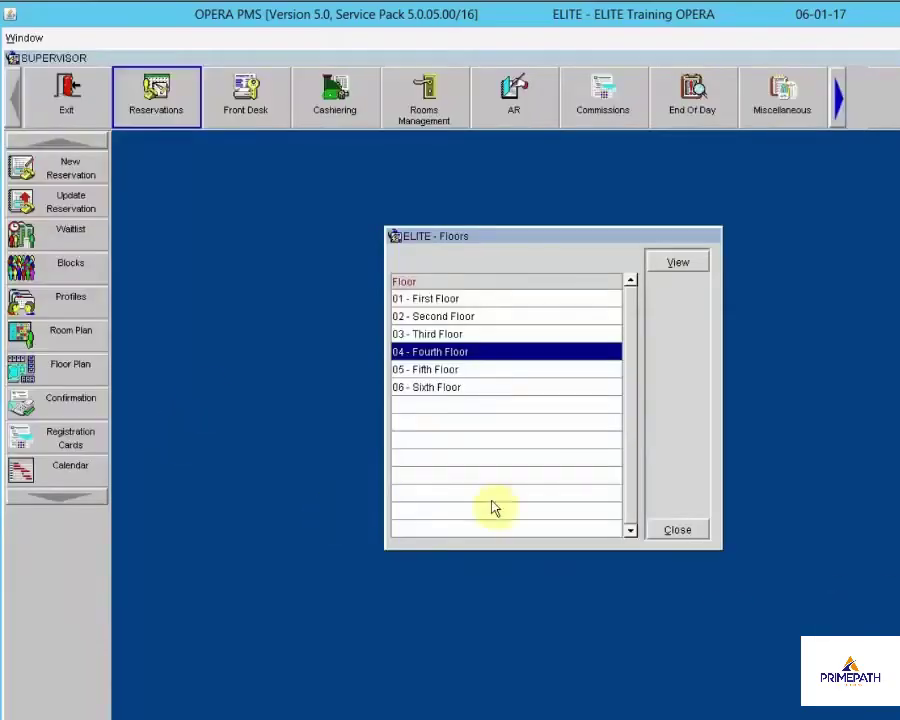
pyautogui.click(677, 531)
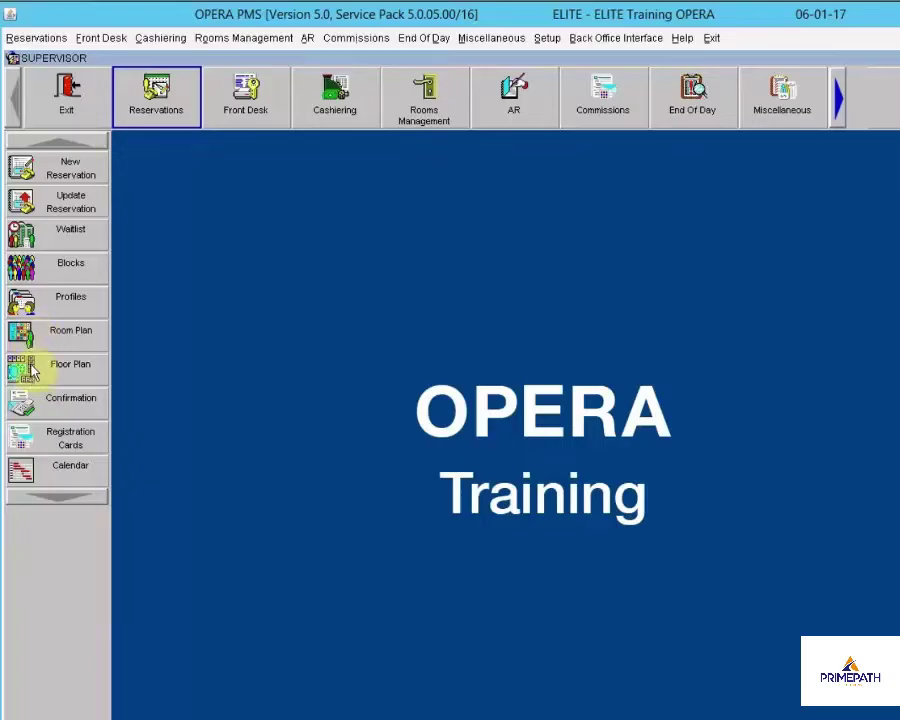
# Open and dismiss Registration Cards, then bring up the June 2017 Property Calendar for room type HOUSE
pyautogui.click(52, 441)
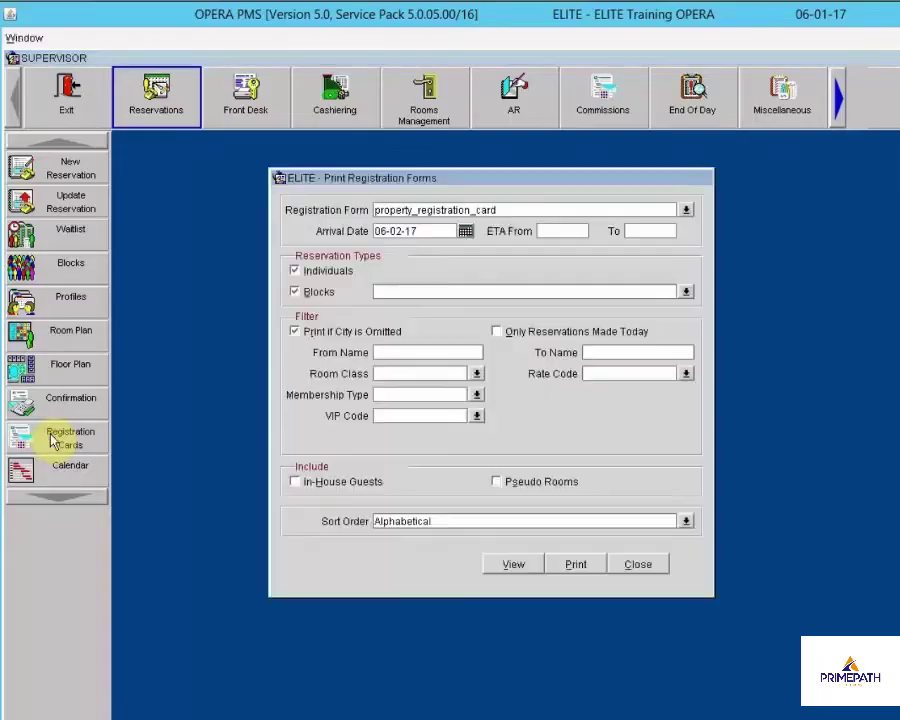
pyautogui.click(629, 567)
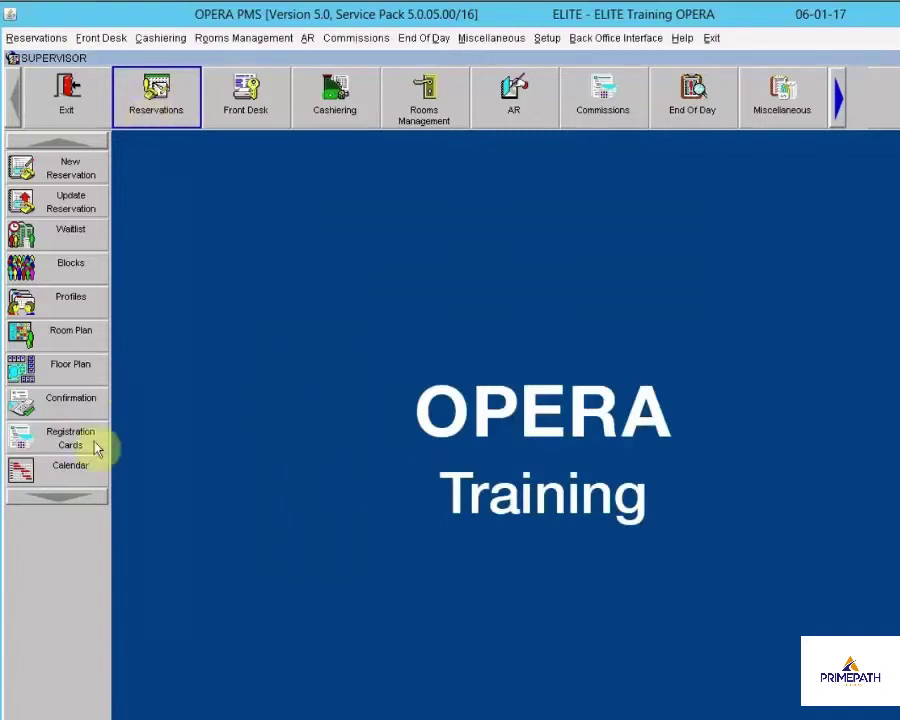
pyautogui.click(38, 472)
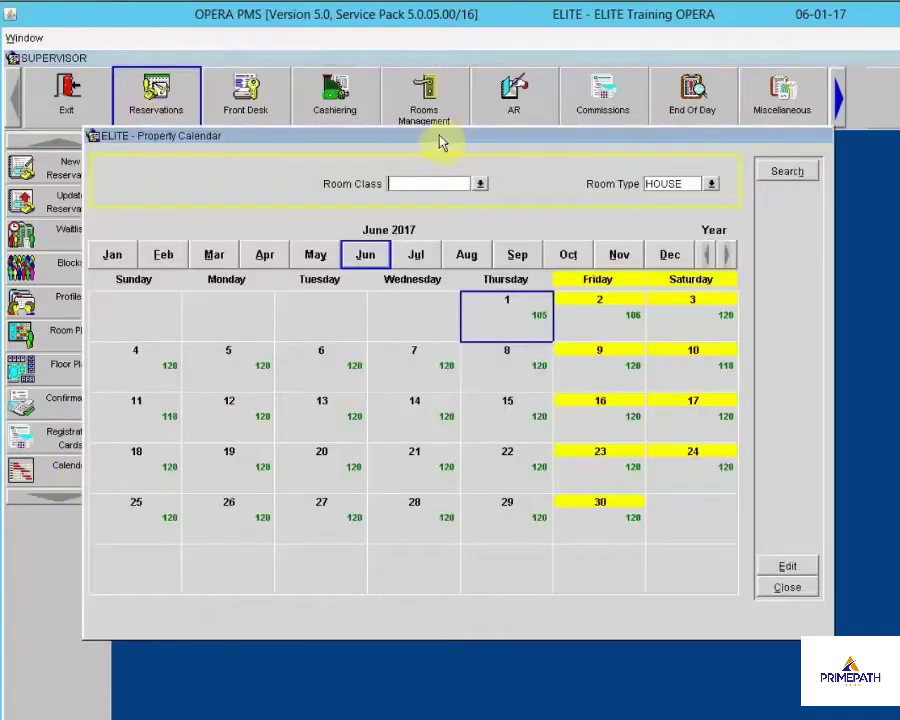
# Search the Property Calendar for room type K1 availability, then close the calendar
pyautogui.moveTo(442, 143); pyautogui.dragTo(520, 154)
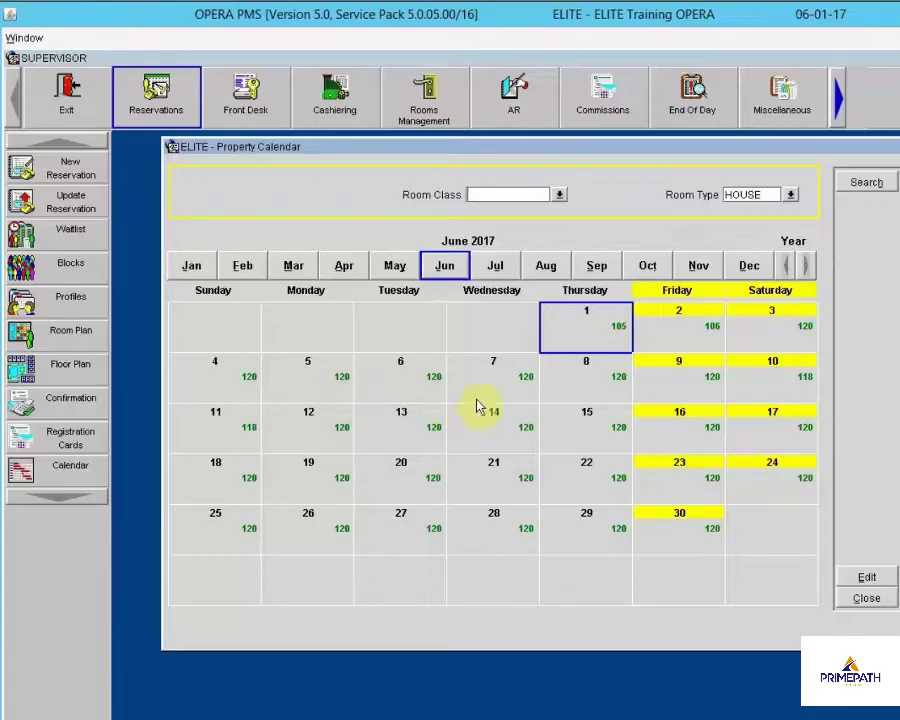
pyautogui.click(791, 195)
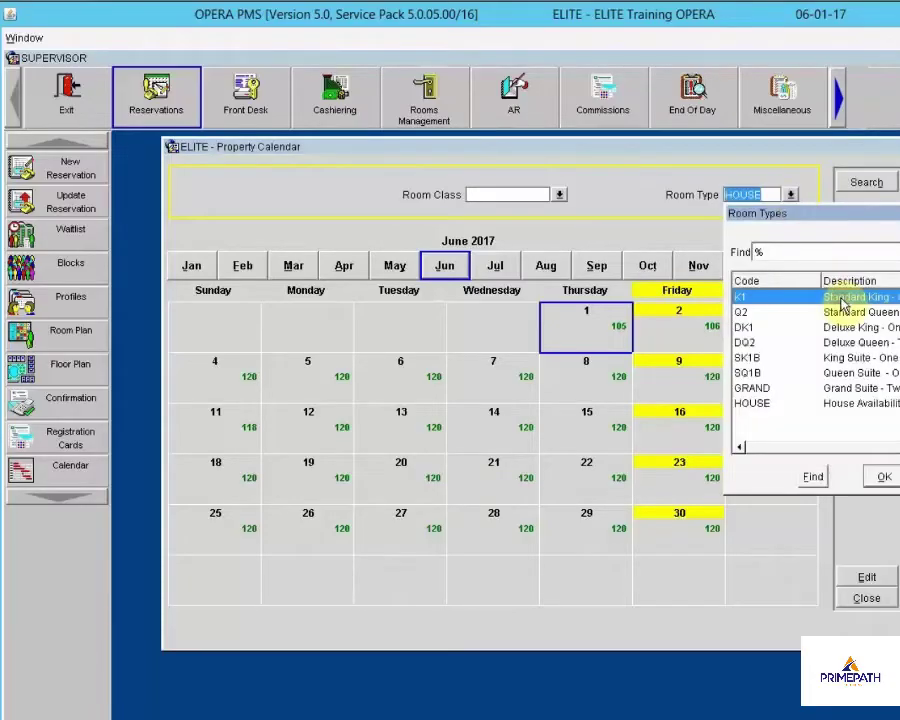
pyautogui.click(884, 476)
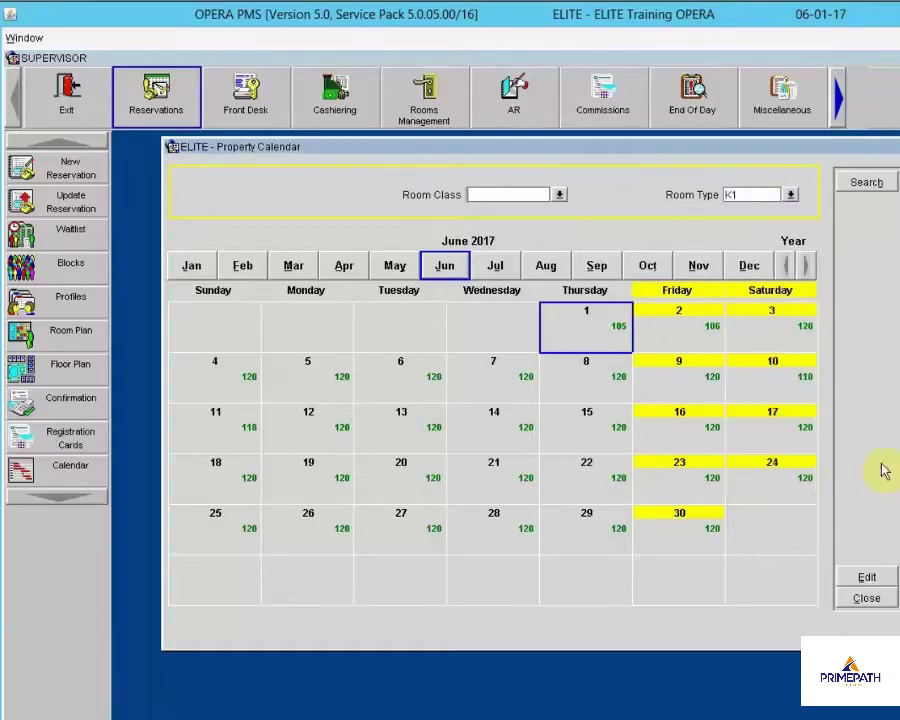
pyautogui.click(866, 183)
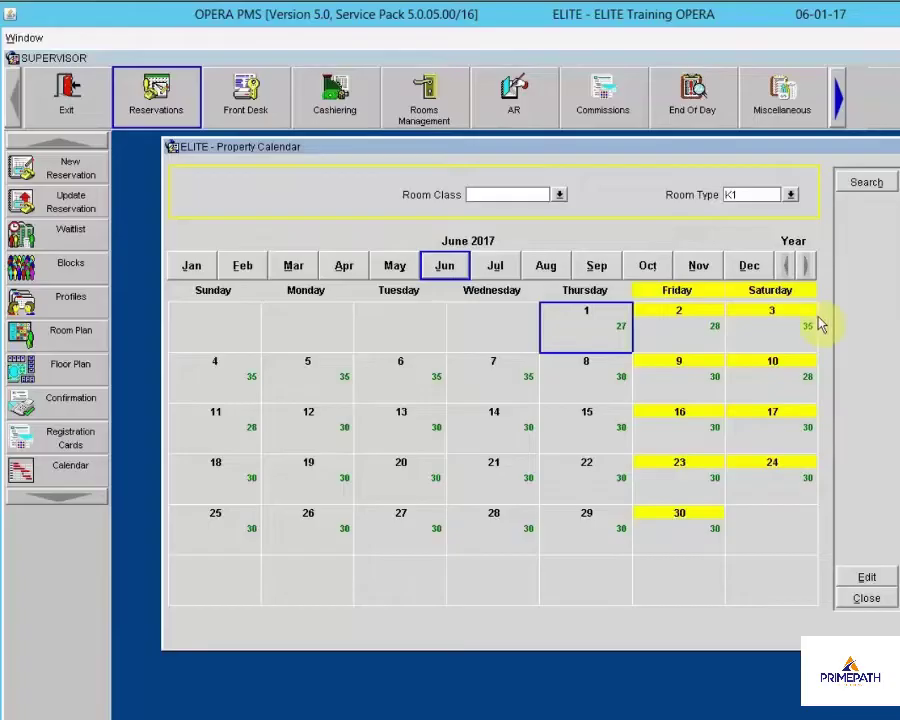
pyautogui.click(864, 598)
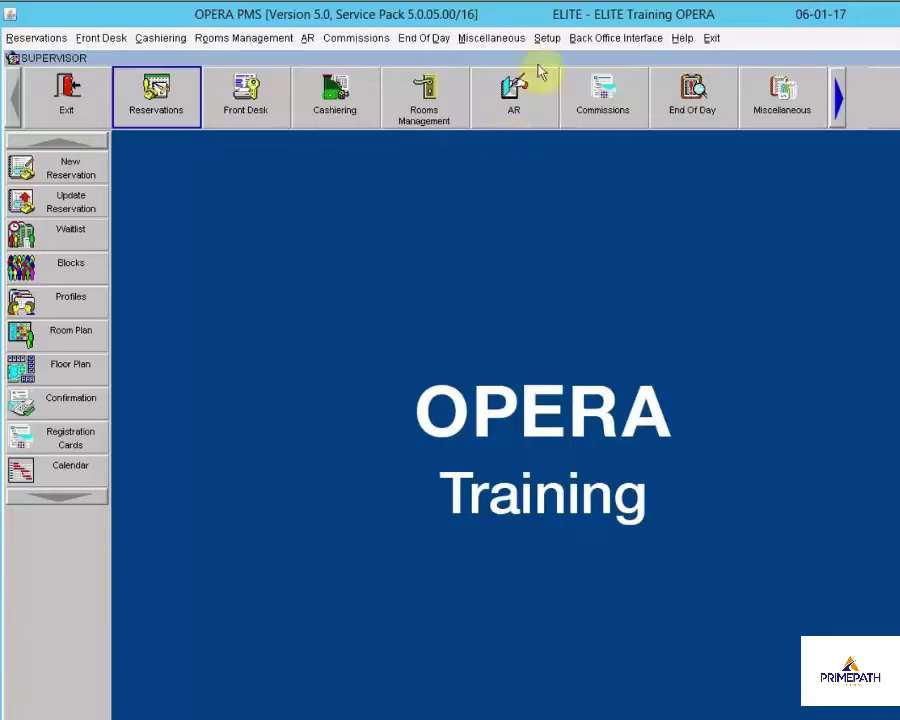
# Switch the side panel to Miscellaneous functions and open the Reports window
pyautogui.click(490, 40)
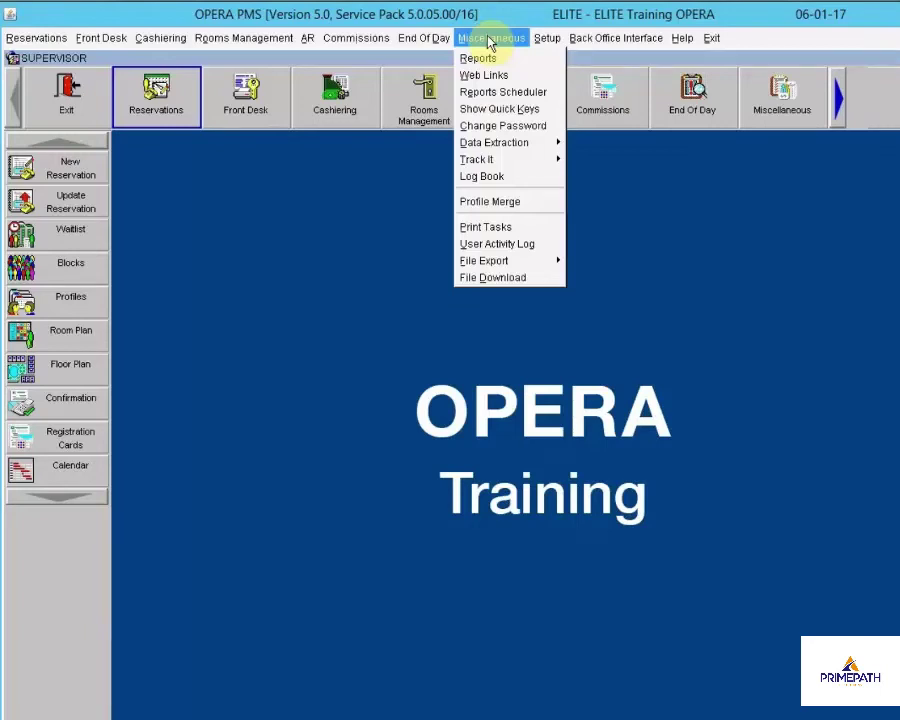
pyautogui.click(778, 94)
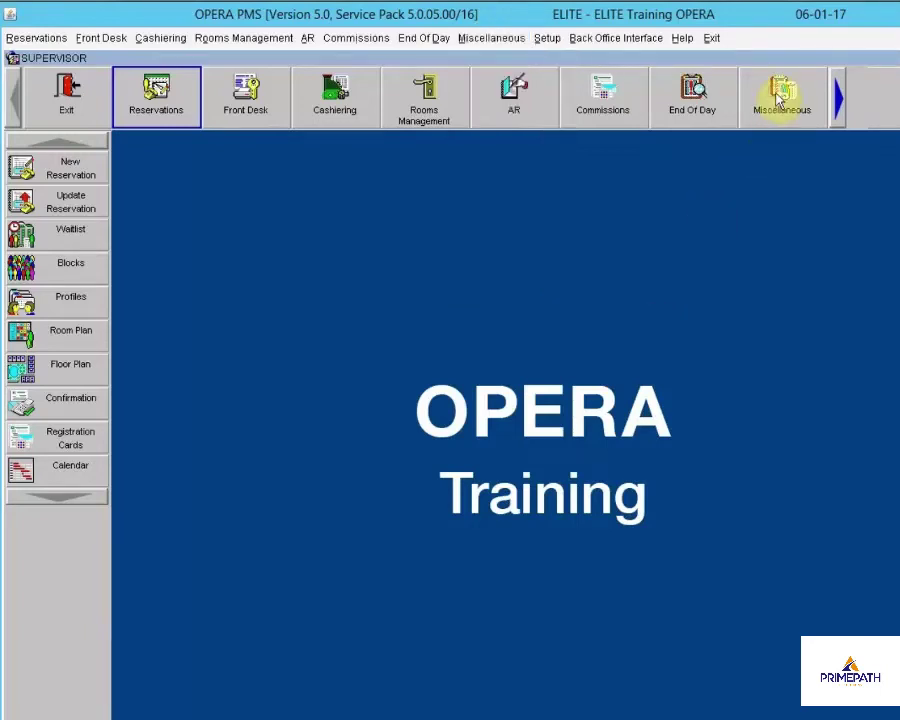
pyautogui.click(779, 95)
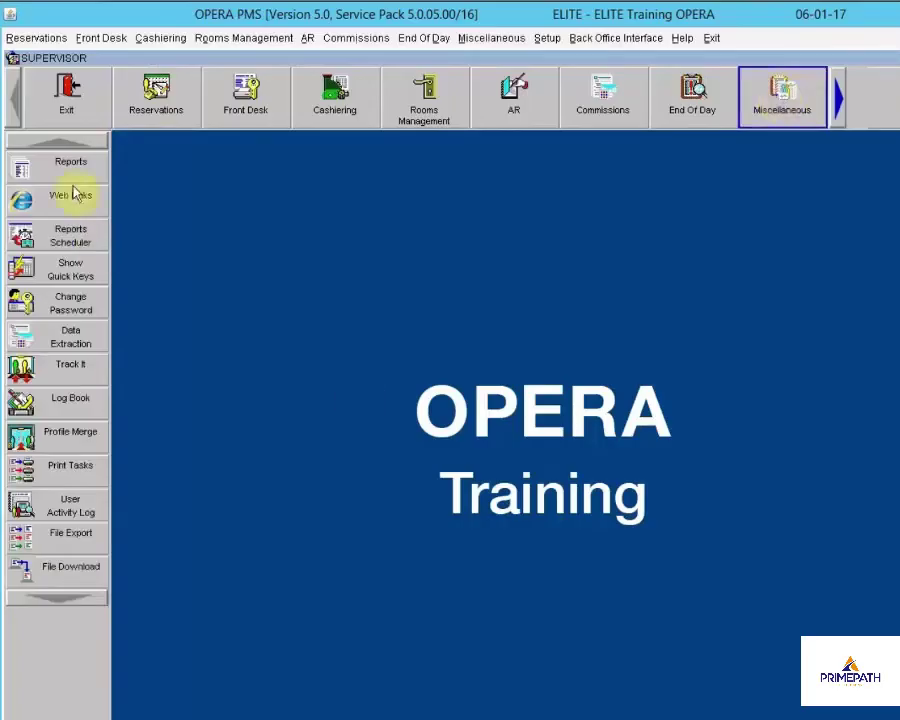
pyautogui.click(30, 165)
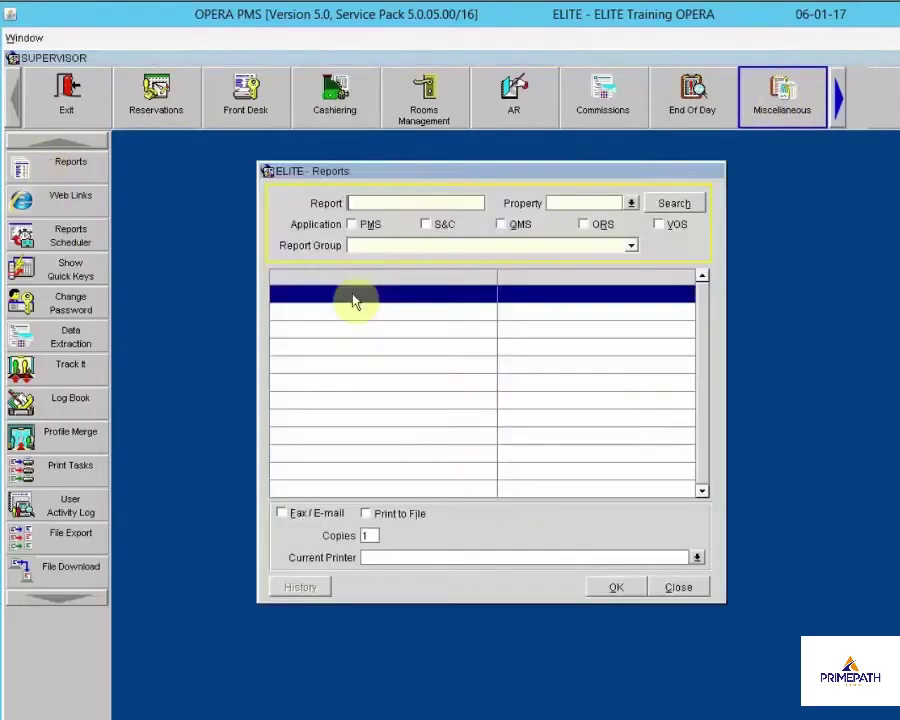
pyautogui.moveTo(503, 190); pyautogui.dragTo(358, 177)
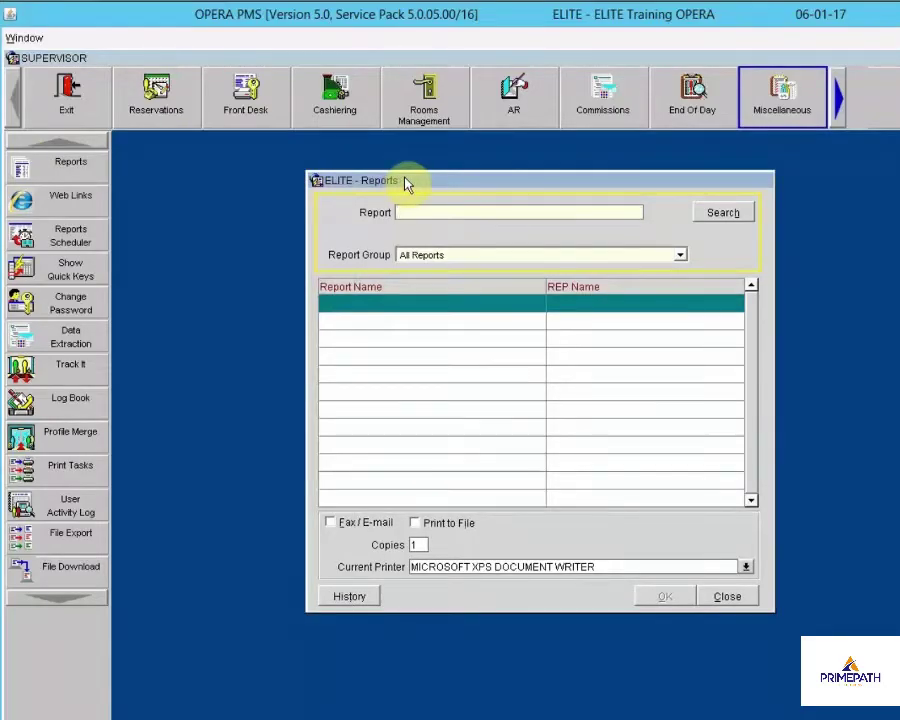
# Search reports for '%ar' and open the Arrivals: Detailed report's parameters
pyautogui.click(428, 211)
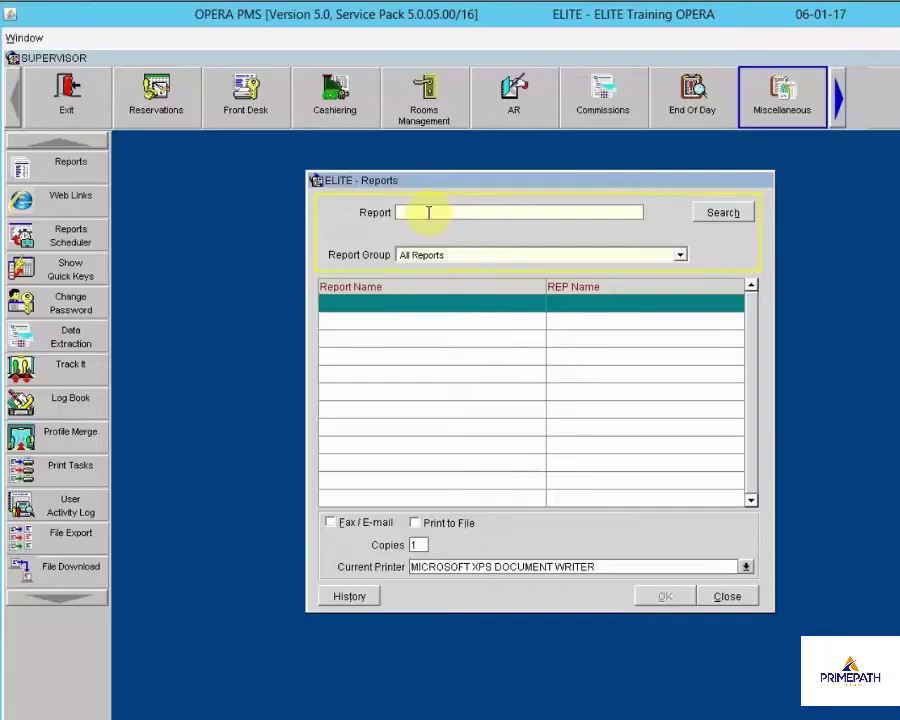
pyautogui.write('%arrival')
pyautogui.click(720, 213)
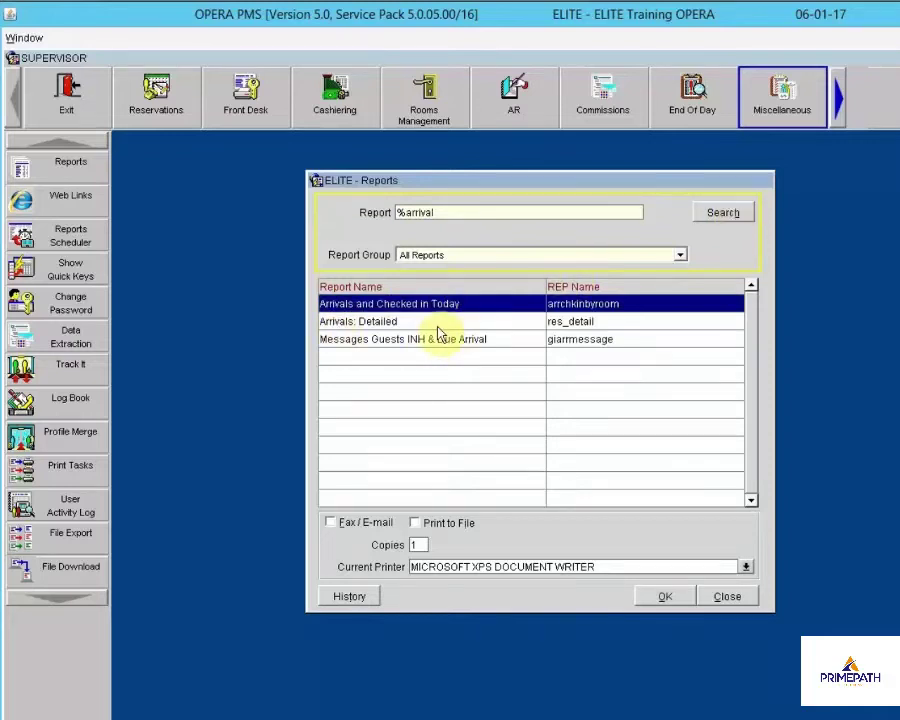
pyautogui.click(373, 322)
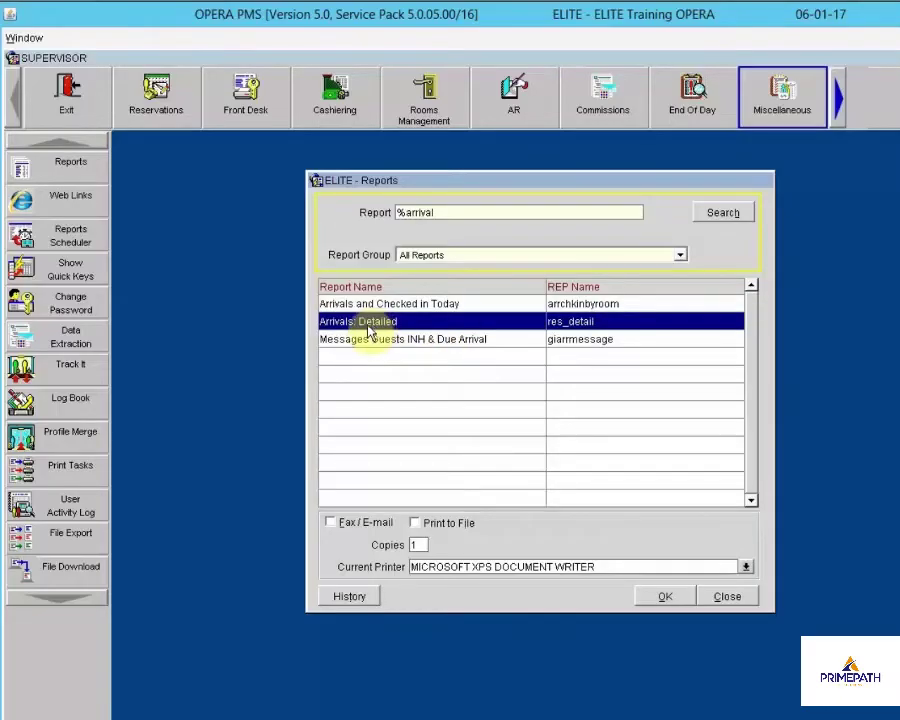
pyautogui.click(654, 594)
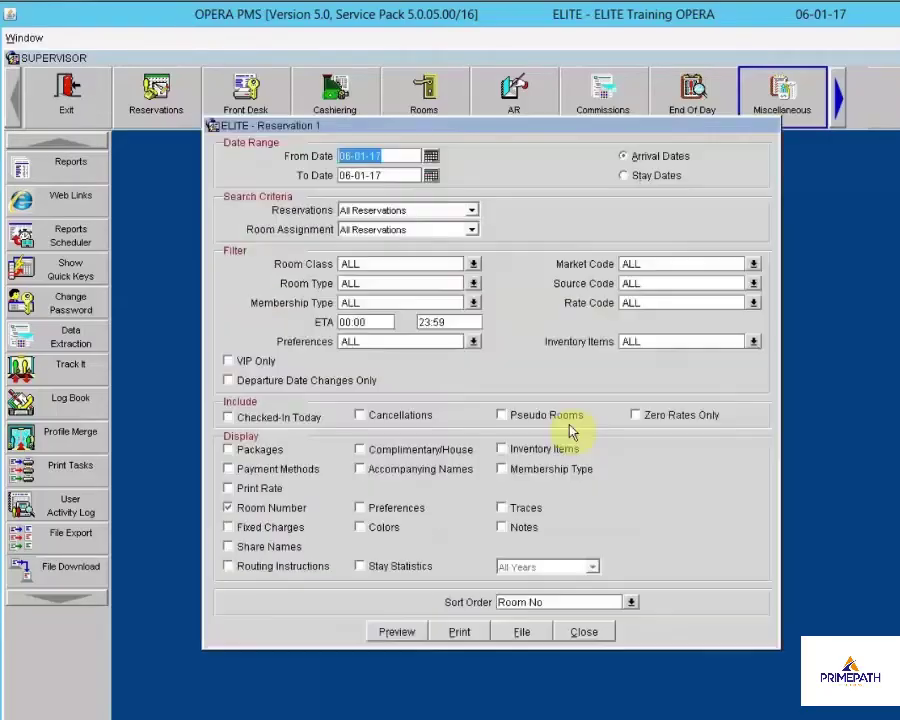
pyautogui.moveTo(495, 130); pyautogui.dragTo(502, 195)
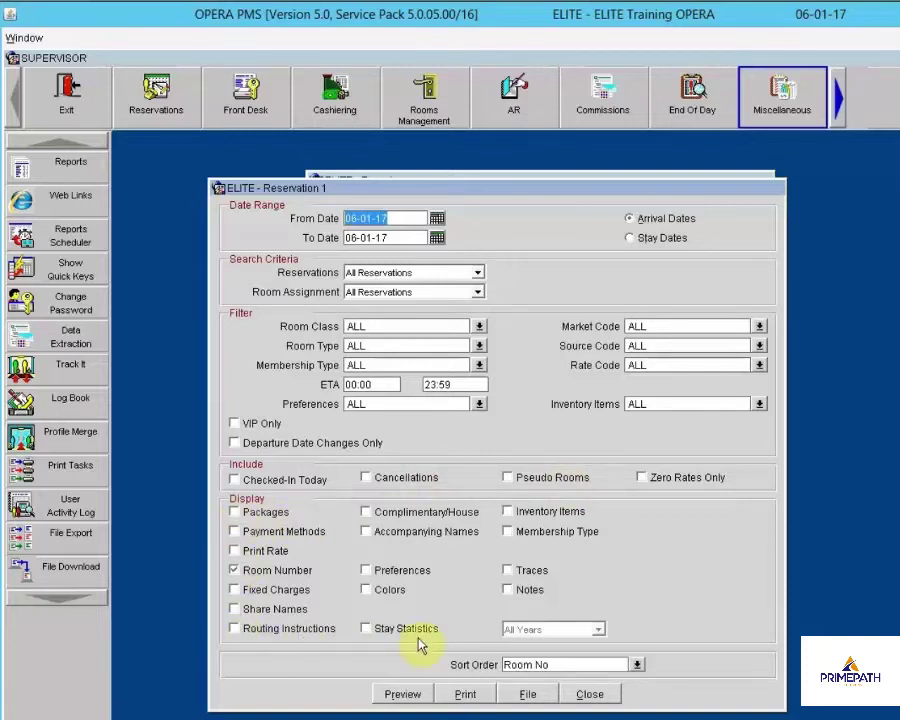
# Tick Print Rate, Share Names, Routing Instructions and Accompanying Names in the Arrivals: Detailed report's display options
pyautogui.click(243, 553)
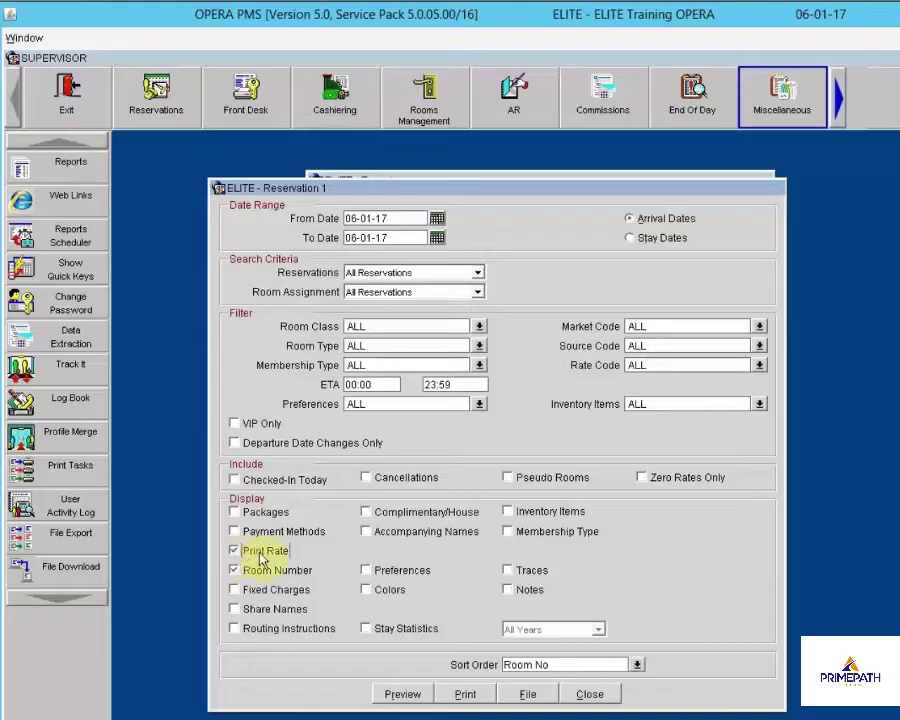
pyautogui.click(236, 611)
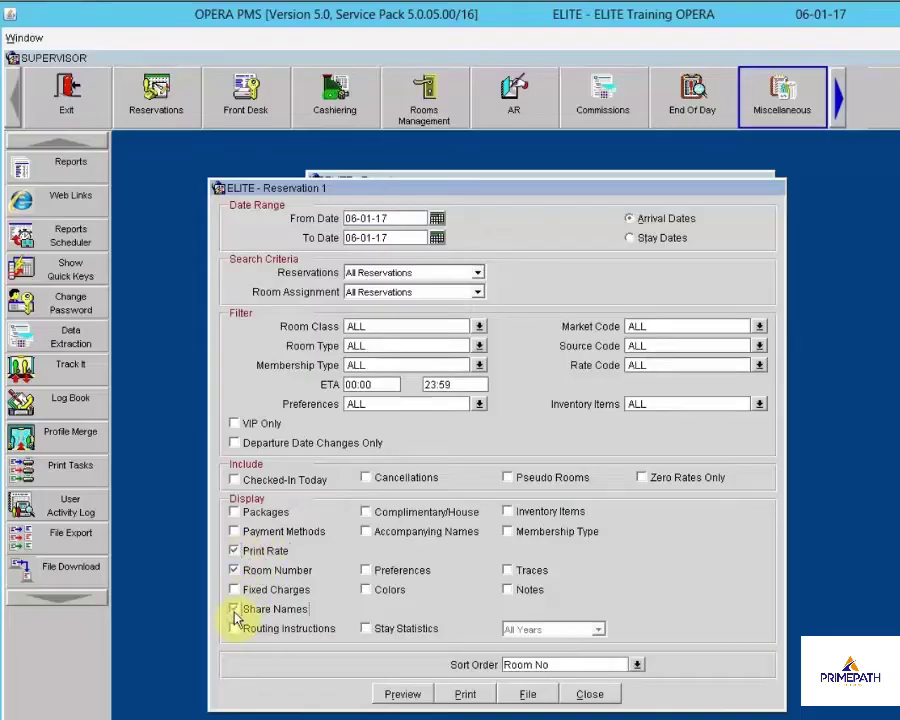
pyautogui.click(237, 630)
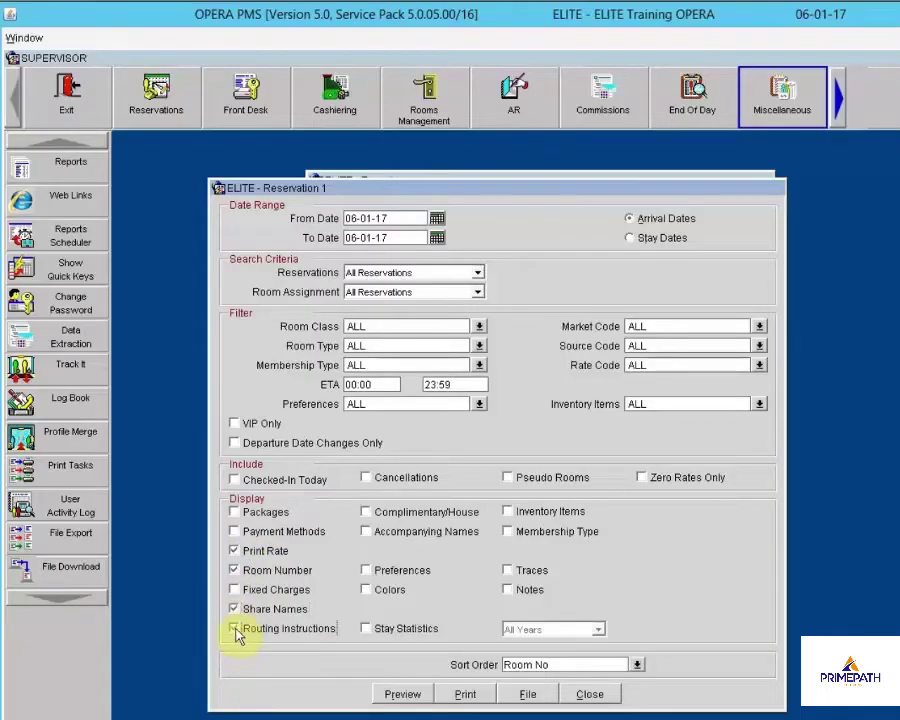
pyautogui.click(367, 534)
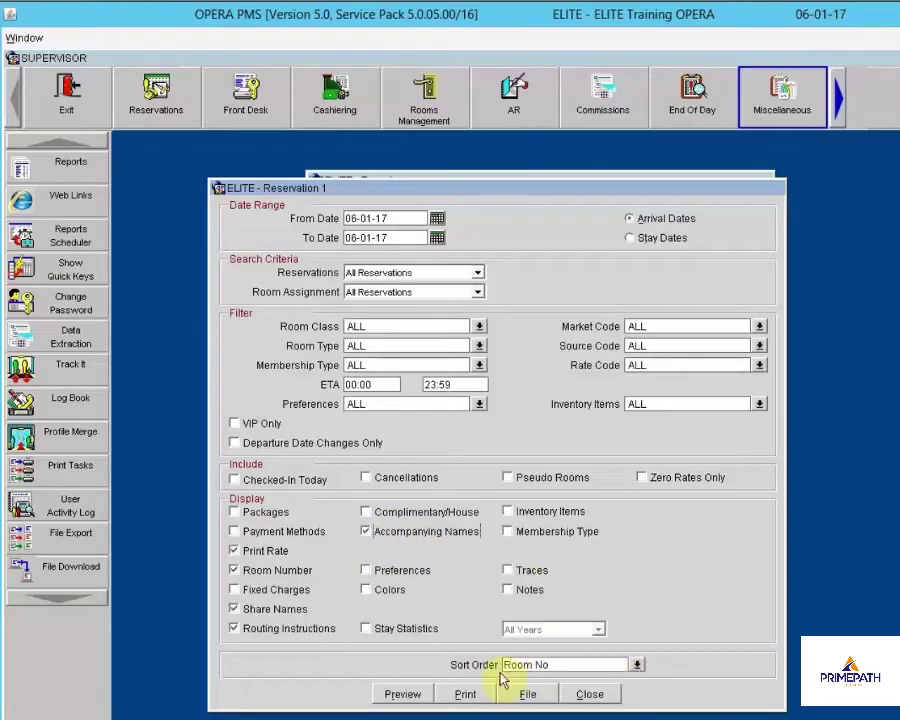
pyautogui.click(636, 665)
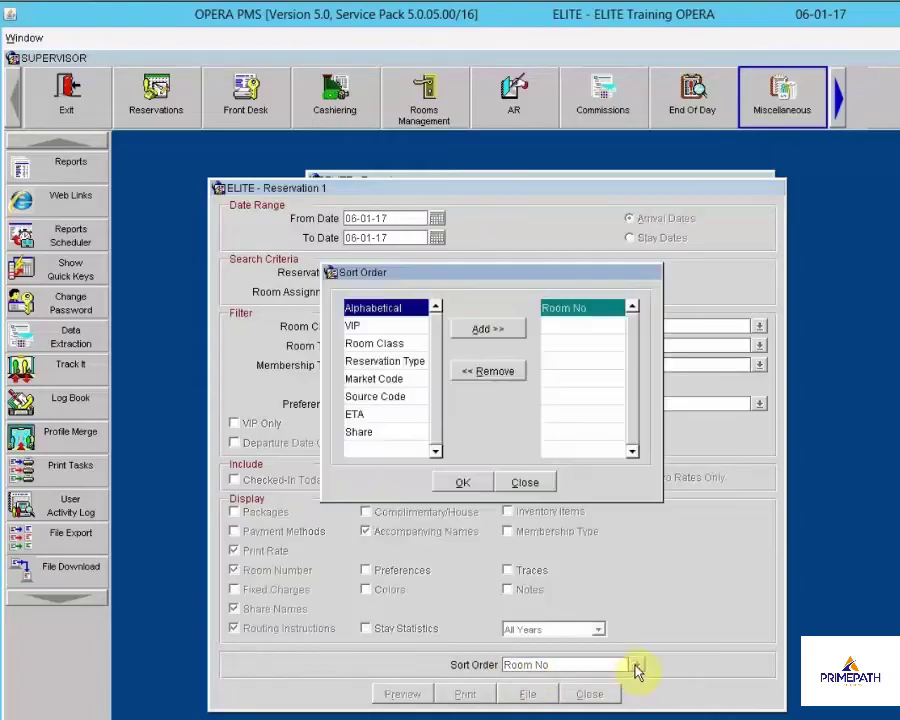
# Replace Room No with Alphabetical as the arrivals report's sort order
pyautogui.click(570, 313)
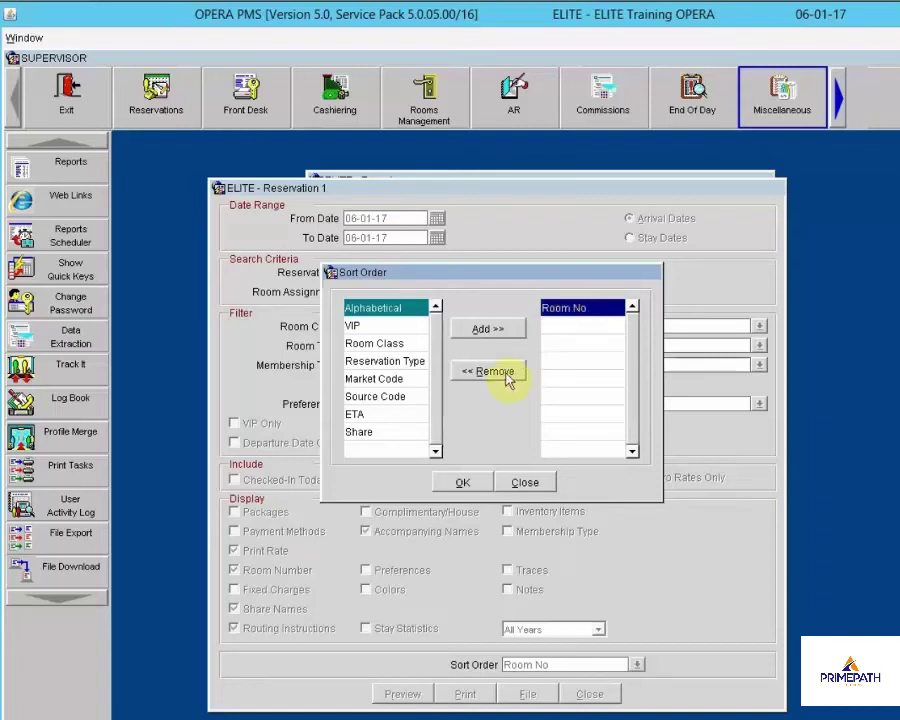
pyautogui.click(506, 376)
pyautogui.click(372, 309)
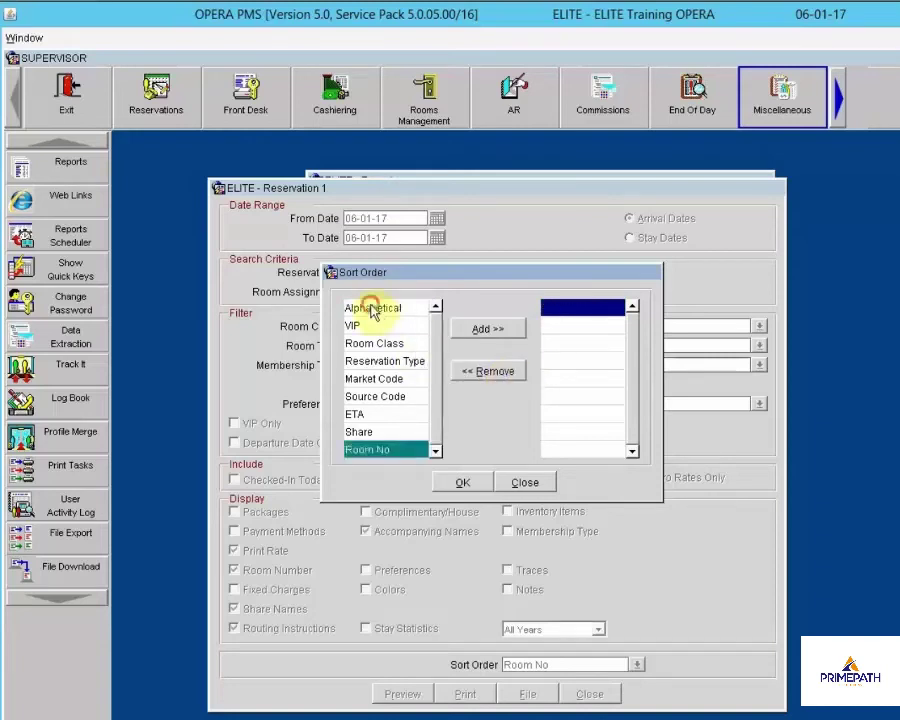
pyautogui.click(462, 330)
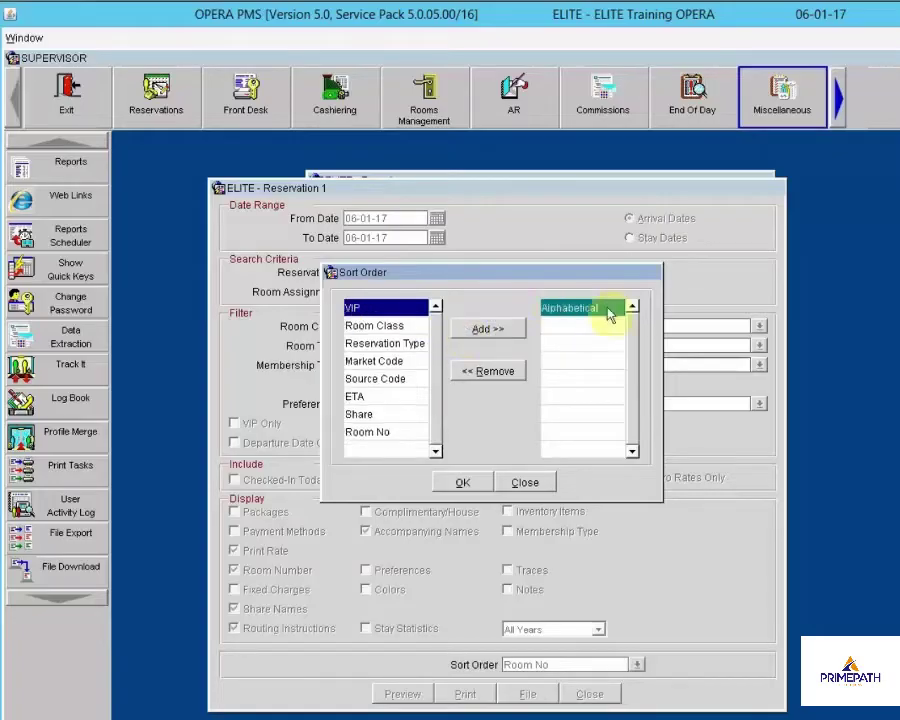
pyautogui.click(460, 485)
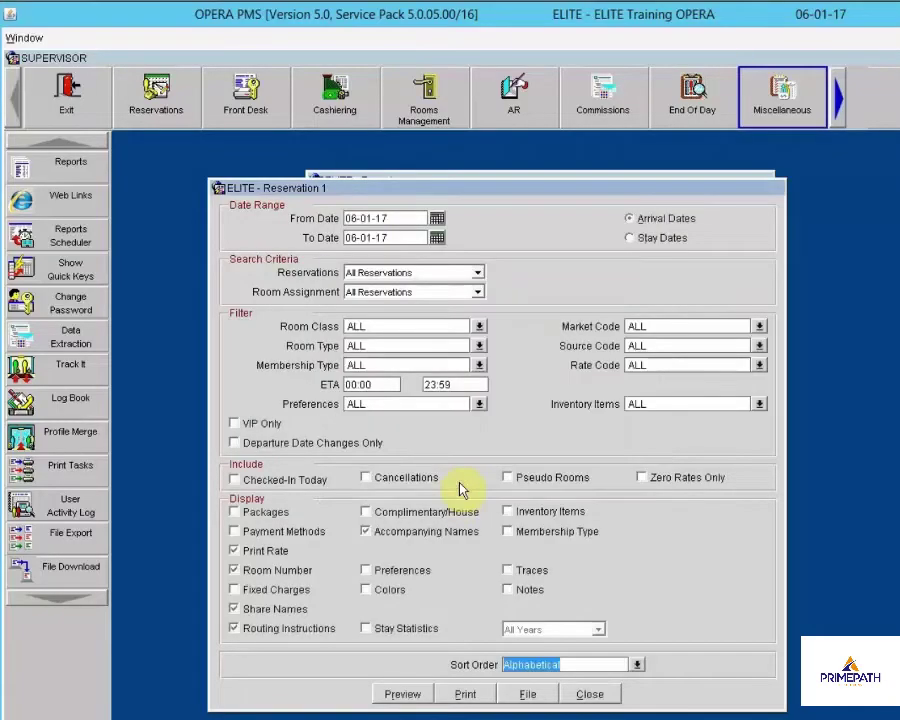
pyautogui.click(401, 697)
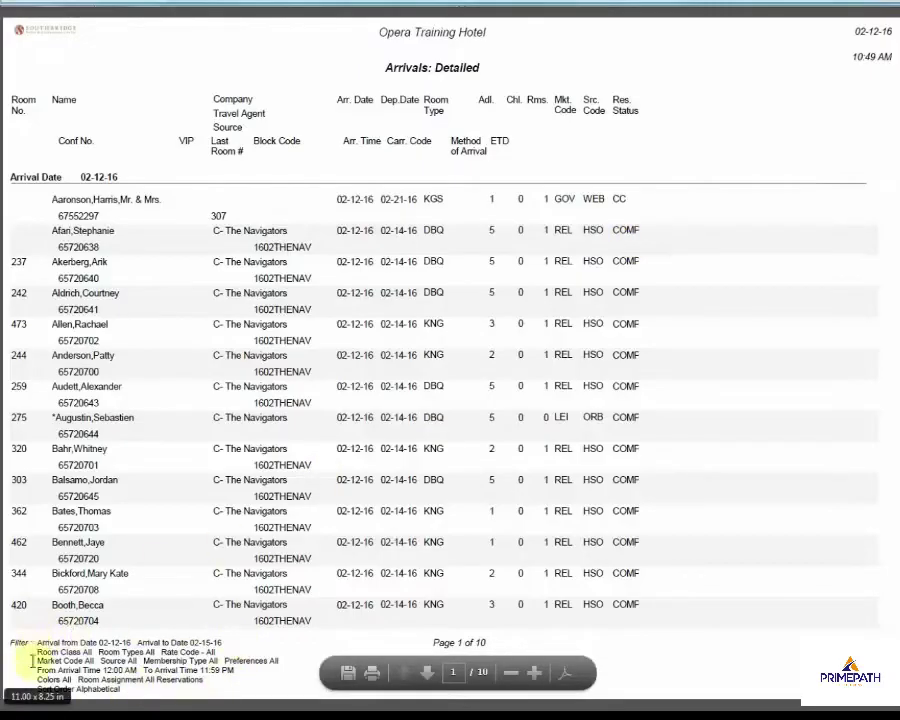
pyautogui.moveTo(36, 682); pyautogui.dragTo(212, 672)
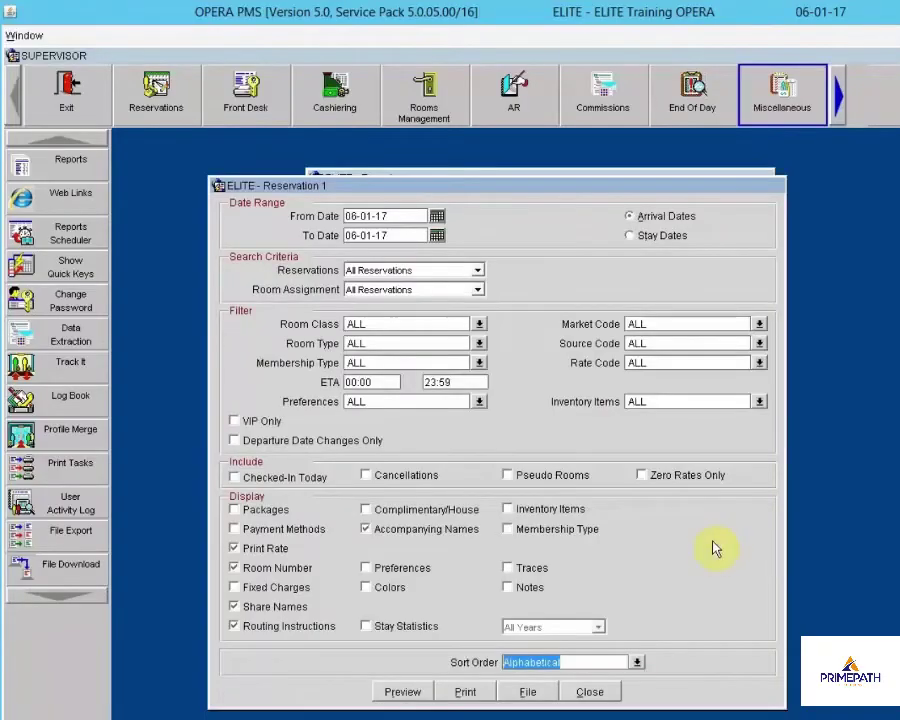
# Close the arrivals report options and Reports list, then switch to the Front Desk functions
pyautogui.click(592, 692)
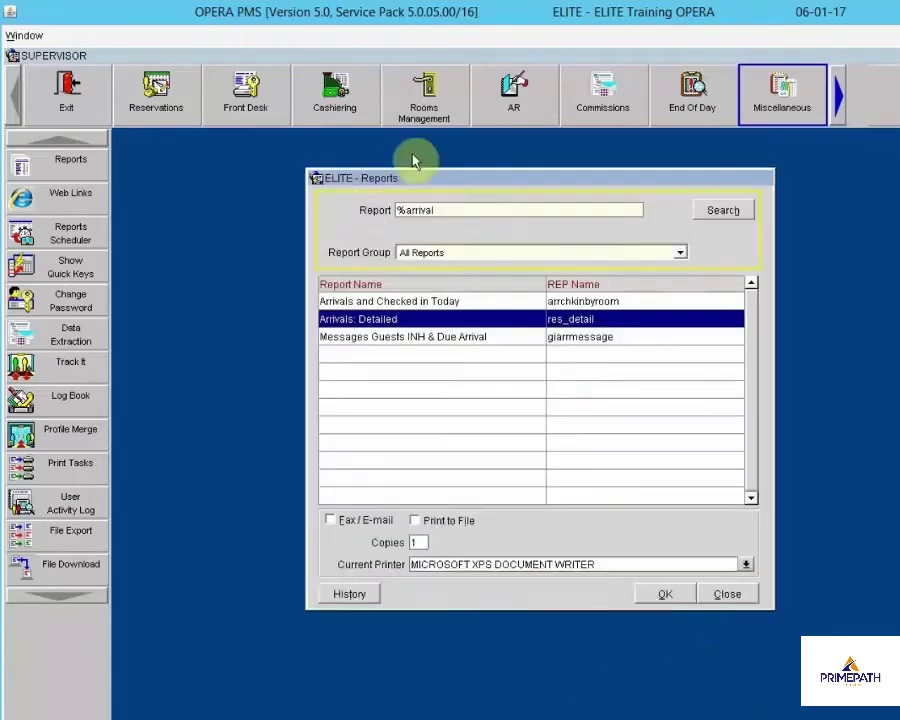
pyautogui.click(748, 594)
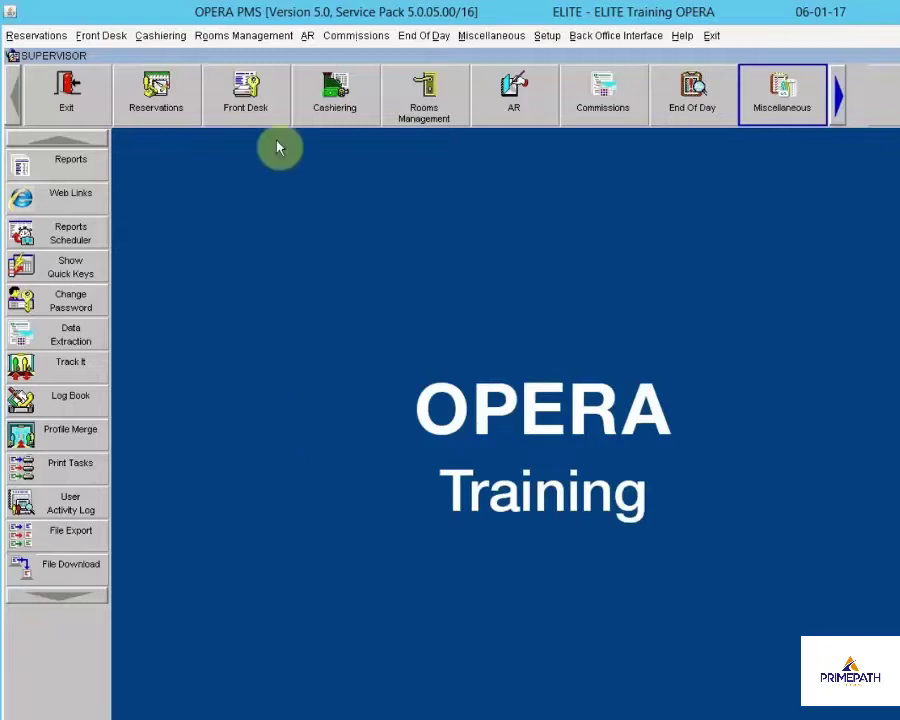
pyautogui.click(250, 88)
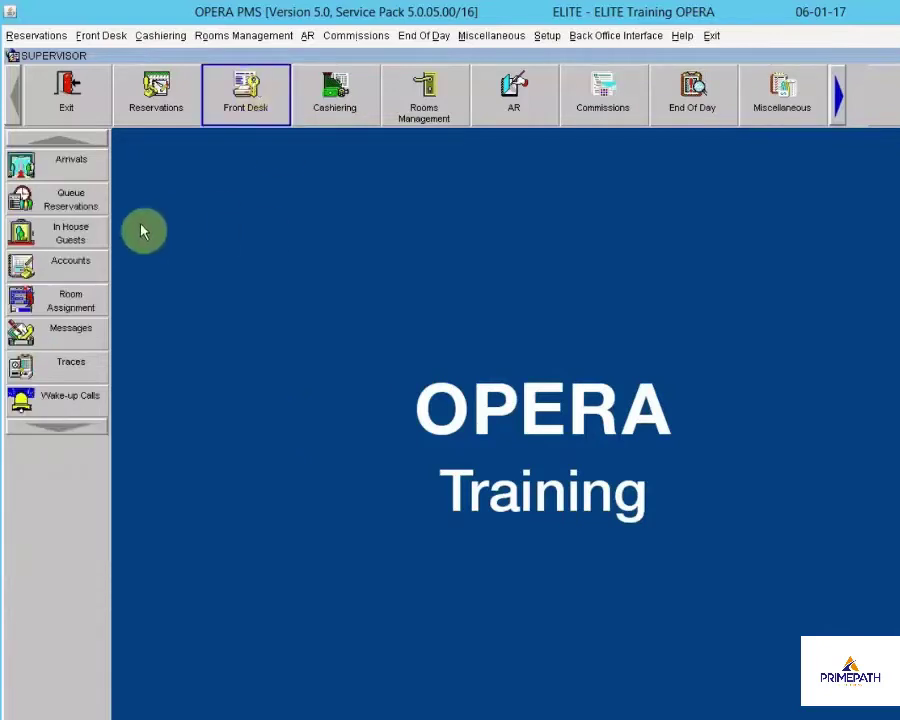
# List the 06-01-17 arrivals and expand the search to its advanced criteria
pyautogui.click(22, 166)
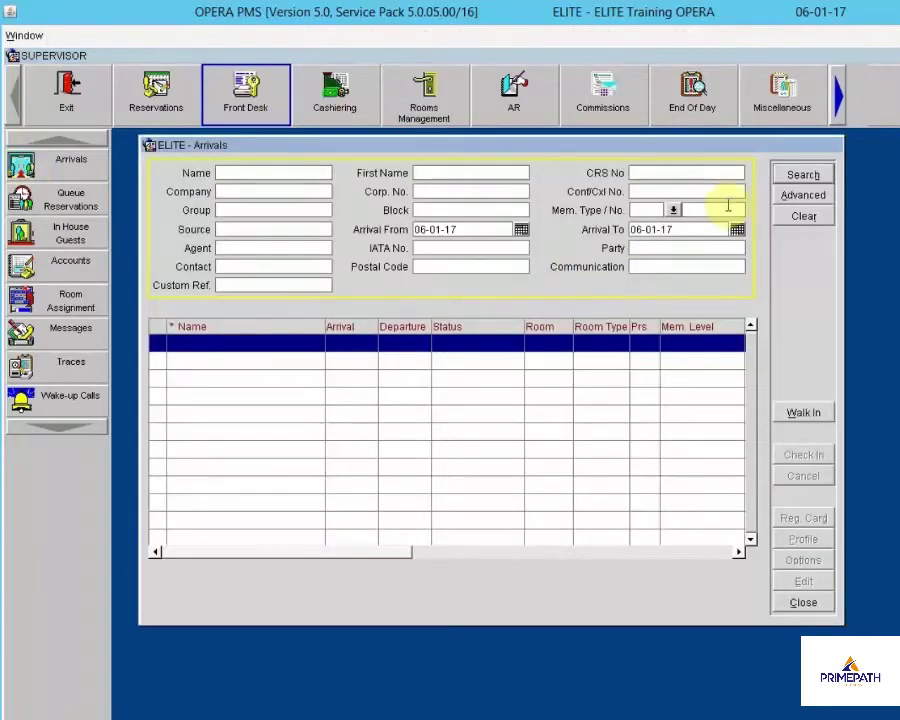
pyautogui.click(799, 176)
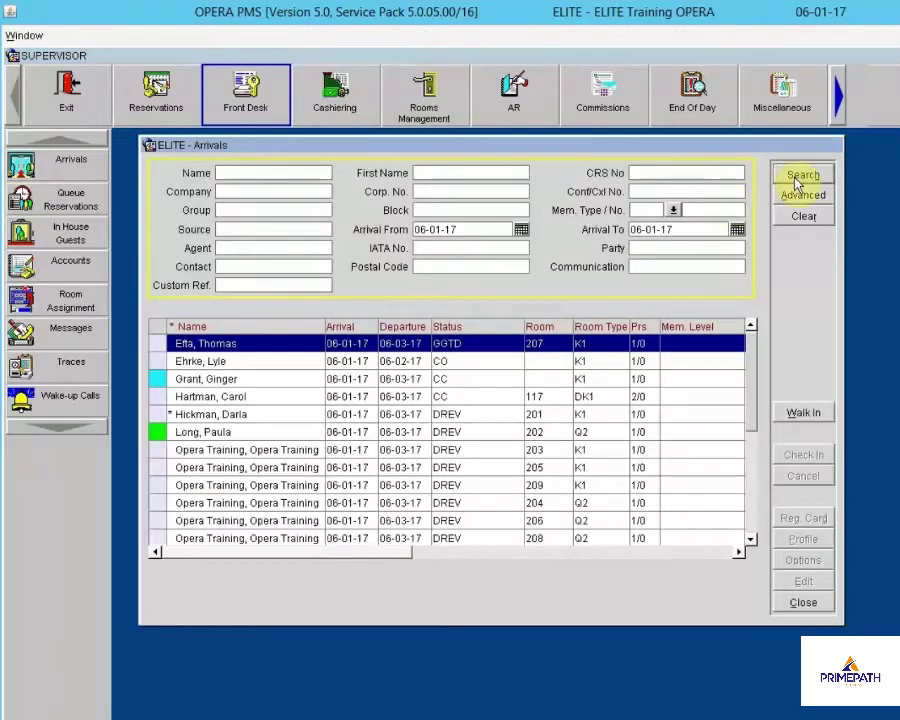
pyautogui.moveTo(692, 152); pyautogui.dragTo(713, 178)
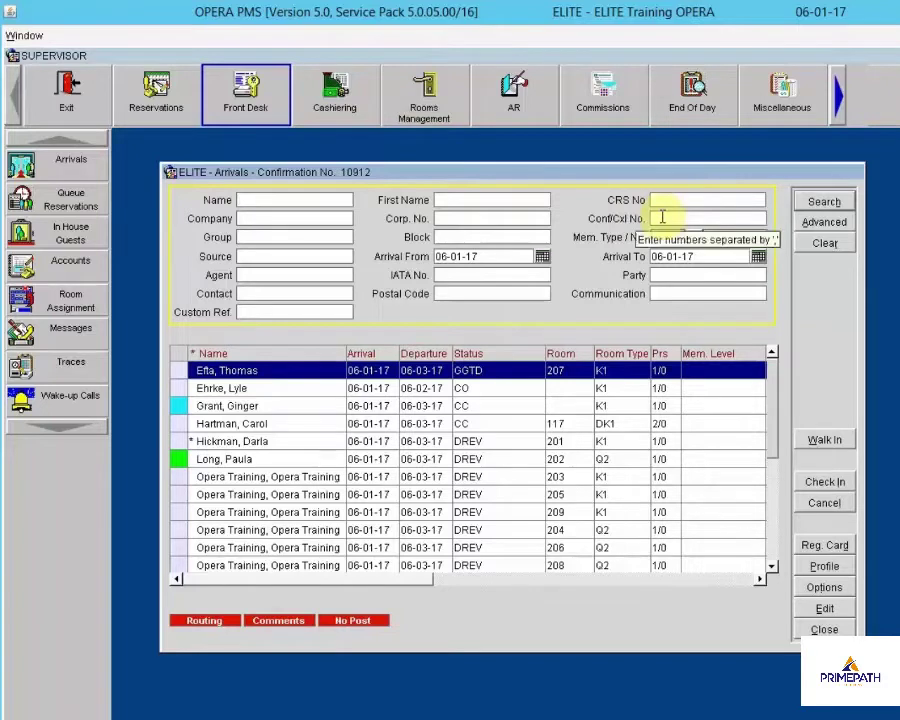
pyautogui.click(668, 217)
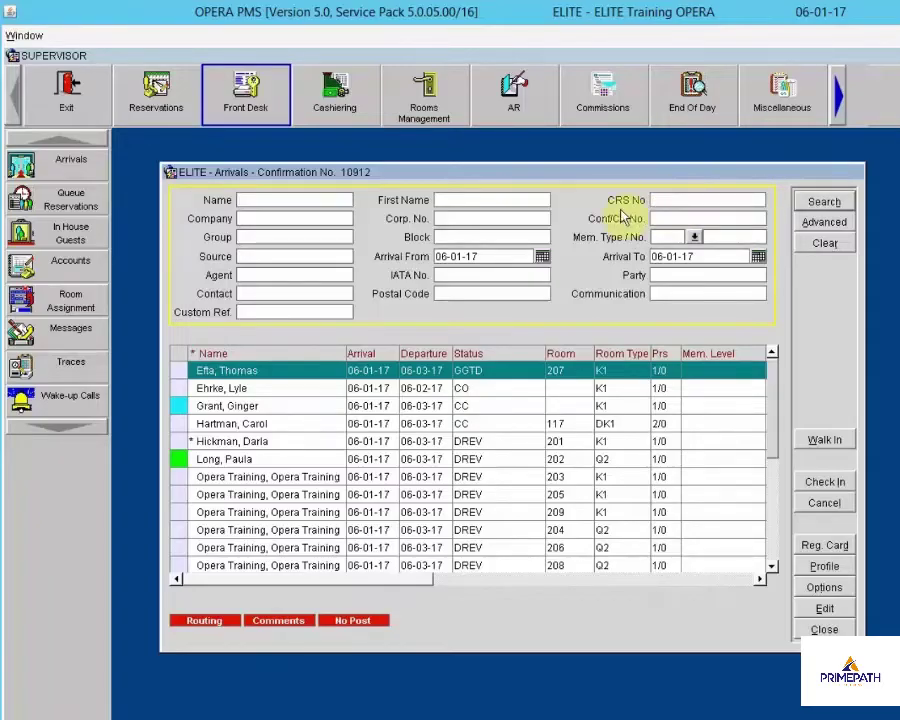
pyautogui.click(660, 203)
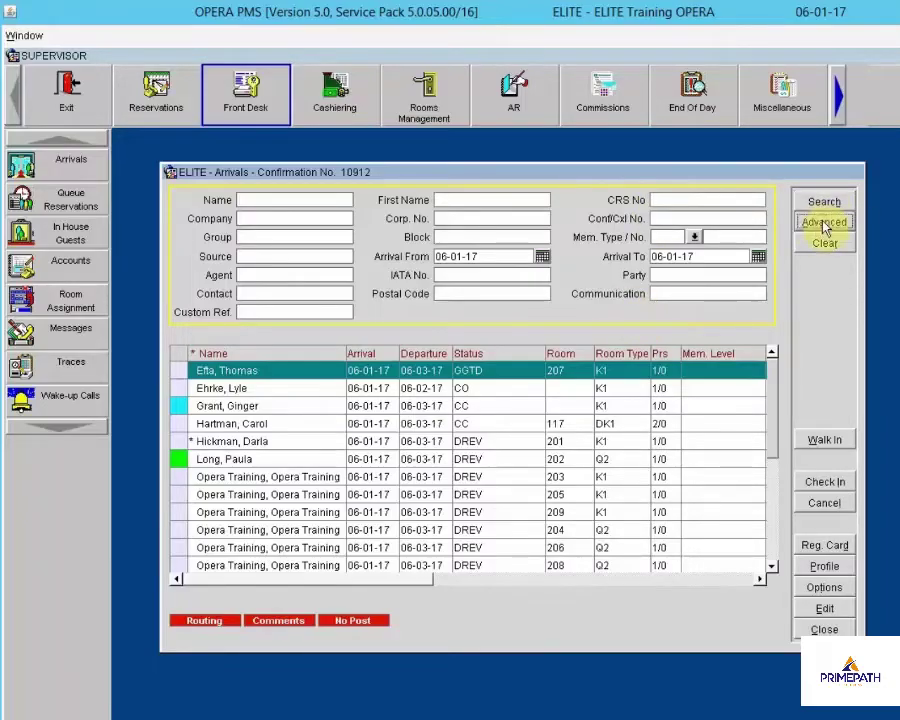
pyautogui.click(824, 222)
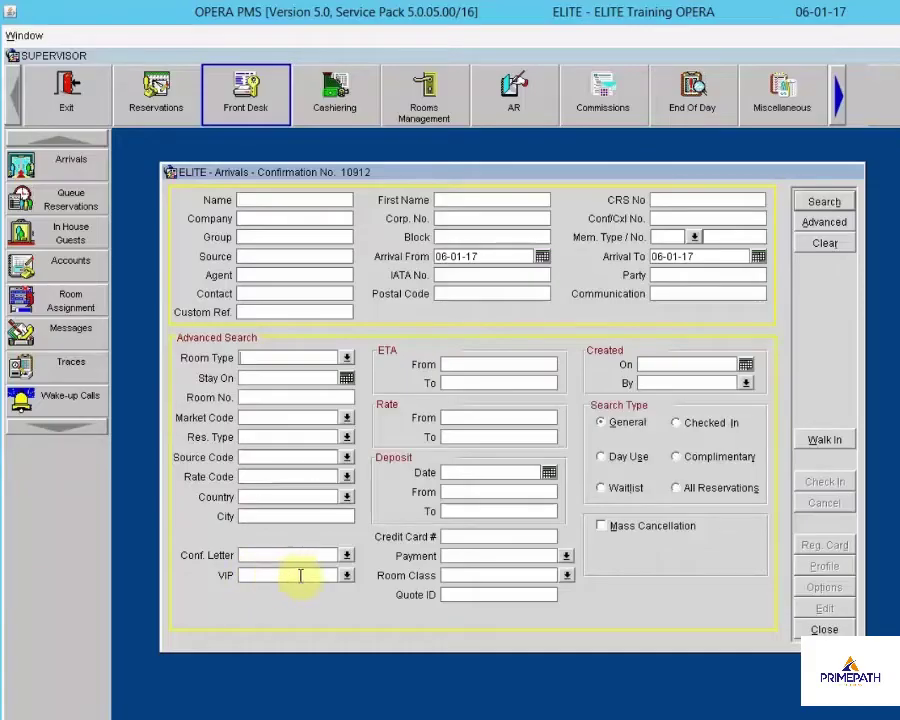
# Look at the VIP code list, then collapse the advanced criteria back to the arrivals list
pyautogui.click(346, 575)
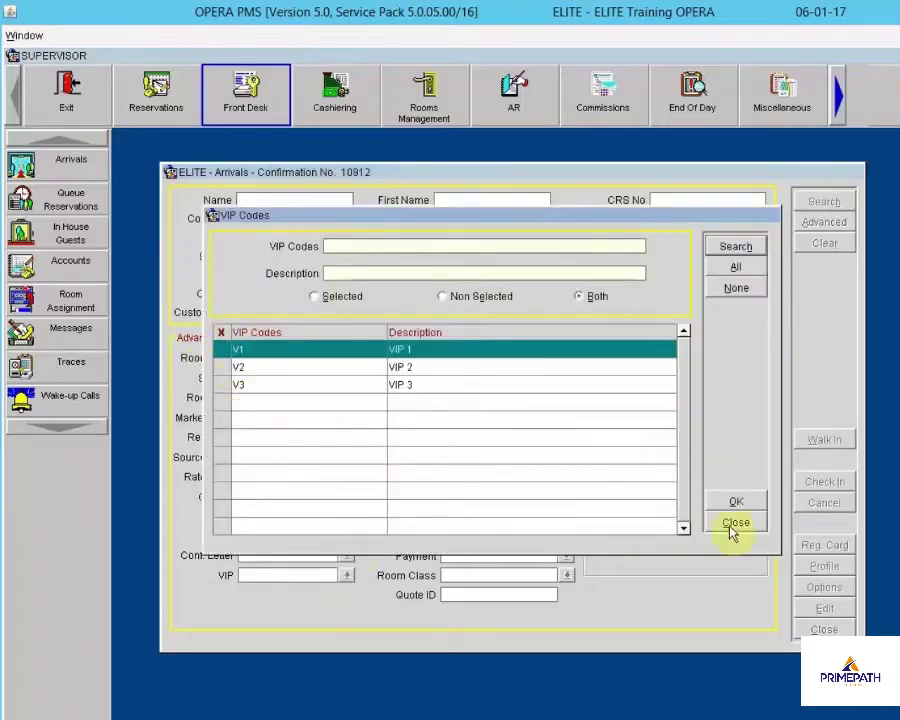
pyautogui.click(737, 524)
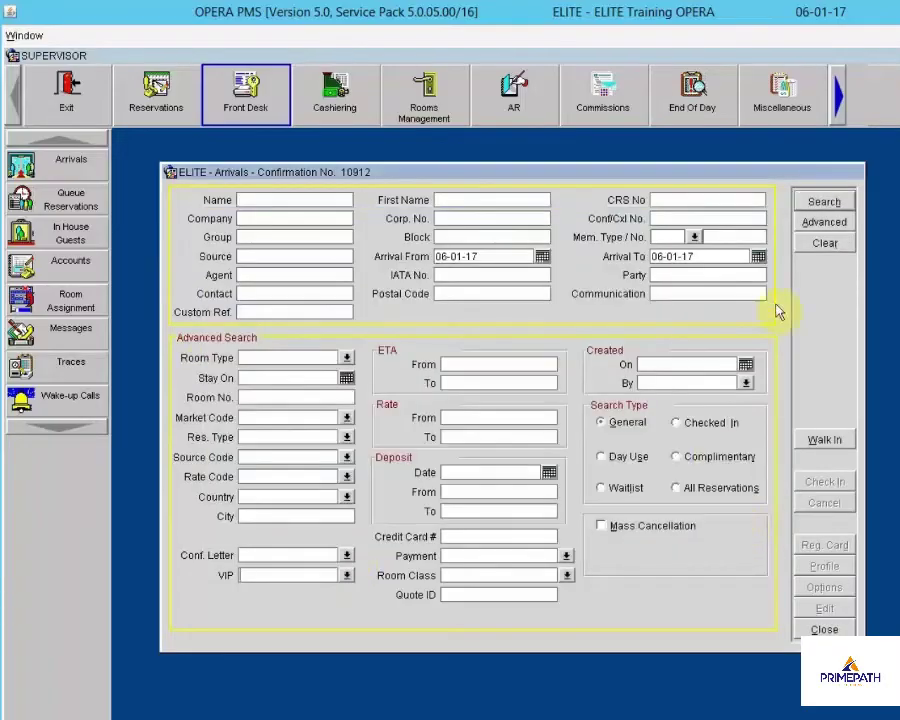
pyautogui.click(830, 224)
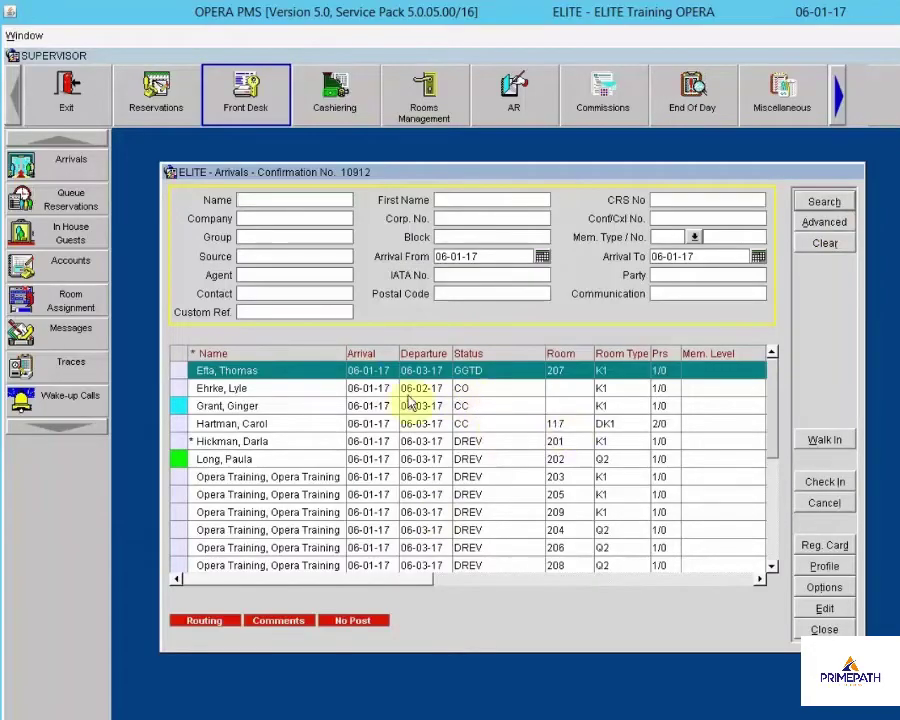
# Search arrivals by the room 207 guest's surname and view its routing to Opera Training Retreat
pyautogui.click(268, 376)
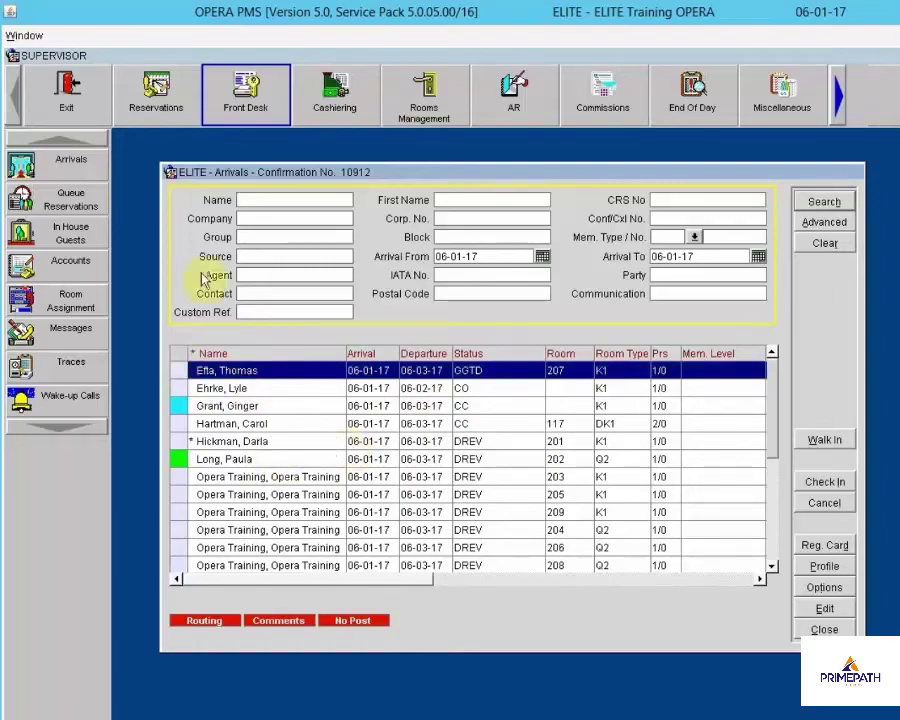
pyautogui.click(277, 199)
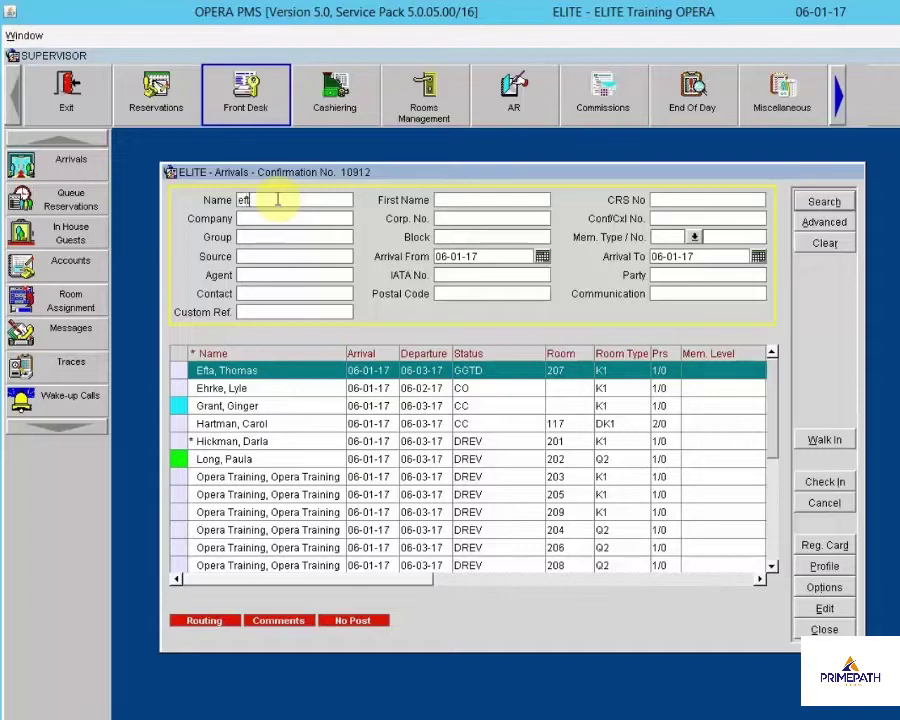
pyautogui.click(824, 204)
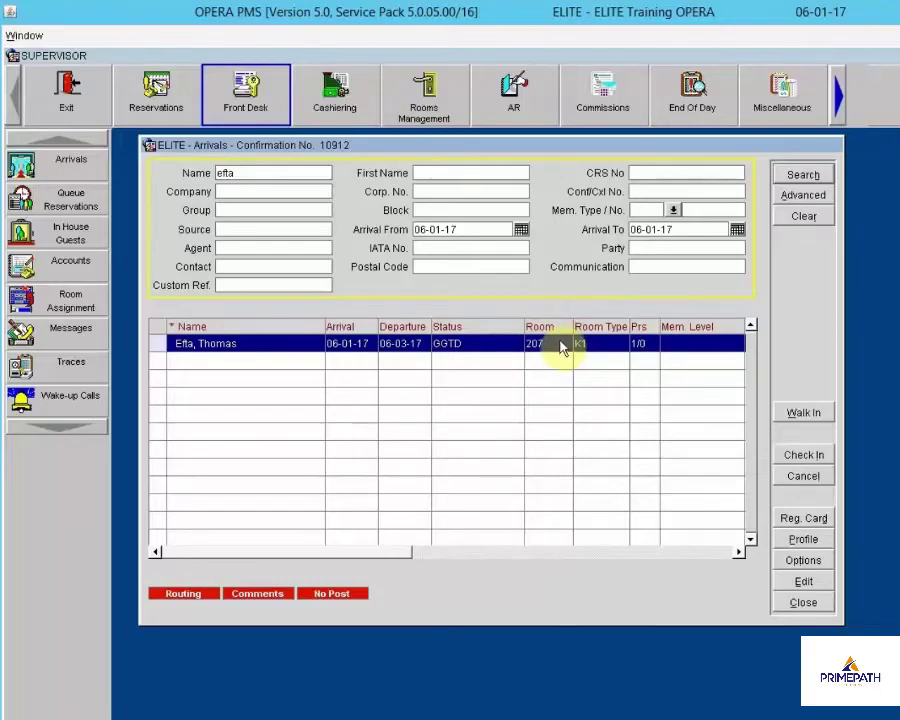
pyautogui.click(180, 595)
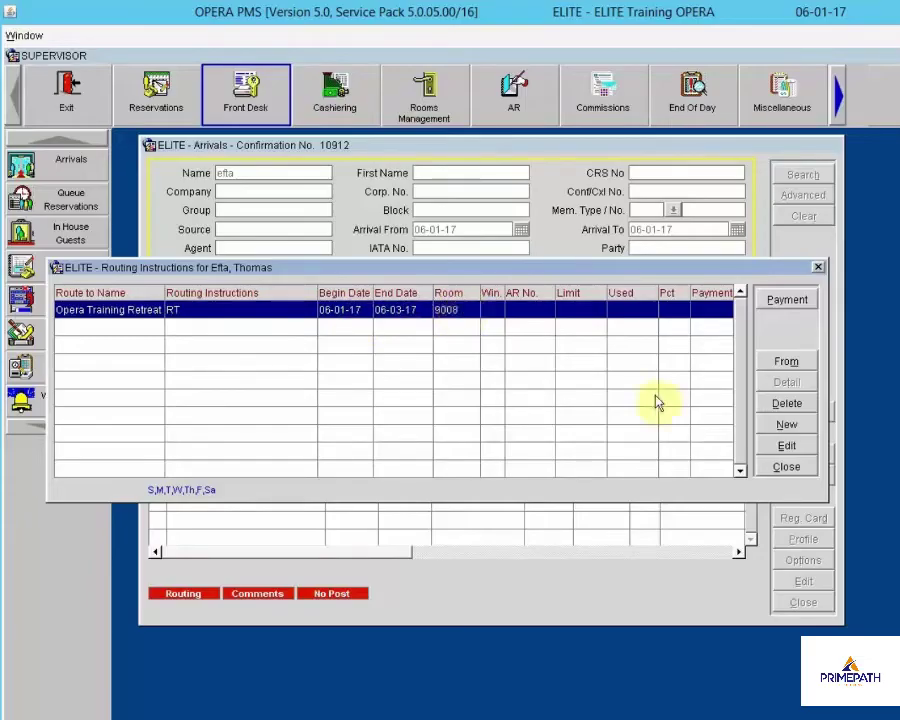
# Review the room 207 reservation's comments and No Post privileges, closing each window
pyautogui.click(772, 466)
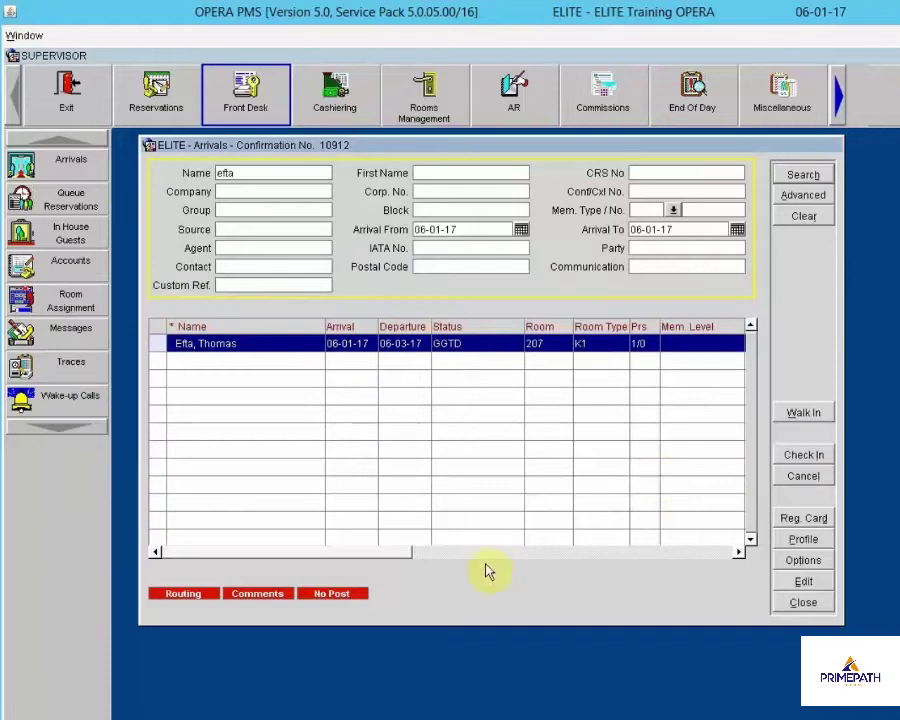
pyautogui.click(270, 594)
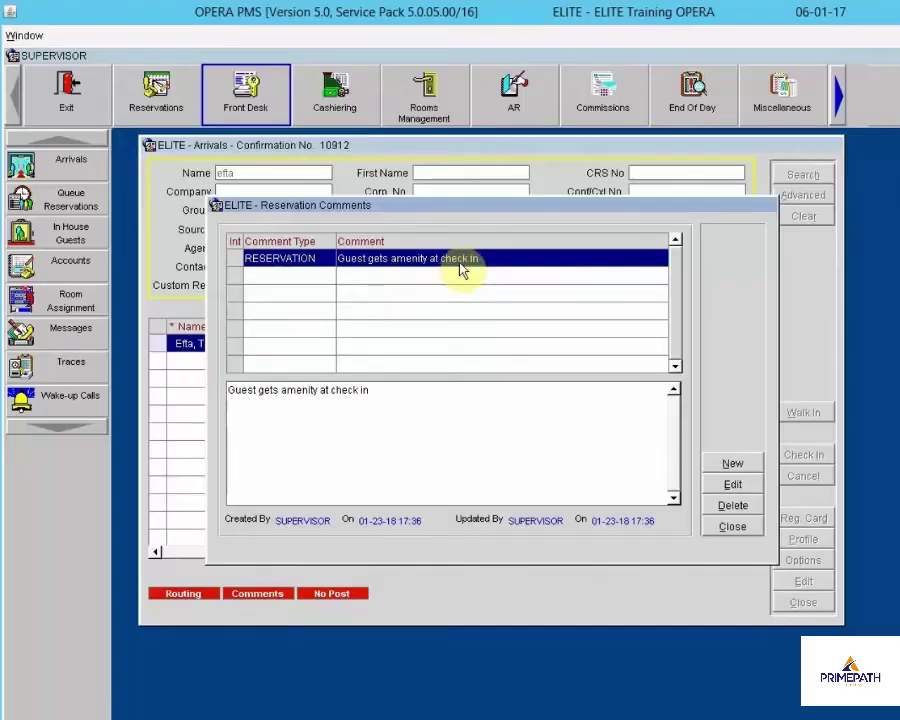
pyautogui.click(737, 535)
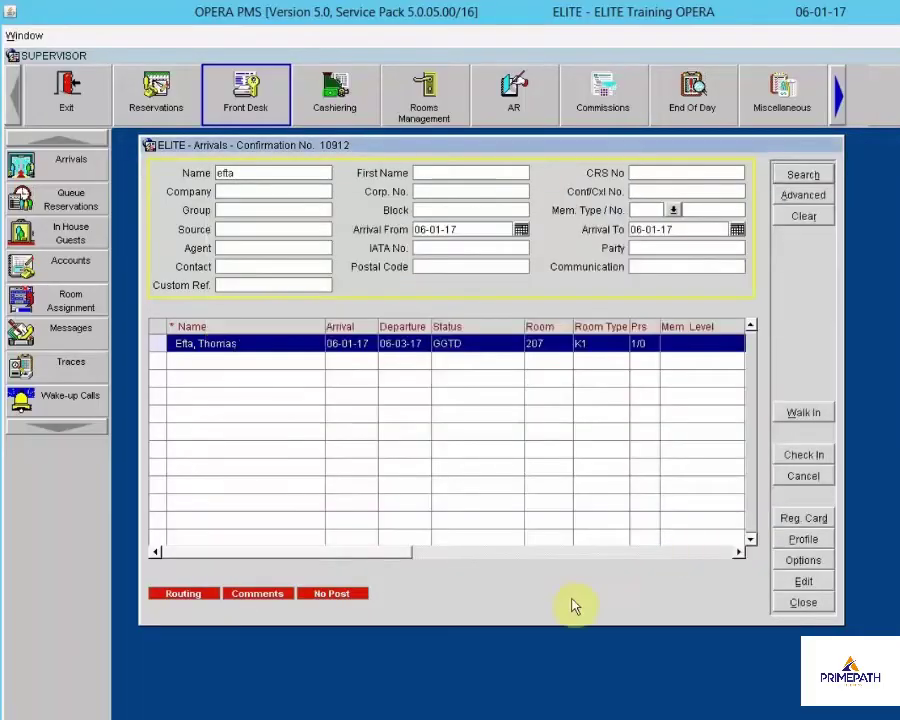
pyautogui.click(334, 594)
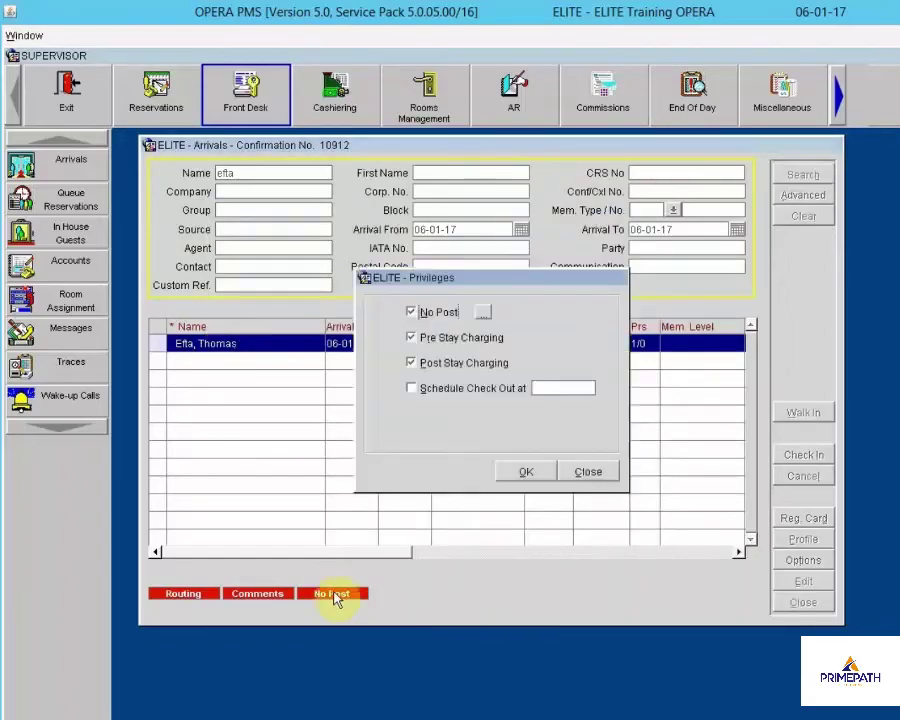
pyautogui.click(583, 475)
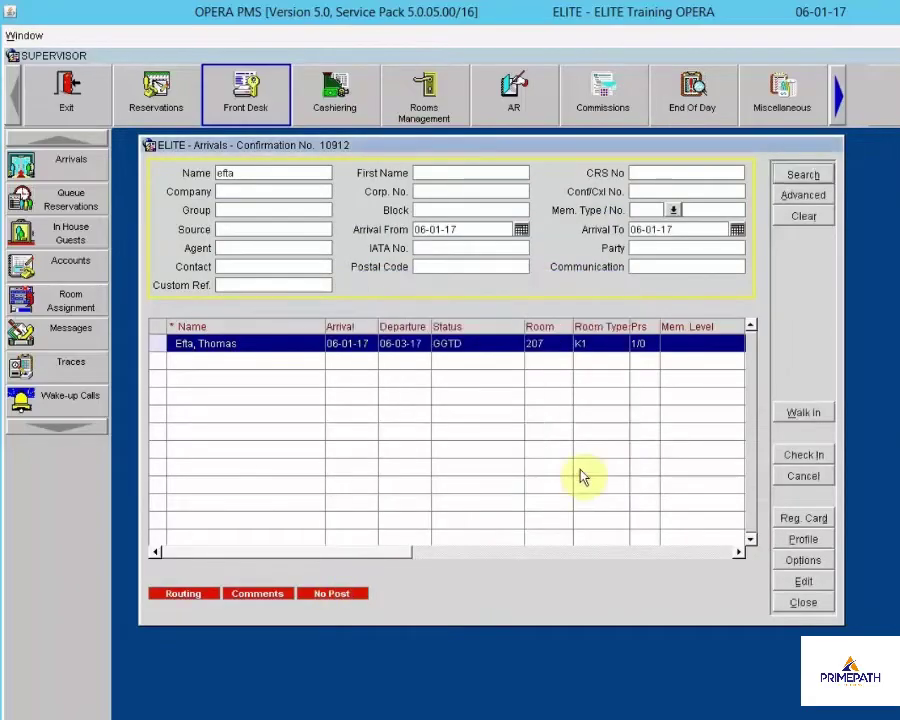
pyautogui.click(803, 583)
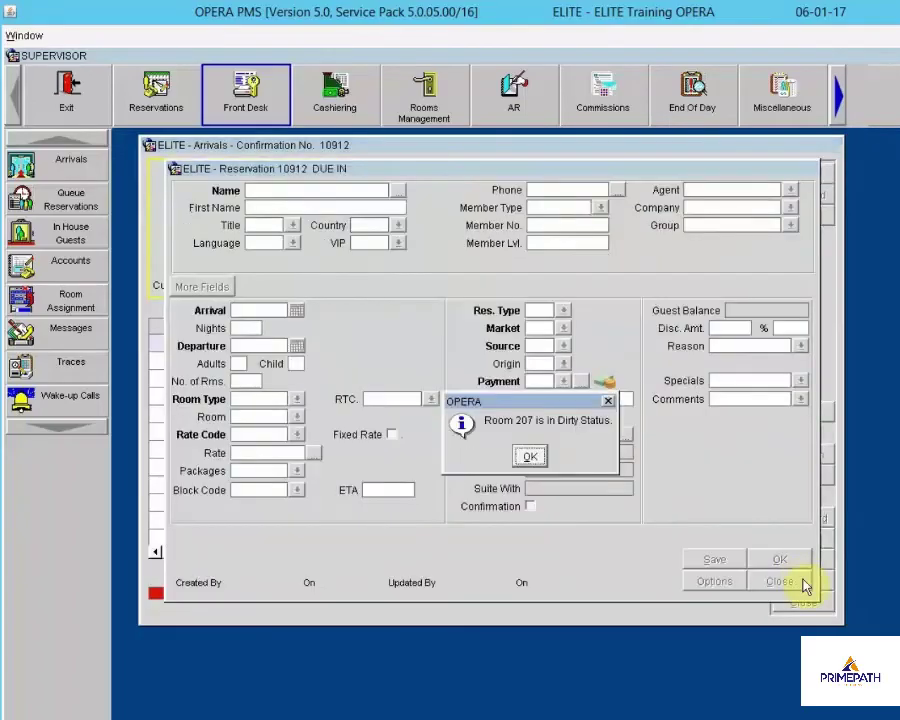
pyautogui.click(532, 457)
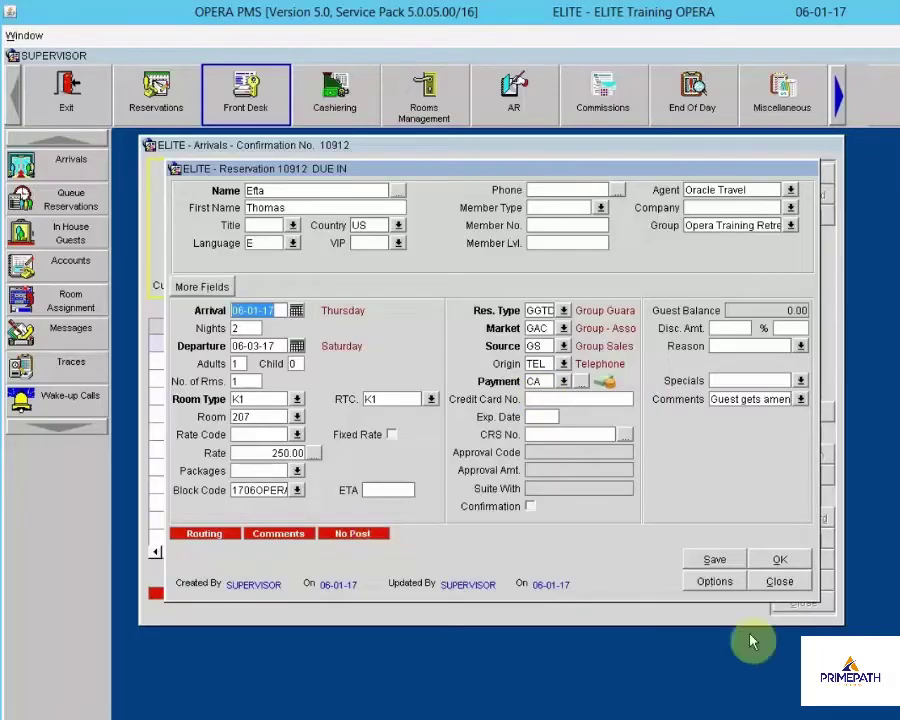
pyautogui.click(781, 583)
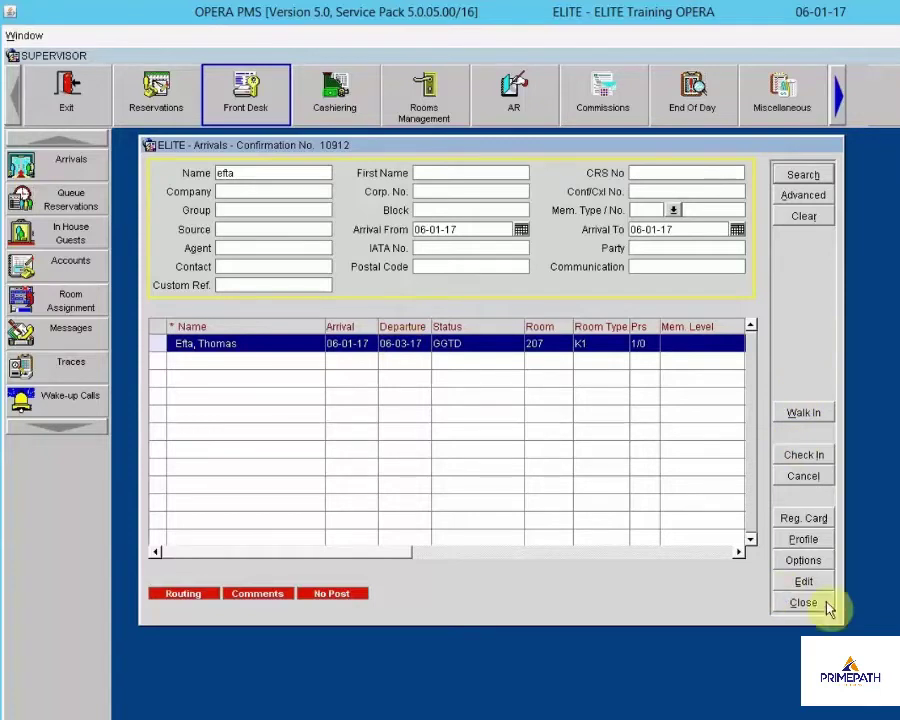
pyautogui.click(804, 414)
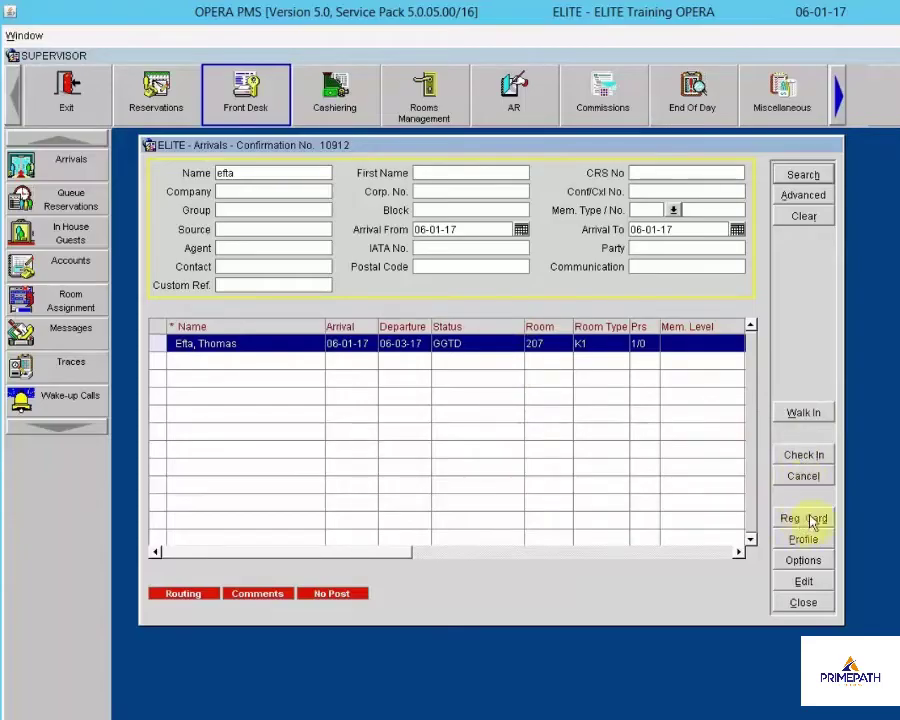
pyautogui.click(804, 518)
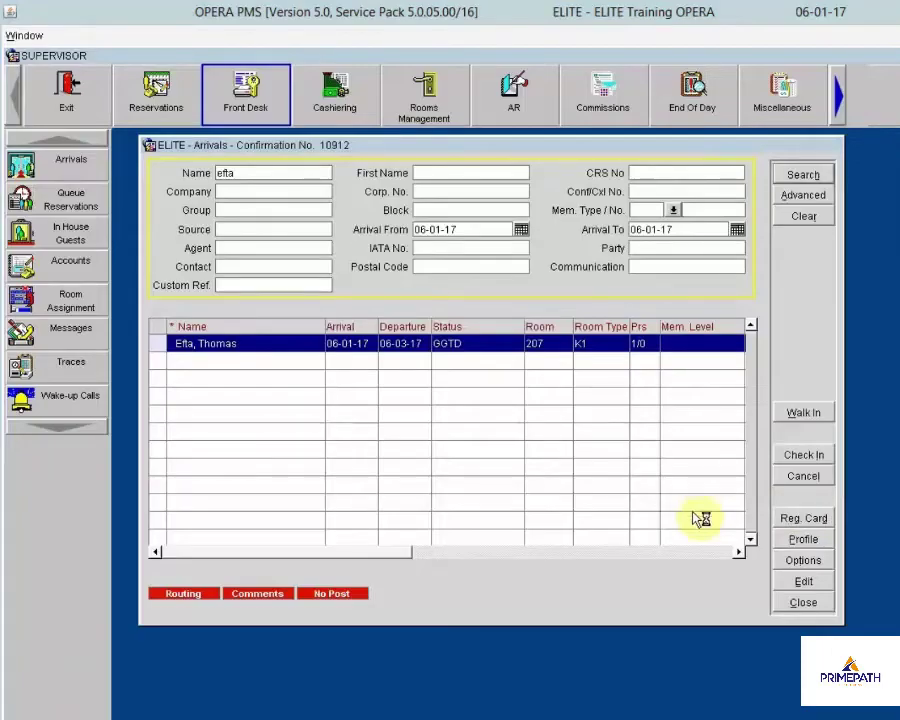
pyautogui.click(810, 545)
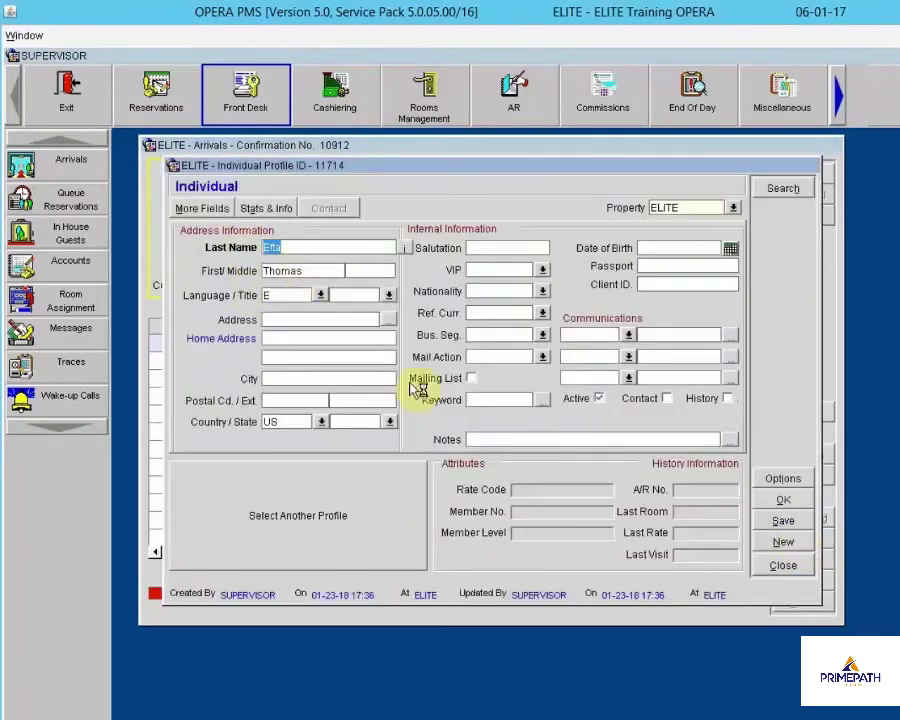
pyautogui.click(795, 566)
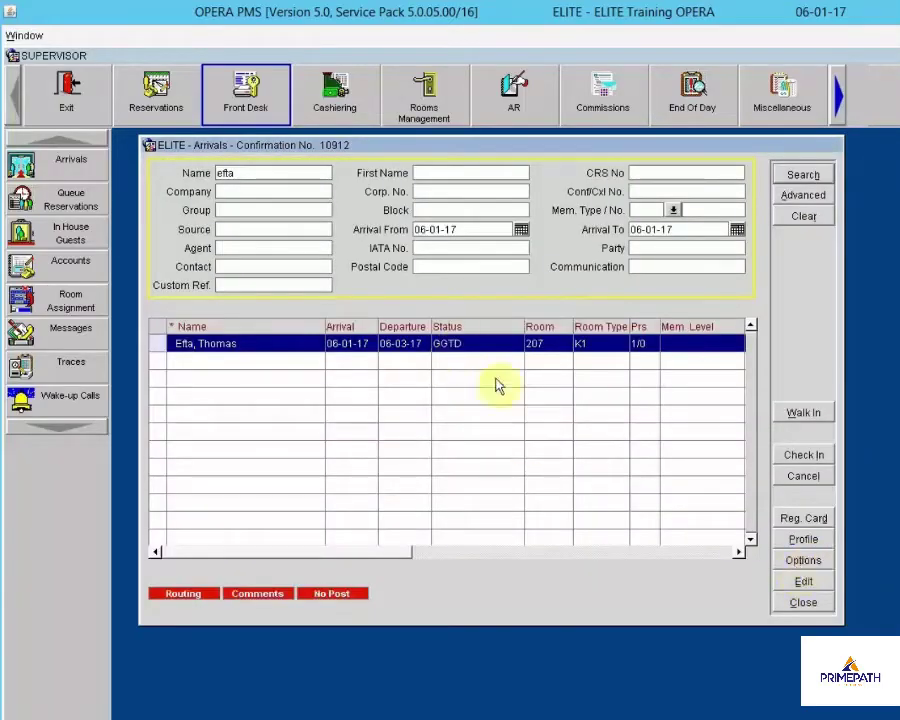
pyautogui.click(788, 560)
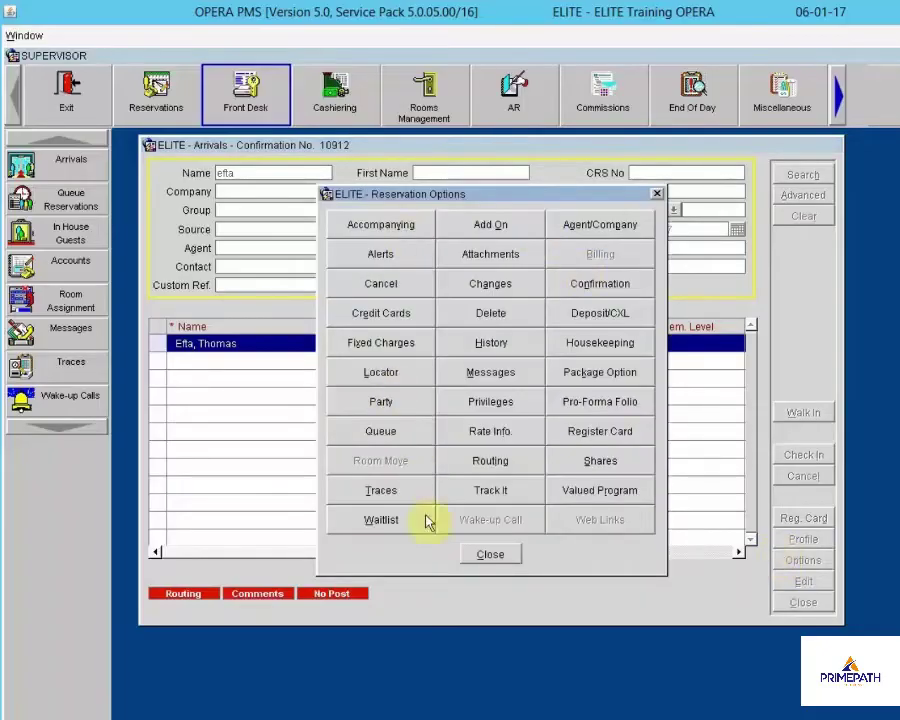
pyautogui.click(489, 553)
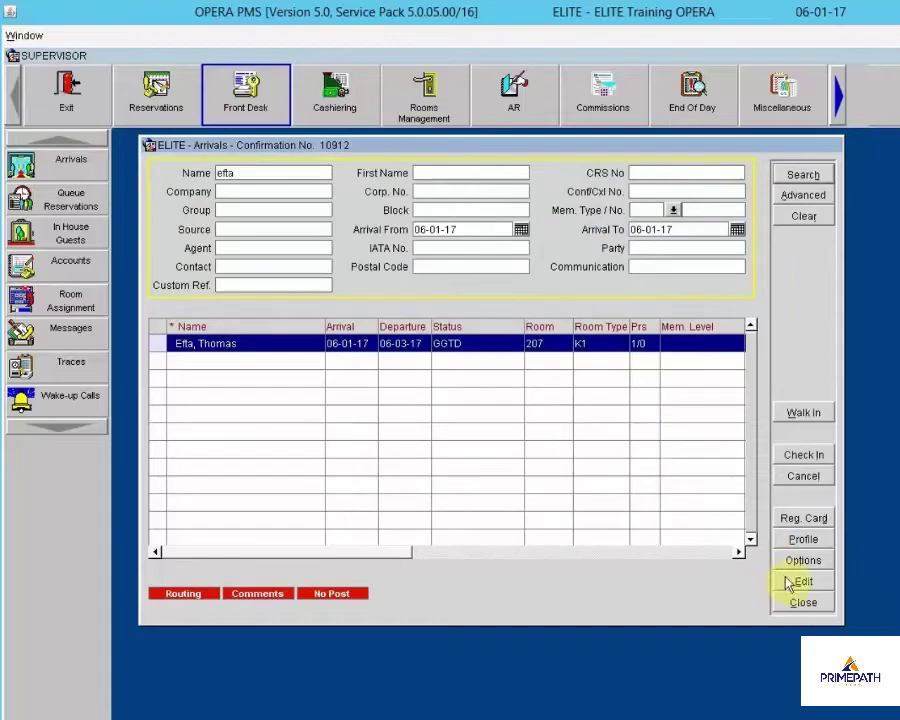
pyautogui.doubleClick(463, 352)
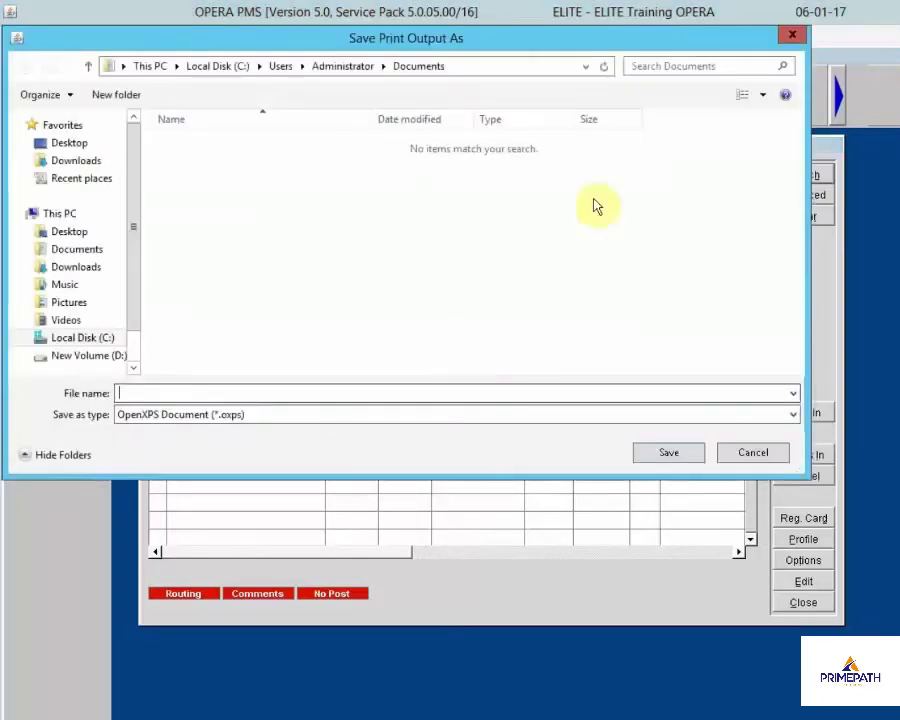
pyautogui.click(791, 40)
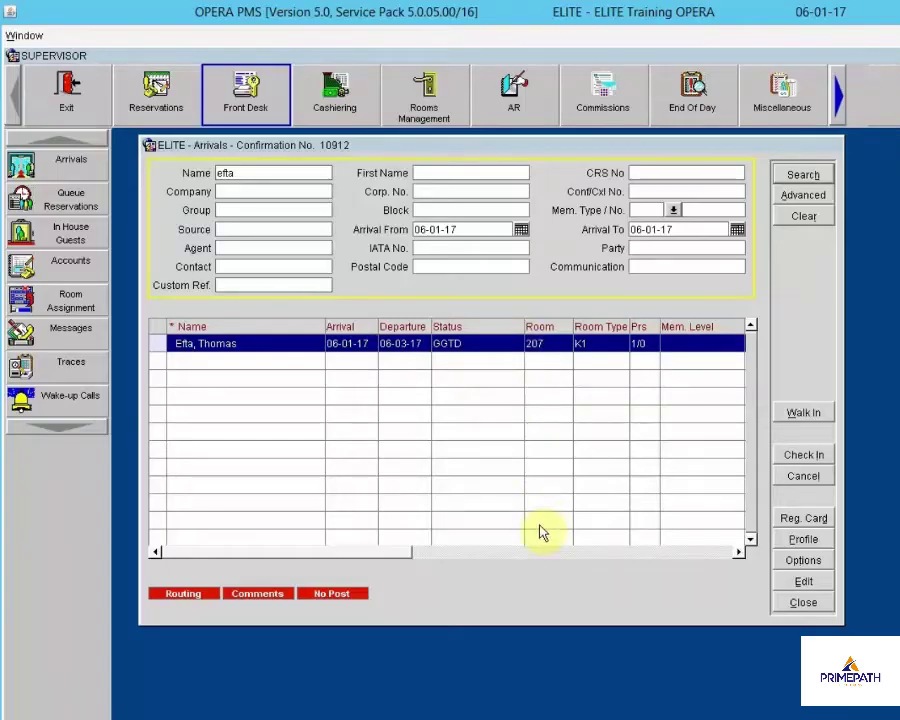
# Open reservation 10912 for editing past the room 207 dirty notice and check its routing instructions
pyautogui.click(814, 582)
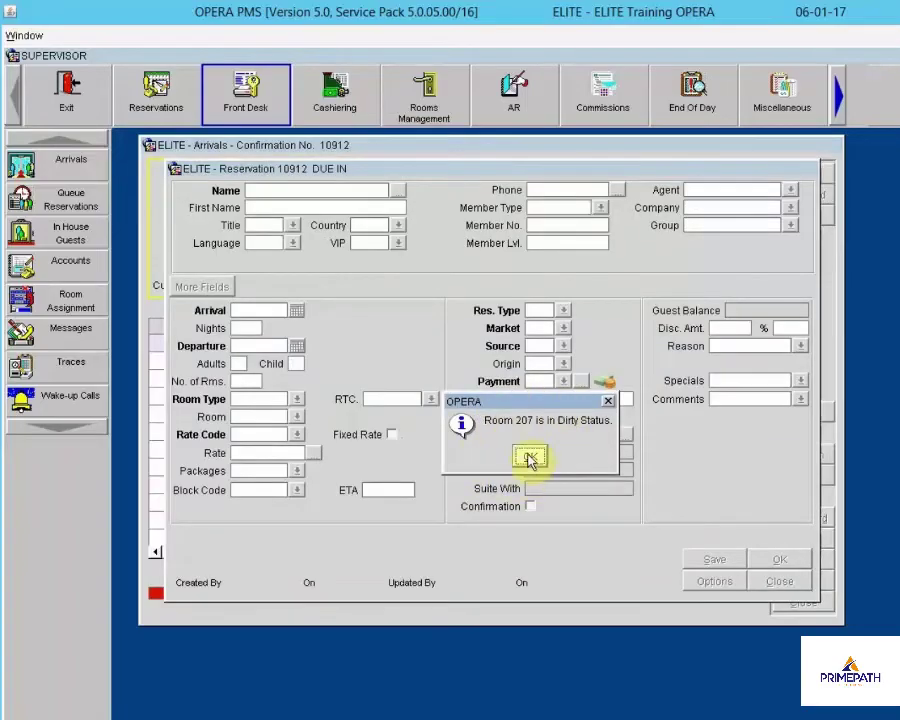
pyautogui.click(530, 458)
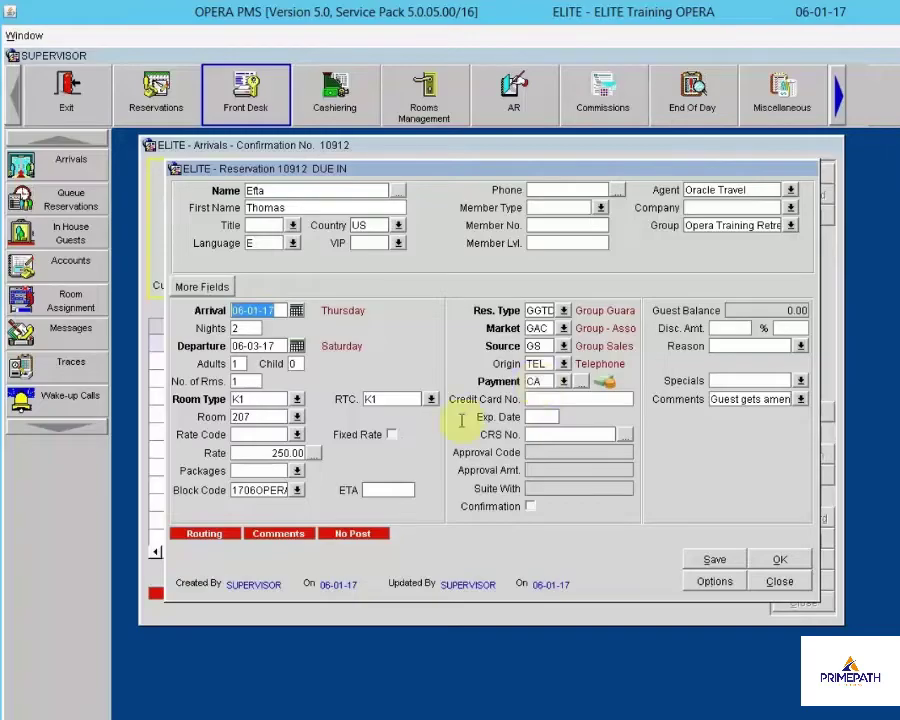
pyautogui.click(213, 534)
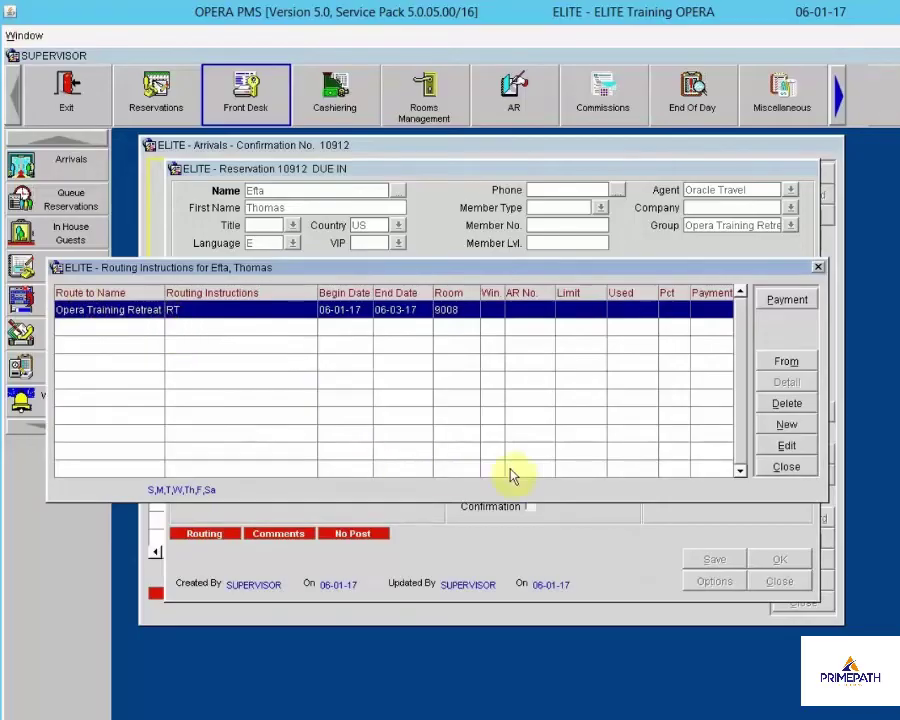
pyautogui.click(770, 467)
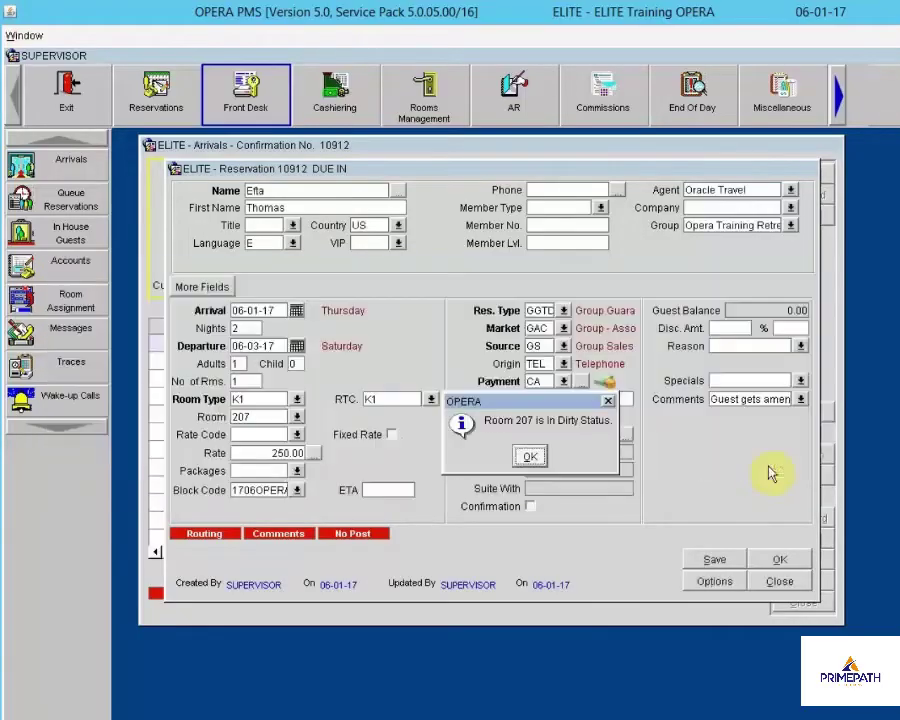
pyautogui.click(534, 454)
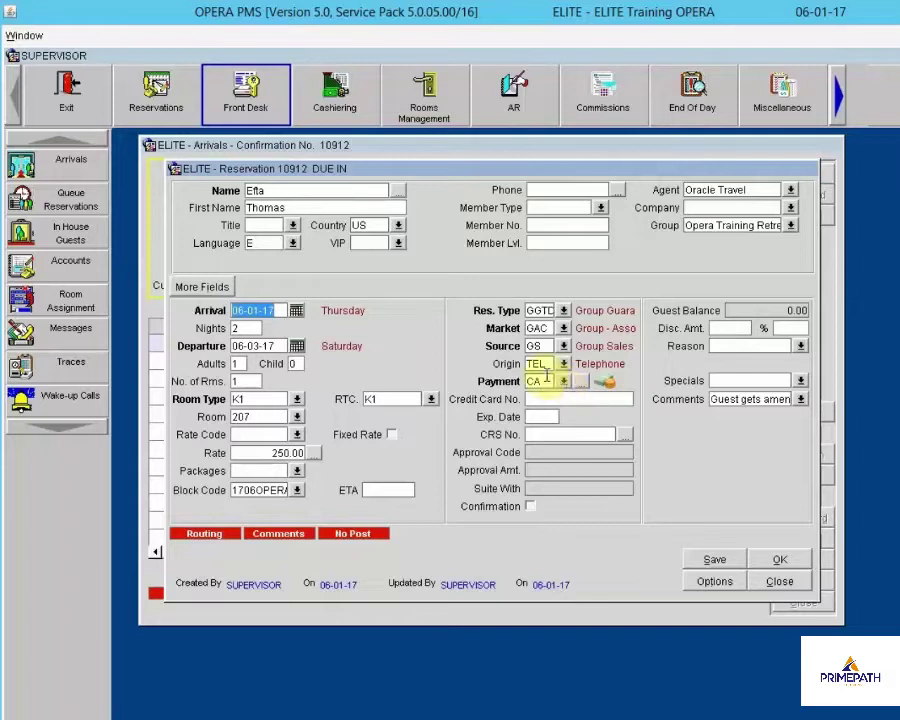
# Set reservation 10912's payment to VA Visa, entering the card number and expiry 12/20
pyautogui.click(541, 384)
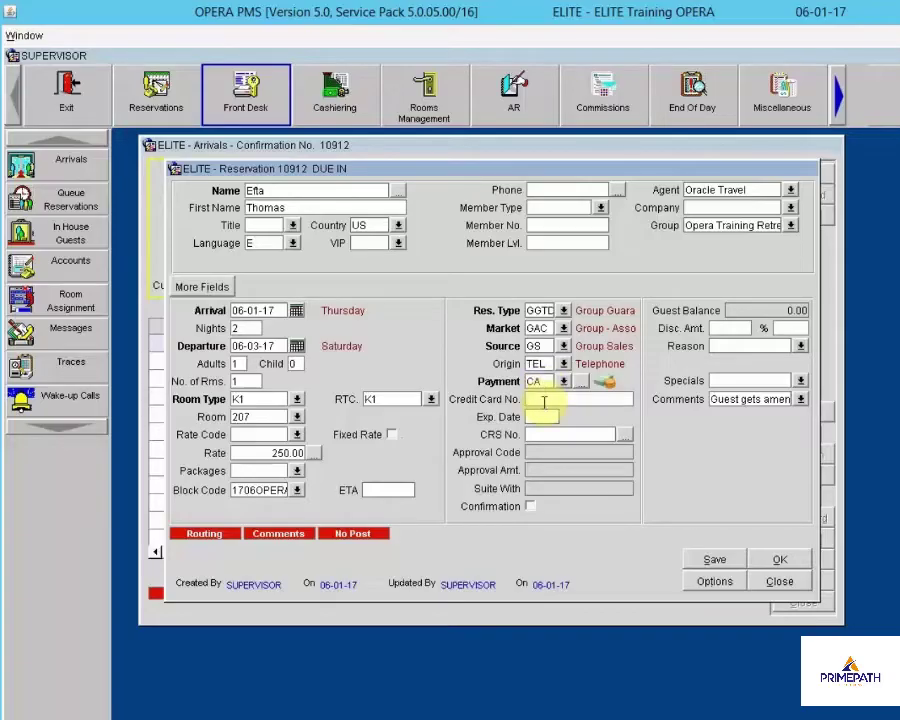
pyautogui.click(563, 382)
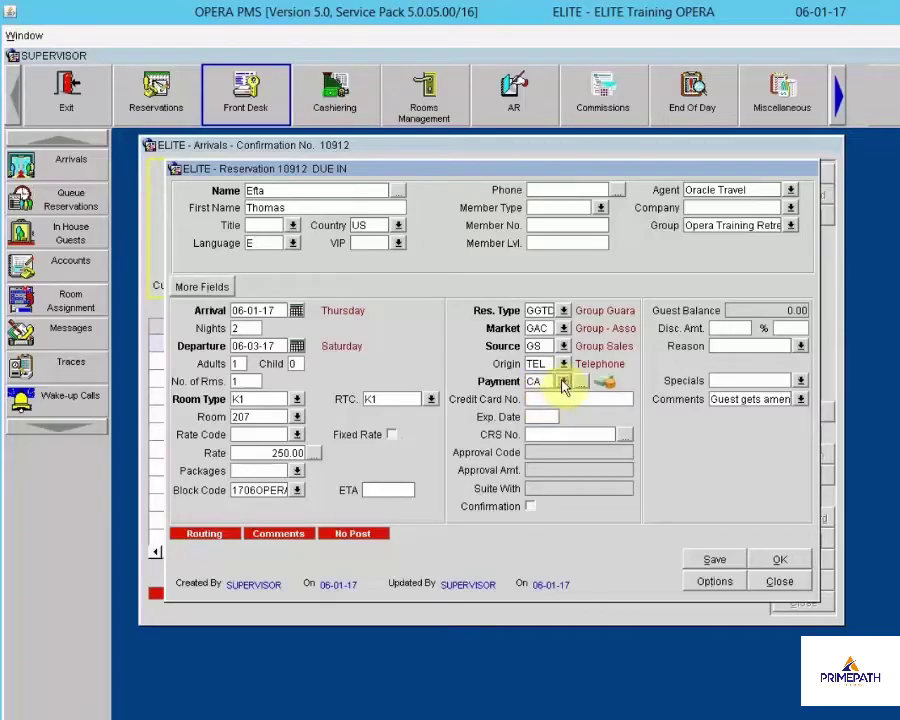
pyautogui.click(504, 427)
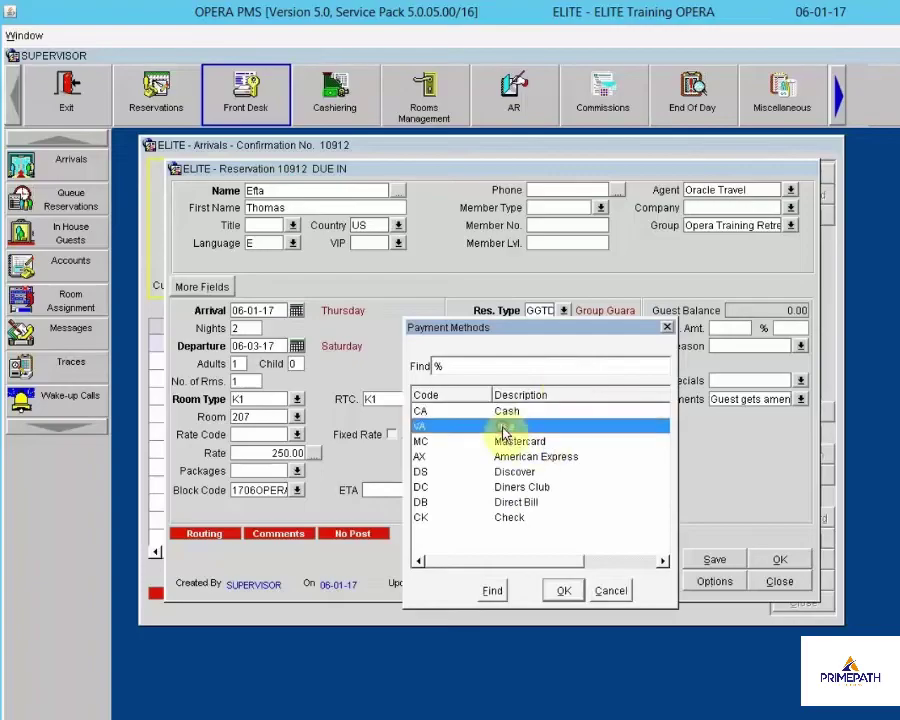
pyautogui.click(558, 589)
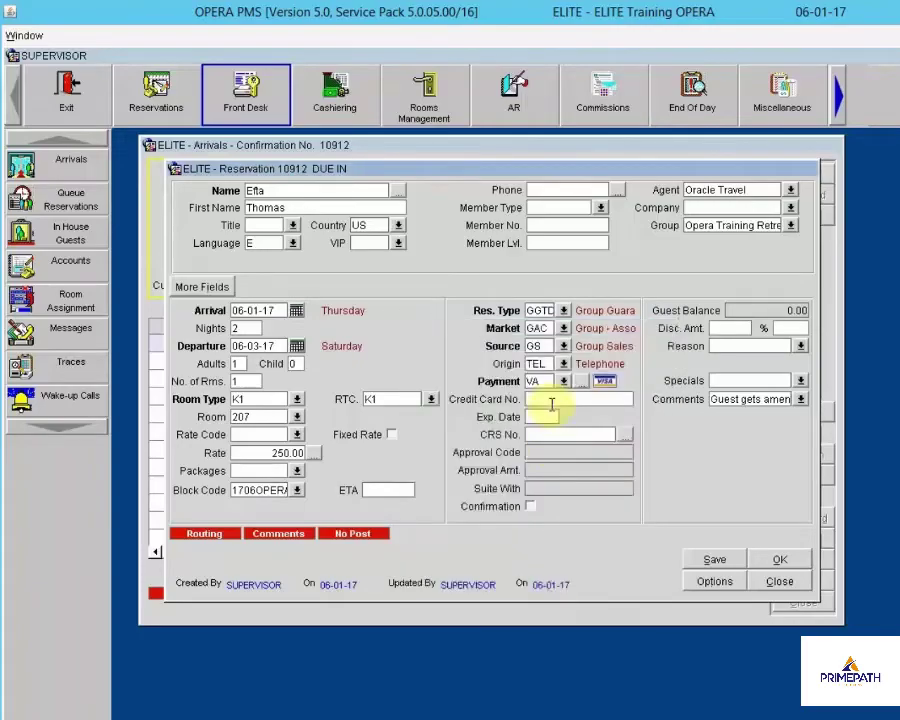
pyautogui.click(551, 400)
pyautogui.write('444433332222')
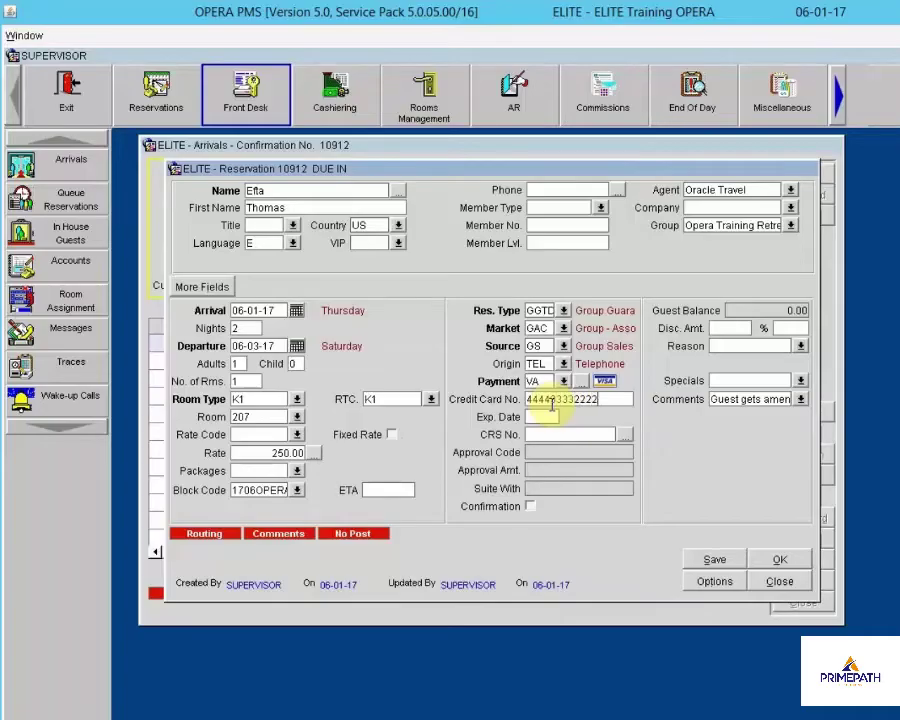
pyautogui.write('1111')
pyautogui.click(551, 414)
pyautogui.write('12')
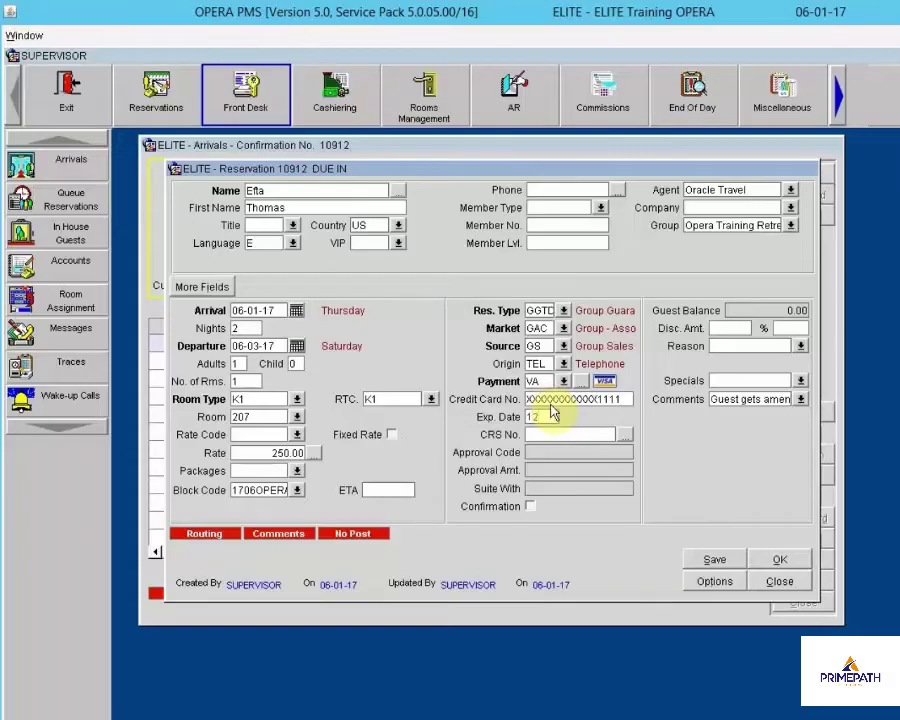
pyautogui.write('/20')
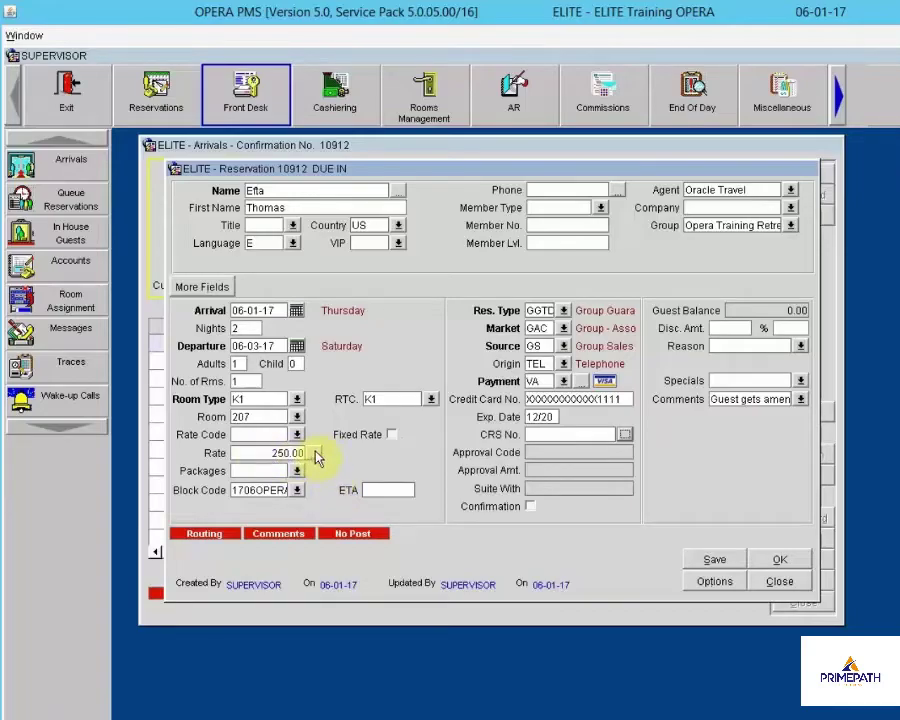
# Review the stay's rate summary, toggling guest-paid versus full charges and the nightly rate breakdown
pyautogui.click(314, 453)
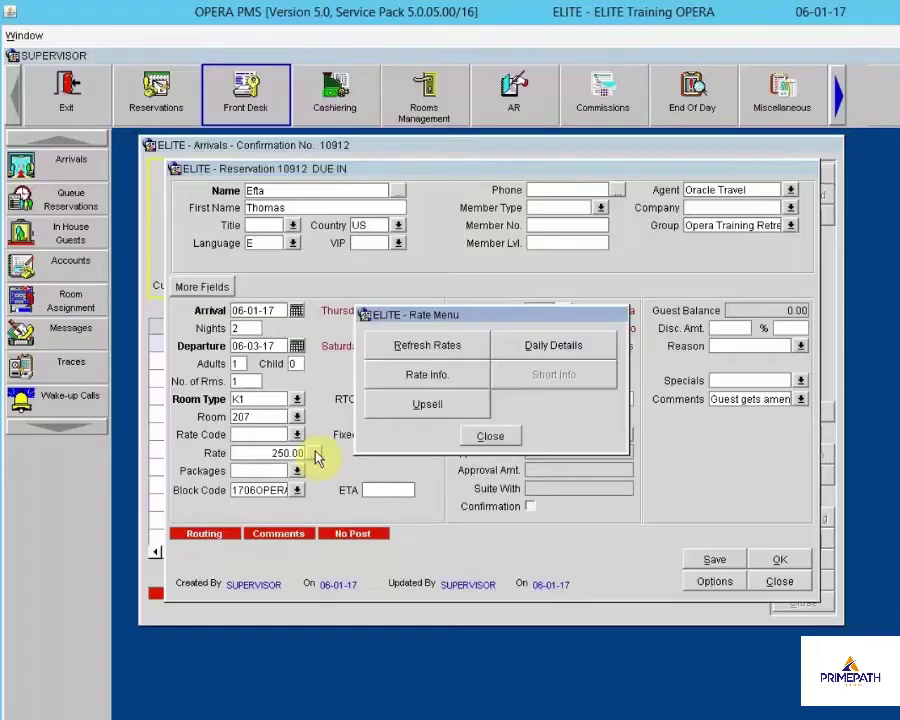
pyautogui.click(420, 375)
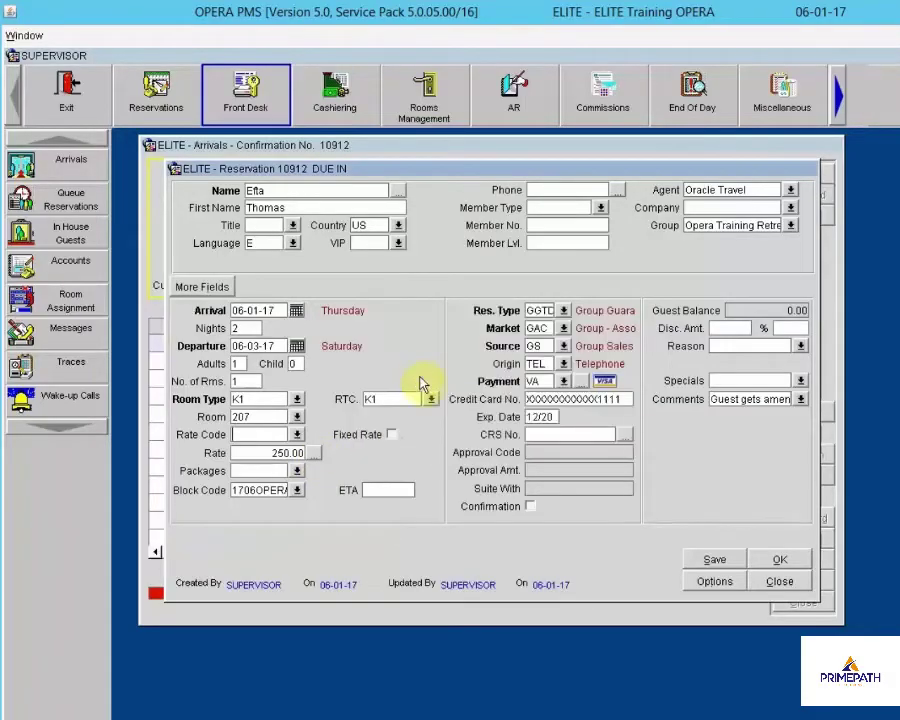
pyautogui.click(530, 455)
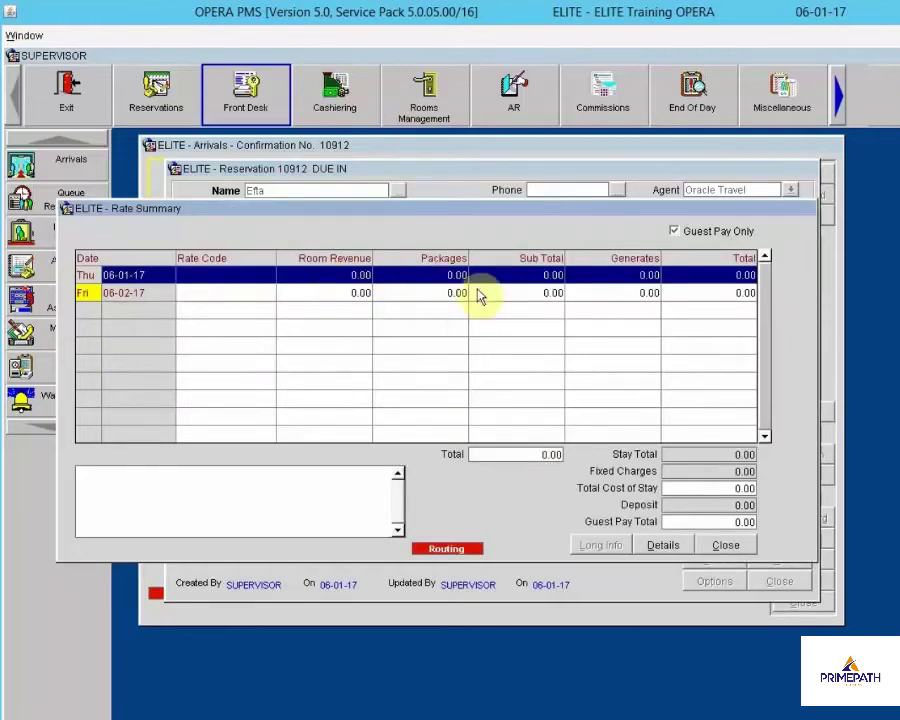
pyautogui.click(674, 232)
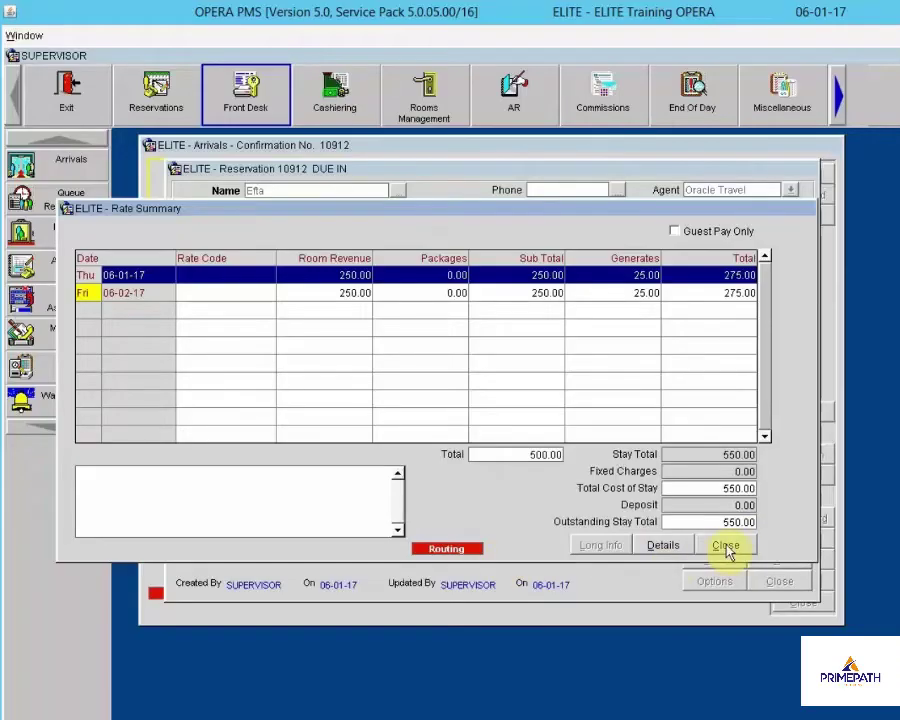
pyautogui.click(674, 231)
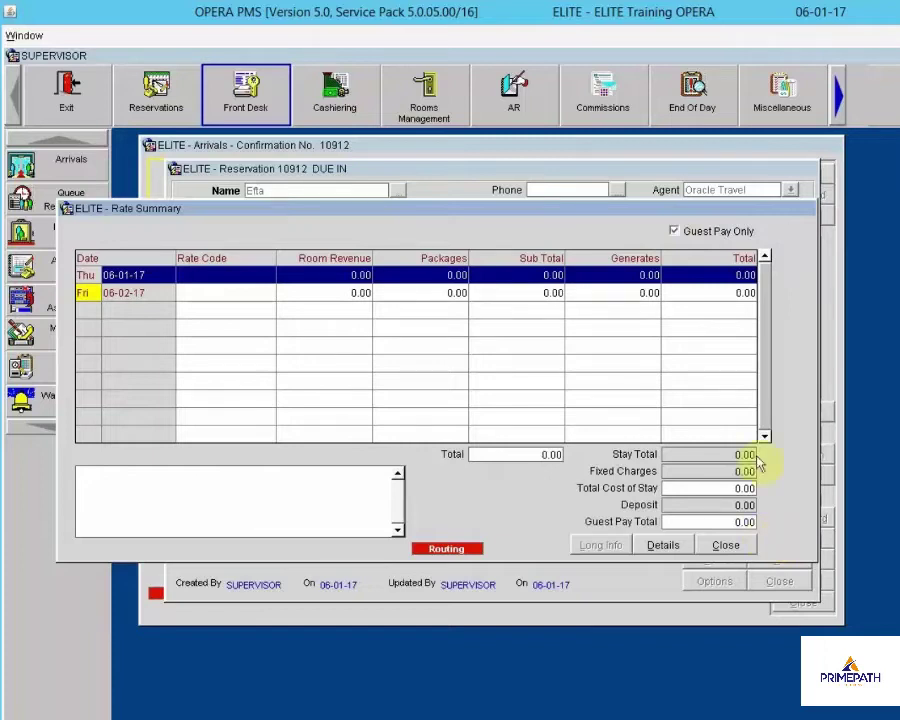
pyautogui.click(698, 230)
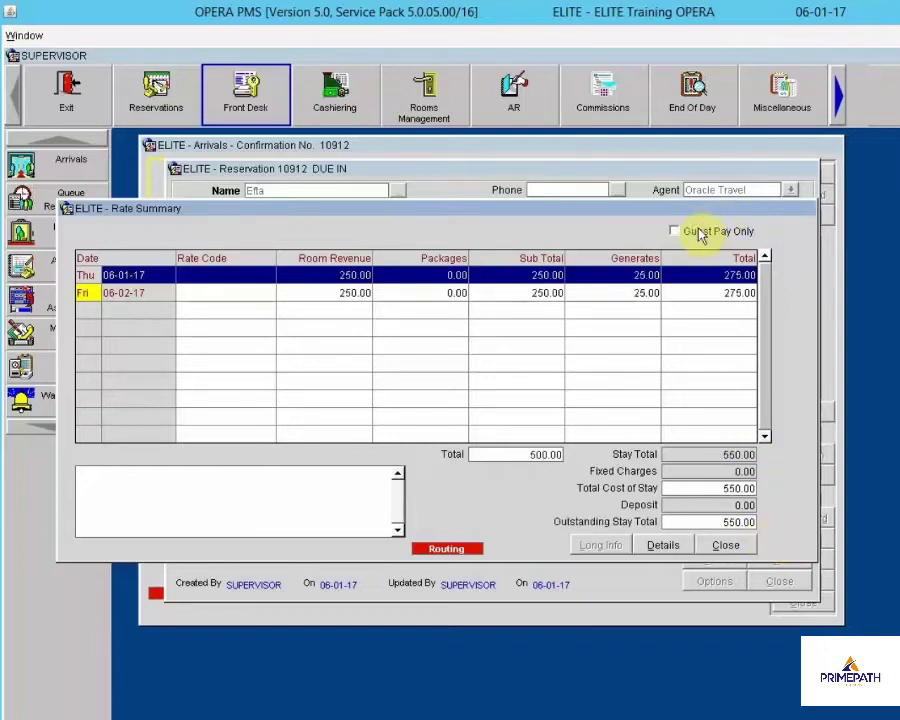
pyautogui.click(698, 232)
pyautogui.click(698, 232)
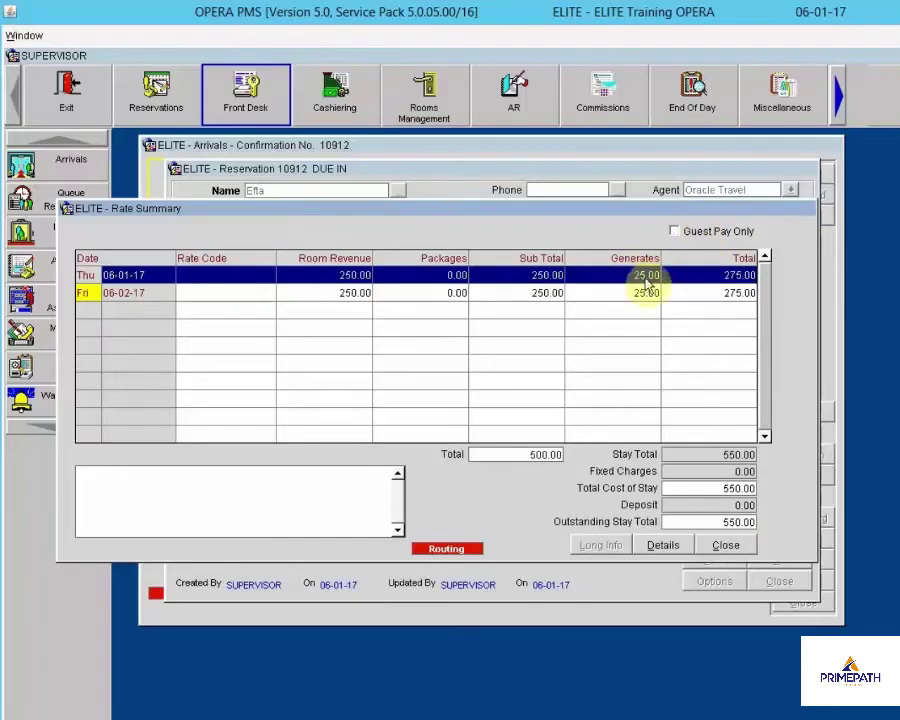
pyautogui.click(670, 548)
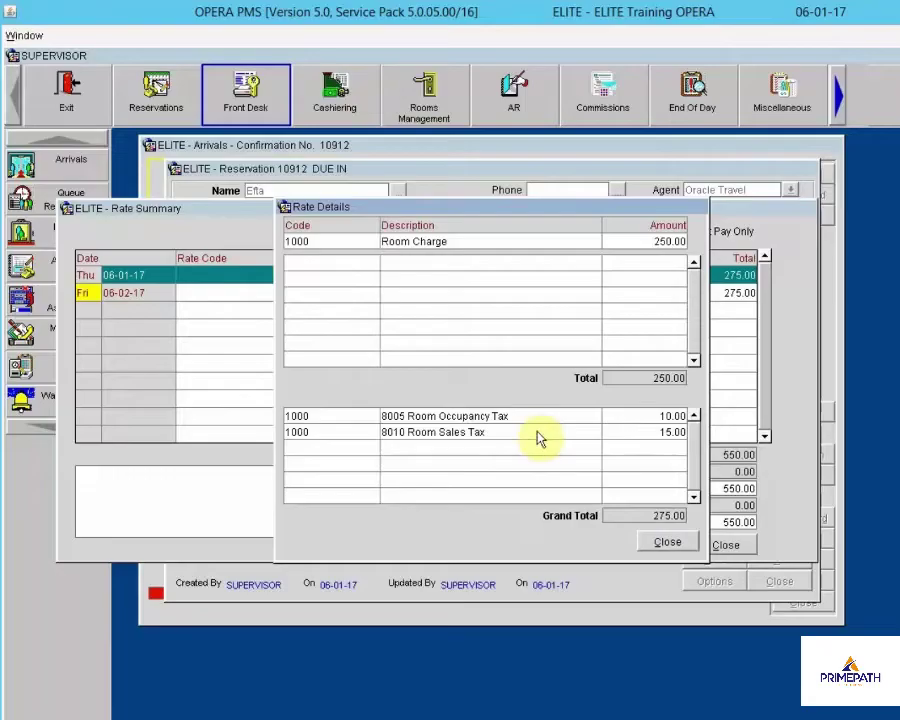
pyautogui.click(689, 543)
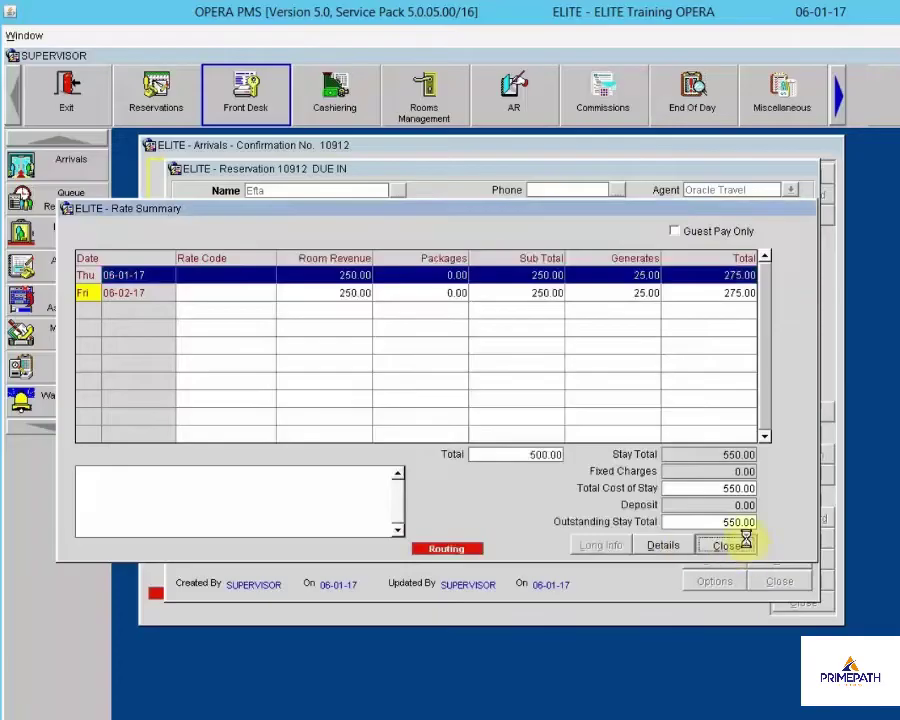
pyautogui.click(738, 545)
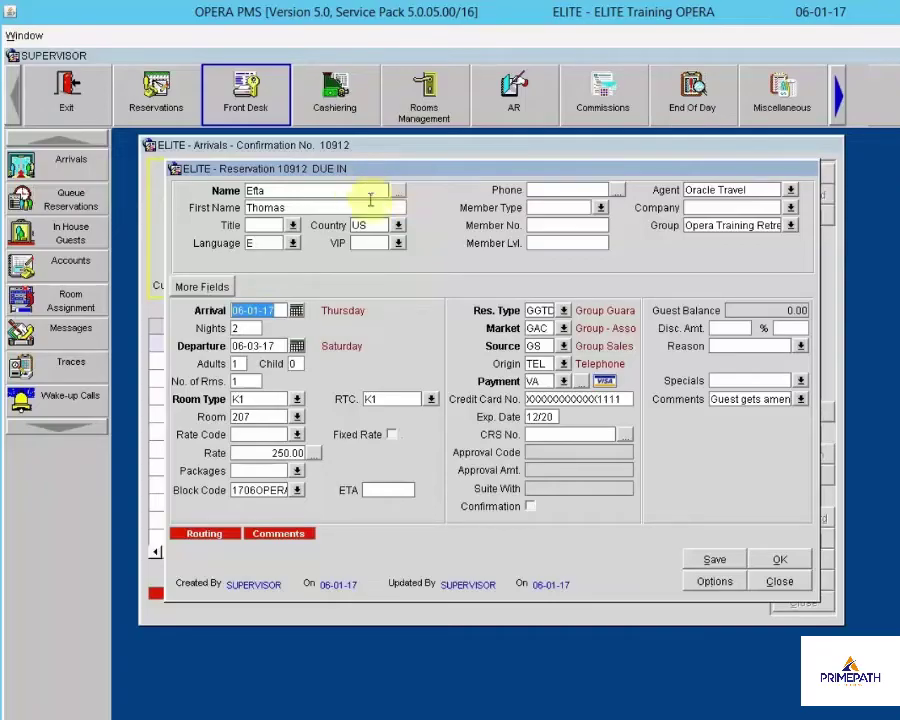
# Open the guest's profile and enter the street address and postal code so city and state fill
pyautogui.click(397, 191)
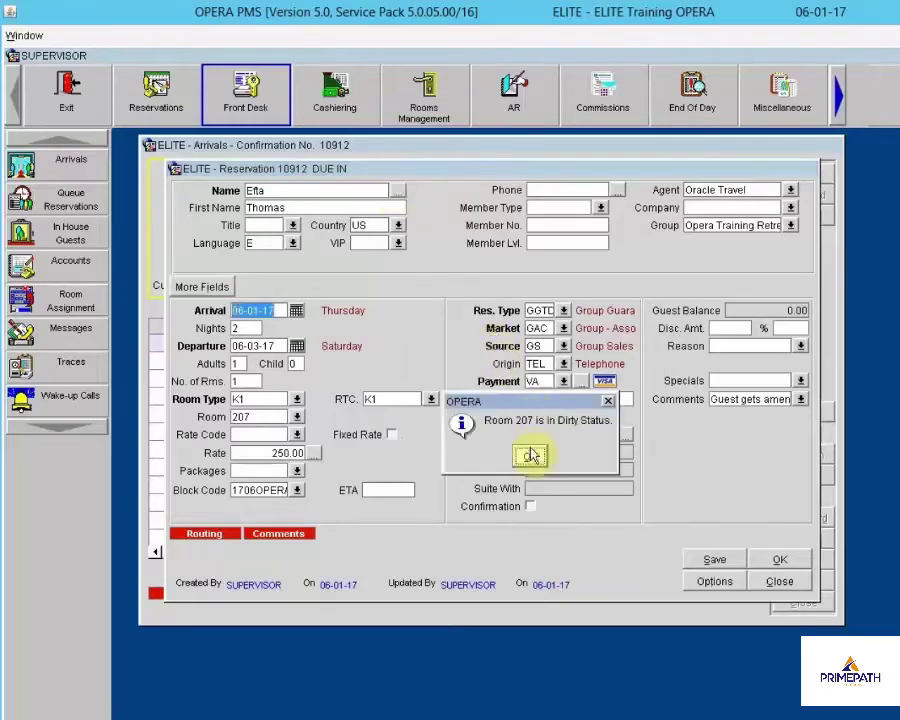
pyautogui.click(531, 452)
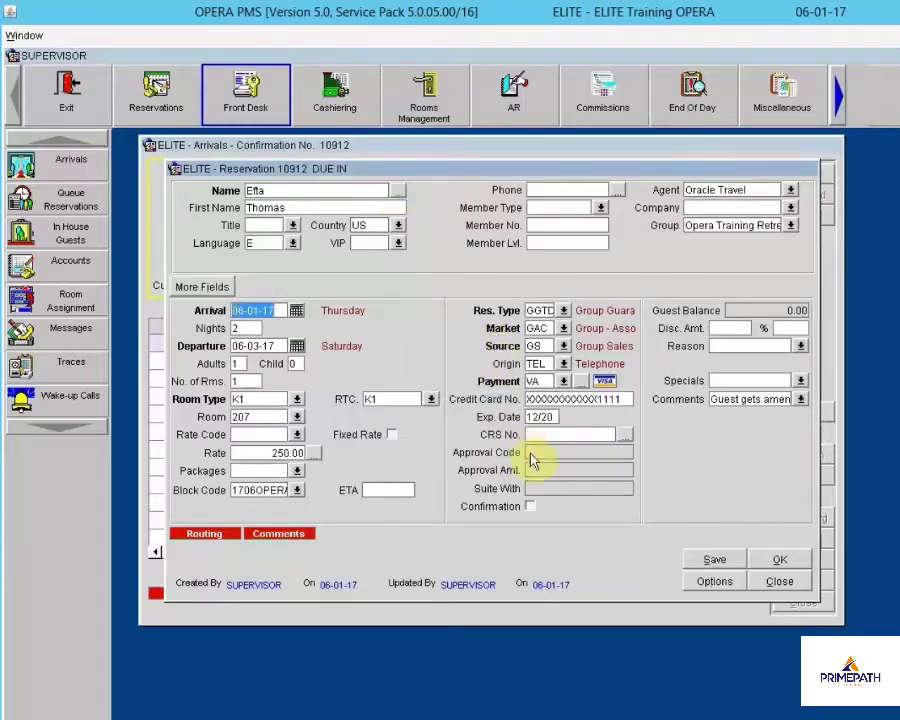
pyautogui.click(301, 319)
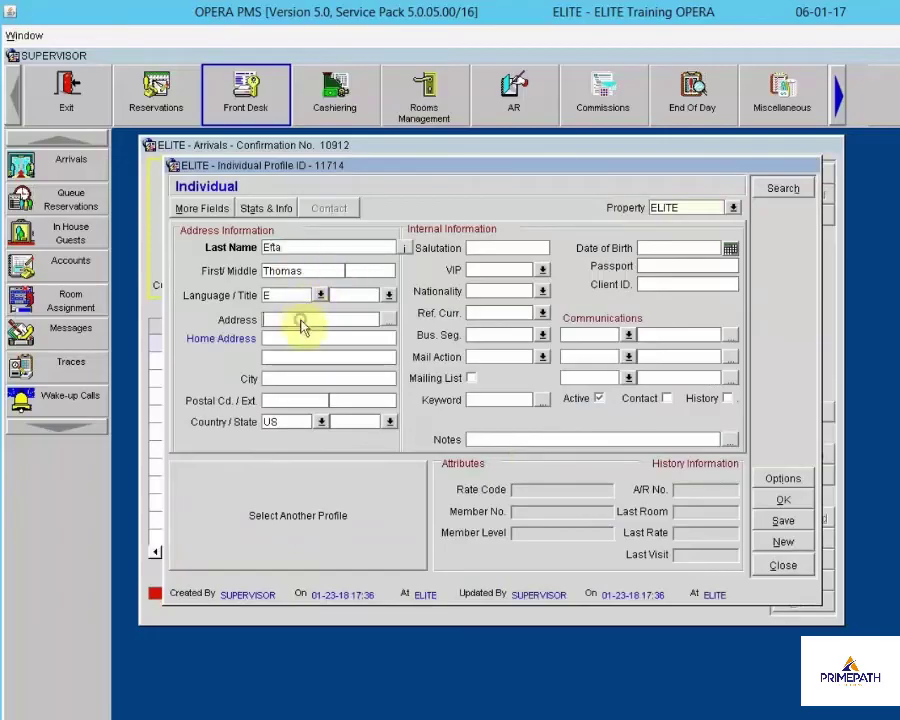
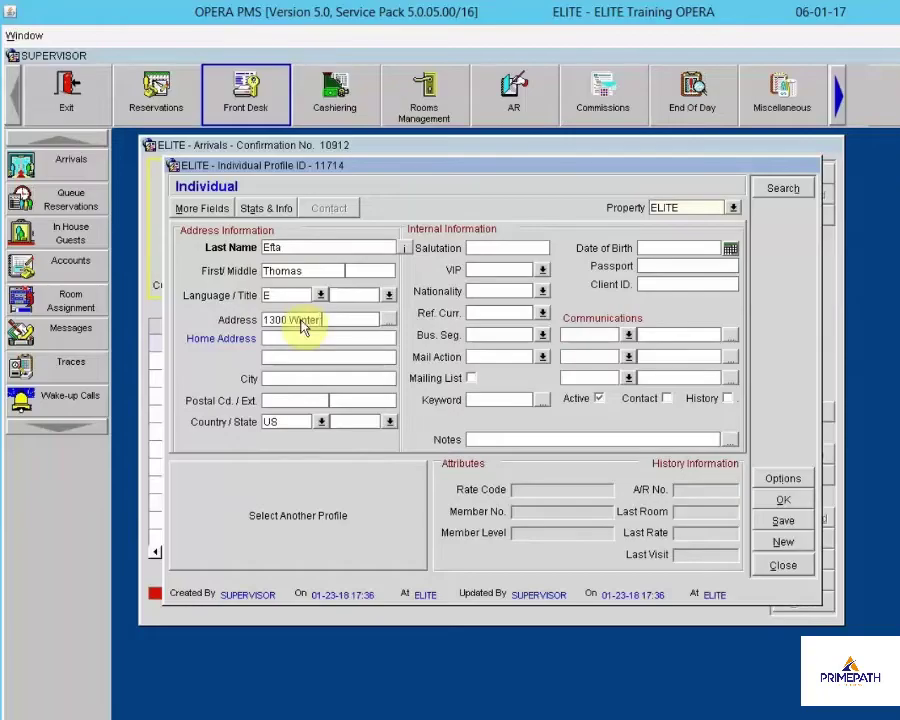
pyautogui.press('Tab')
pyautogui.press('Tab')
pyautogui.press('Tab')
pyautogui.press('Tab')
pyautogui.write('21046')
pyautogui.press('Tab')
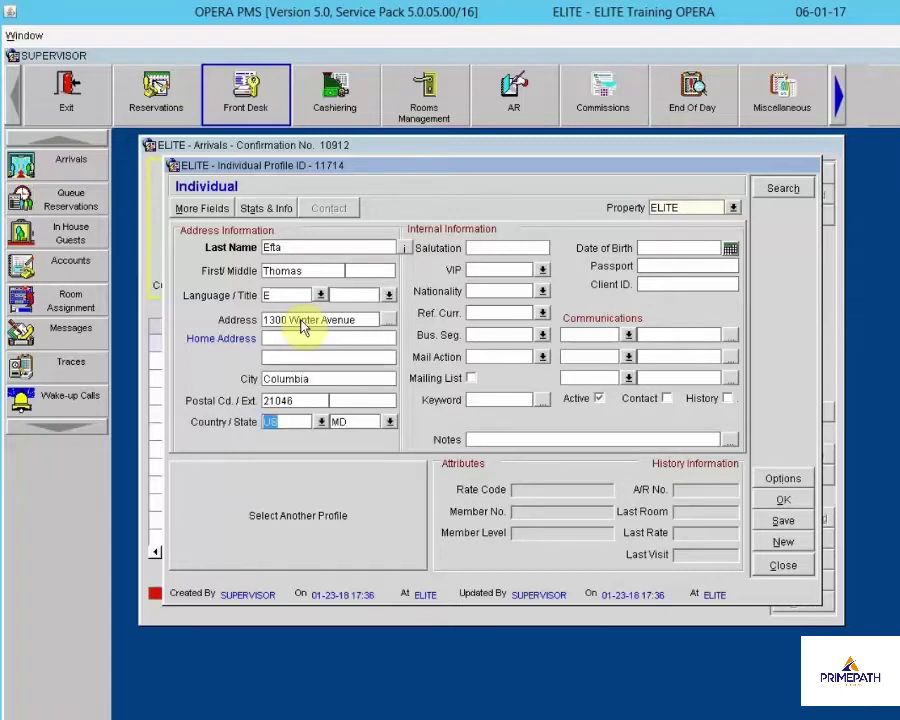
# Add the guest's HOME phone number and EMAIL address as Communications entries
pyautogui.click(628, 335)
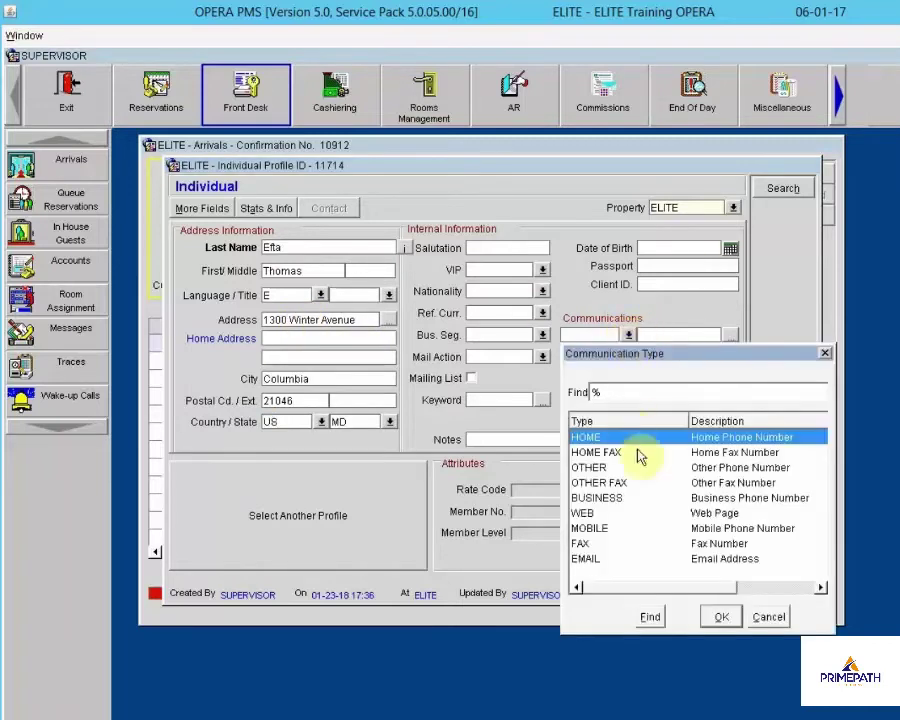
pyautogui.click(721, 616)
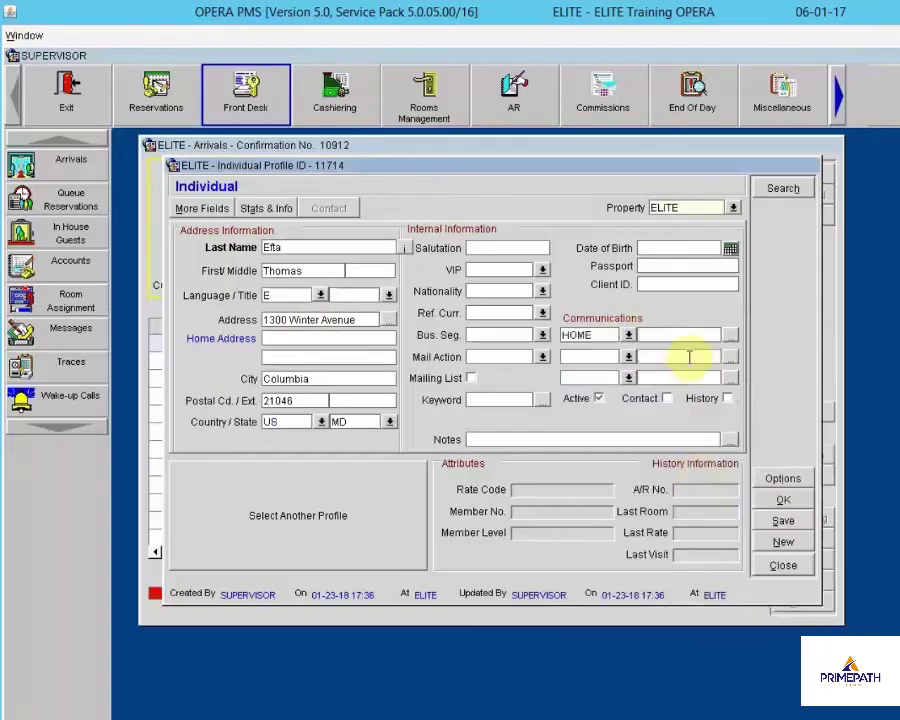
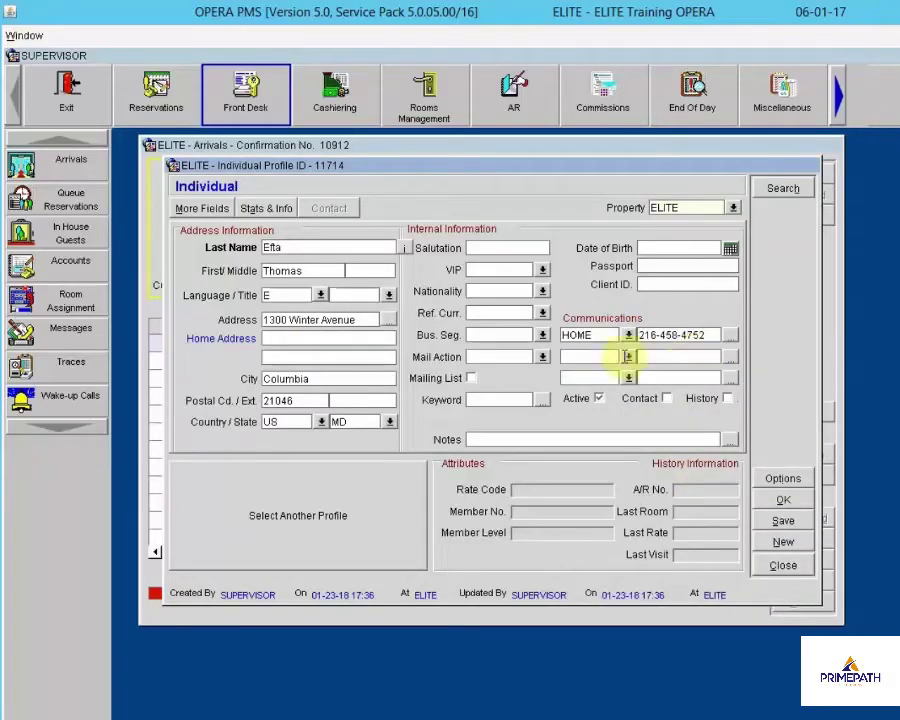
pyautogui.click(628, 357)
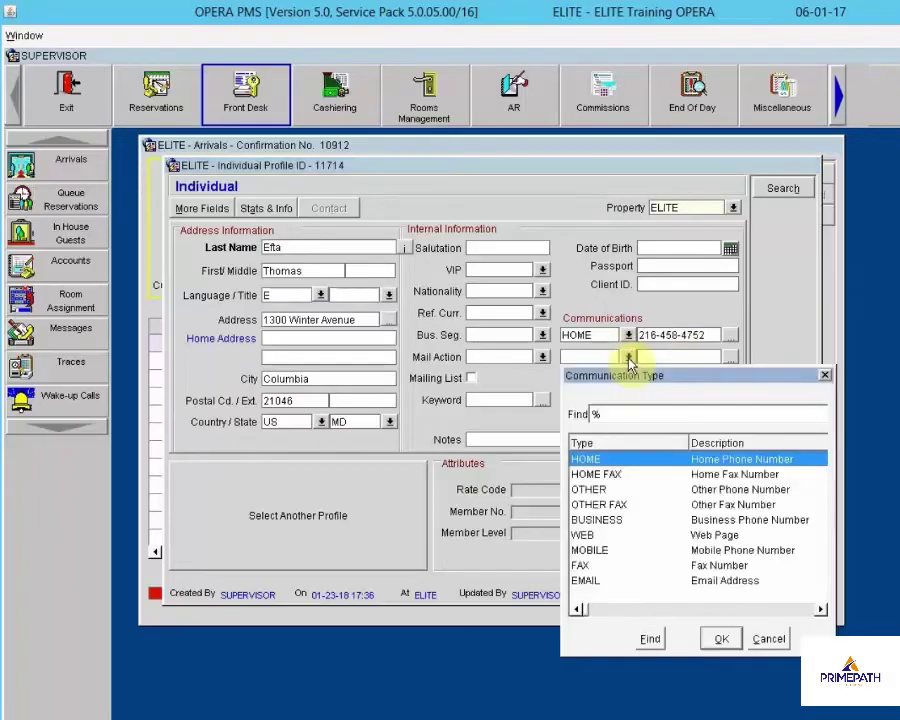
pyautogui.click(627, 581)
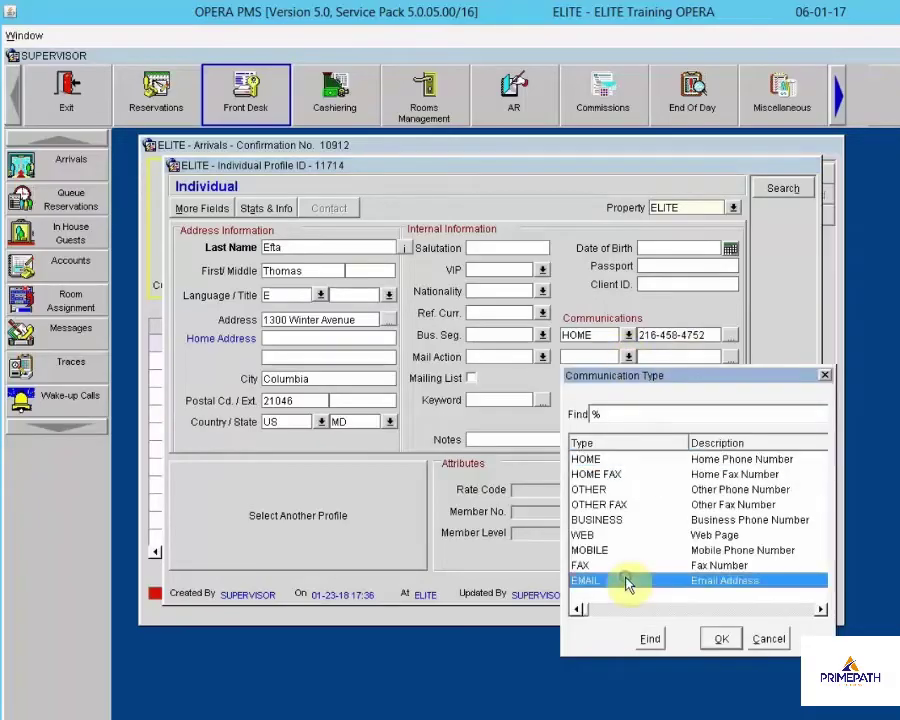
pyautogui.click(721, 638)
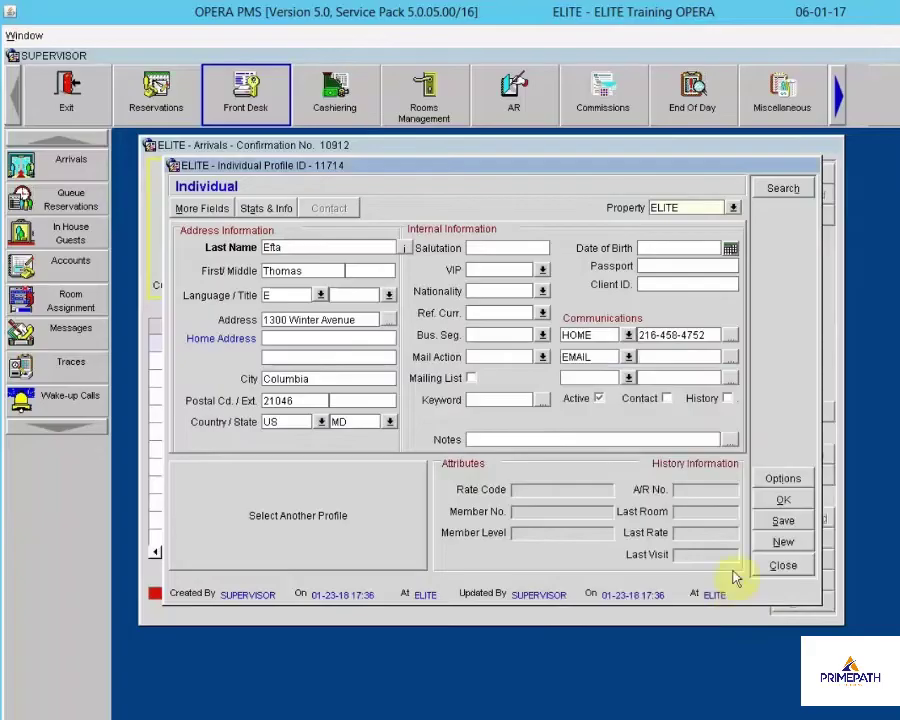
pyautogui.press('Tab')
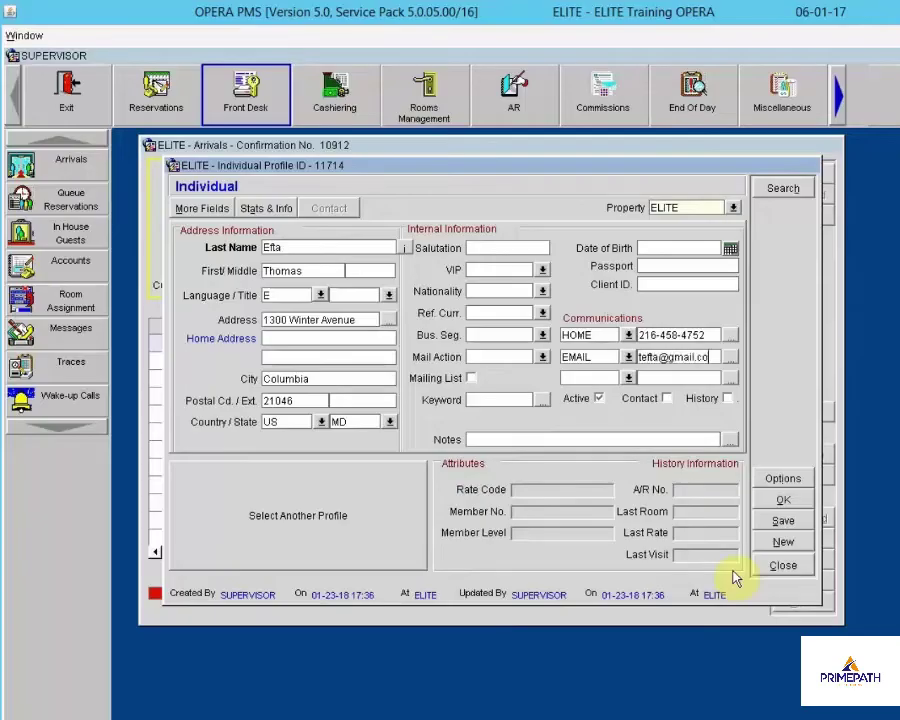
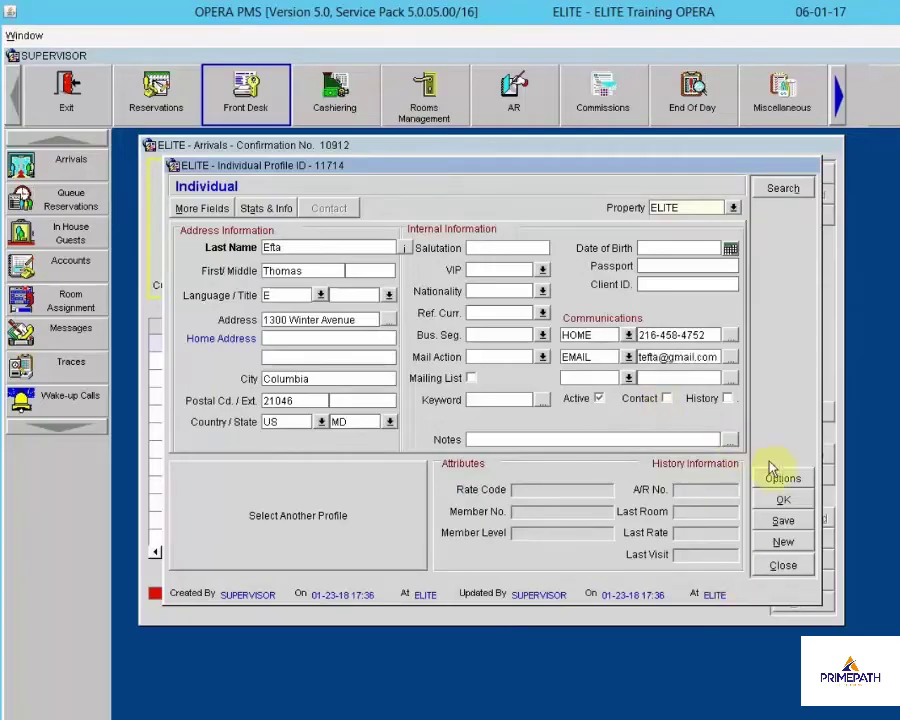
pyautogui.press('Tab')
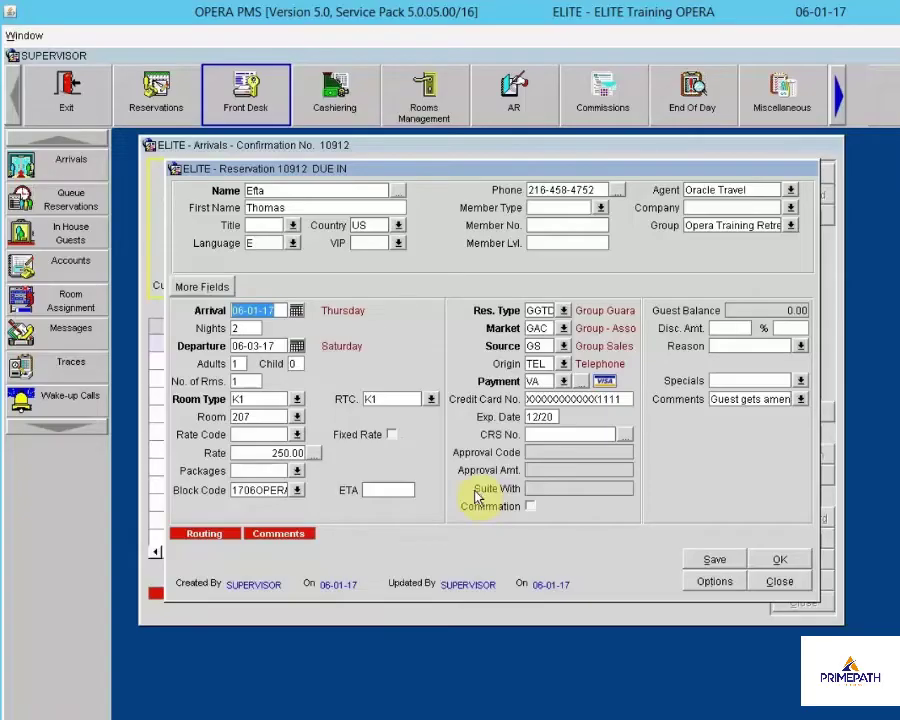
# Open the Reservation Options for reservation 10912
pyautogui.click(712, 582)
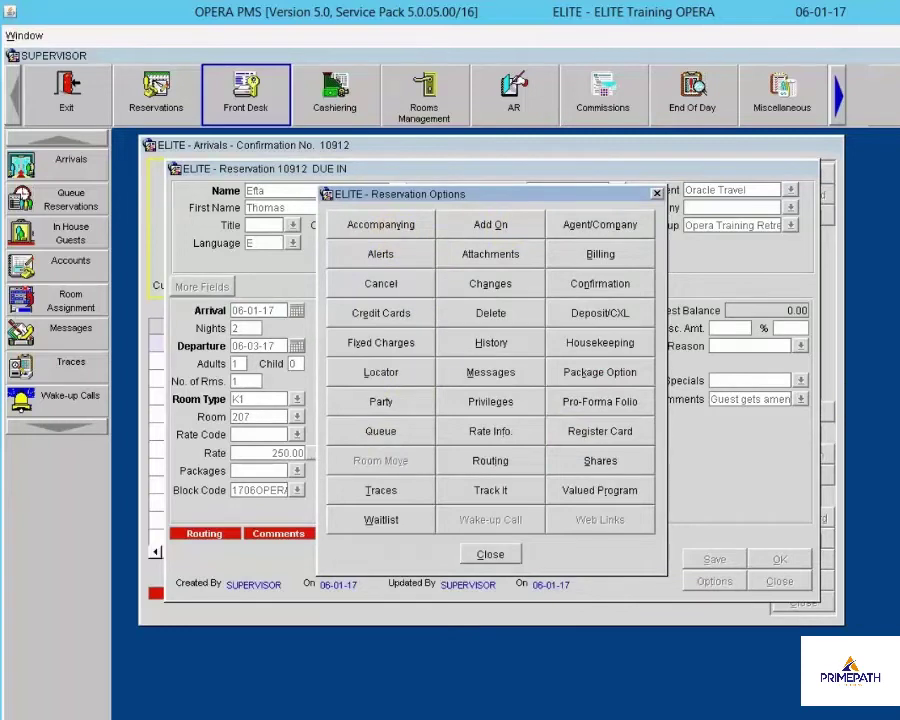
# Queue reservation 10912 as queue number 1, then close it back to the Arrivals list
pyautogui.click(374, 430)
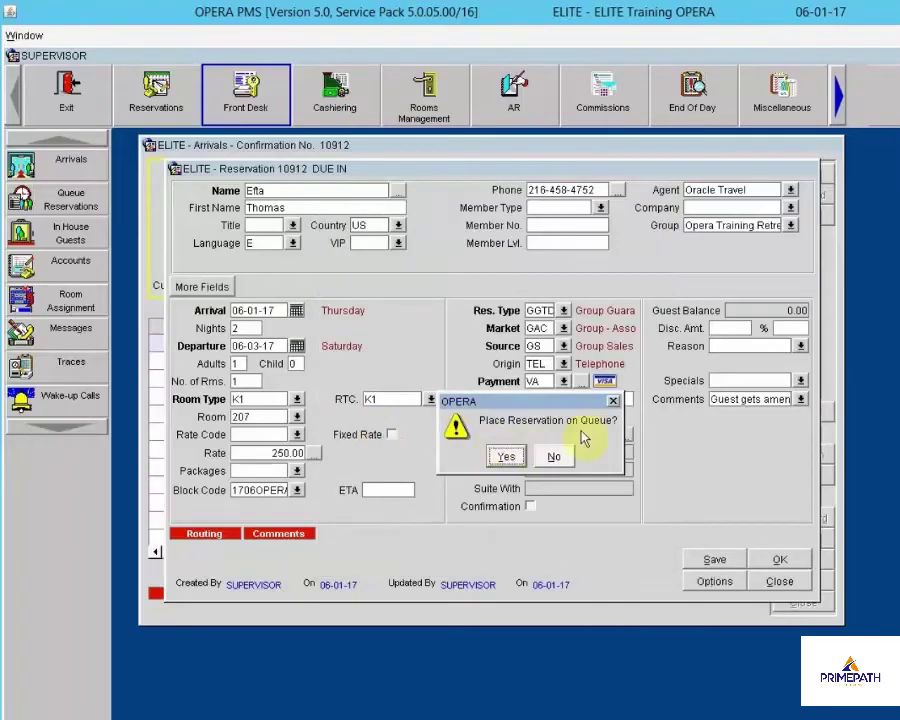
pyautogui.click(512, 457)
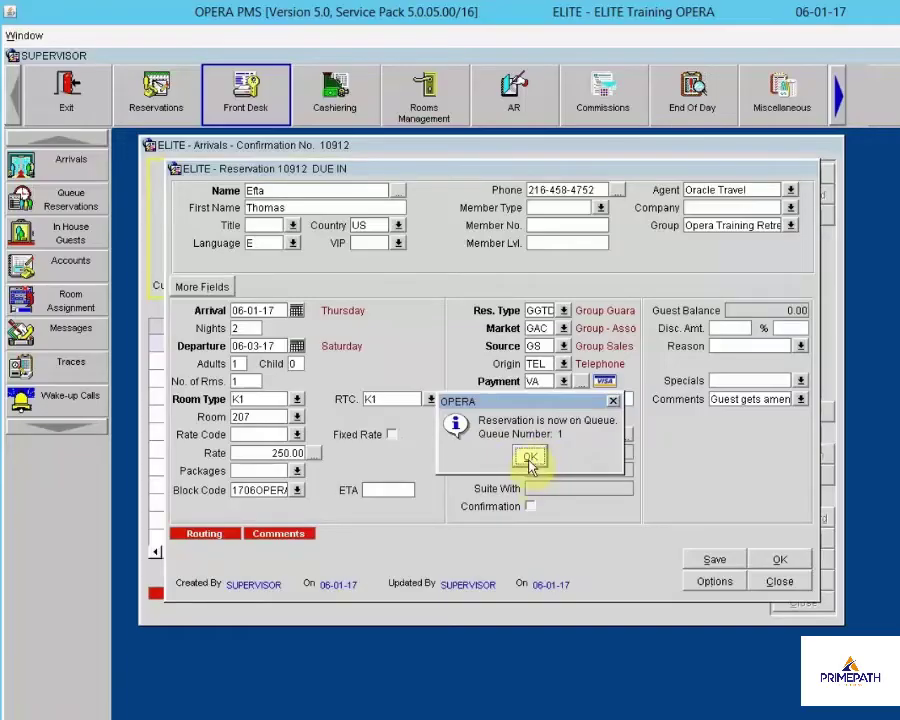
pyautogui.click(530, 460)
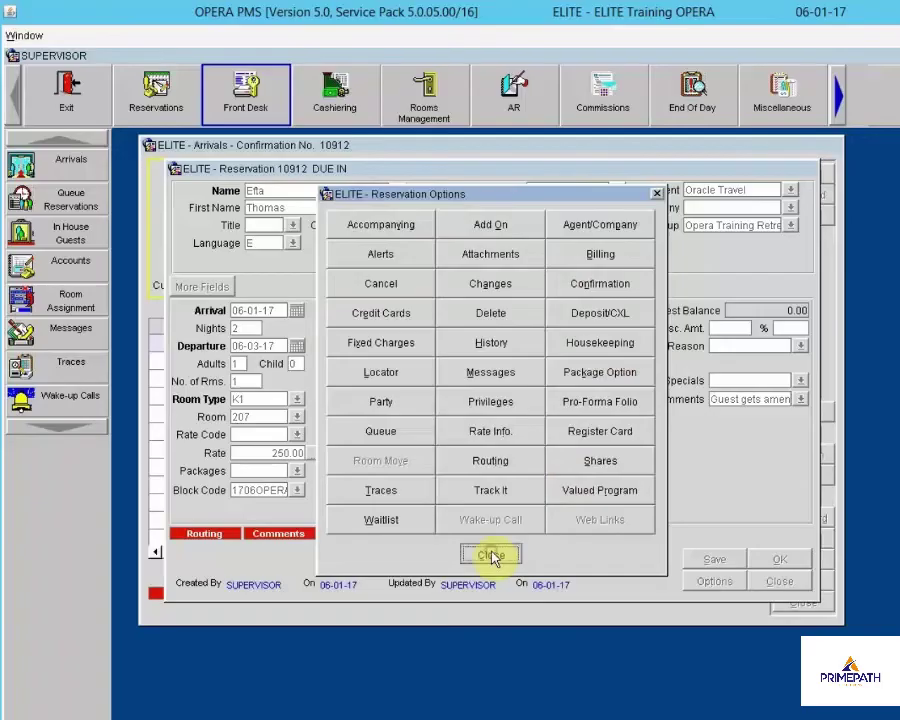
pyautogui.click(490, 557)
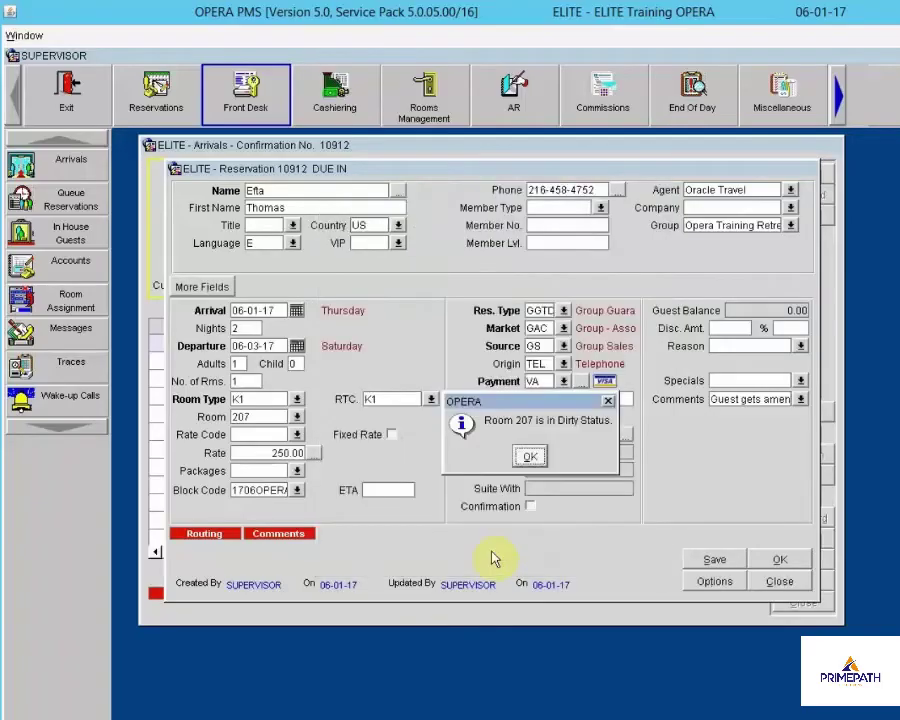
pyautogui.click(530, 458)
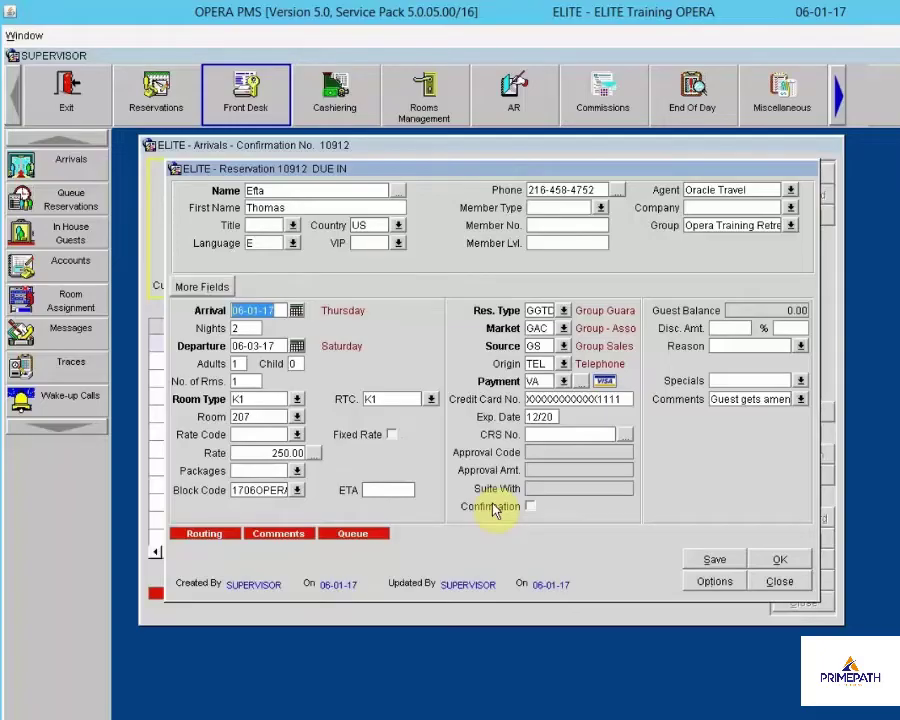
pyautogui.click(779, 583)
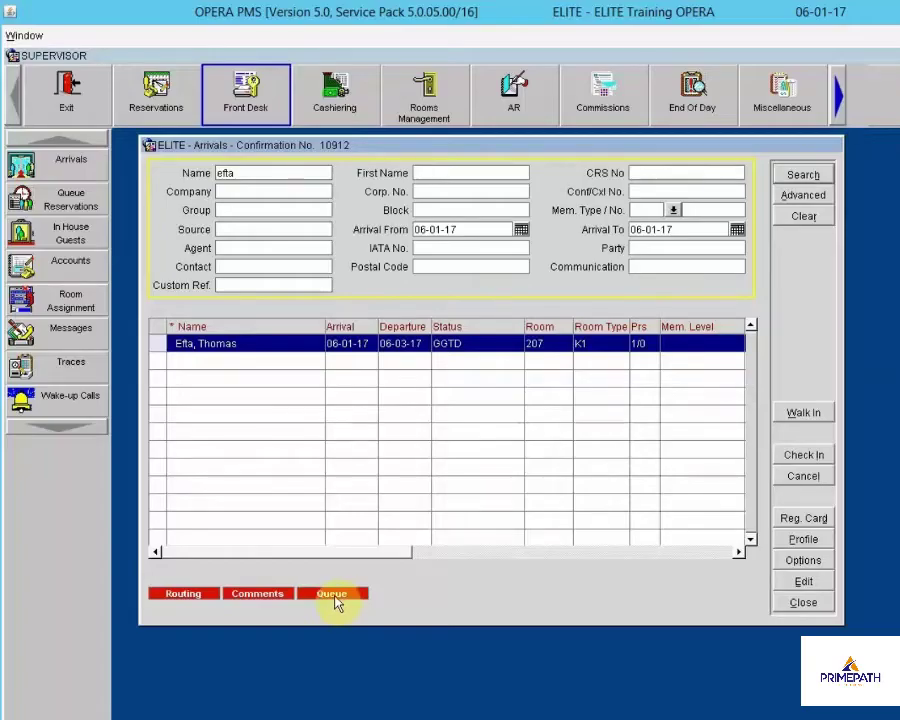
pyautogui.click(788, 607)
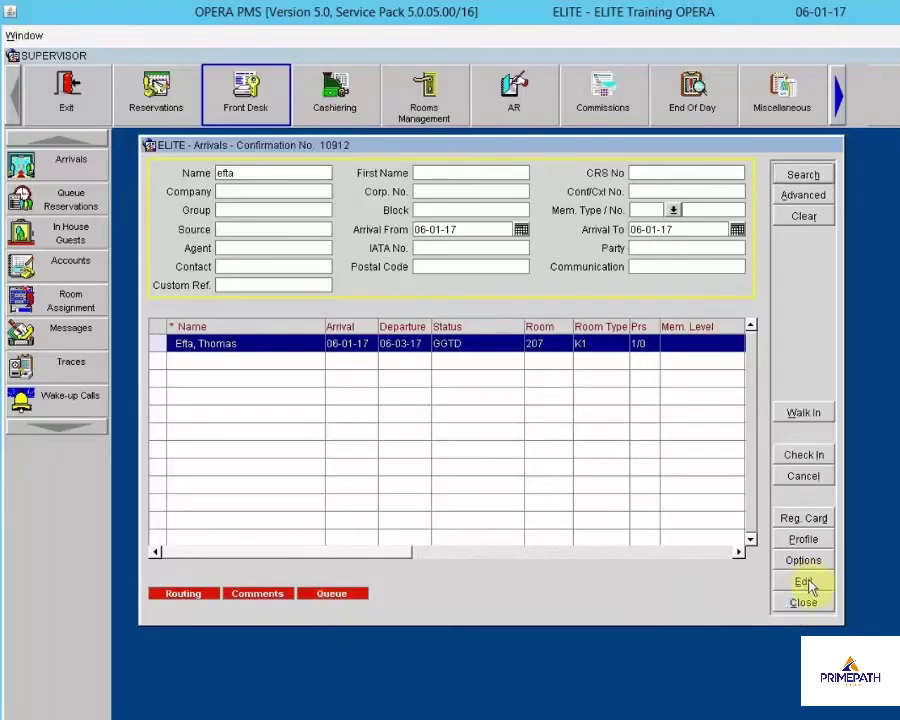
pyautogui.click(806, 584)
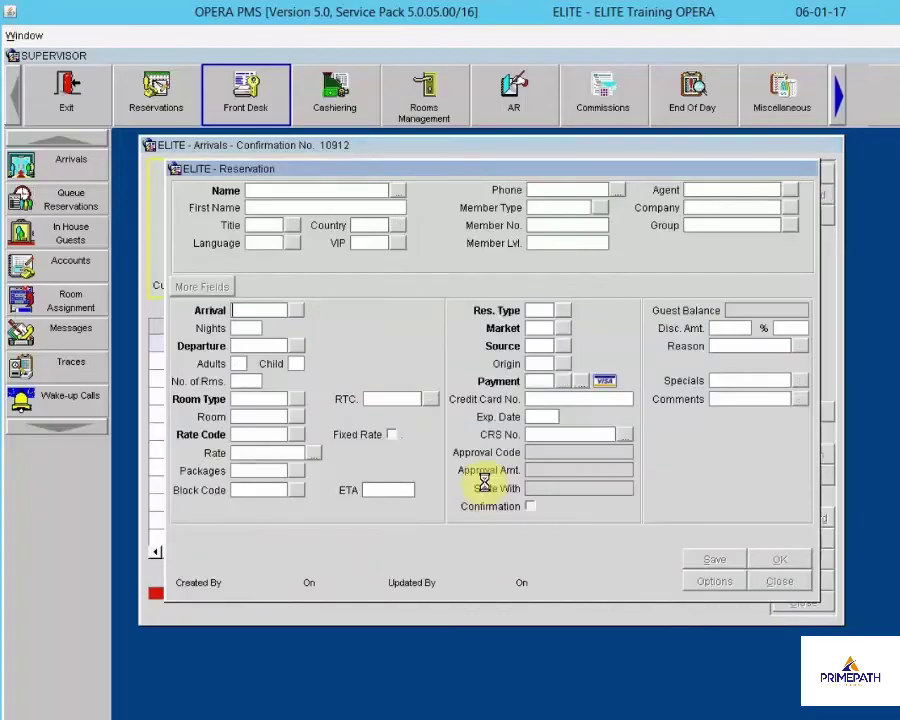
pyautogui.click(532, 452)
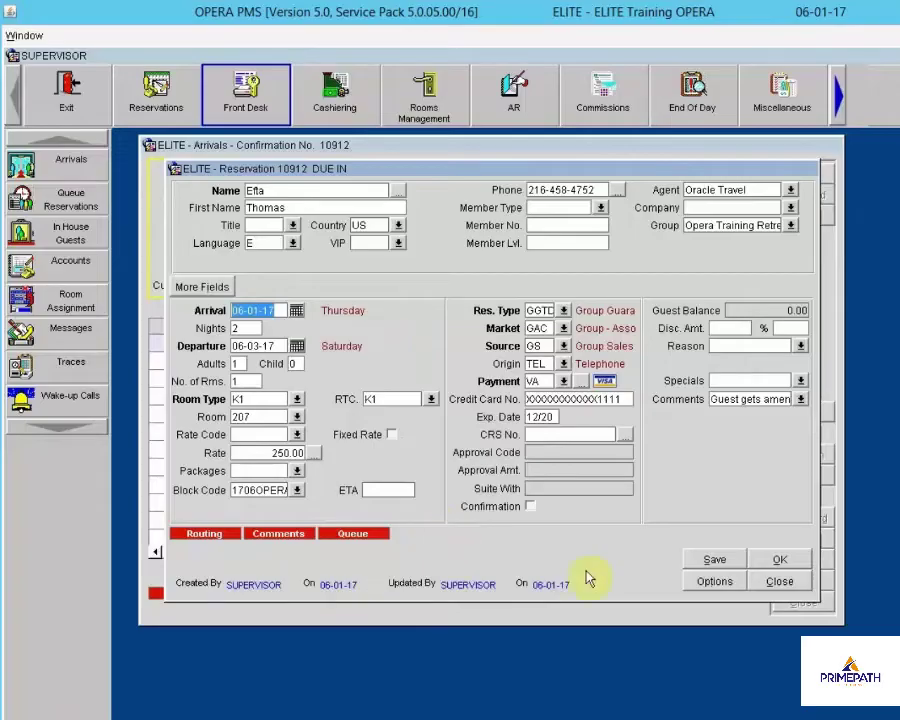
pyautogui.click(706, 586)
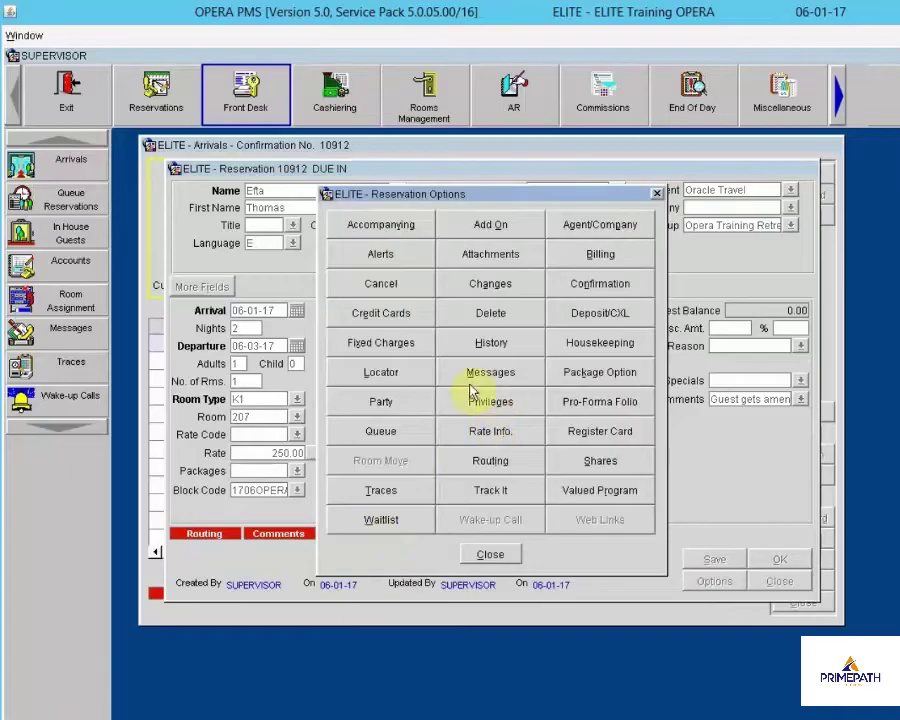
pyautogui.click(491, 402)
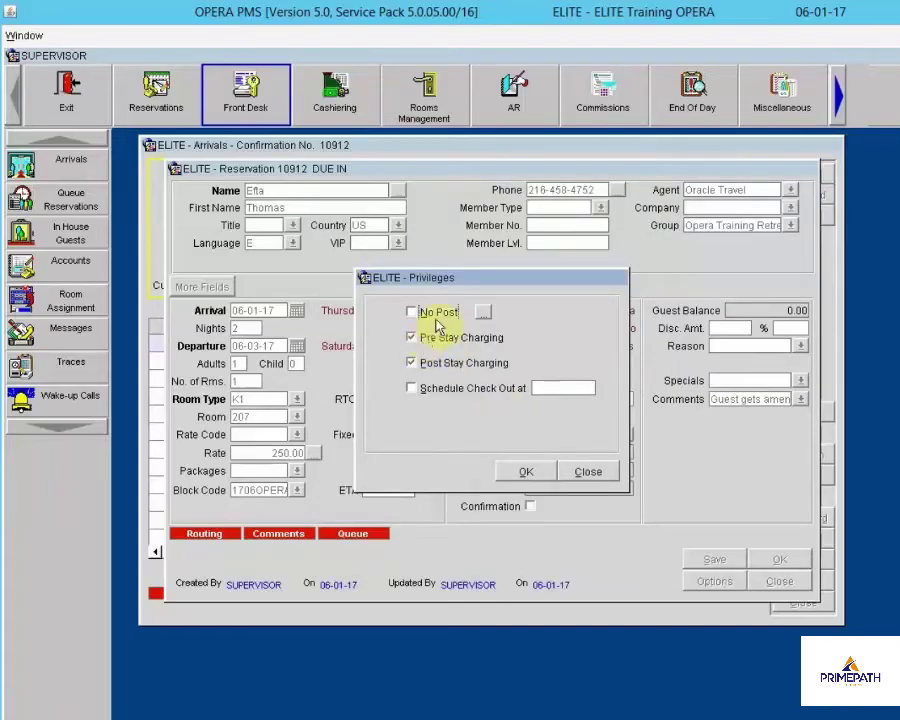
pyautogui.moveTo(480, 287); pyautogui.dragTo(648, 337)
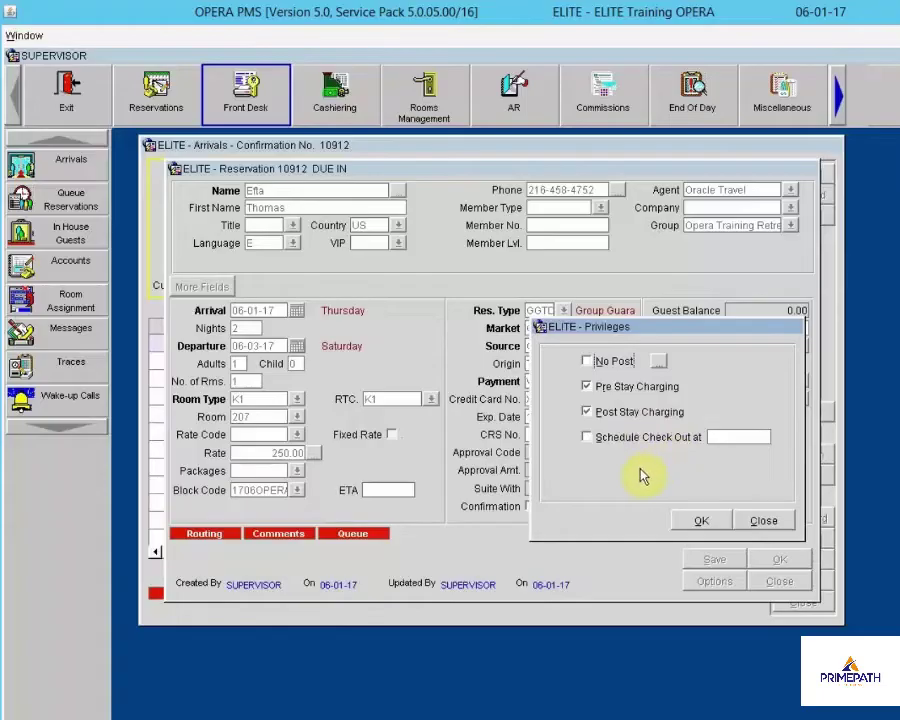
pyautogui.click(703, 518)
pyautogui.click(508, 550)
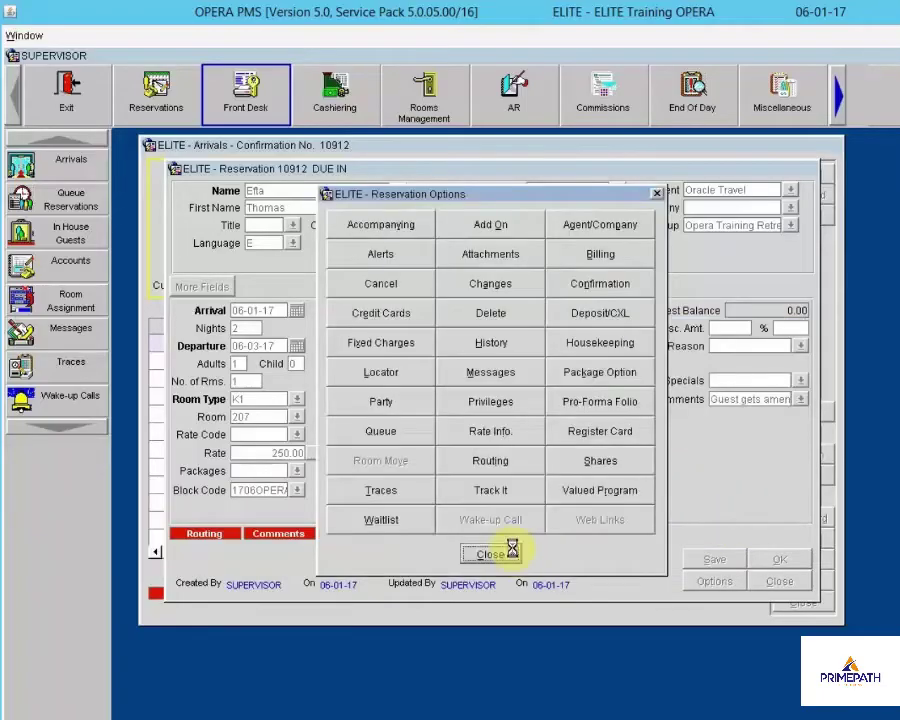
# Review the Visa card authorization on reservation 10912, then close back to the reservation form
pyautogui.click(530, 456)
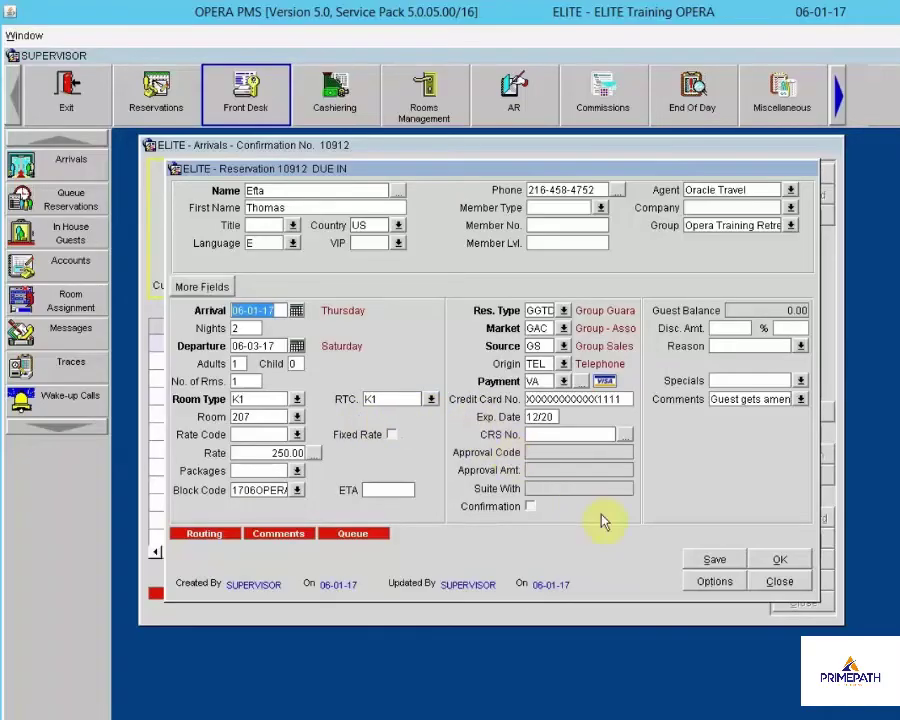
pyautogui.click(715, 581)
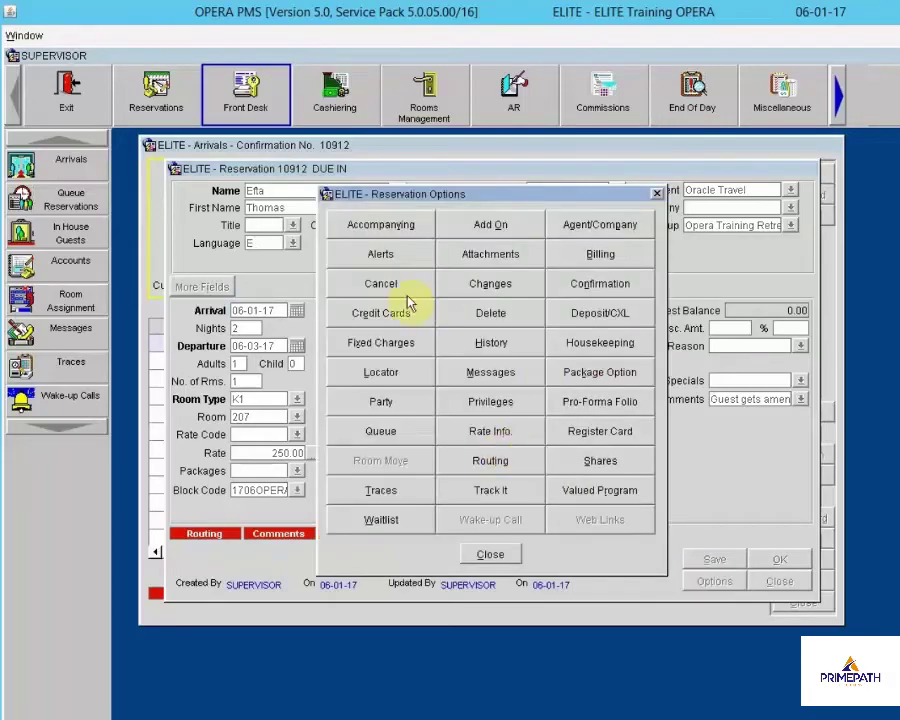
pyautogui.click(394, 312)
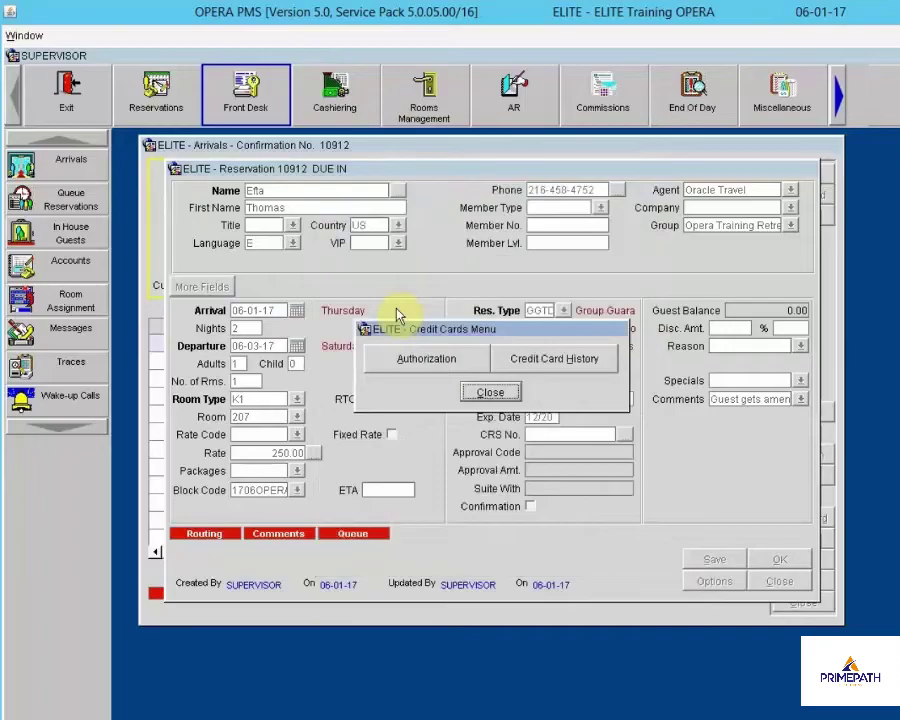
pyautogui.click(408, 362)
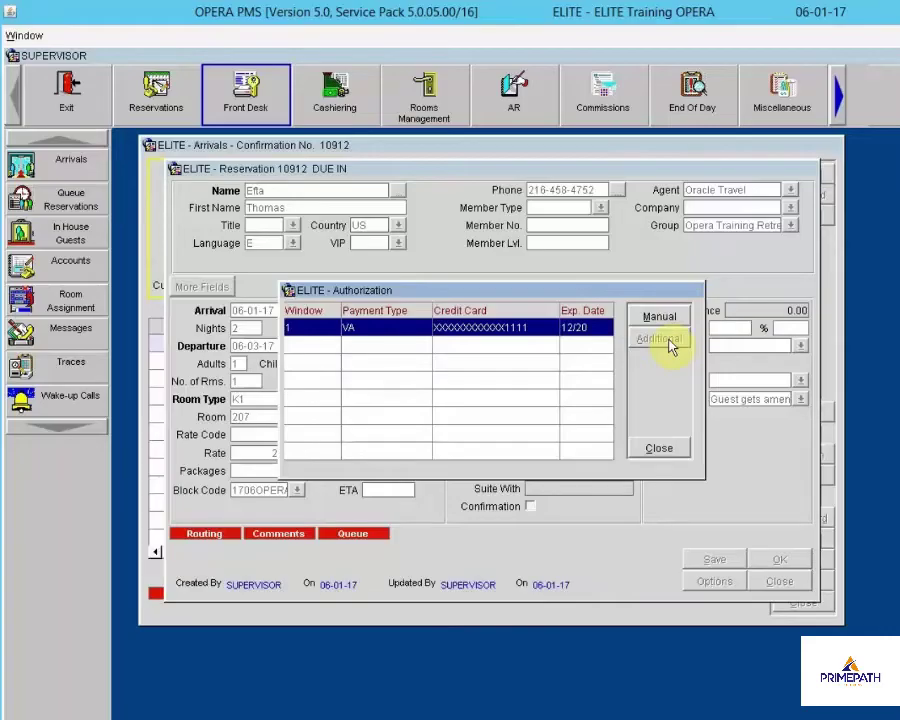
pyautogui.click(662, 449)
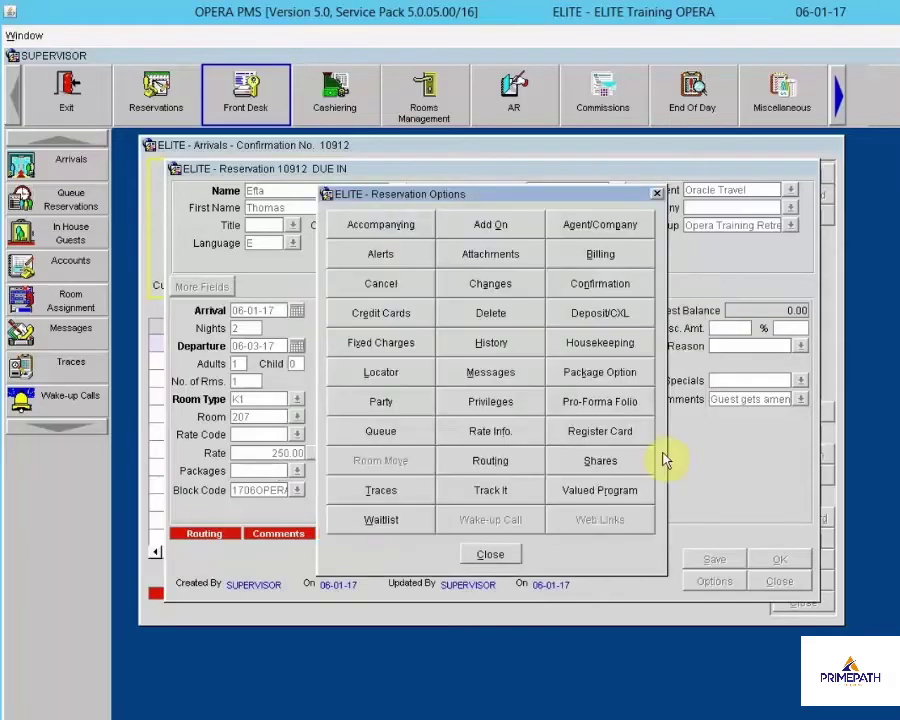
pyautogui.click(489, 552)
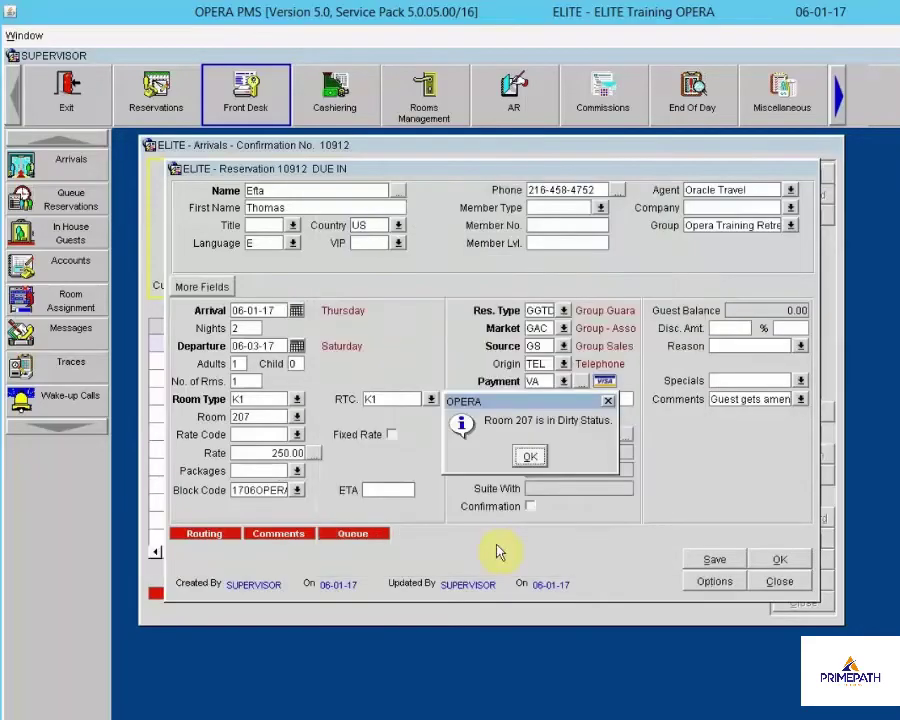
# Dismiss the room 207 dirty notice and close reservation 10912 and the Arrivals search
pyautogui.click(530, 456)
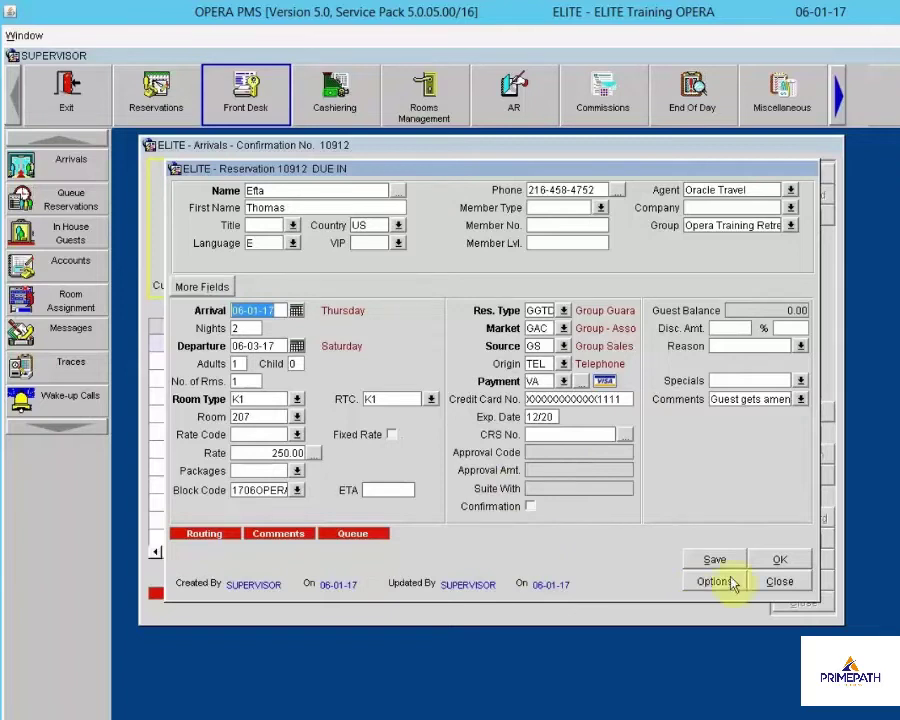
pyautogui.click(772, 583)
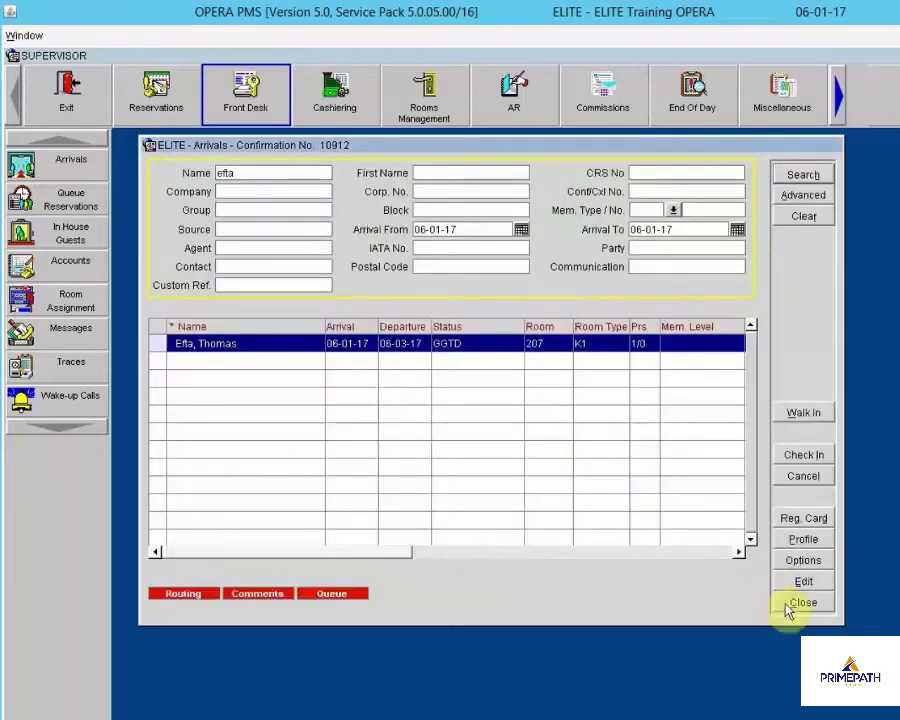
pyautogui.click(803, 603)
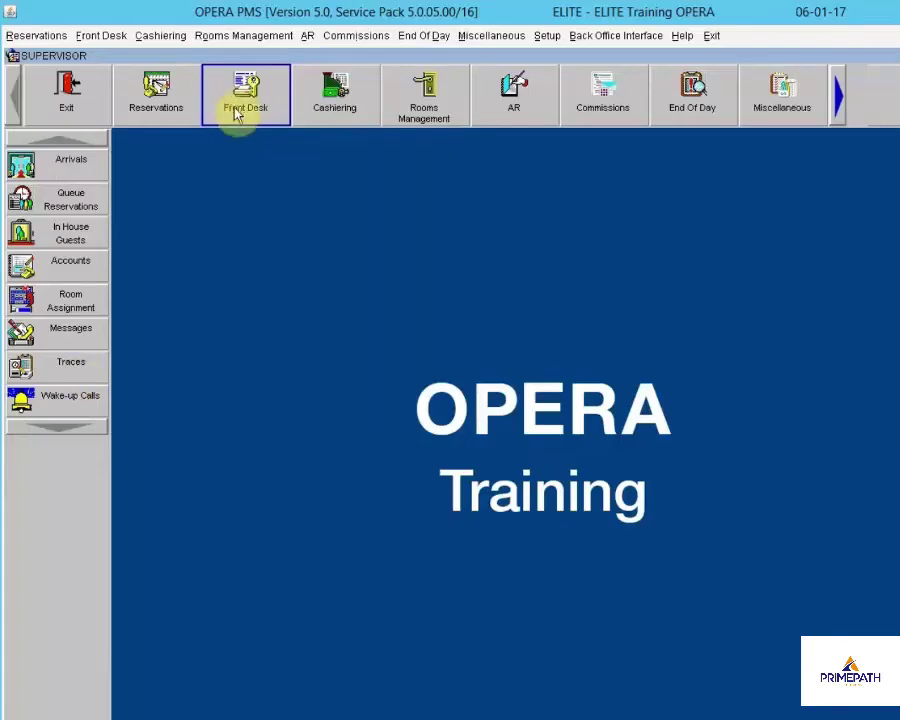
# Show Queue Reservations with the room 207 reservation queued and move the window aside
pyautogui.click(41, 200)
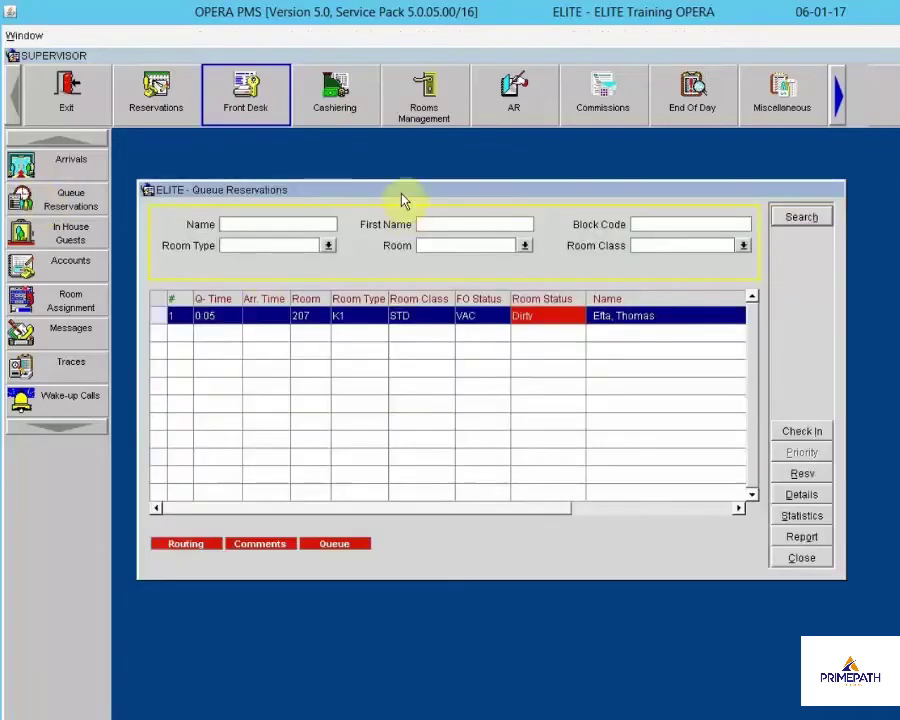
pyautogui.moveTo(404, 195); pyautogui.dragTo(378, 200)
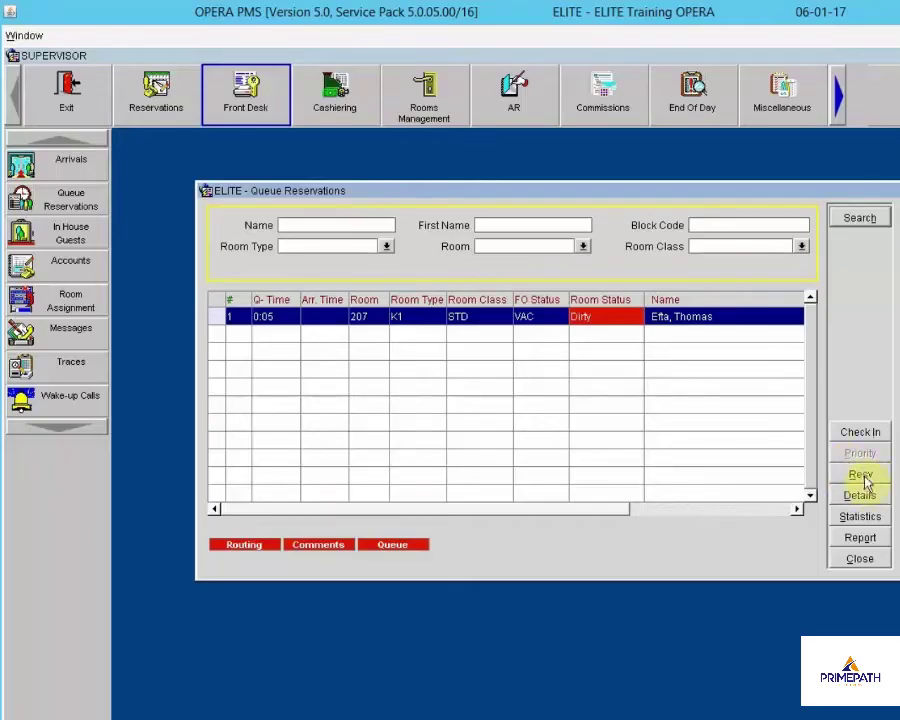
# Look at the queued room 207 reservation and then room 207's details
pyautogui.click(855, 473)
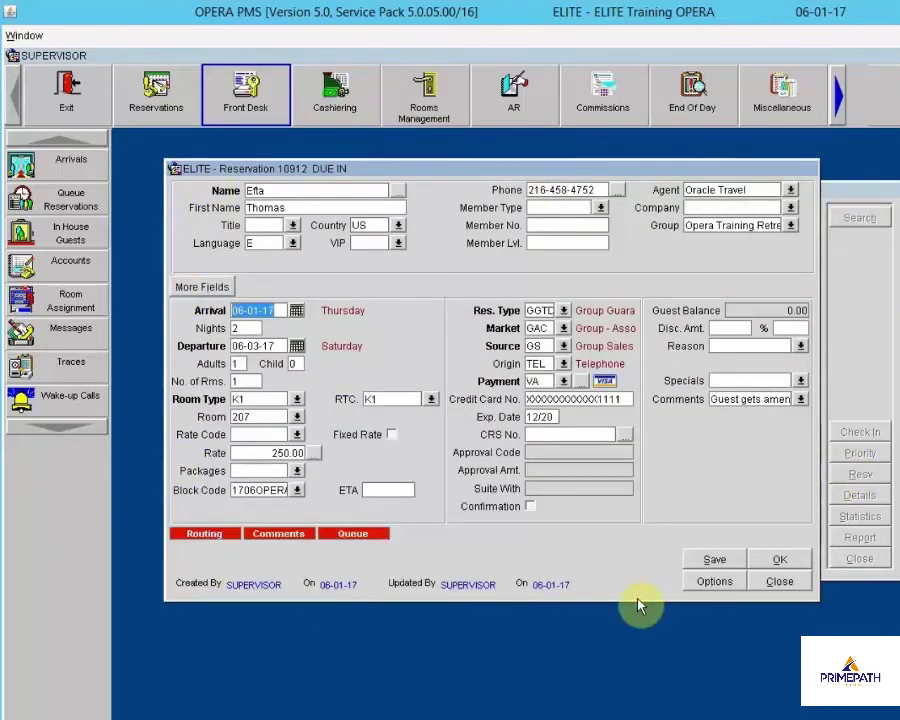
pyautogui.click(776, 581)
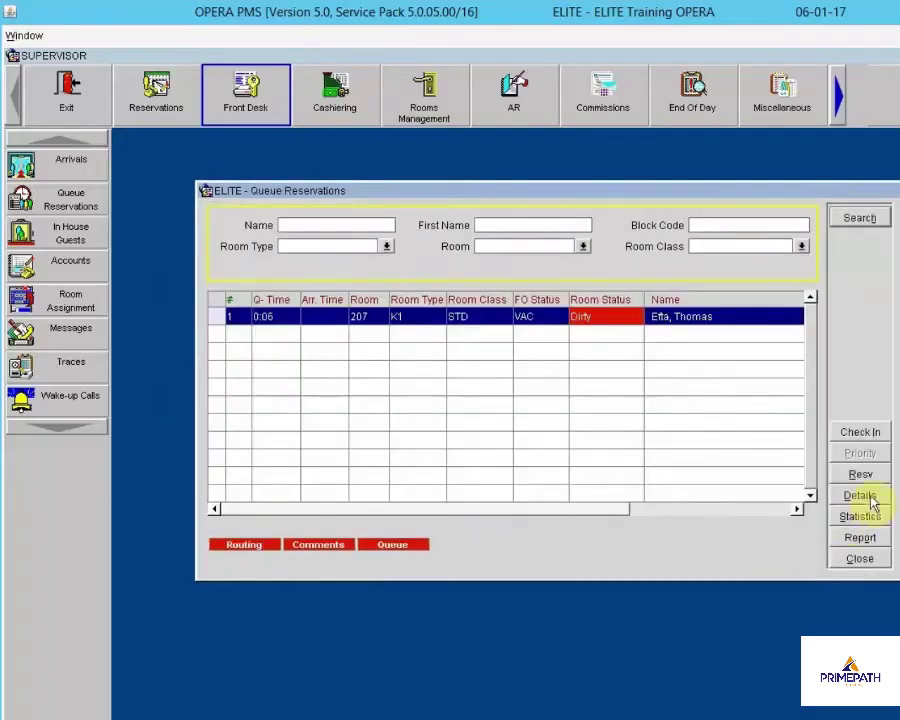
pyautogui.click(870, 496)
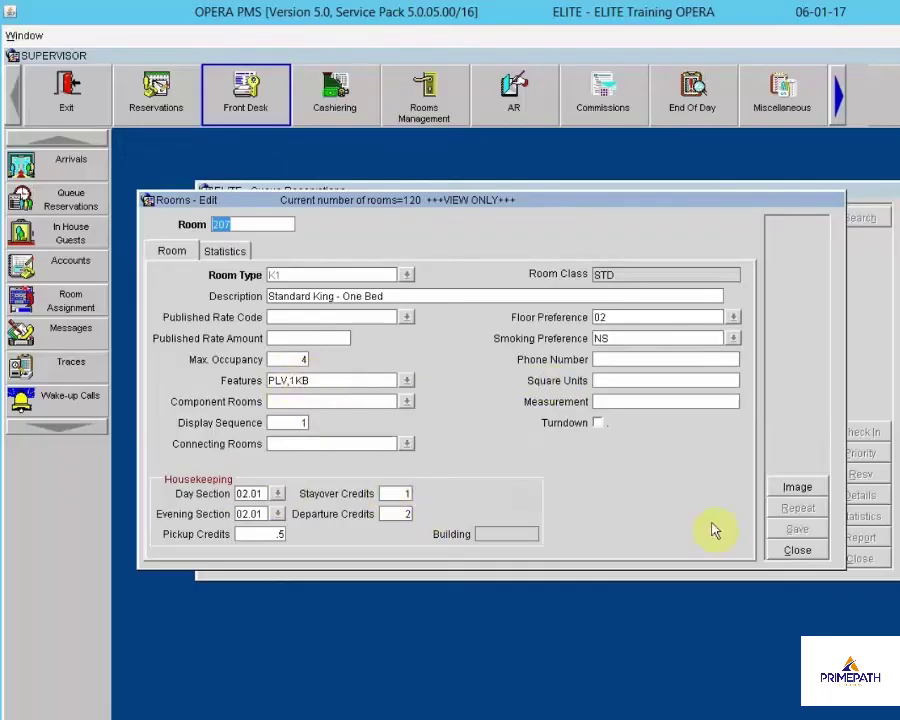
pyautogui.click(797, 550)
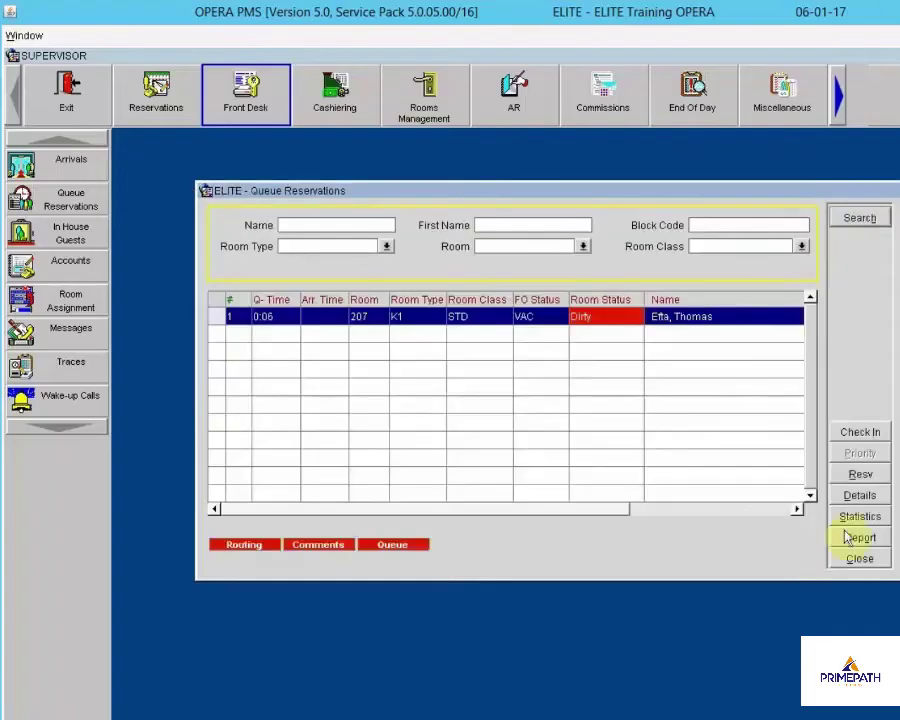
# Check the queue statistics and report options without printing, then close the queue list
pyautogui.click(862, 517)
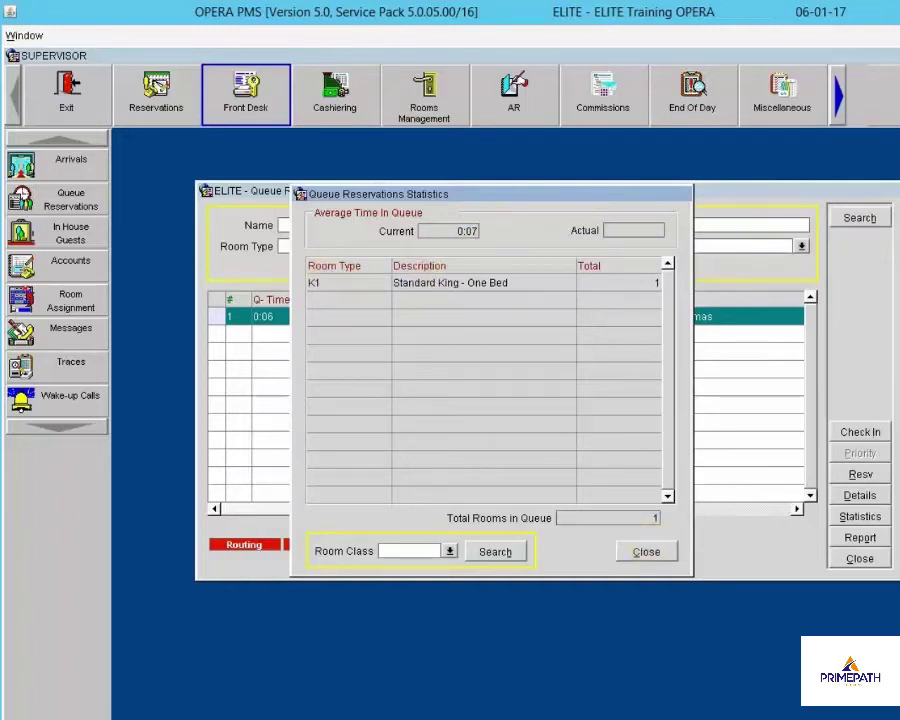
pyautogui.click(643, 557)
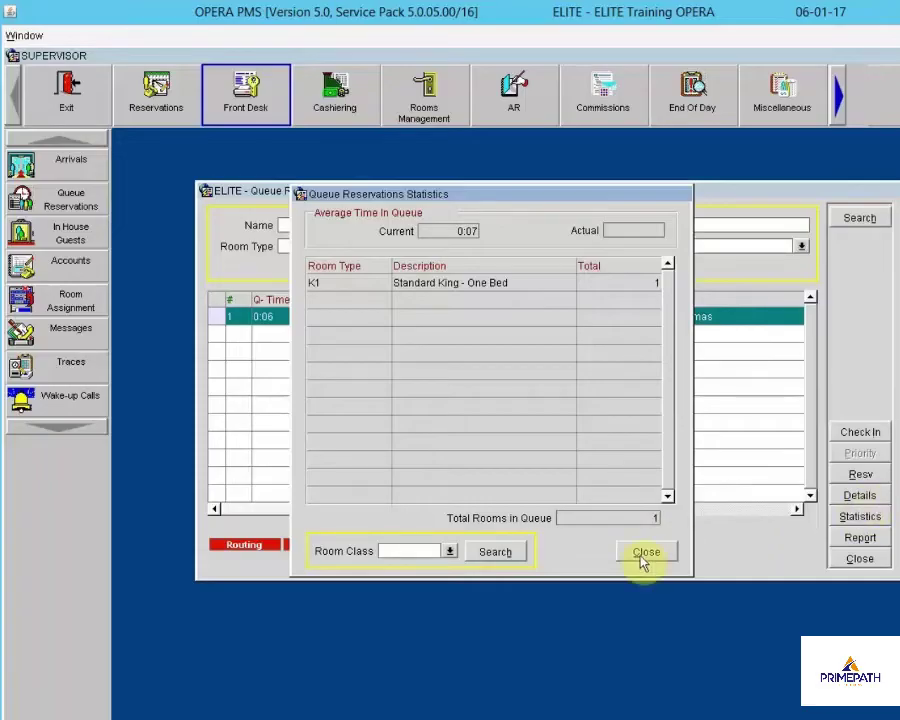
pyautogui.click(858, 541)
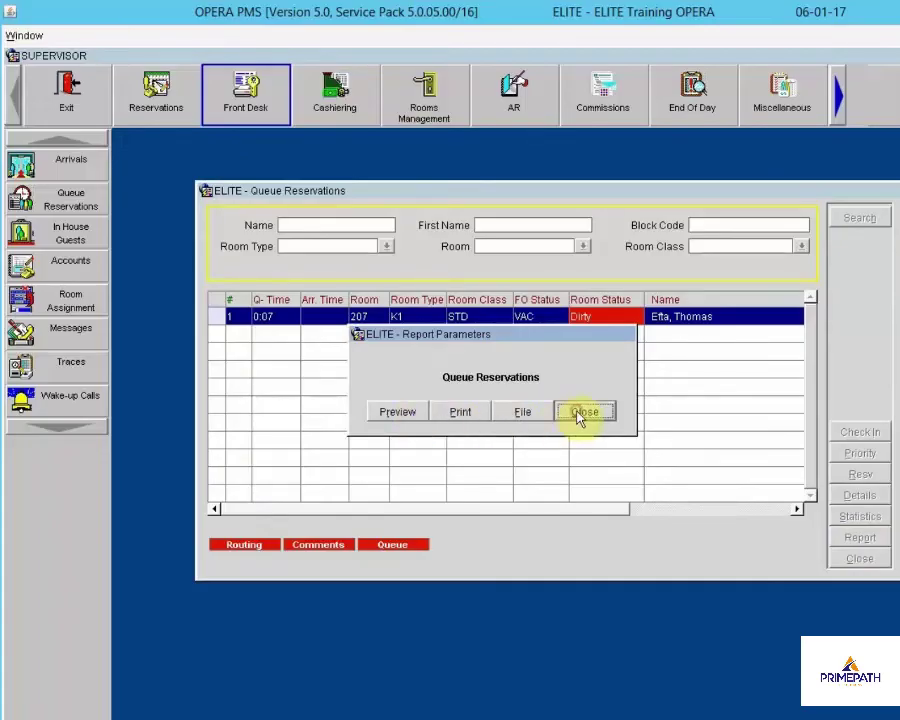
pyautogui.click(580, 415)
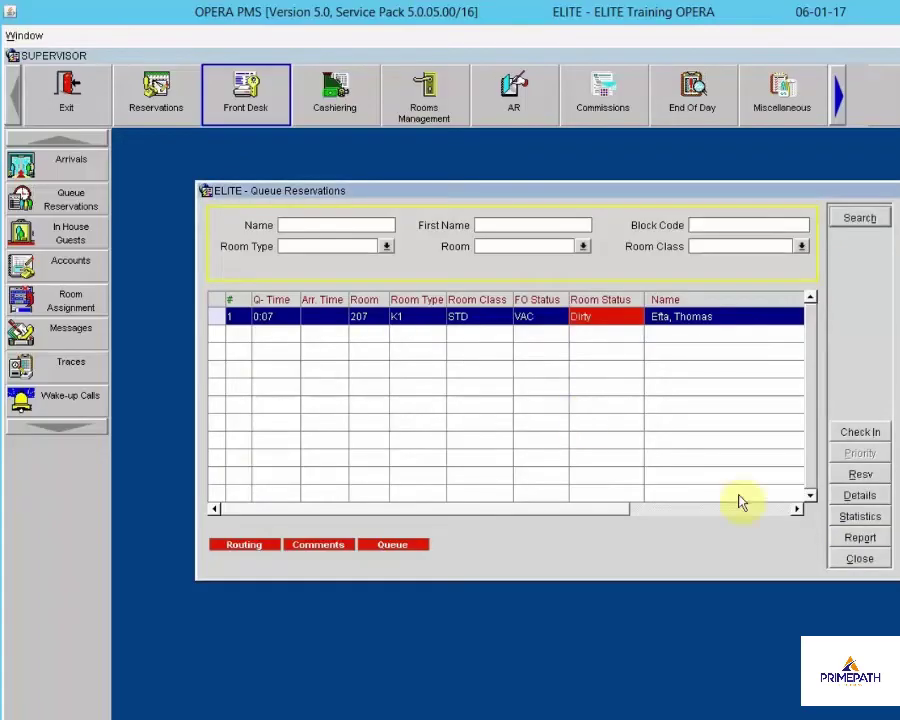
pyautogui.click(862, 562)
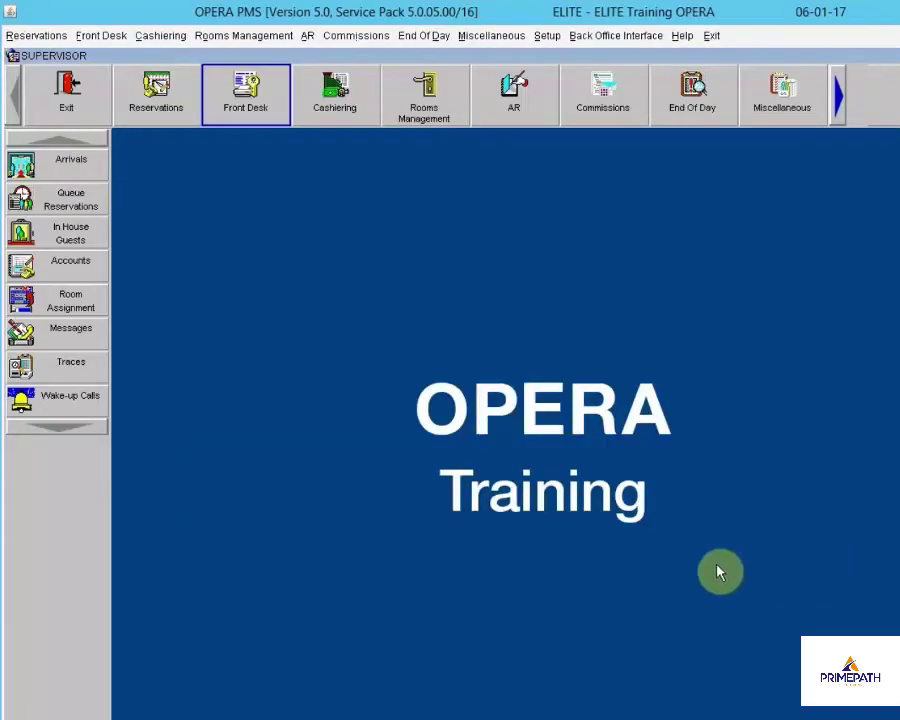
# Search today's arrivals and open the unassigned NEG1-rate reservation at 209.00
pyautogui.click(60, 165)
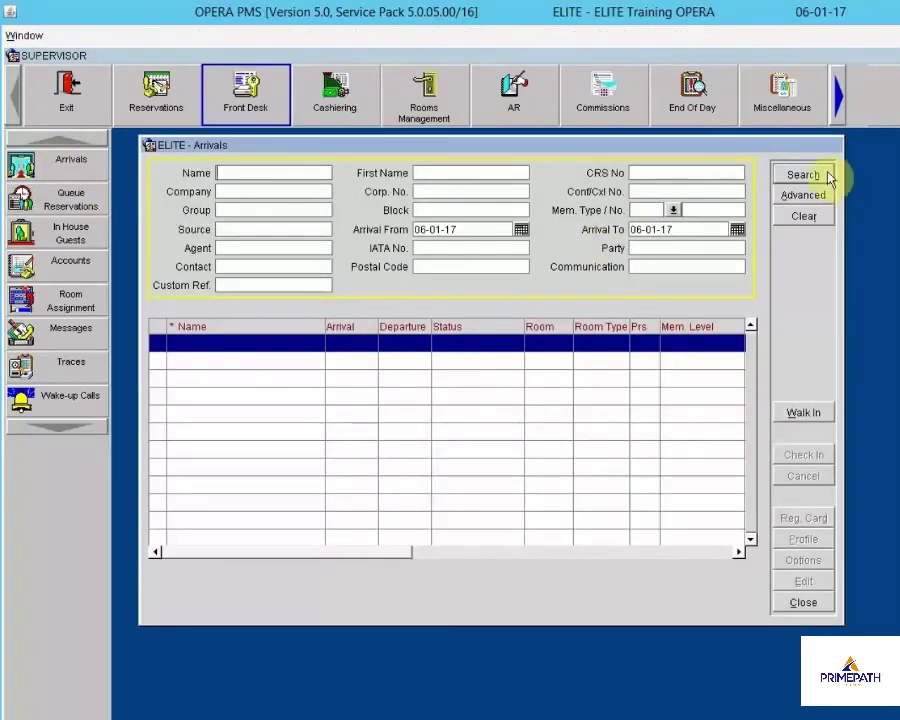
pyautogui.click(811, 175)
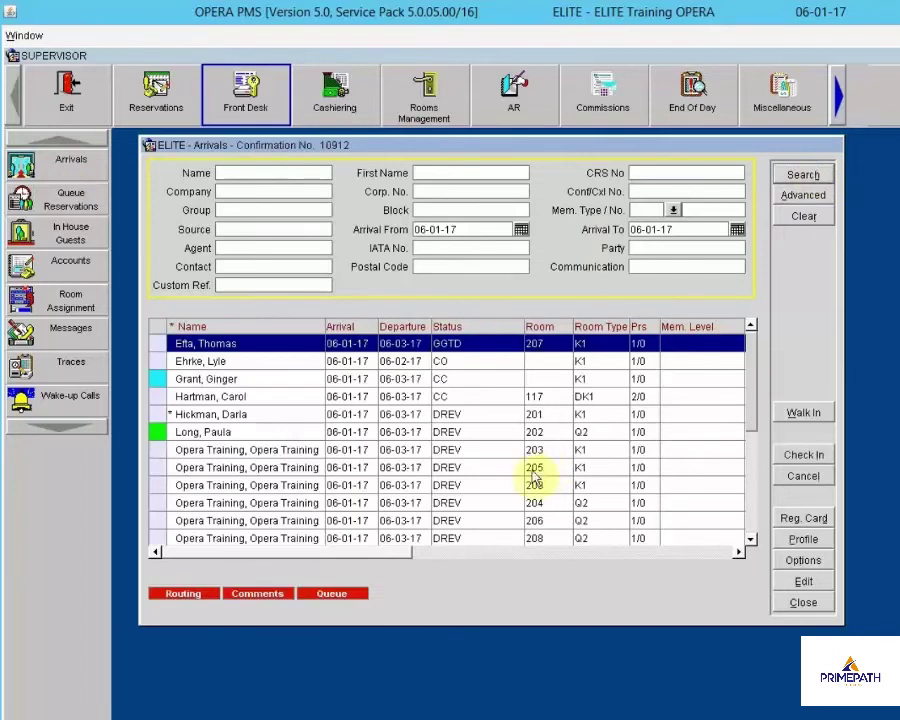
pyautogui.click(279, 380)
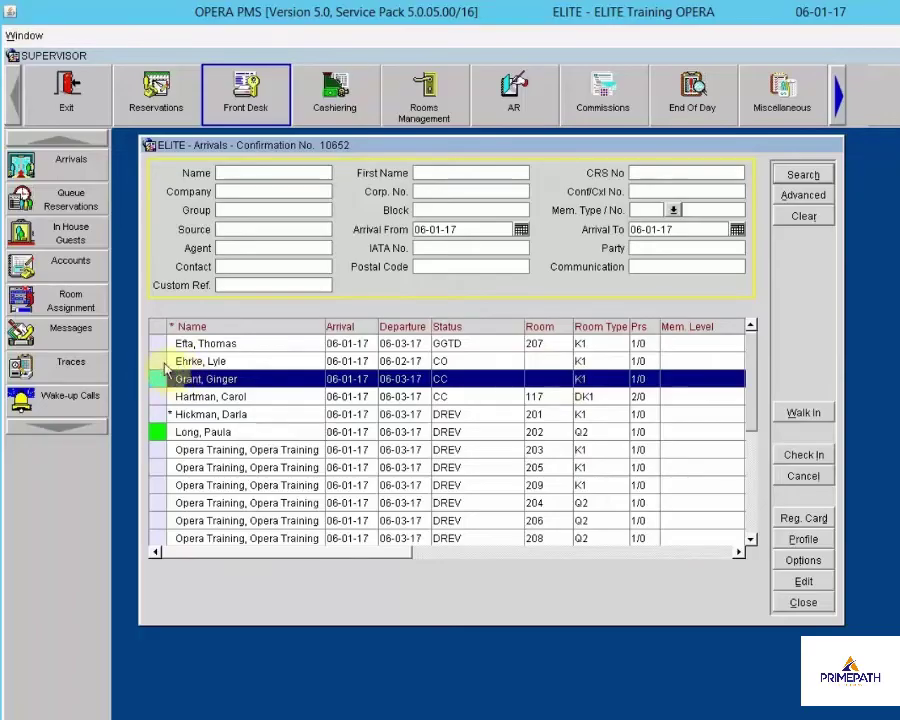
pyautogui.click(802, 581)
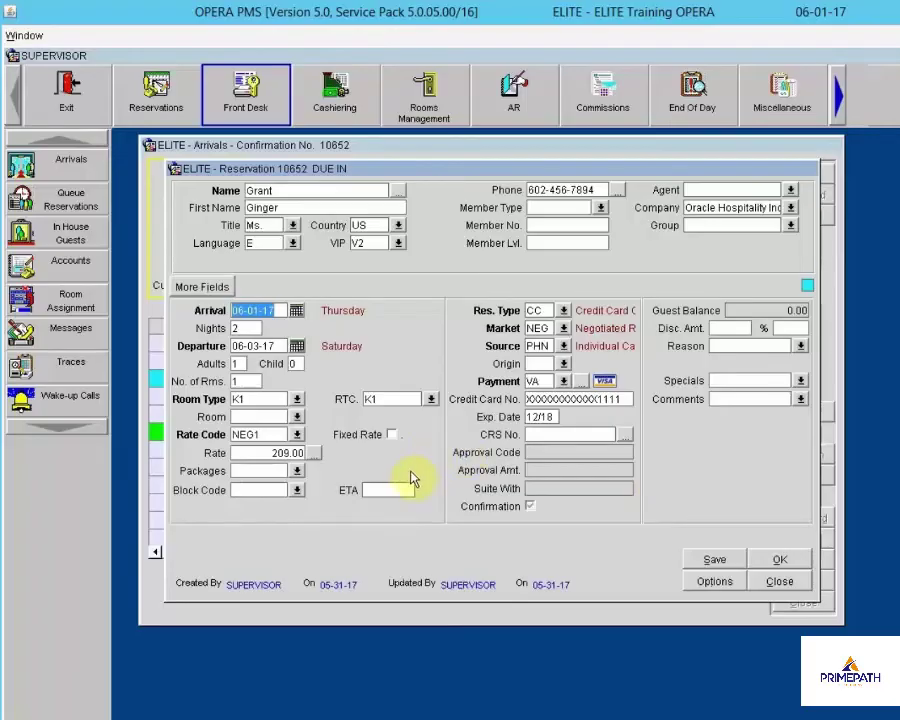
pyautogui.click(315, 456)
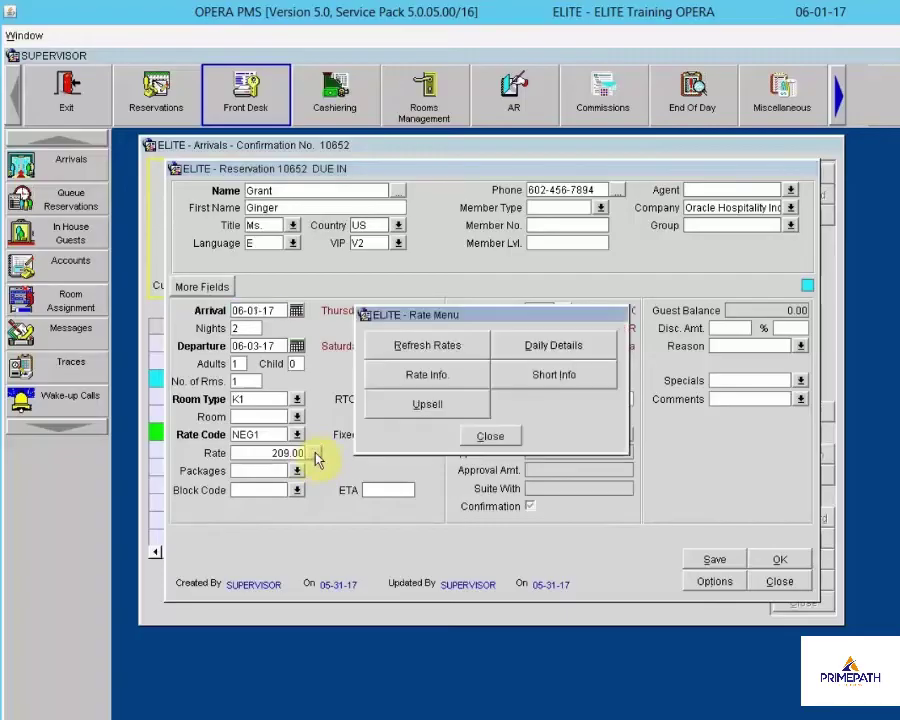
pyautogui.click(418, 380)
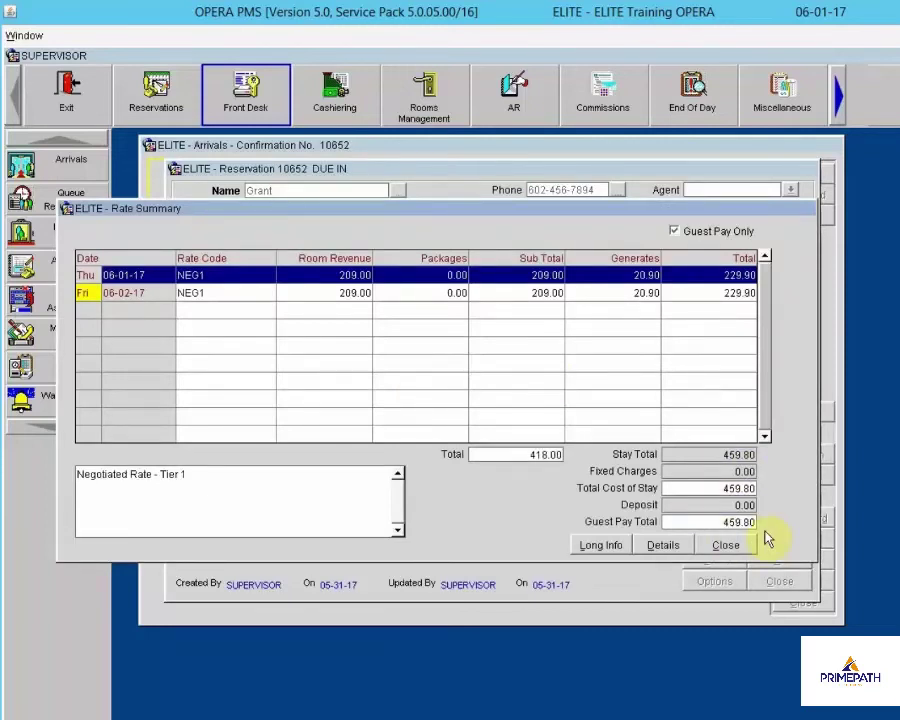
pyautogui.click(740, 545)
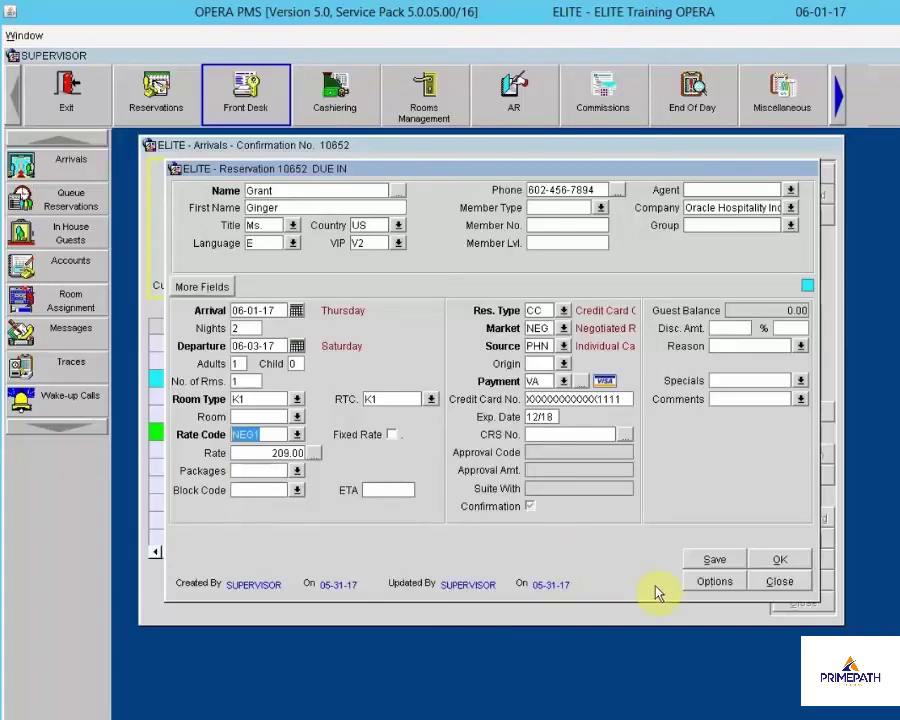
# Add a daily 1025 Rollaway Charge fixed charge of 25.00 to the reservation
pyautogui.click(717, 586)
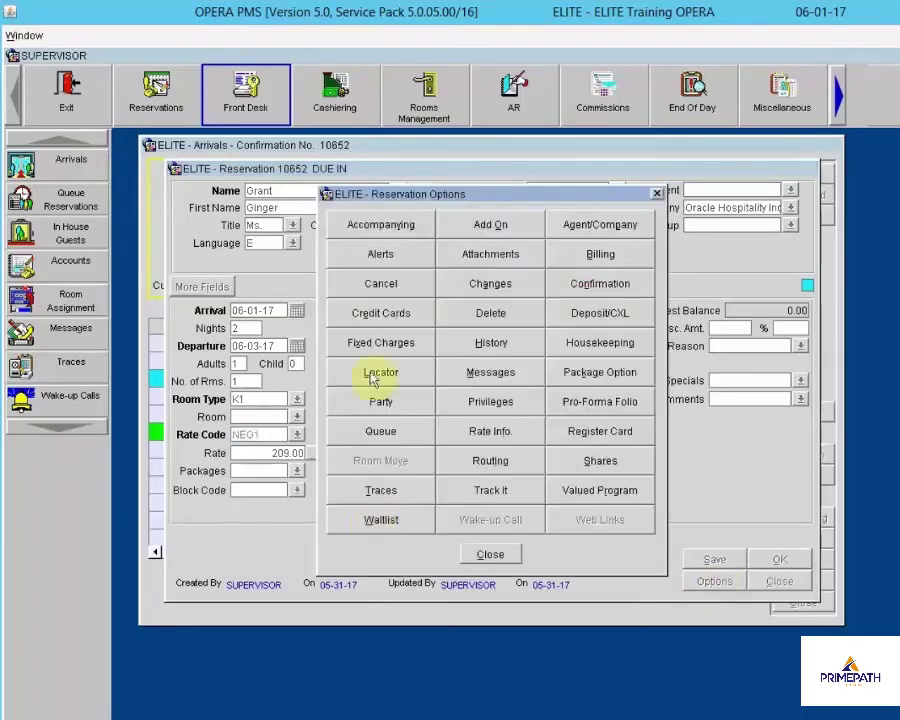
pyautogui.click(381, 342)
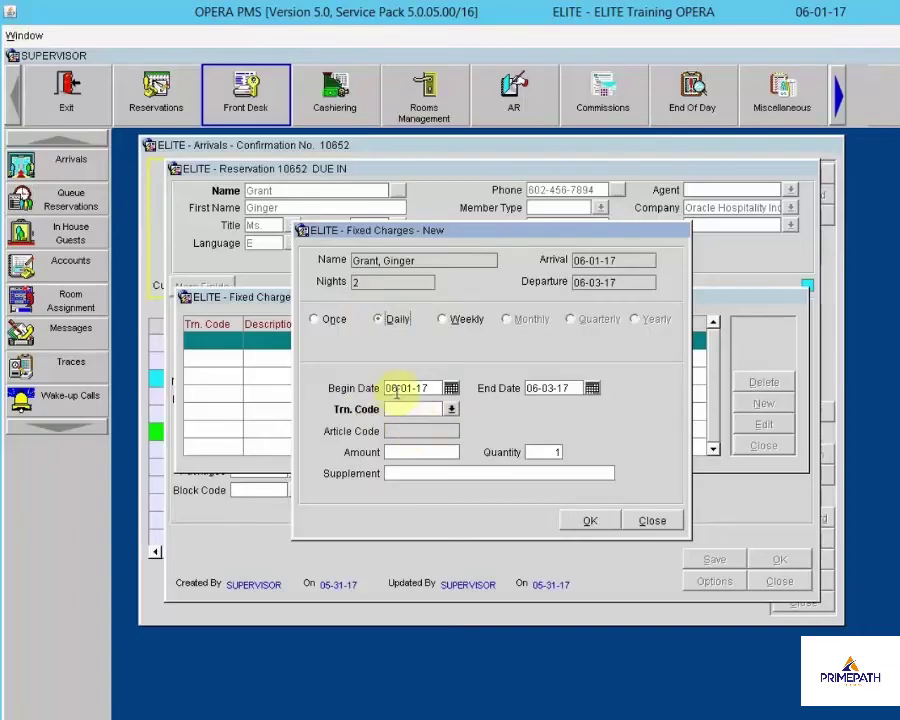
pyautogui.click(452, 409)
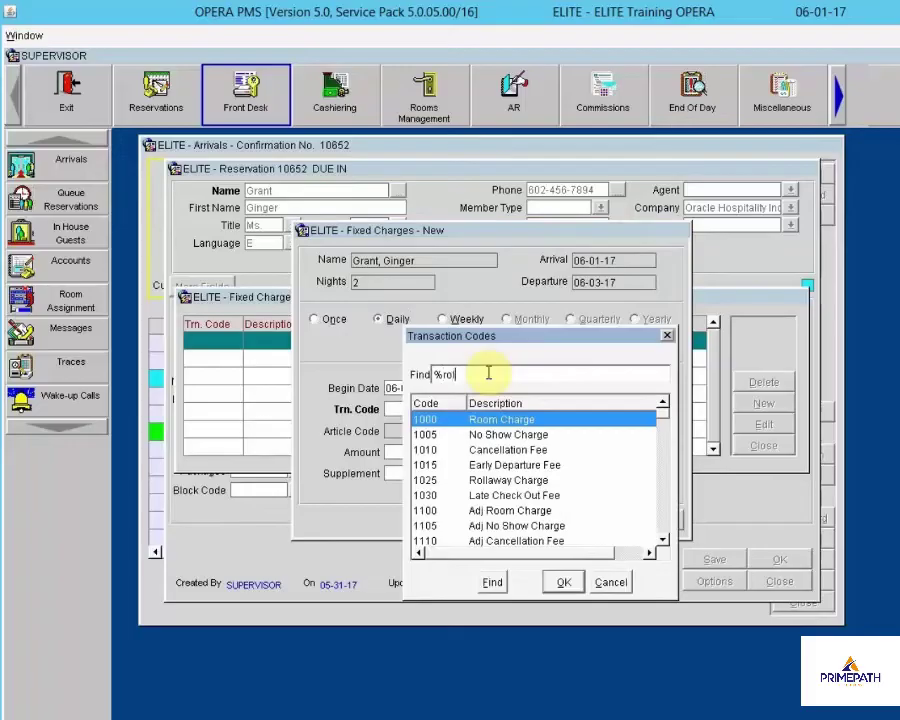
pyautogui.press('Return')
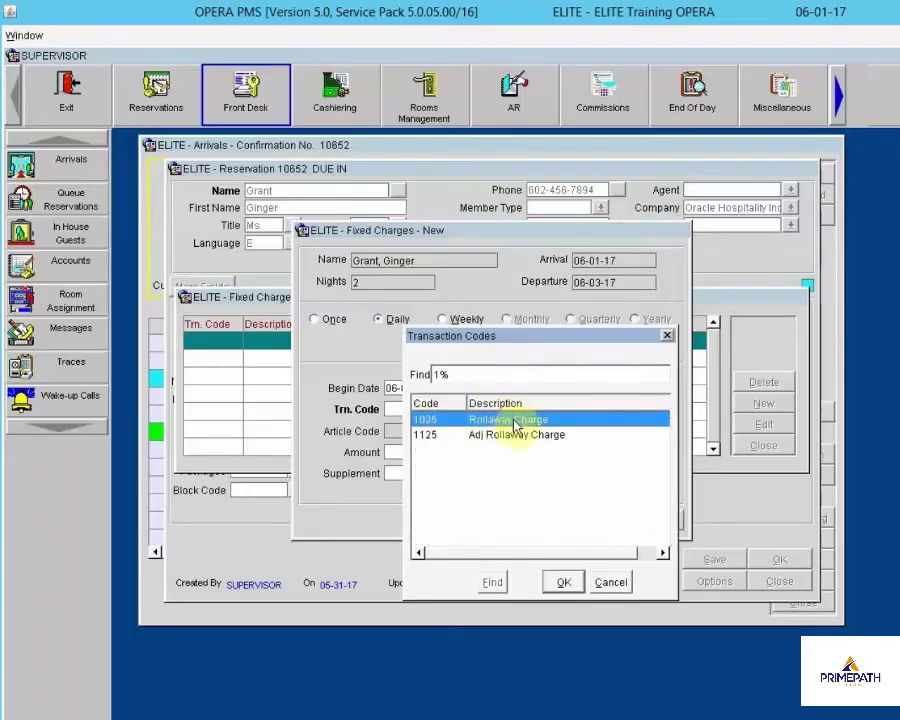
pyautogui.click(566, 582)
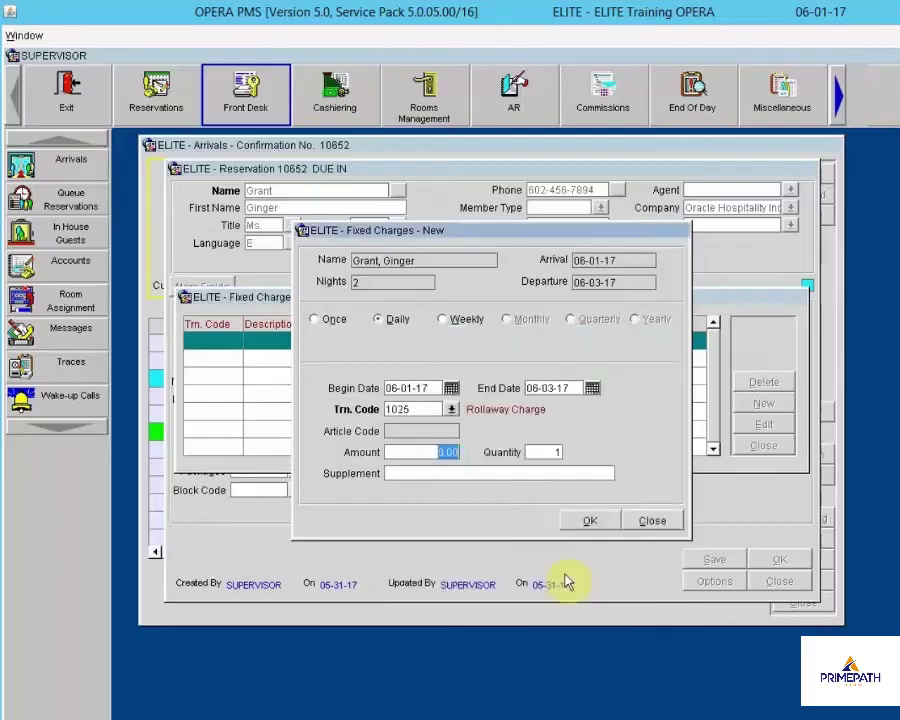
pyautogui.write('25.00')
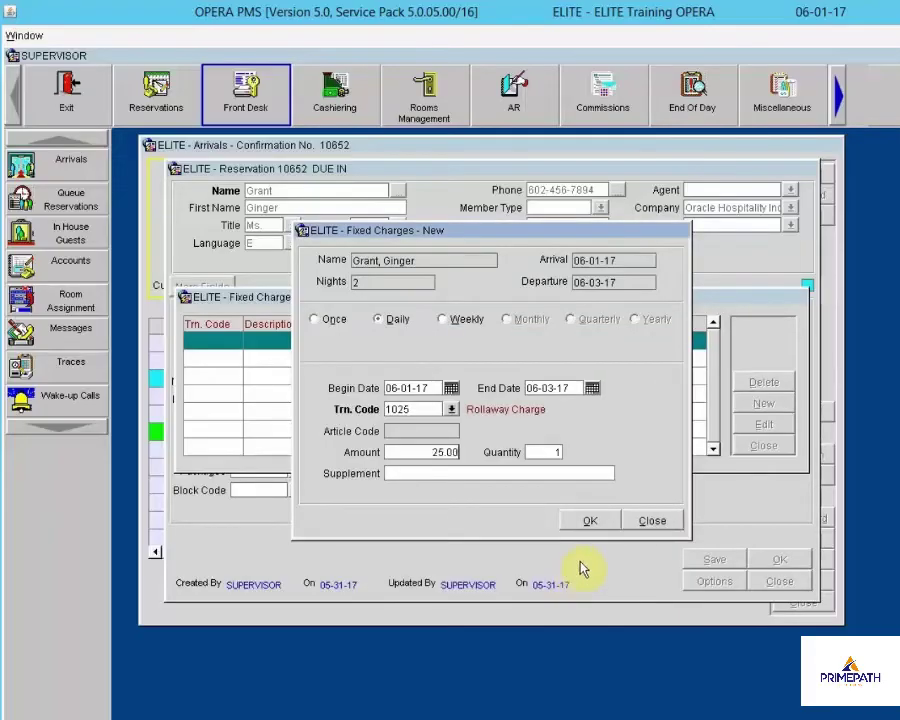
pyautogui.click(604, 519)
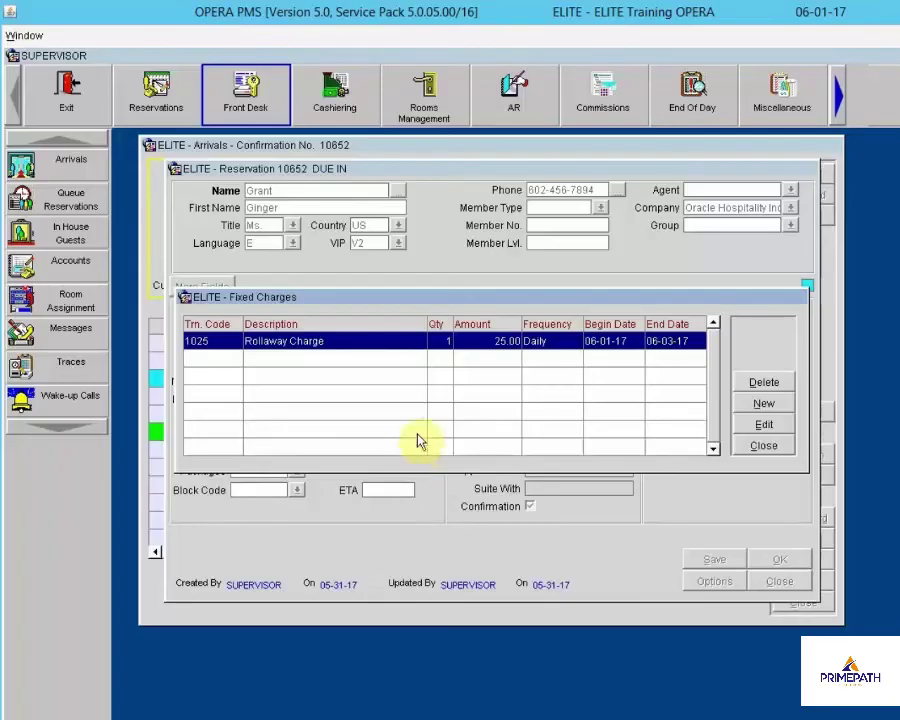
# Add a daily 5015 Guest Self Parking fixed charge of 30.00, then close the options
pyautogui.click(761, 406)
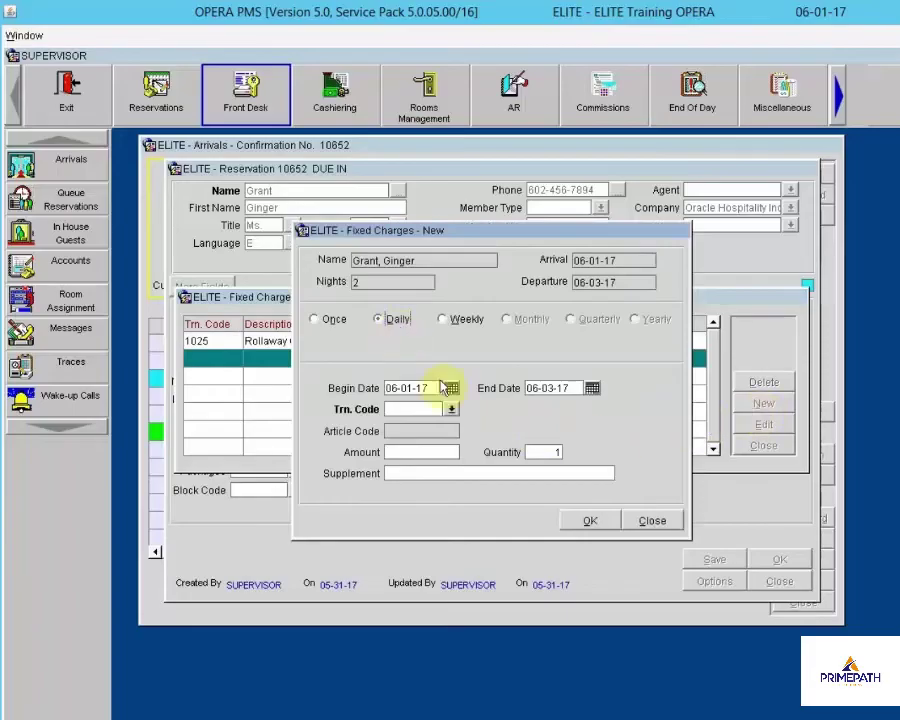
pyautogui.click(453, 409)
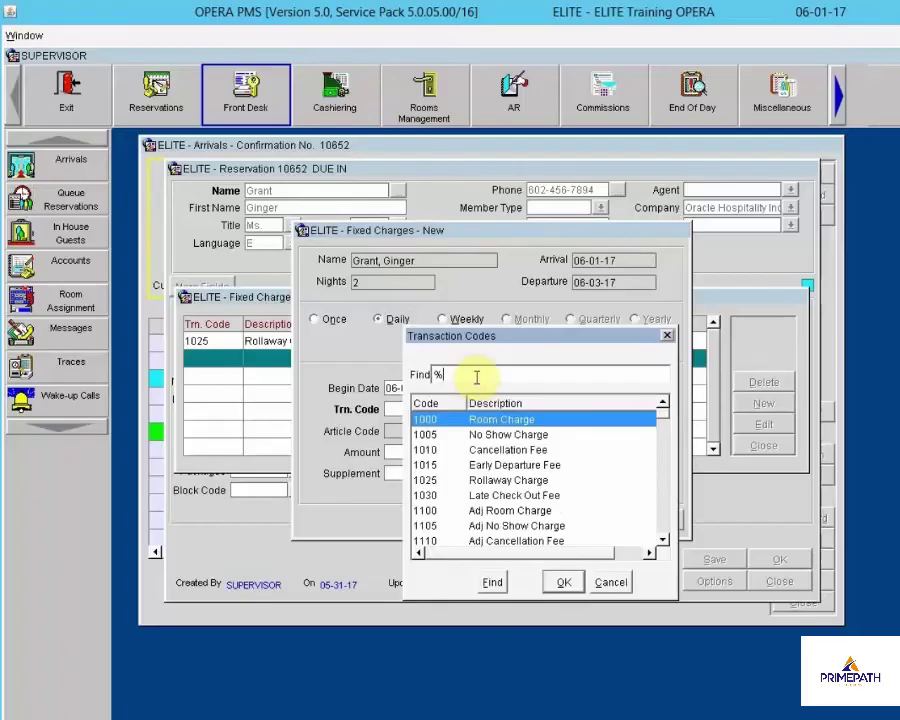
pyautogui.write('park')
pyautogui.press('Return')
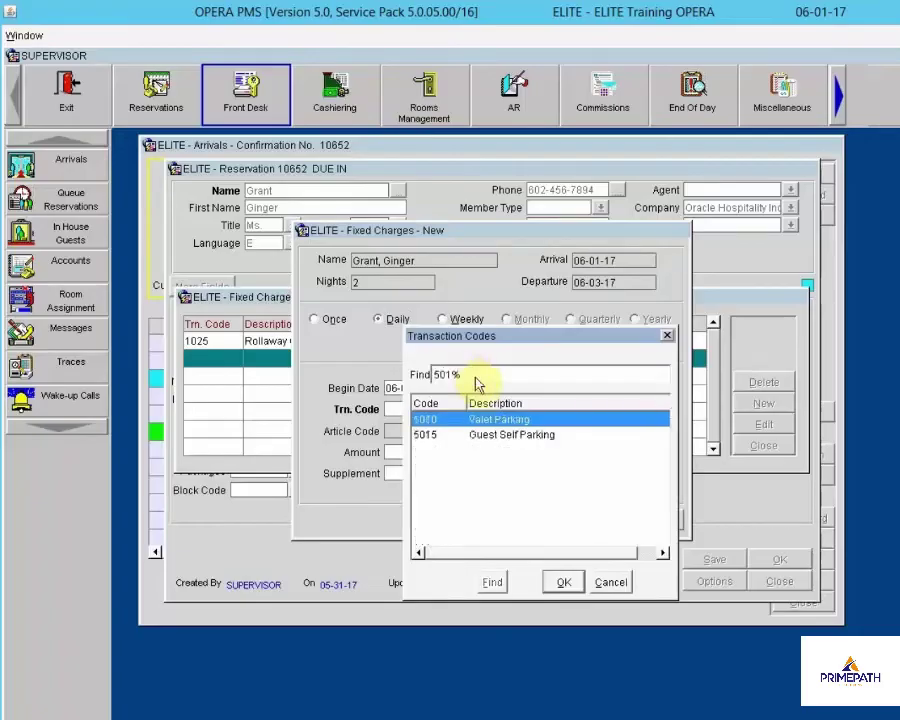
pyautogui.click(497, 436)
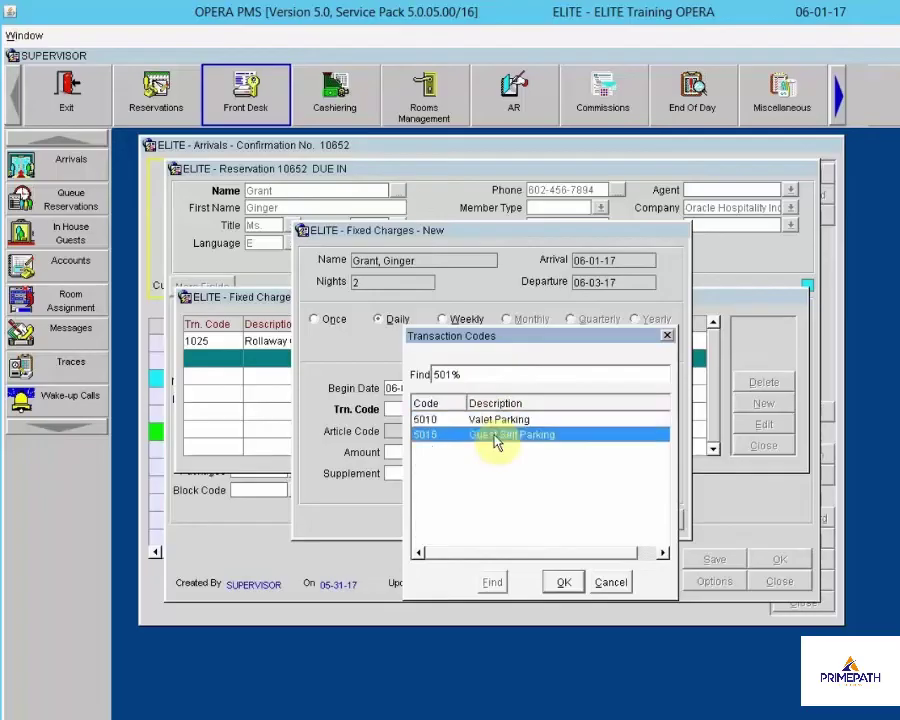
pyautogui.click(563, 584)
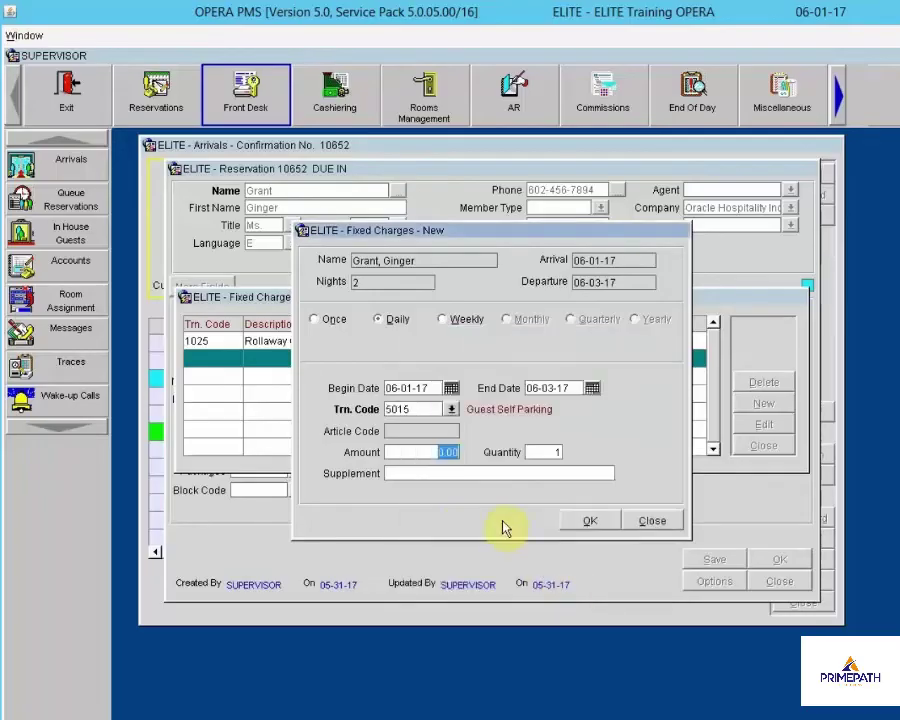
pyautogui.write('30')
pyautogui.press('Tab')
pyautogui.click(584, 521)
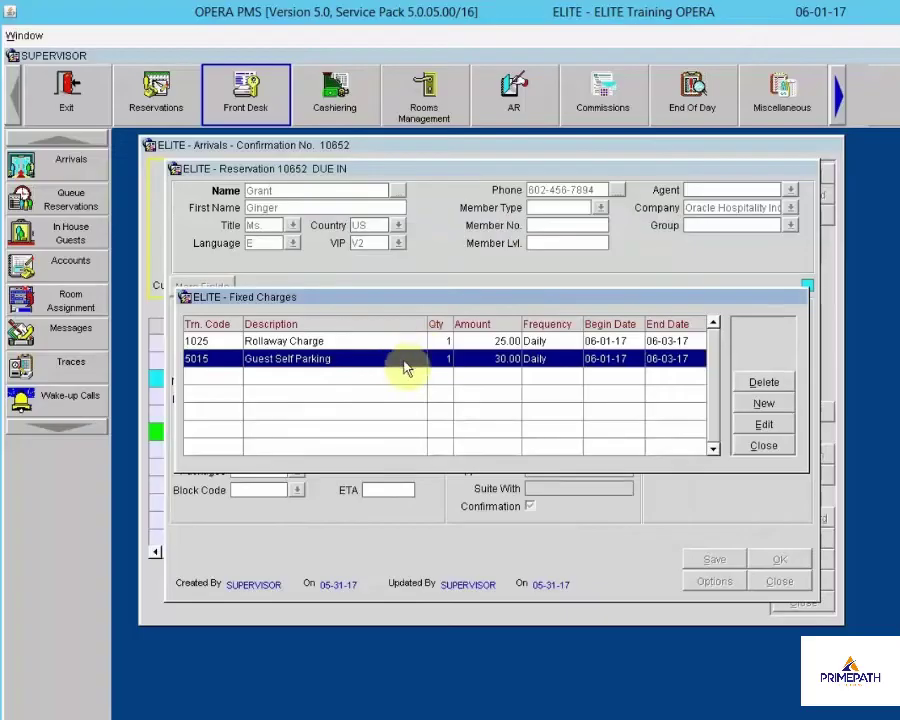
pyautogui.click(778, 452)
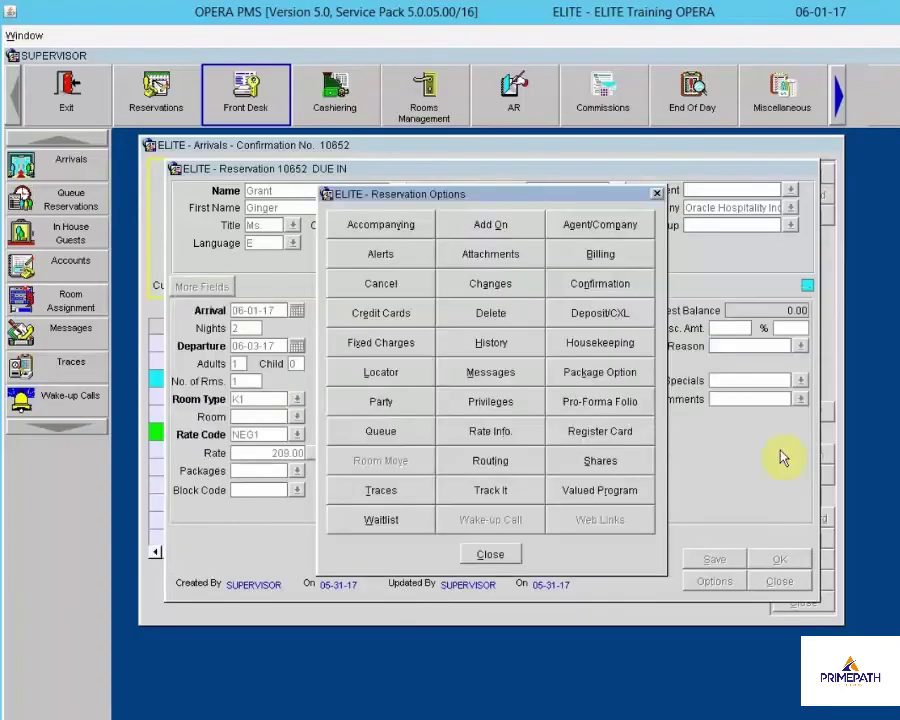
pyautogui.click(490, 556)
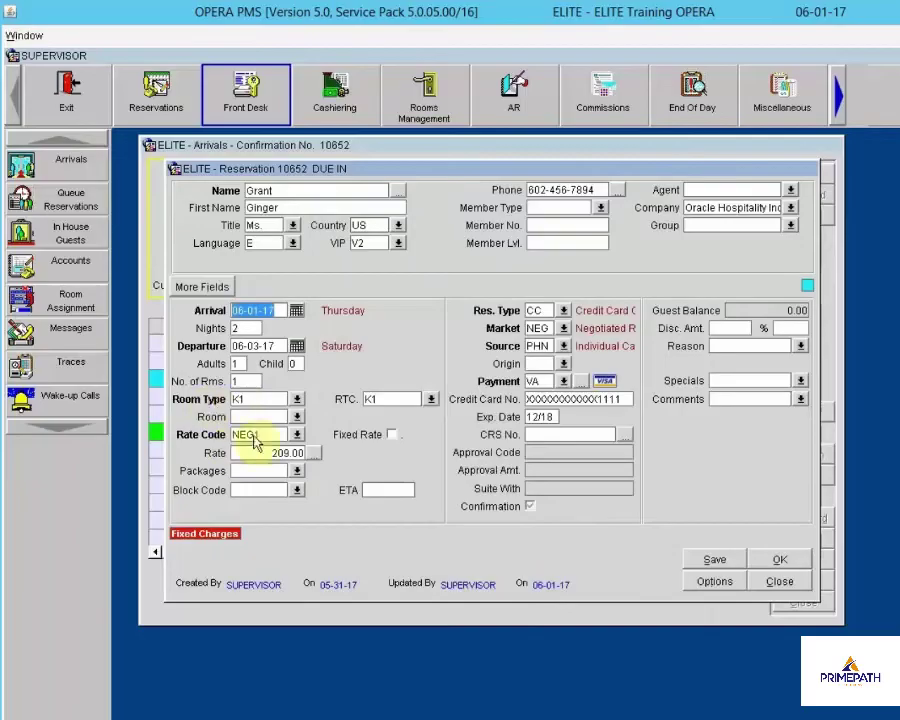
pyautogui.click(296, 418)
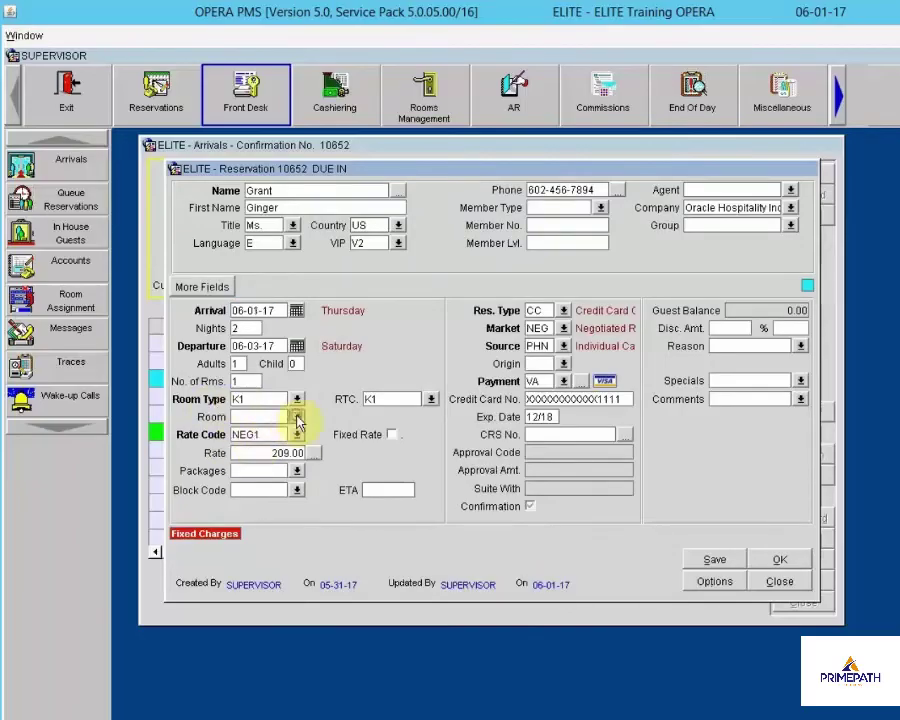
pyautogui.click(296, 418)
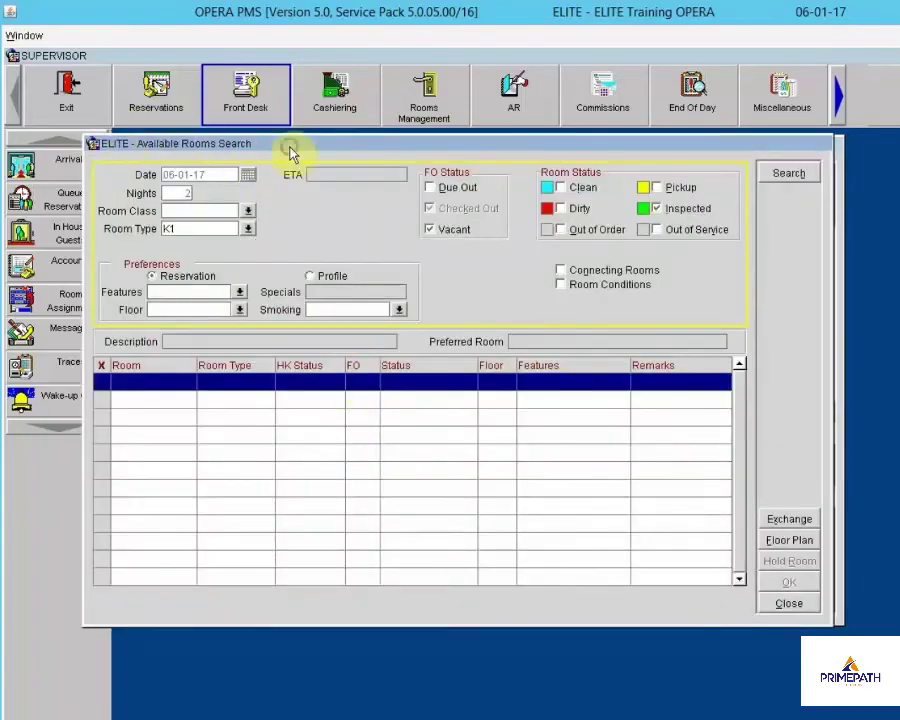
pyautogui.moveTo(292, 149); pyautogui.dragTo(320, 160)
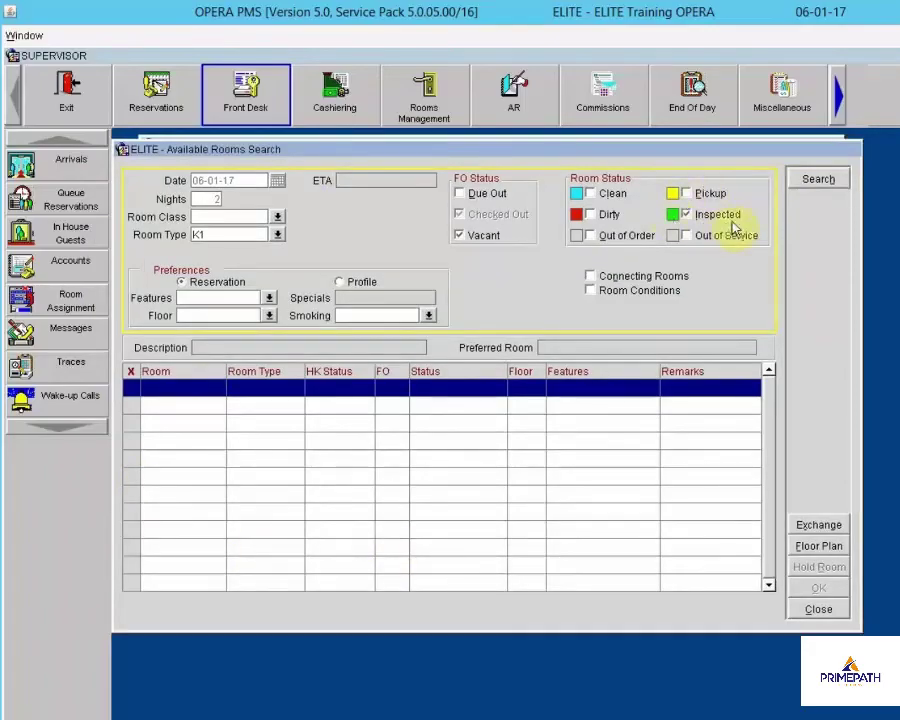
pyautogui.click(197, 234)
pyautogui.write('K1')
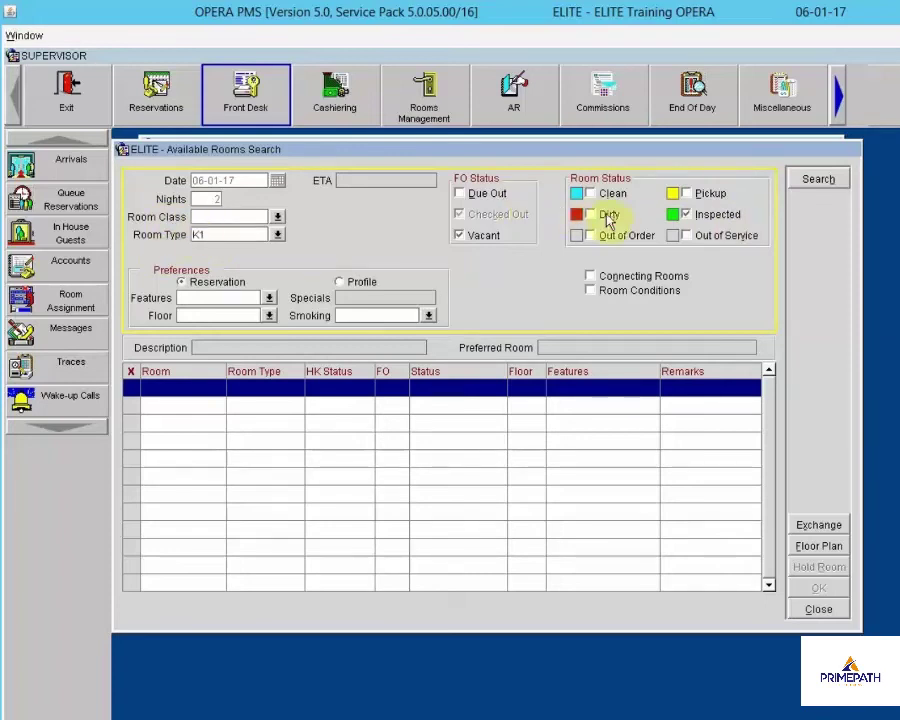
pyautogui.click(610, 196)
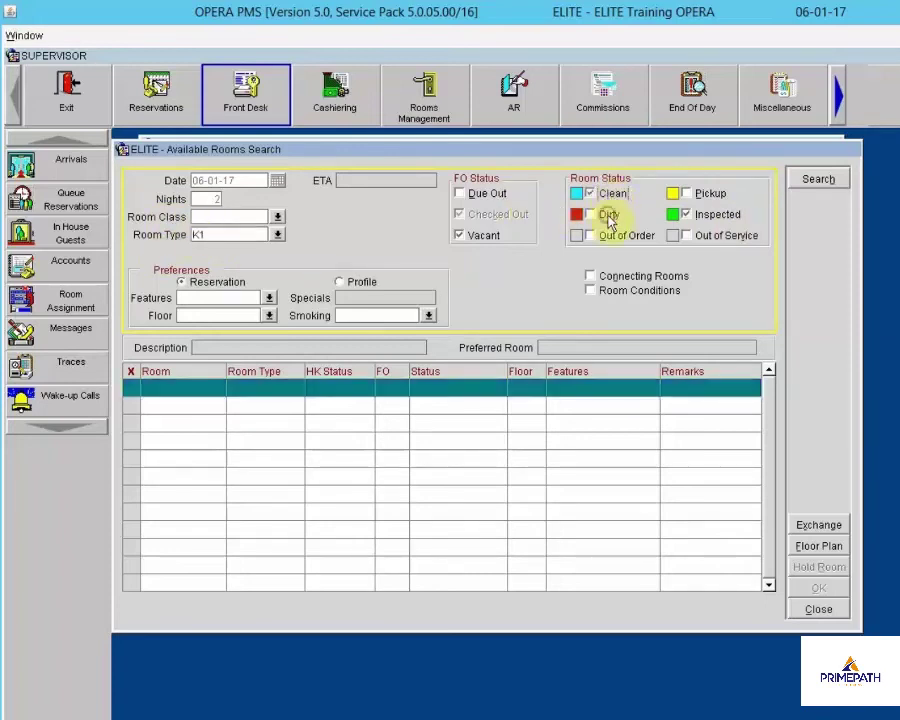
pyautogui.click(610, 218)
pyautogui.click(804, 179)
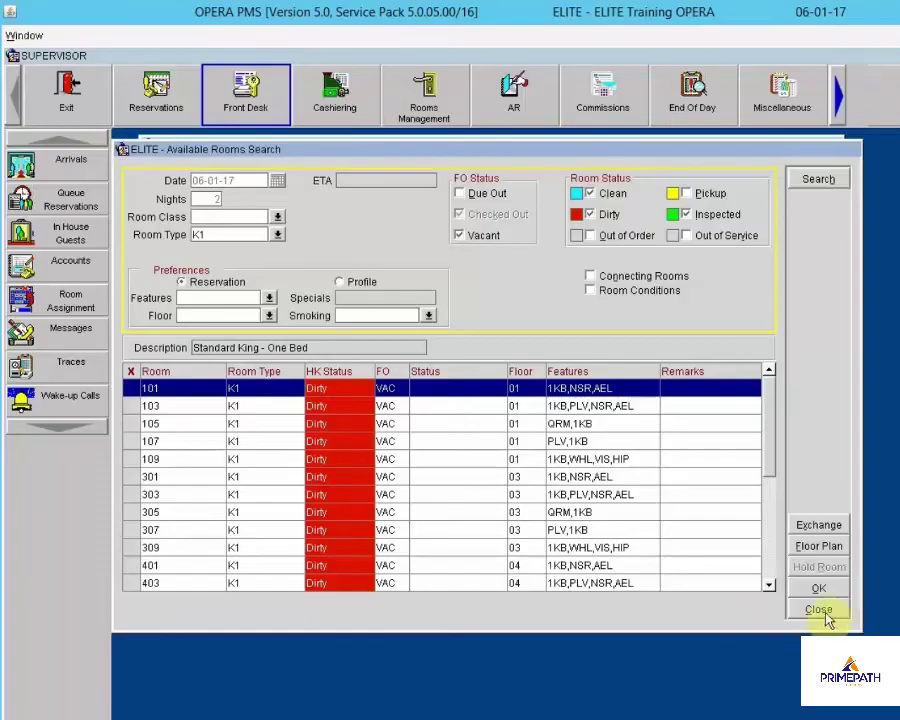
pyautogui.click(822, 612)
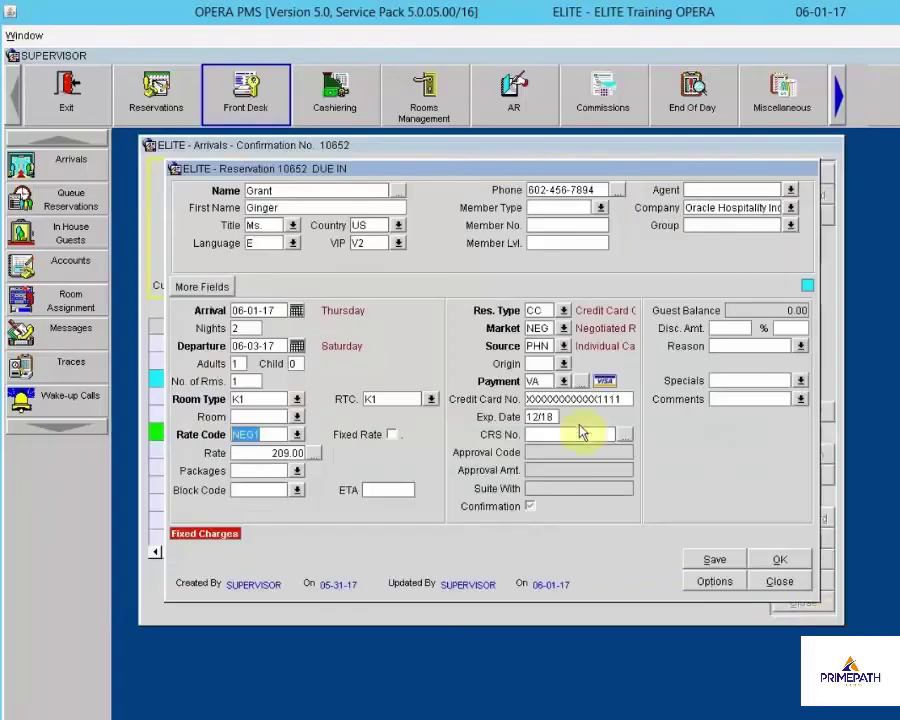
# Queue the NEG1-rate reservation as number 2 and close it back to the arrivals list
pyautogui.click(544, 399)
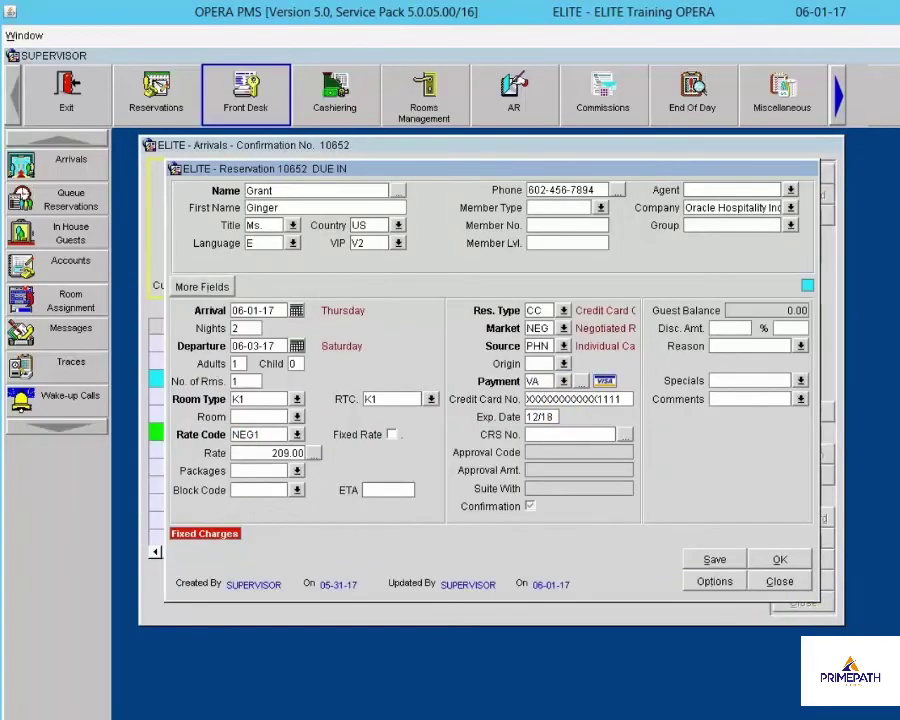
pyautogui.click(615, 399)
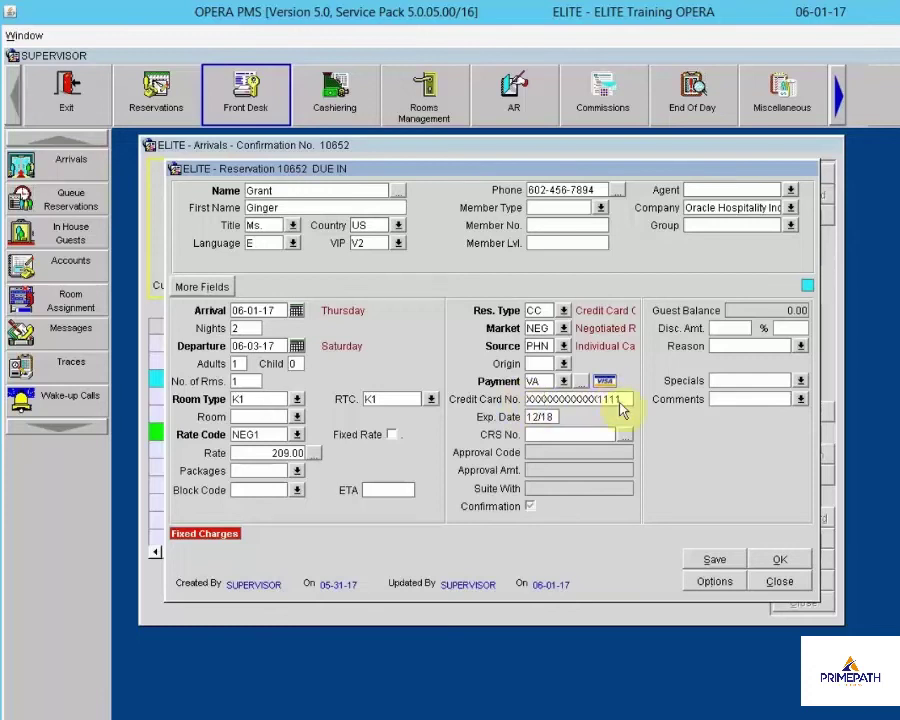
pyautogui.click(715, 582)
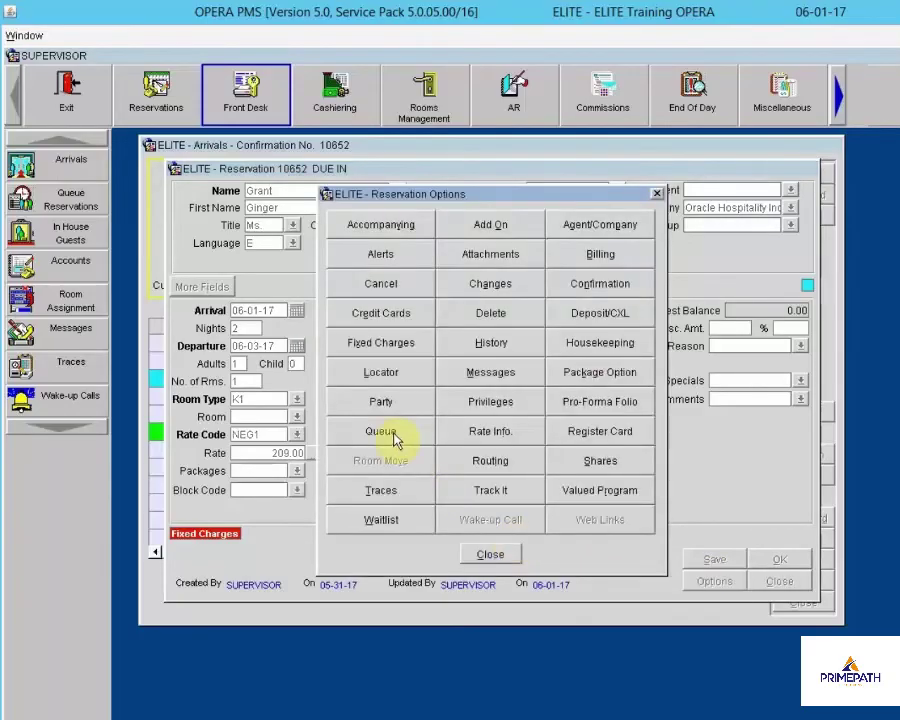
pyautogui.click(393, 436)
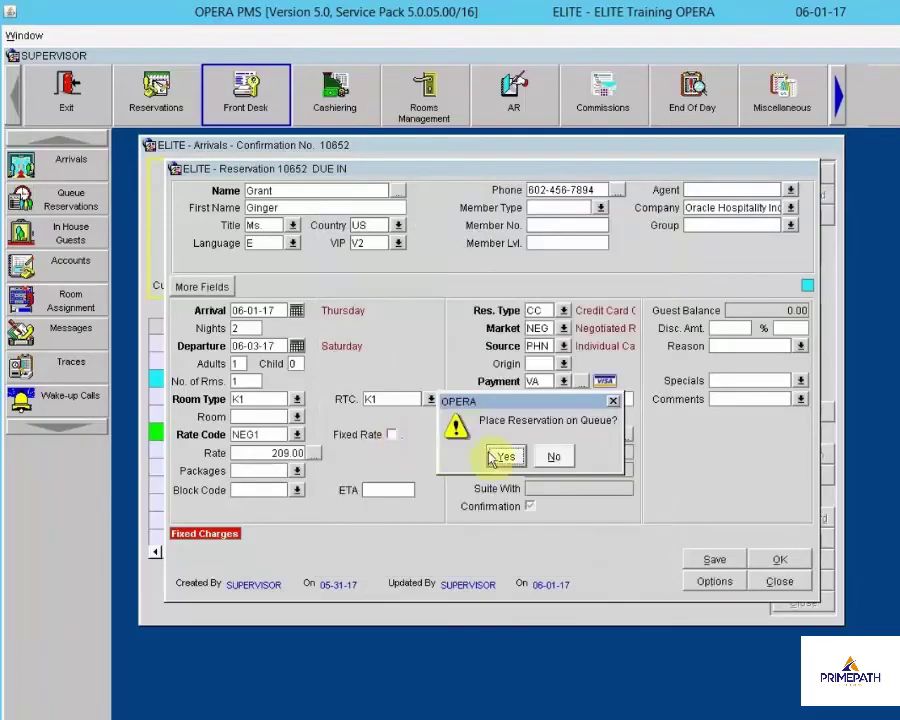
pyautogui.click(507, 459)
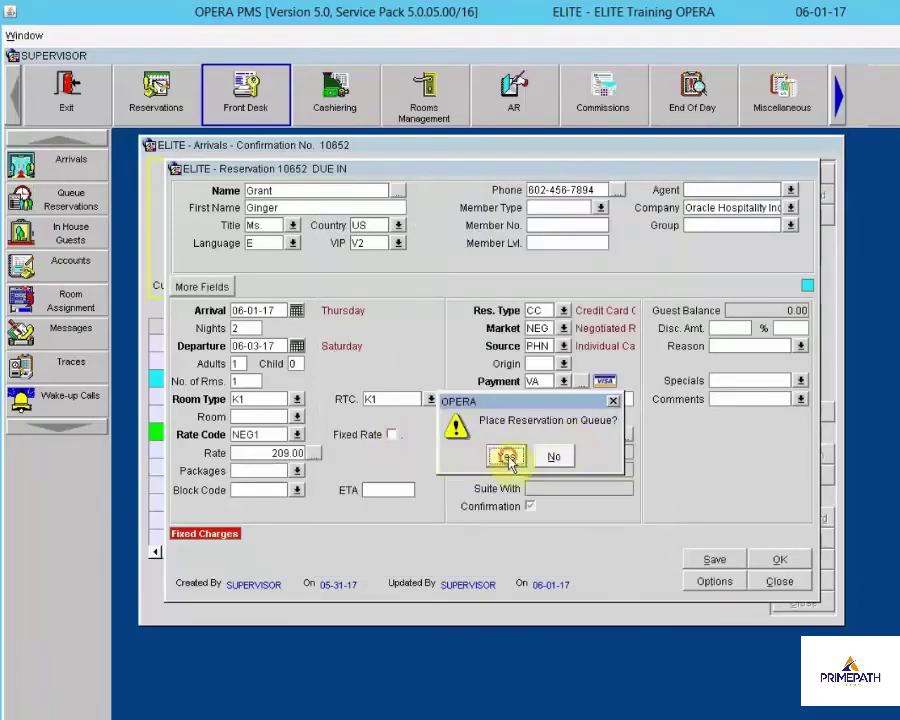
pyautogui.click(530, 458)
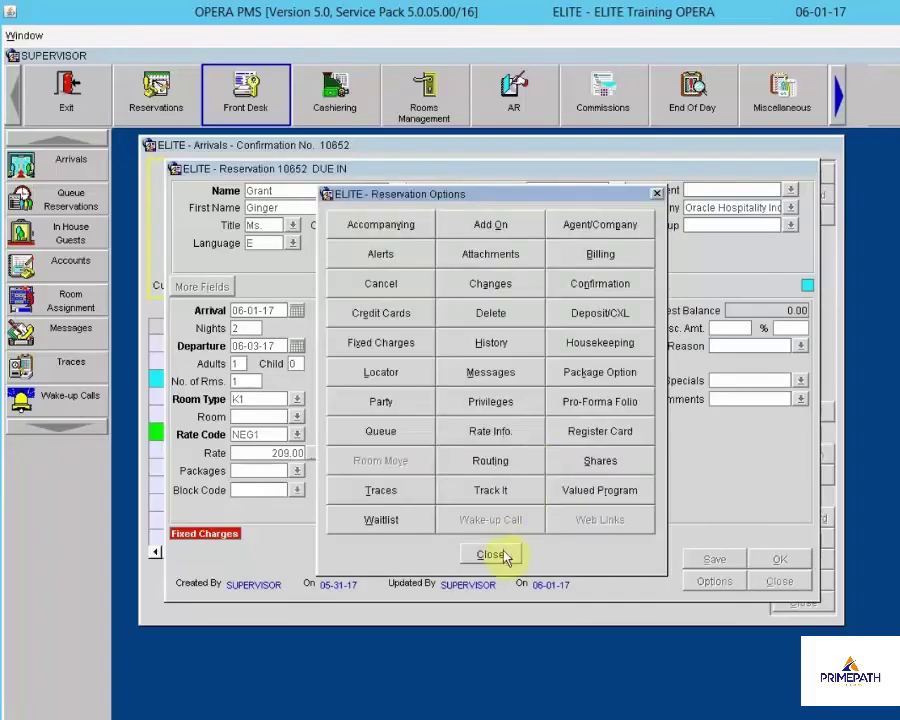
pyautogui.click(492, 555)
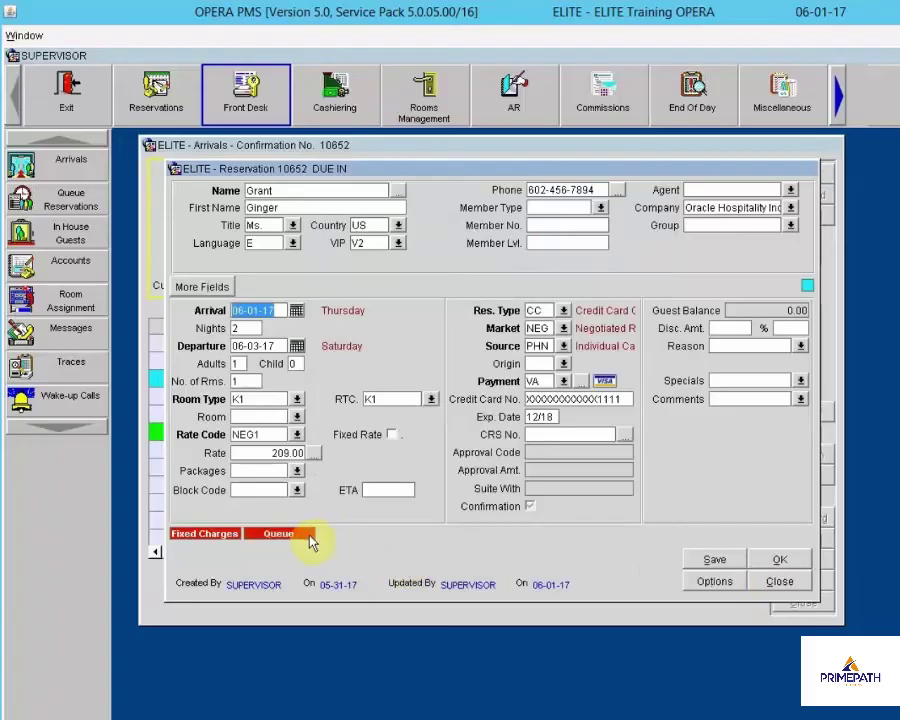
pyautogui.click(780, 581)
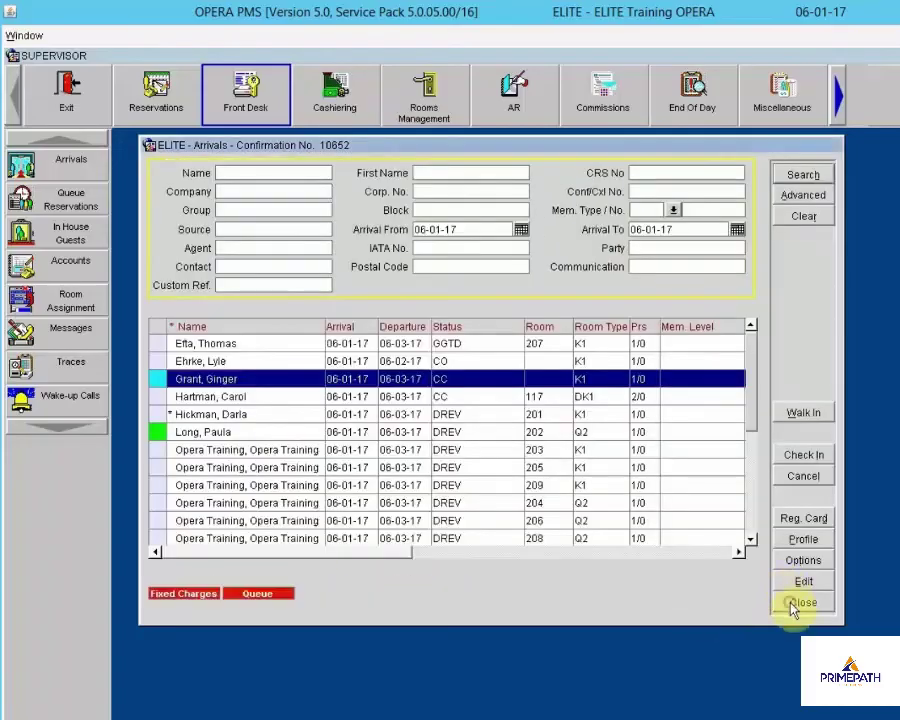
# Close Arrivals, check both reservations in the Queue Reservations list, and return to the Front Desk screen
pyautogui.click(794, 604)
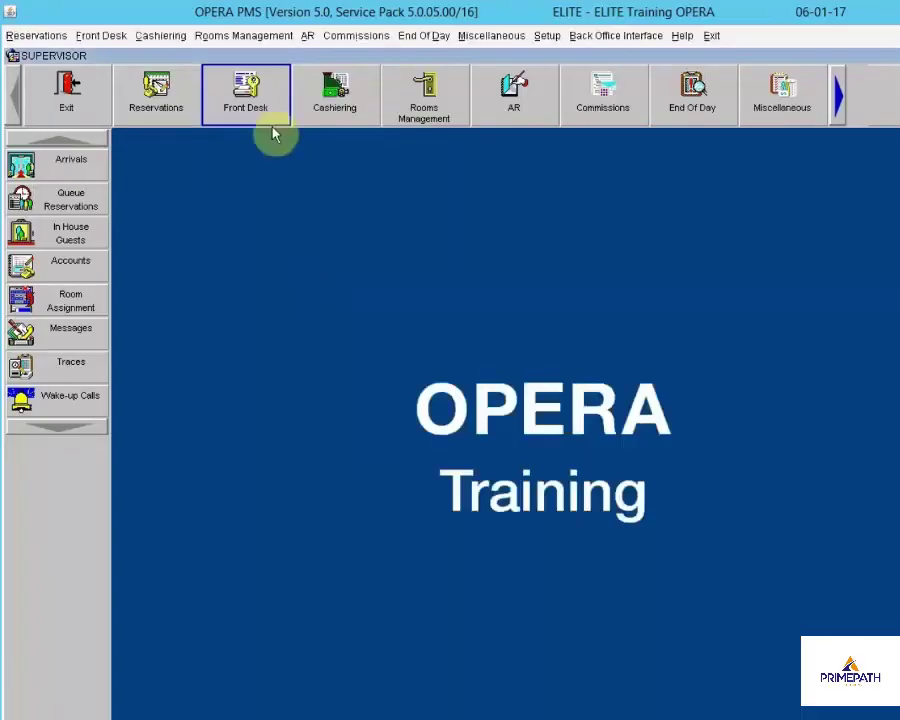
pyautogui.click(30, 194)
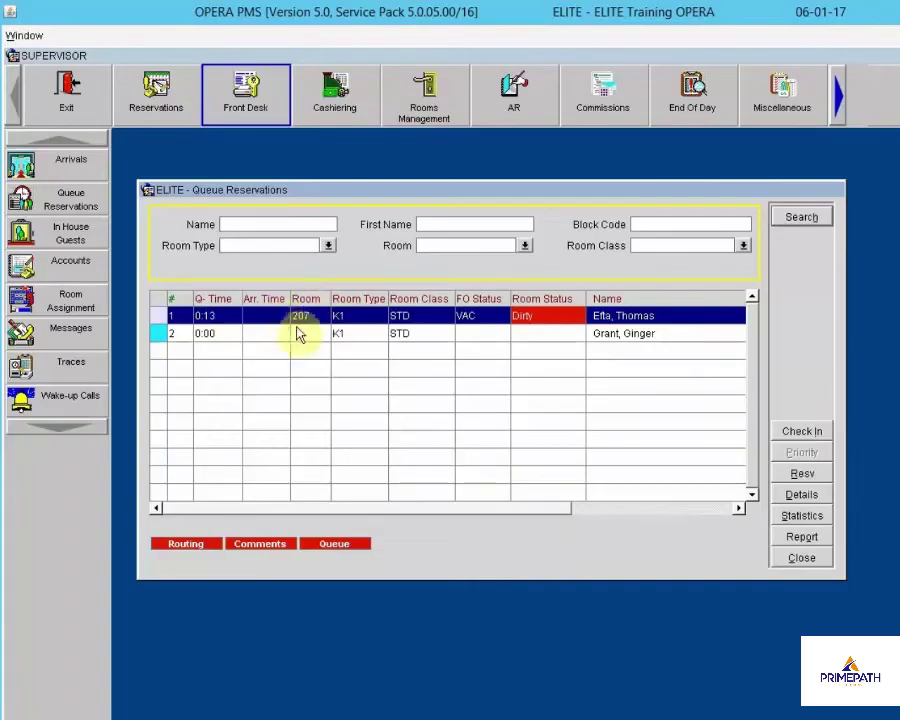
pyautogui.click(302, 336)
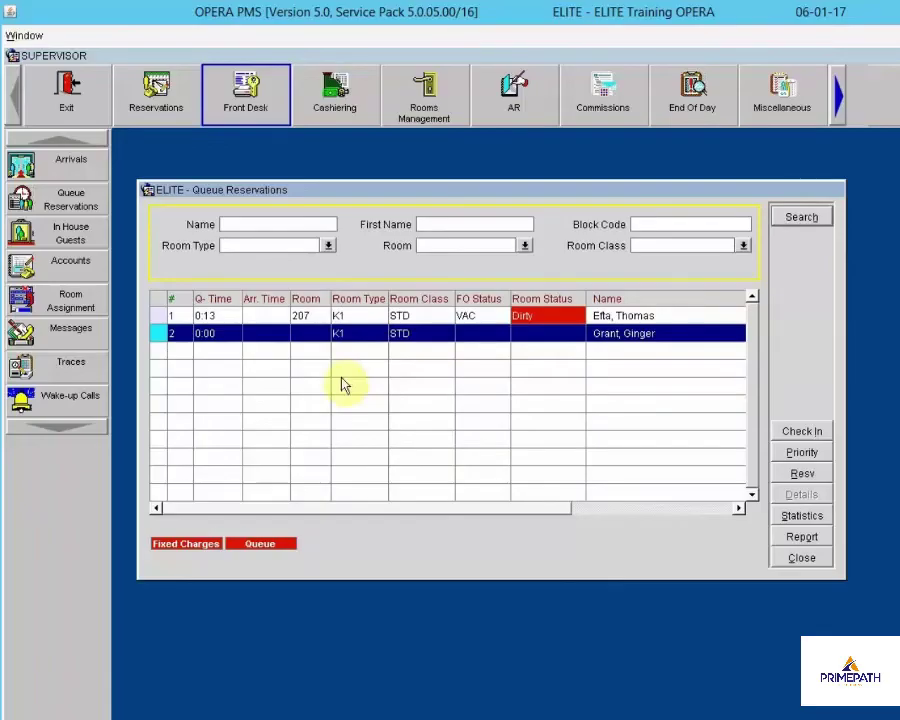
pyautogui.click(792, 559)
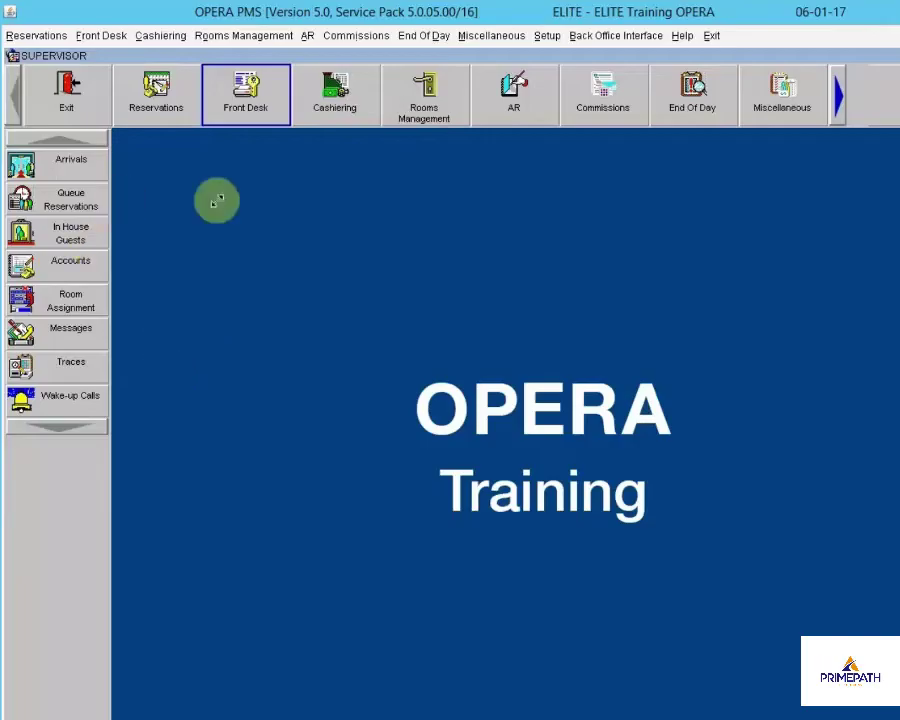
pyautogui.click(61, 203)
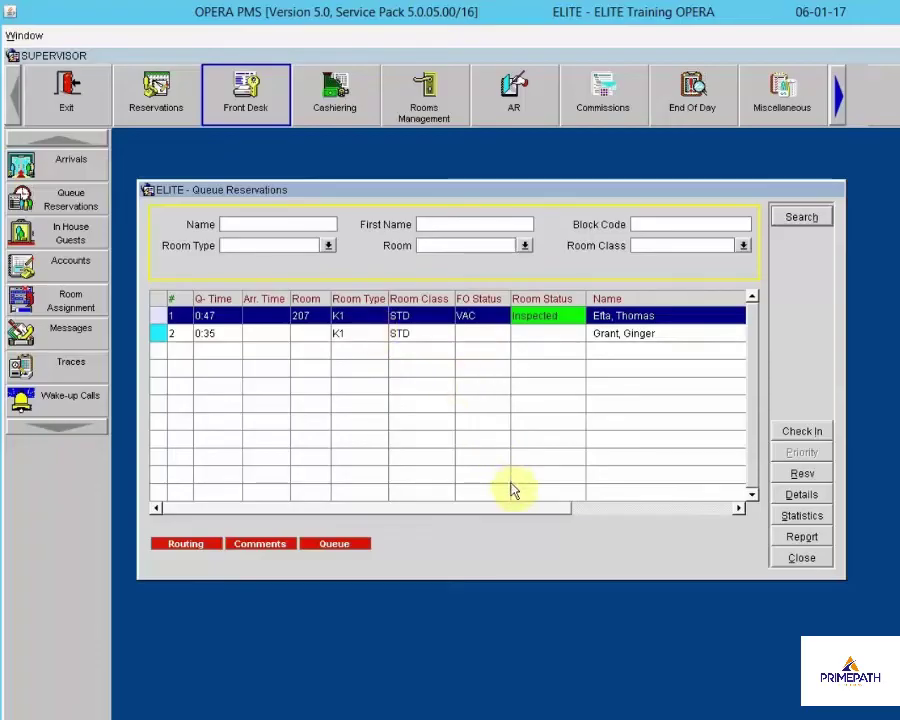
pyautogui.click(797, 557)
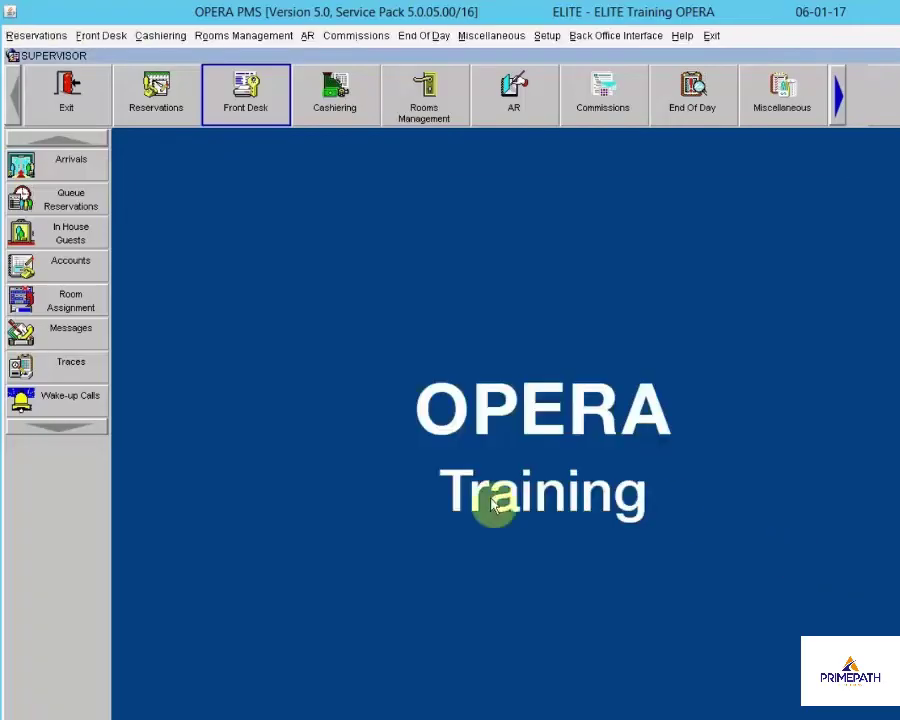
# Search Arrivals by the guest's surname and open reservation 10912 for room 207 for editing
pyautogui.click(22, 170)
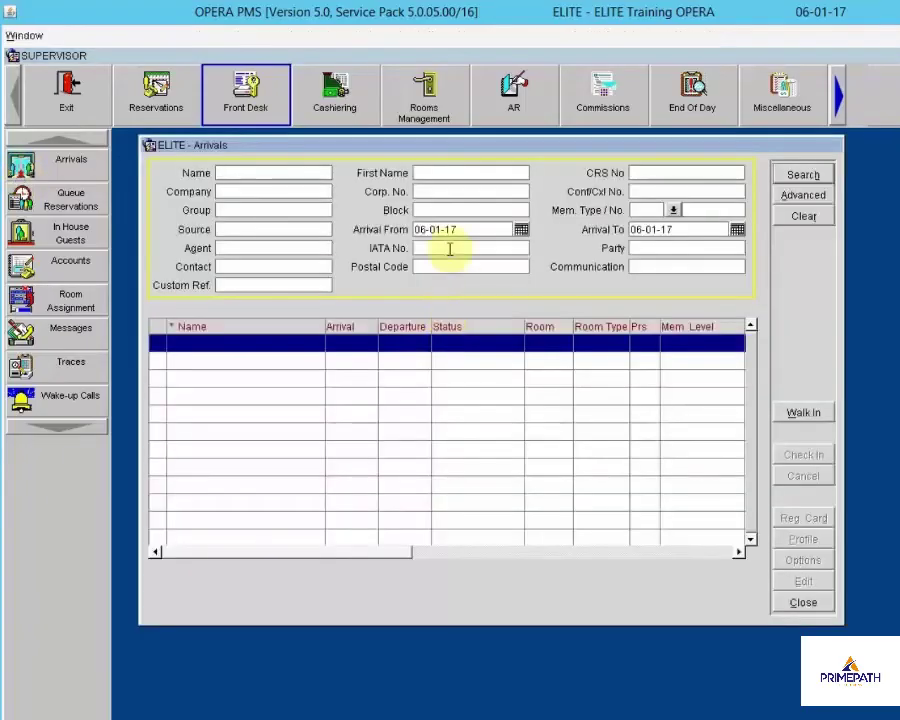
pyautogui.write('efta')
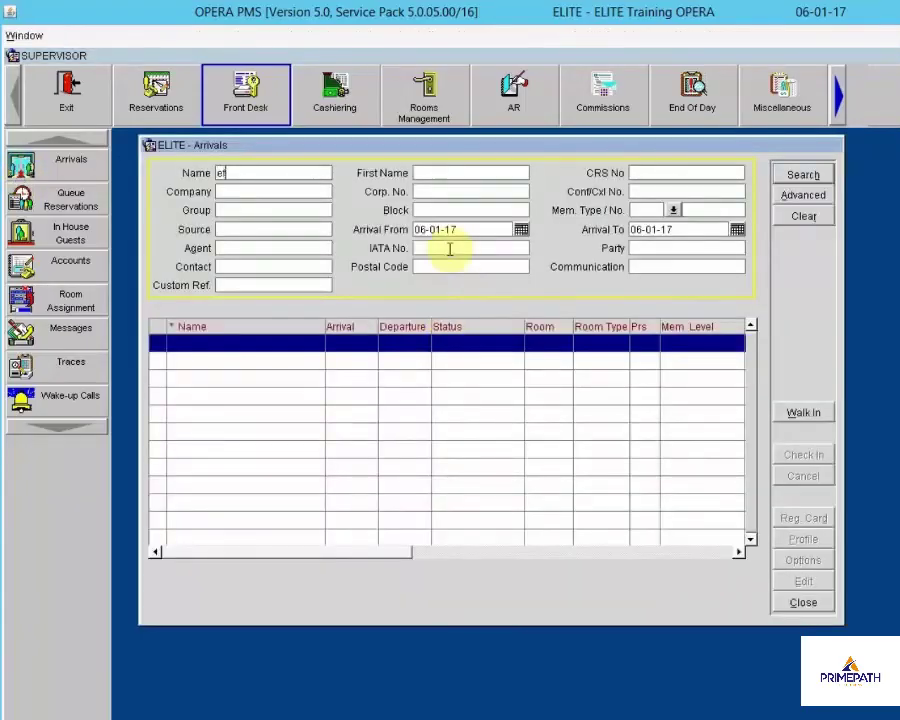
pyautogui.click(800, 175)
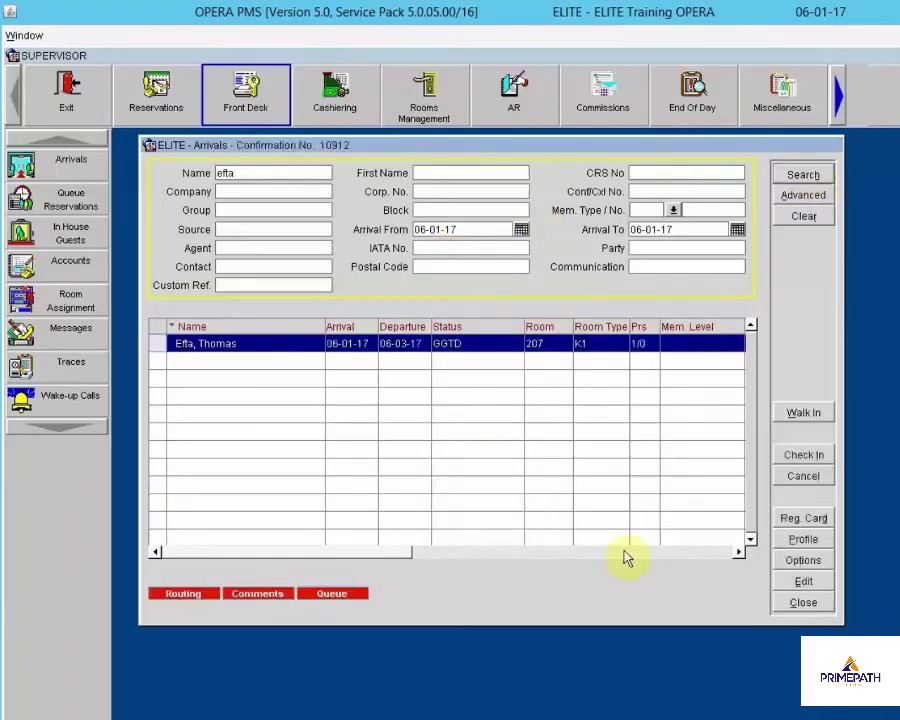
pyautogui.click(798, 582)
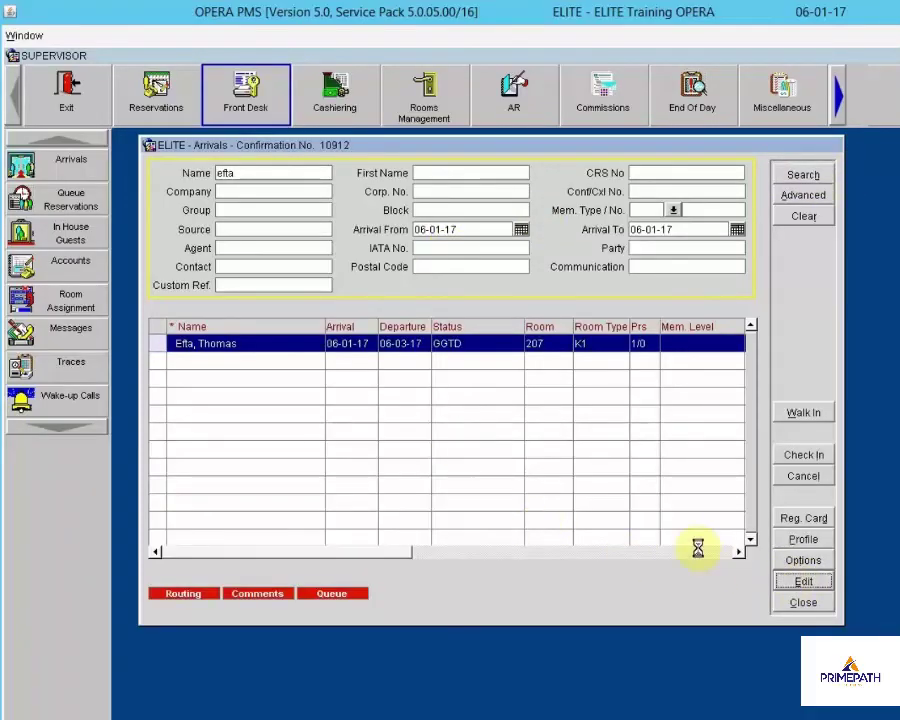
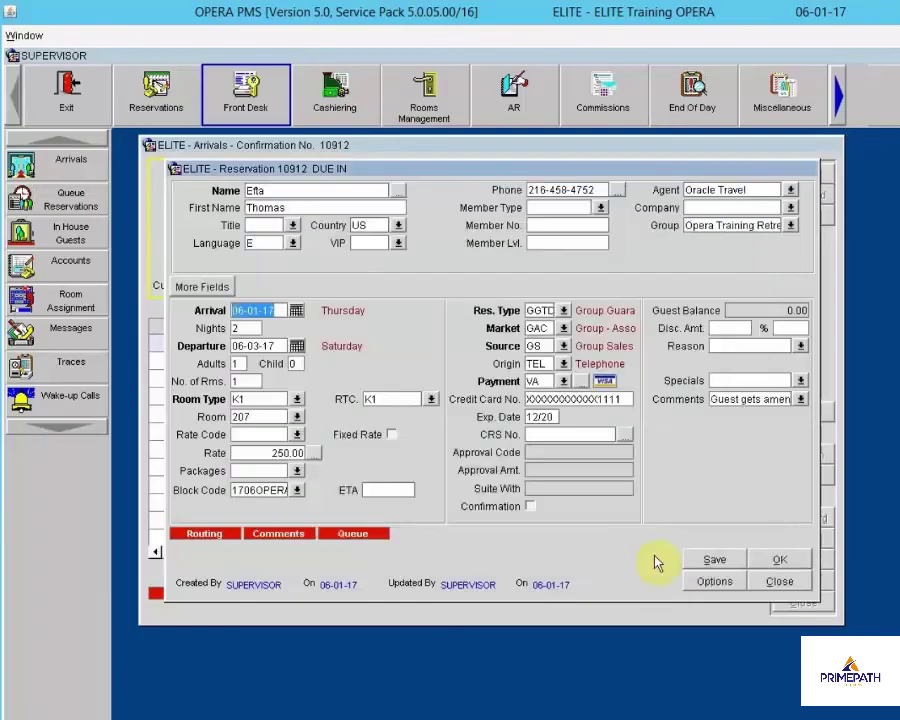
# Decline the upsell and check the guest into room 207, acknowledging the success message
pyautogui.click(711, 551)
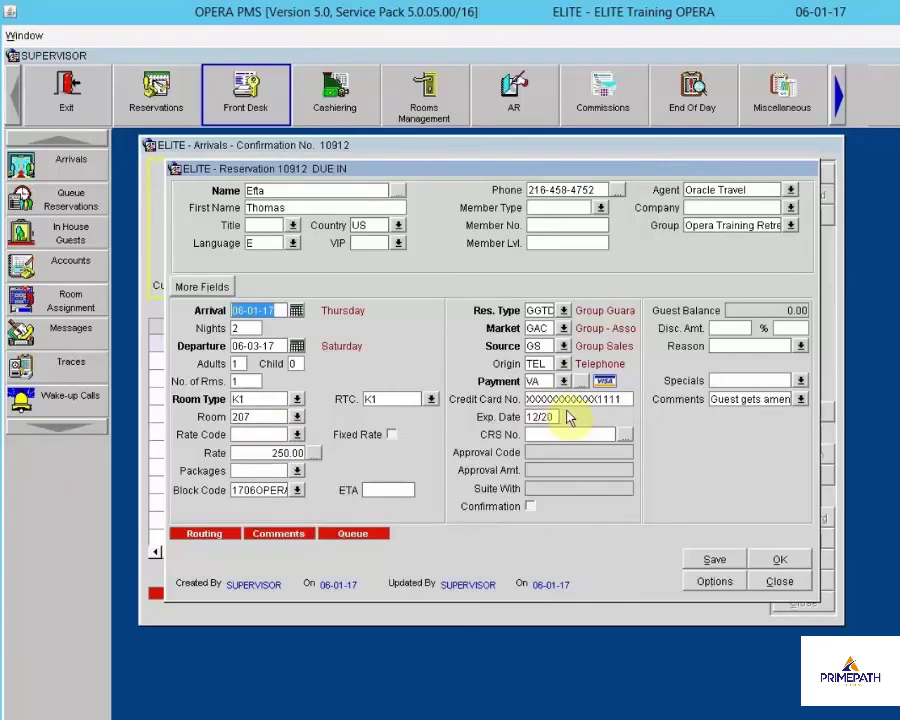
pyautogui.click(787, 566)
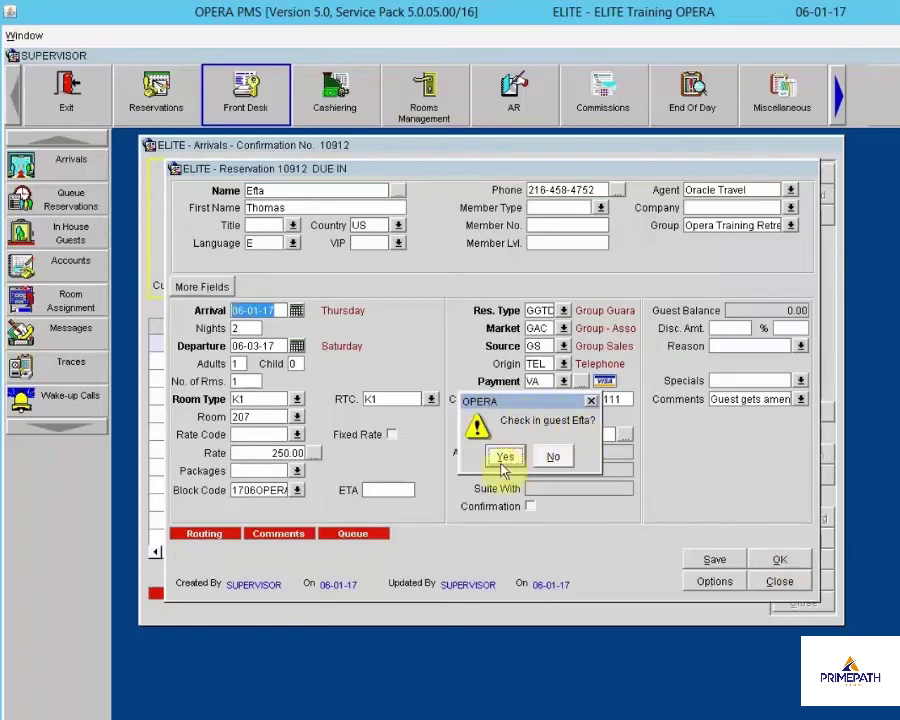
pyautogui.click(503, 457)
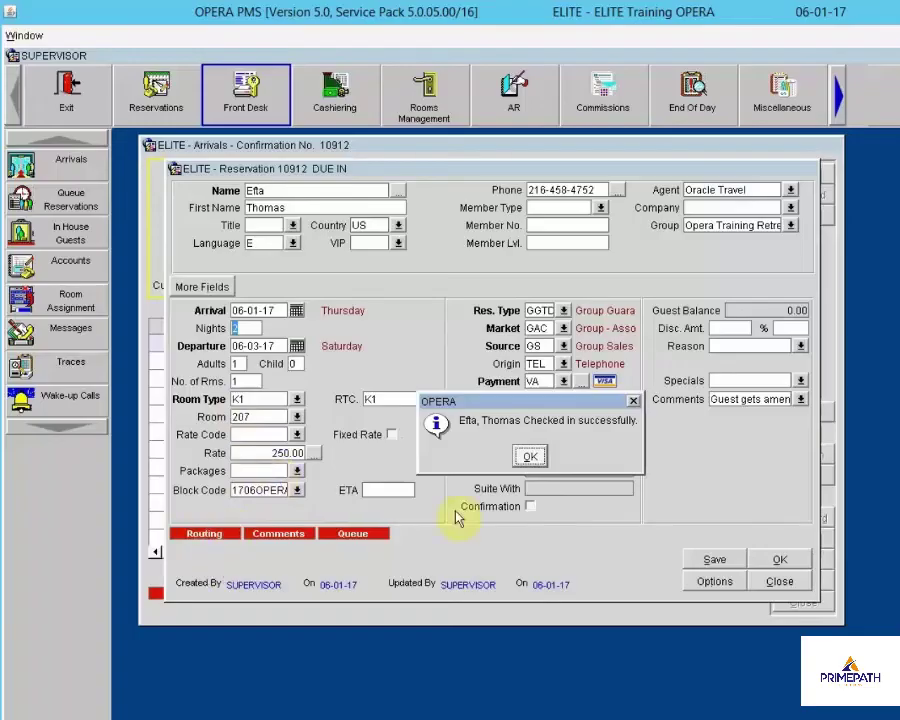
pyautogui.click(534, 455)
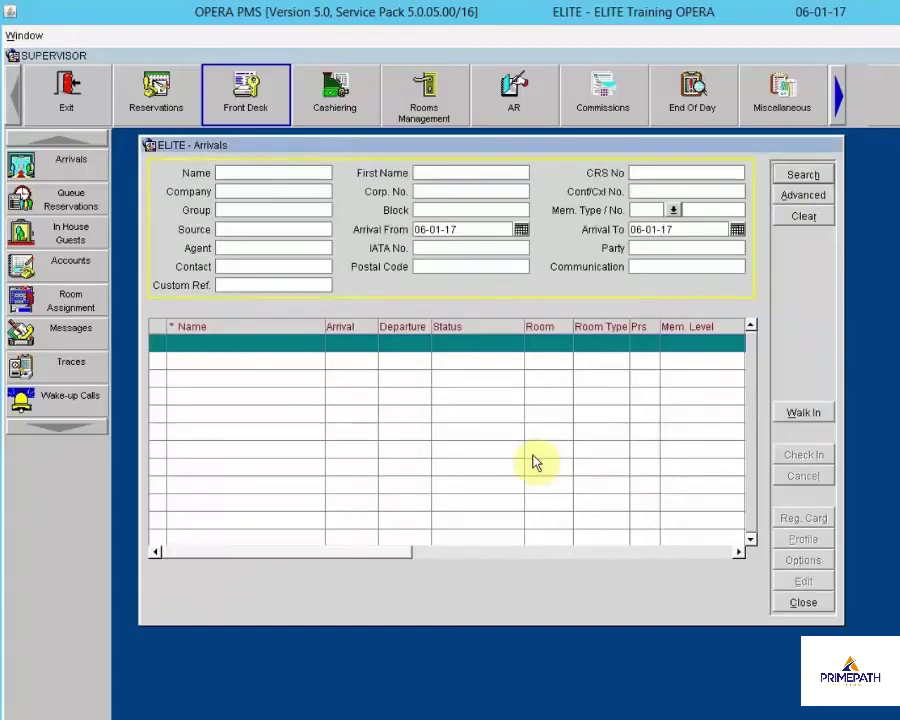
# Search In House Guests by the guest's first name, confirming CHECKED IN in room 207, then close
pyautogui.click(803, 604)
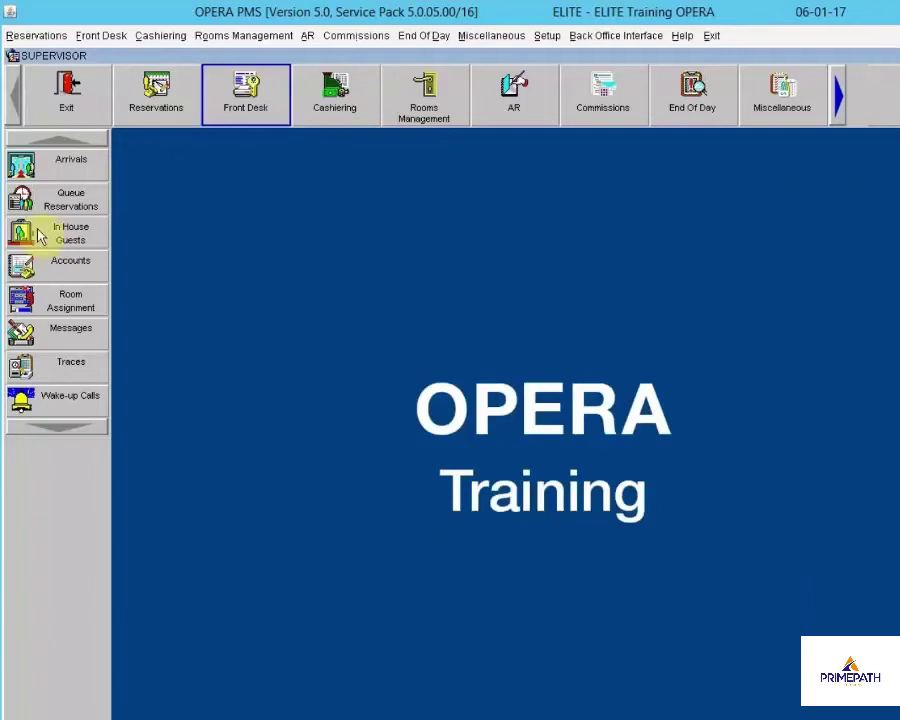
pyautogui.click(37, 232)
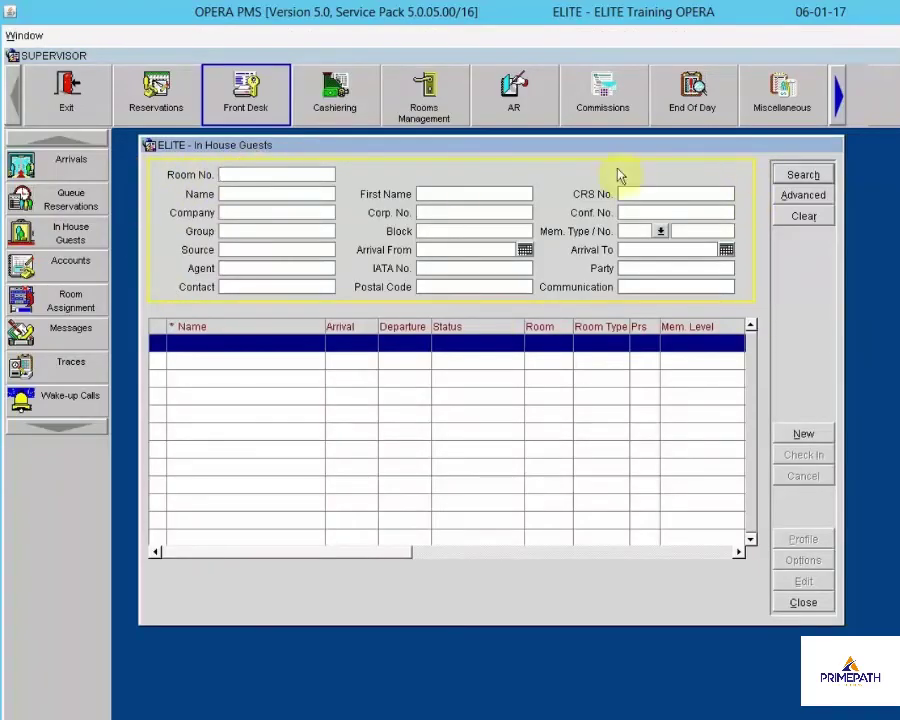
pyautogui.click(258, 195)
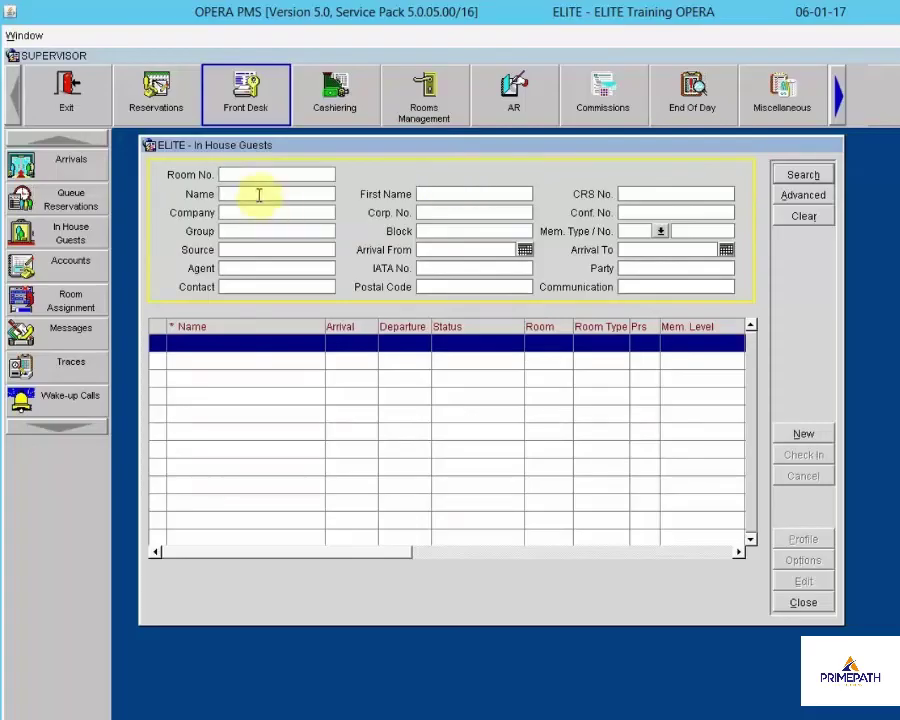
pyautogui.write('t')
pyautogui.press('BackSpace')
pyautogui.press('Tab')
pyautogui.write('thomas')
pyautogui.click(787, 176)
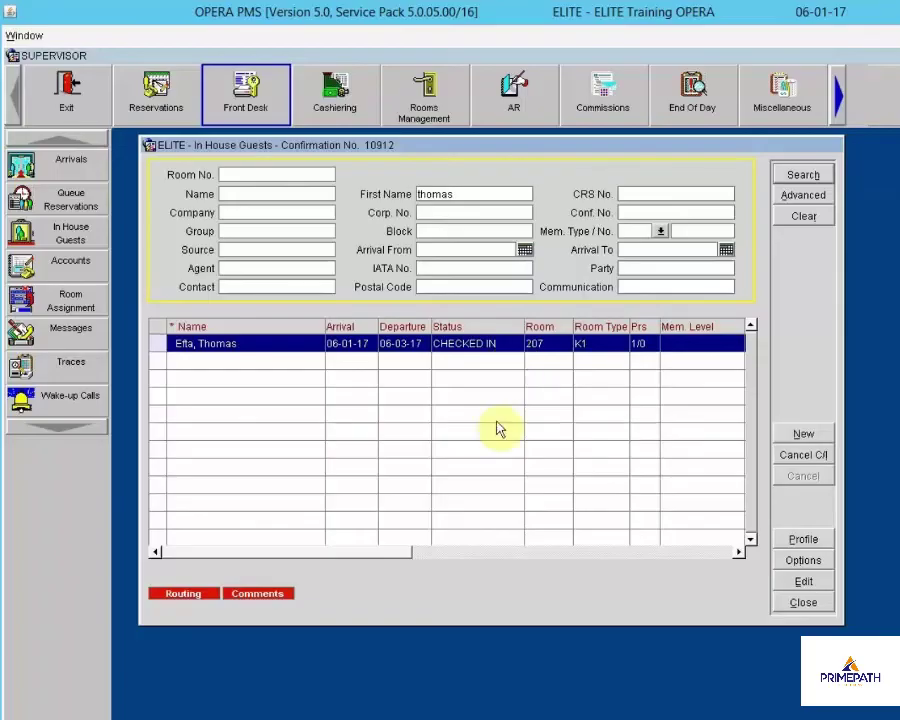
pyautogui.click(801, 602)
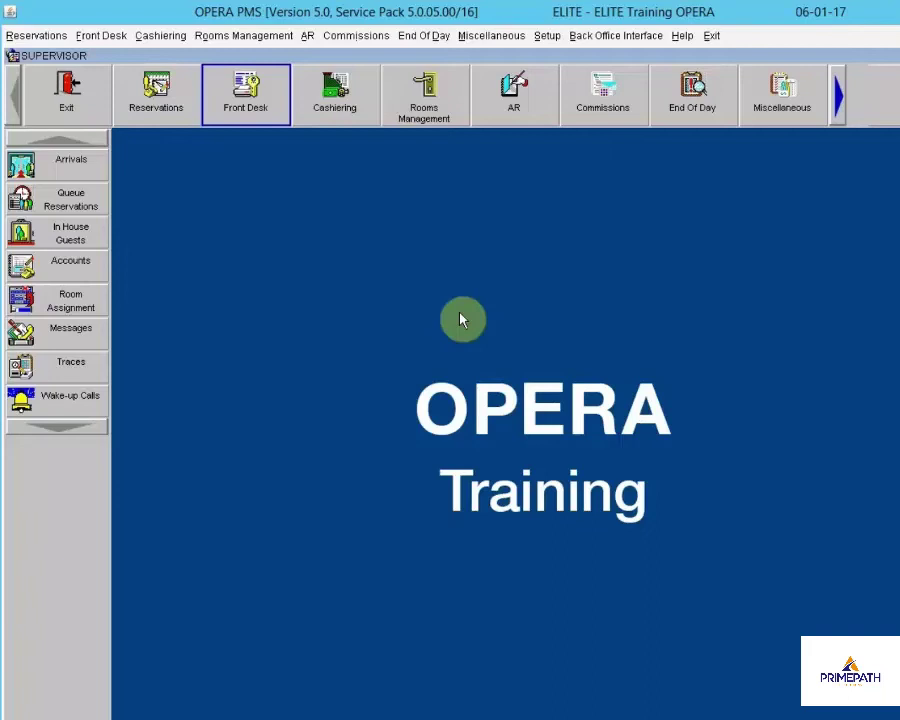
# List today's arrivals, check the queued K1 reservation's queue status, and open it for editing
pyautogui.click(55, 166)
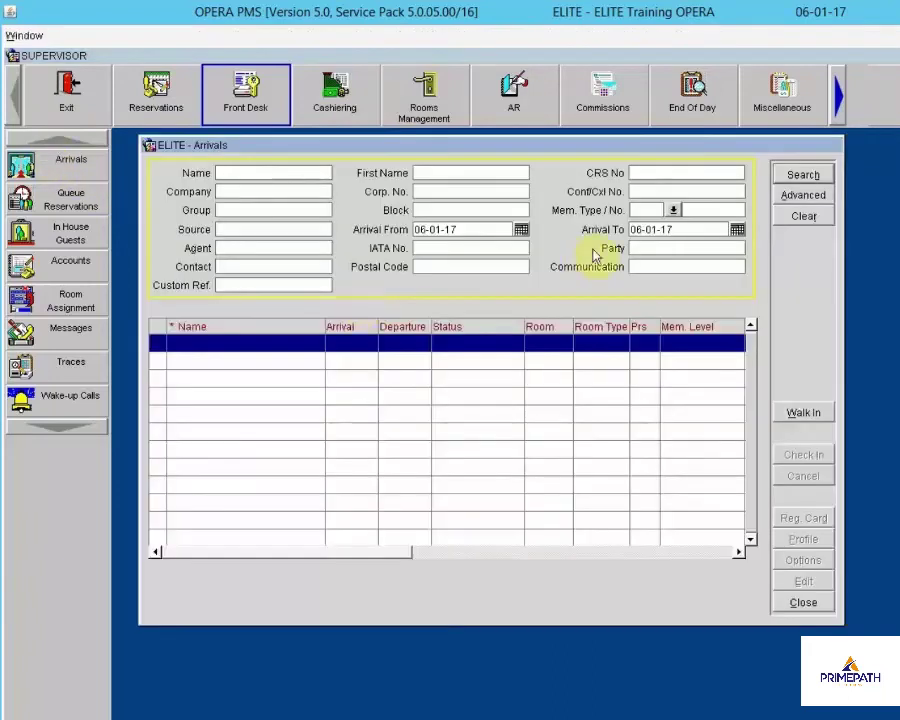
pyautogui.click(808, 175)
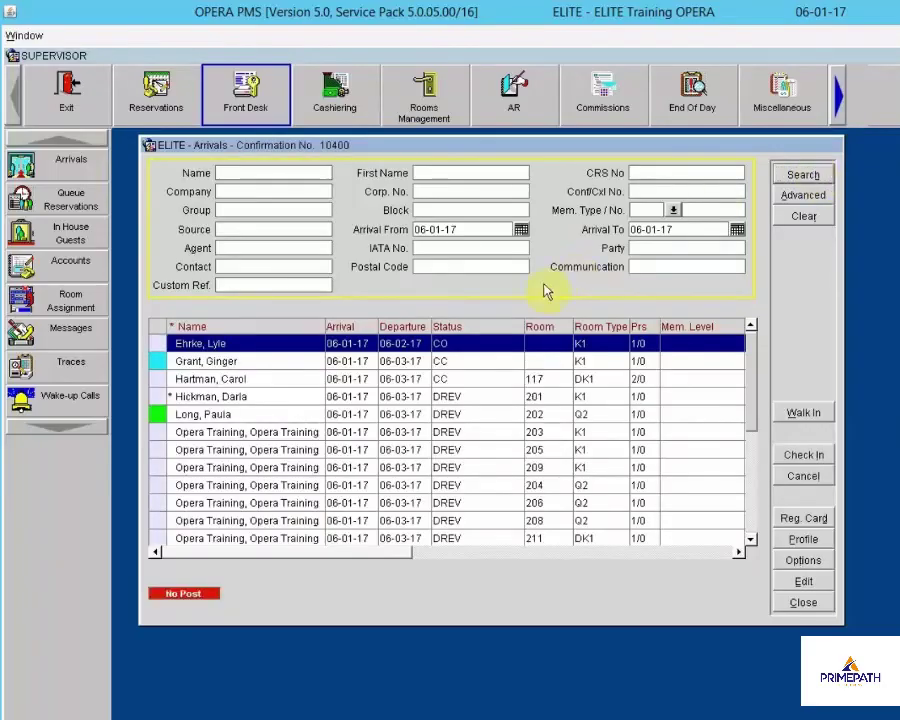
pyautogui.click(480, 363)
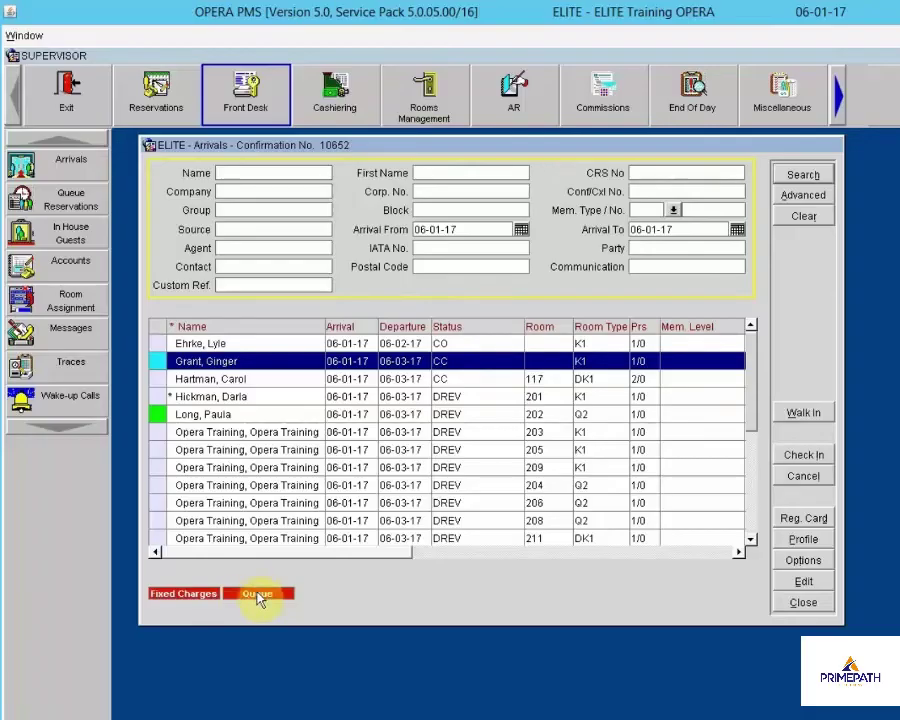
pyautogui.click(258, 595)
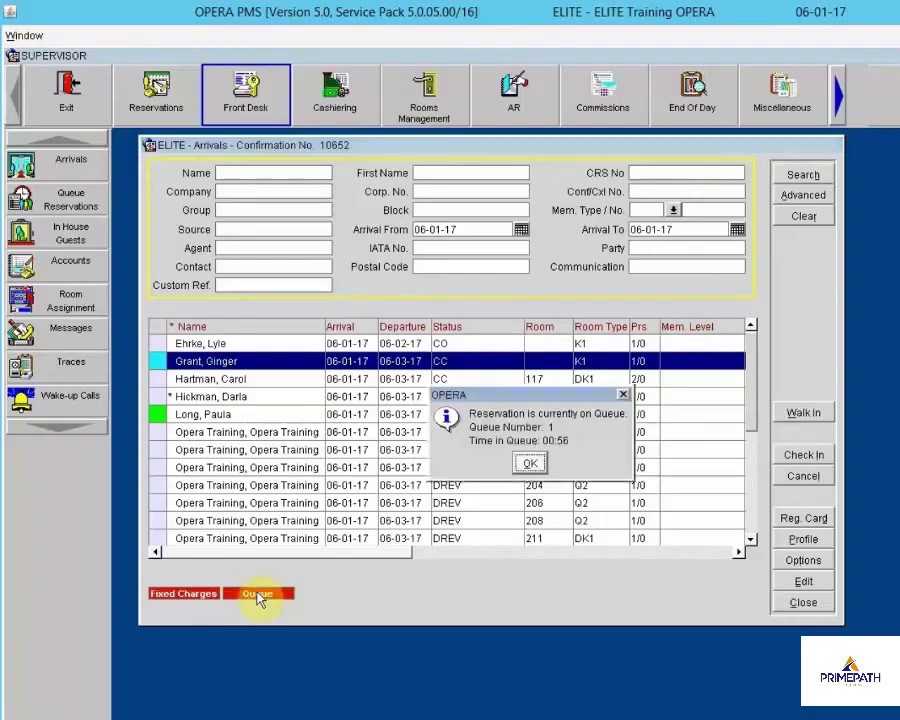
pyautogui.click(535, 464)
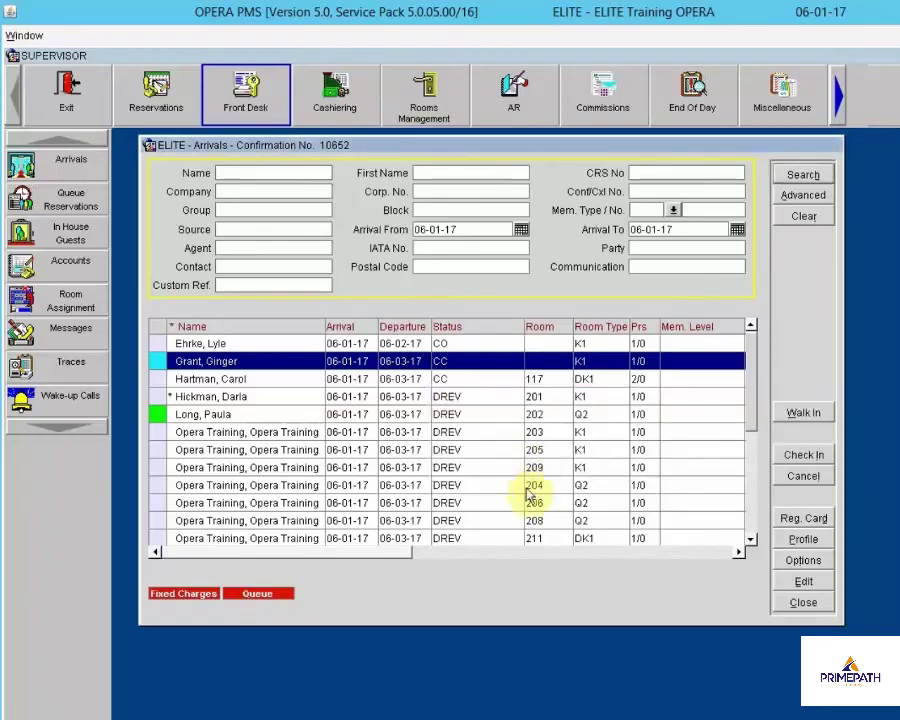
pyautogui.click(803, 581)
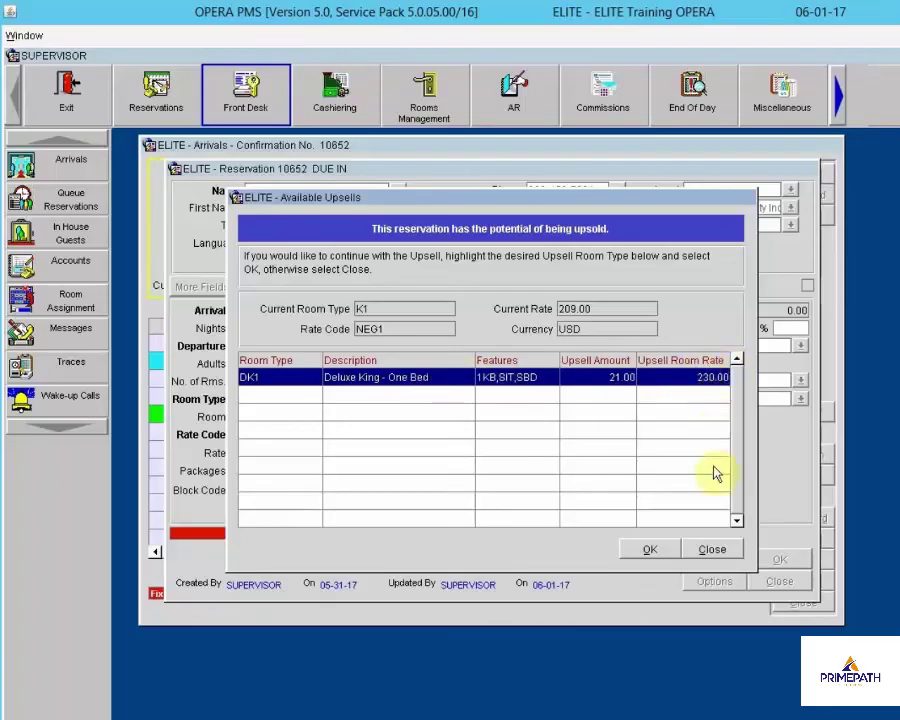
# Decline the DK1 Deluxe King upsell and assign room 305 to the K1 reservation
pyautogui.click(723, 549)
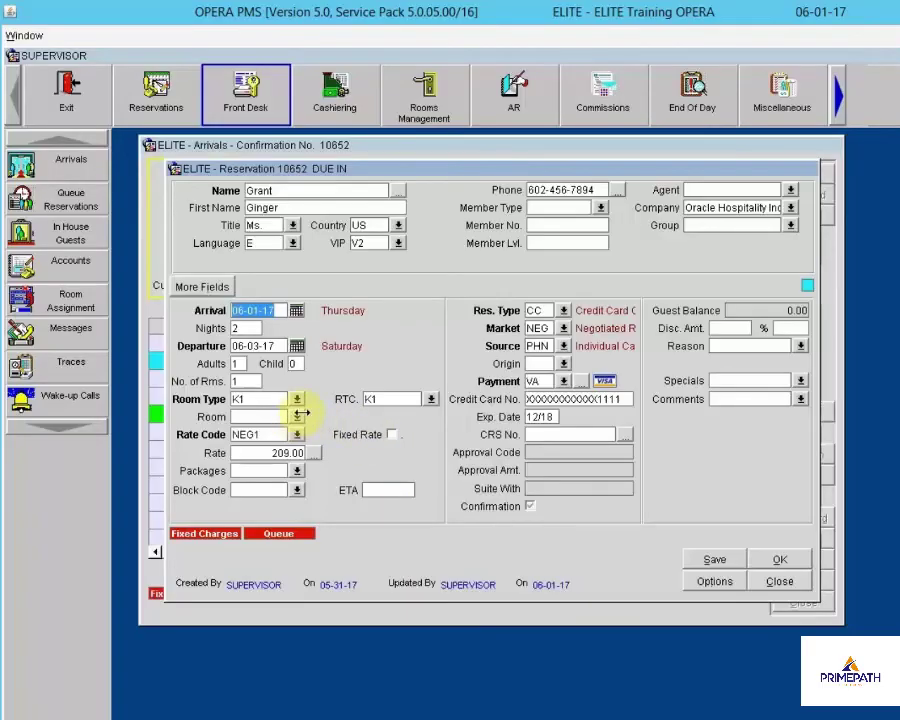
pyautogui.click(297, 416)
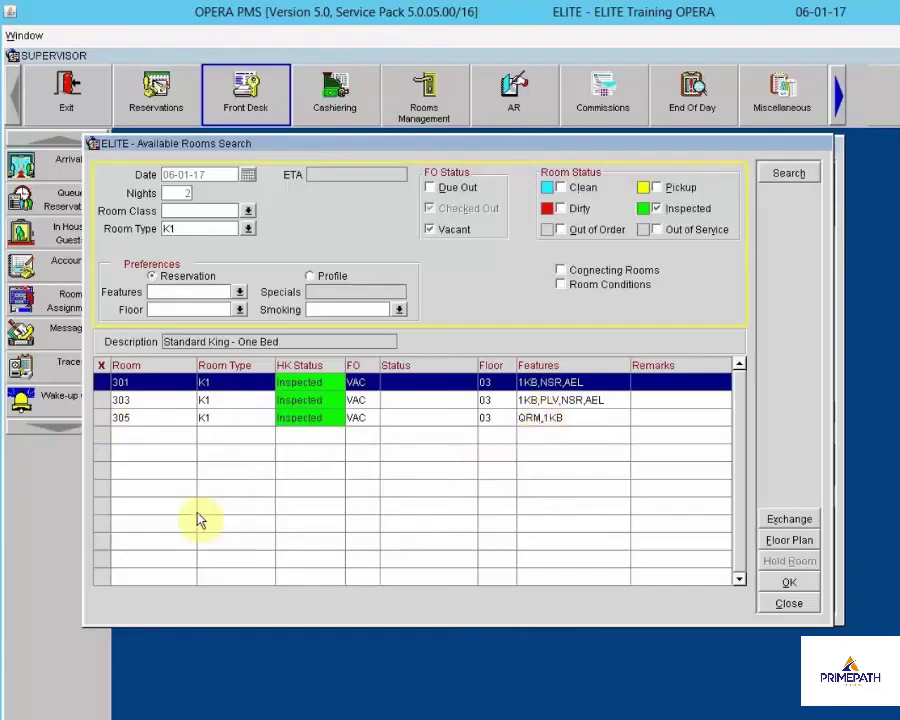
pyautogui.click(105, 420)
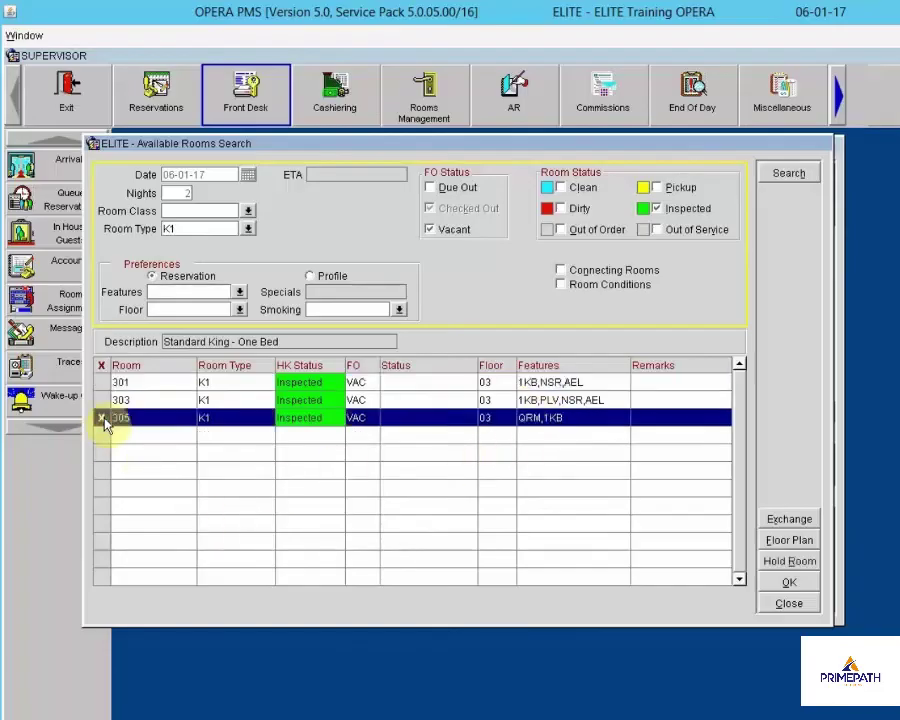
pyautogui.click(789, 583)
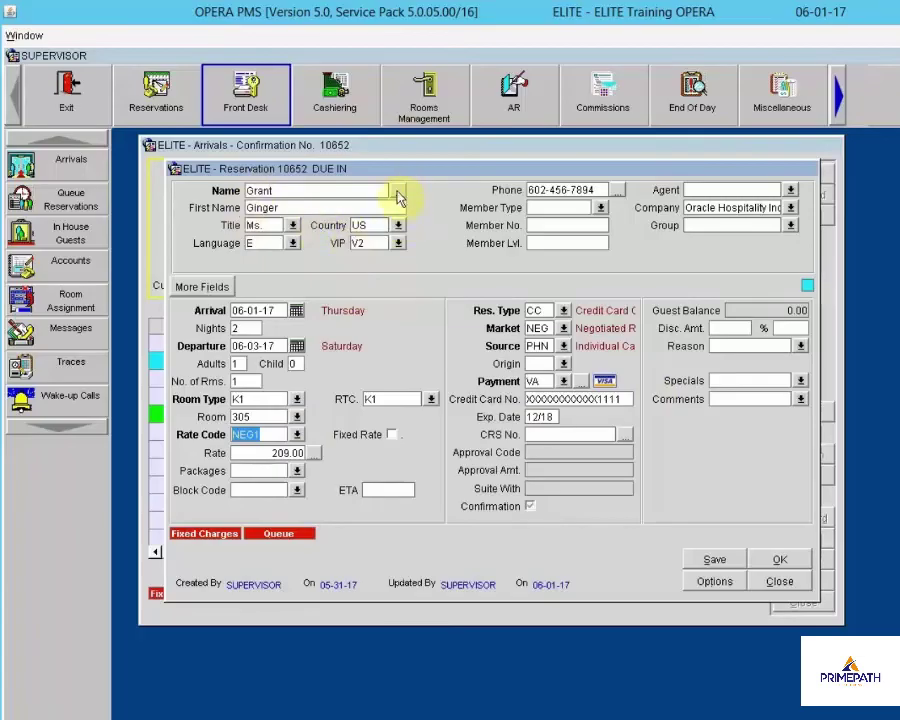
# Decline the upsell again, close the profile, and check the K1 guest into room 305
pyautogui.press('Tab')
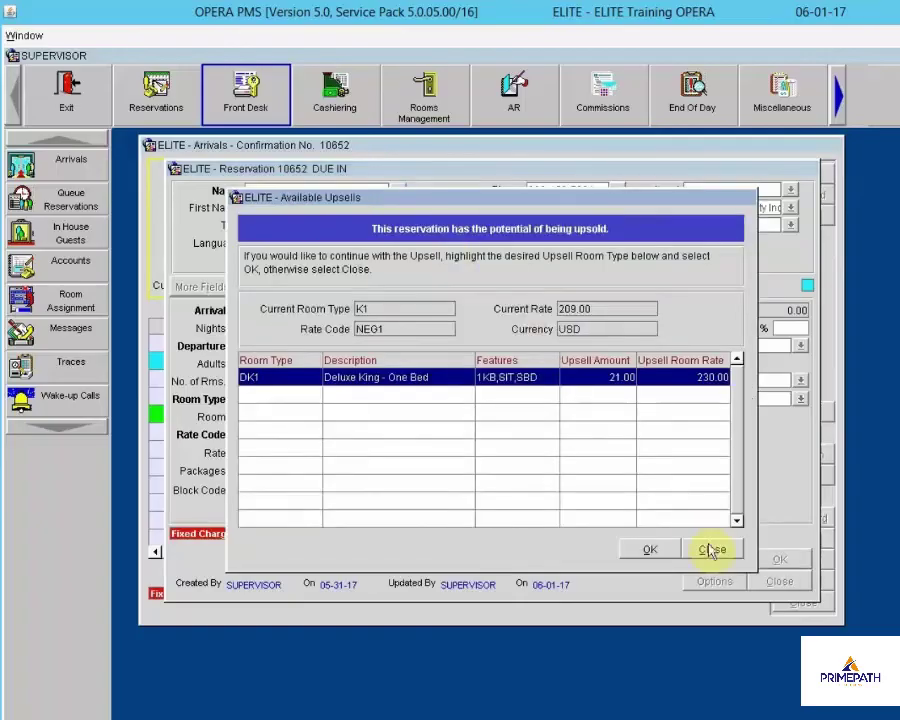
pyautogui.click(712, 551)
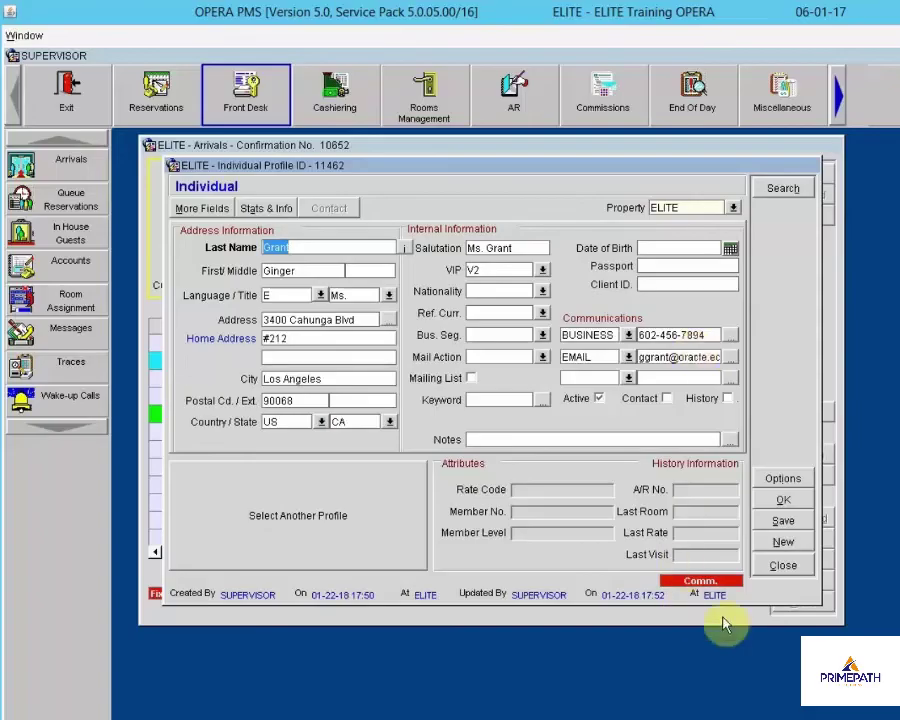
pyautogui.click(784, 566)
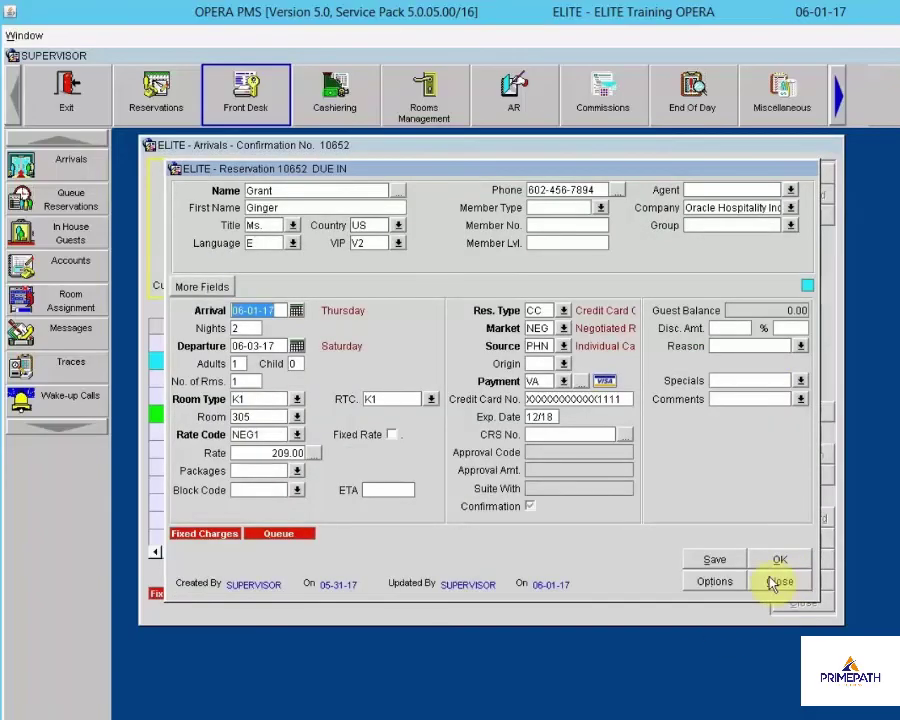
pyautogui.click(779, 560)
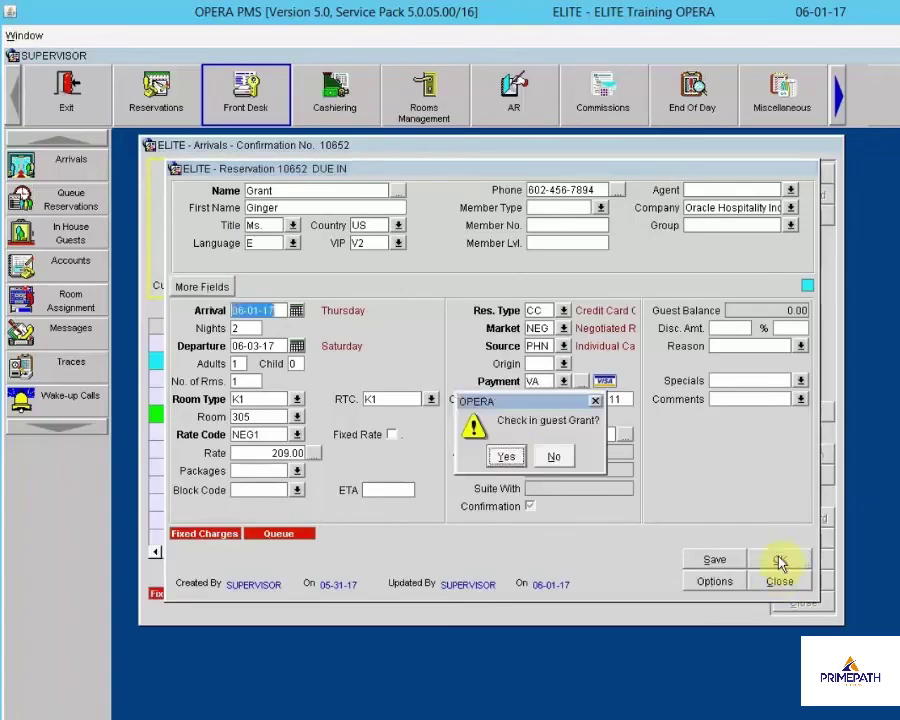
pyautogui.click(508, 456)
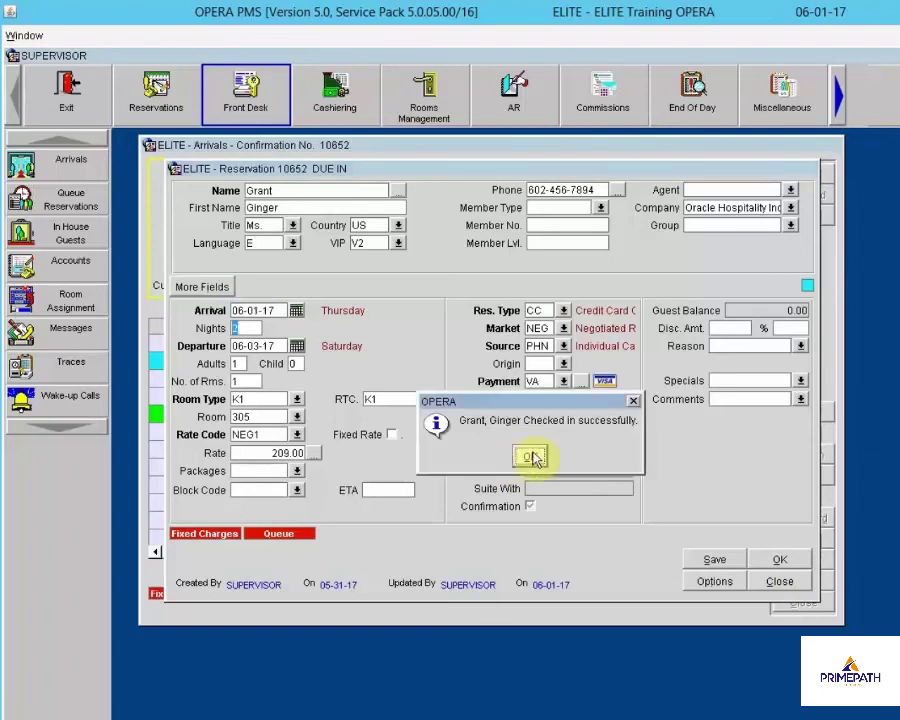
pyautogui.click(531, 456)
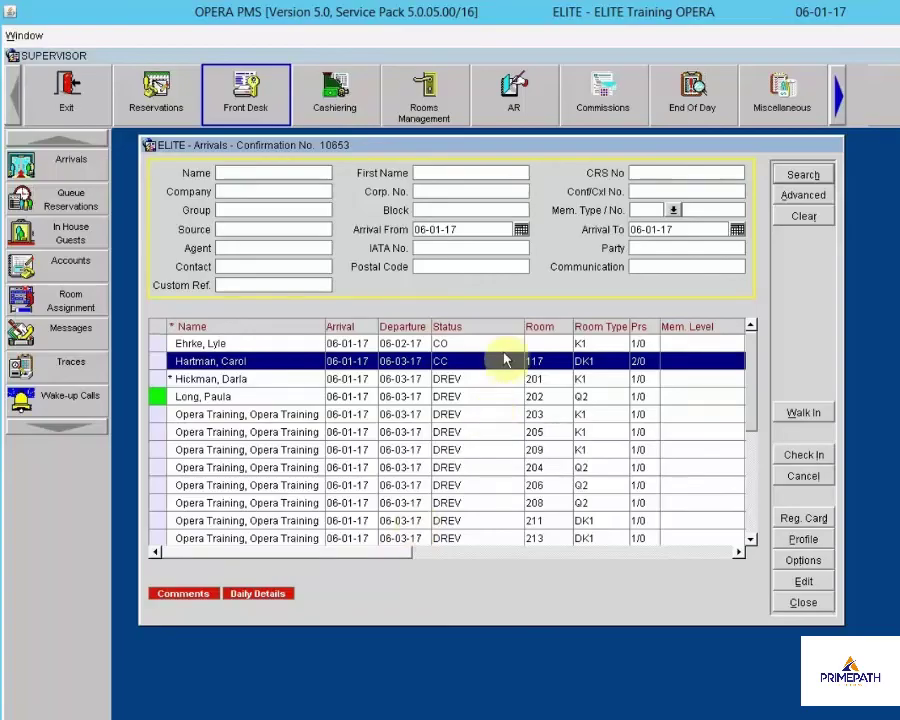
# Search In House Guests by the guest's name to confirm room 305 check-in, then close
pyautogui.click(788, 598)
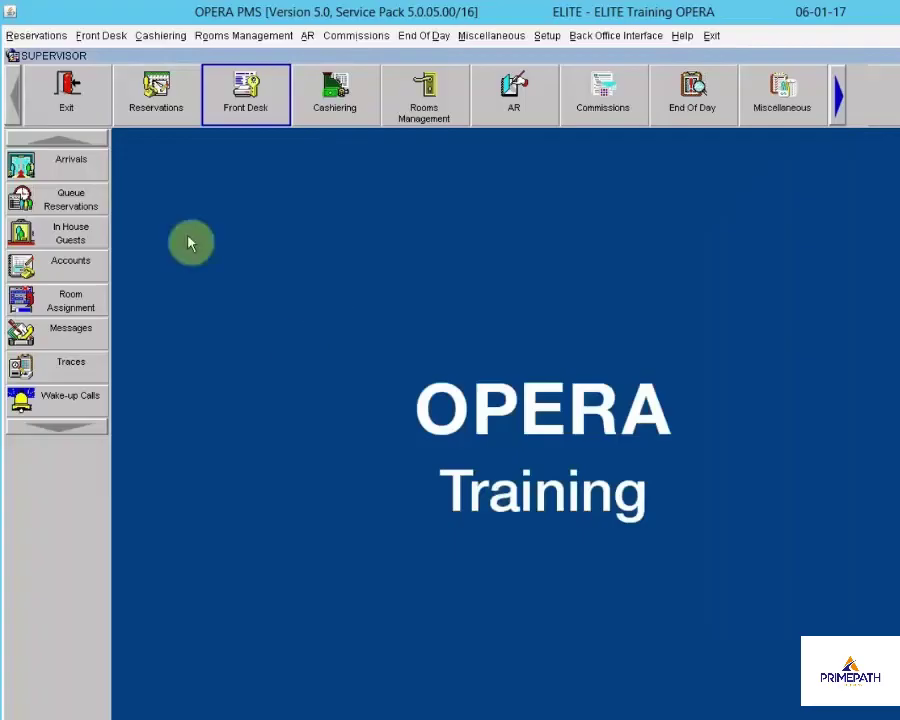
pyautogui.click(70, 240)
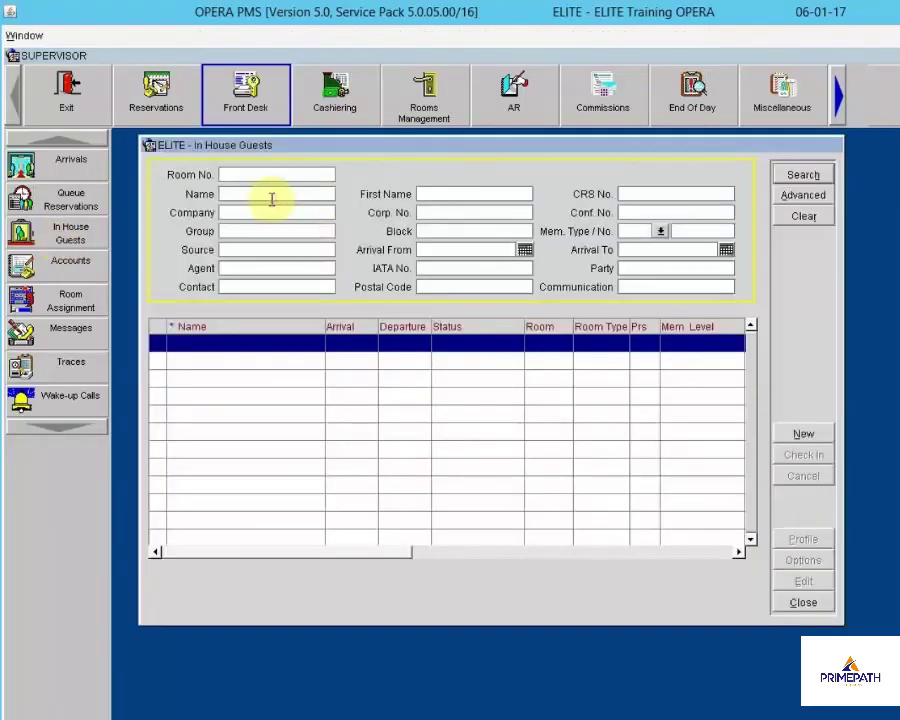
pyautogui.write('grant')
pyautogui.click(800, 176)
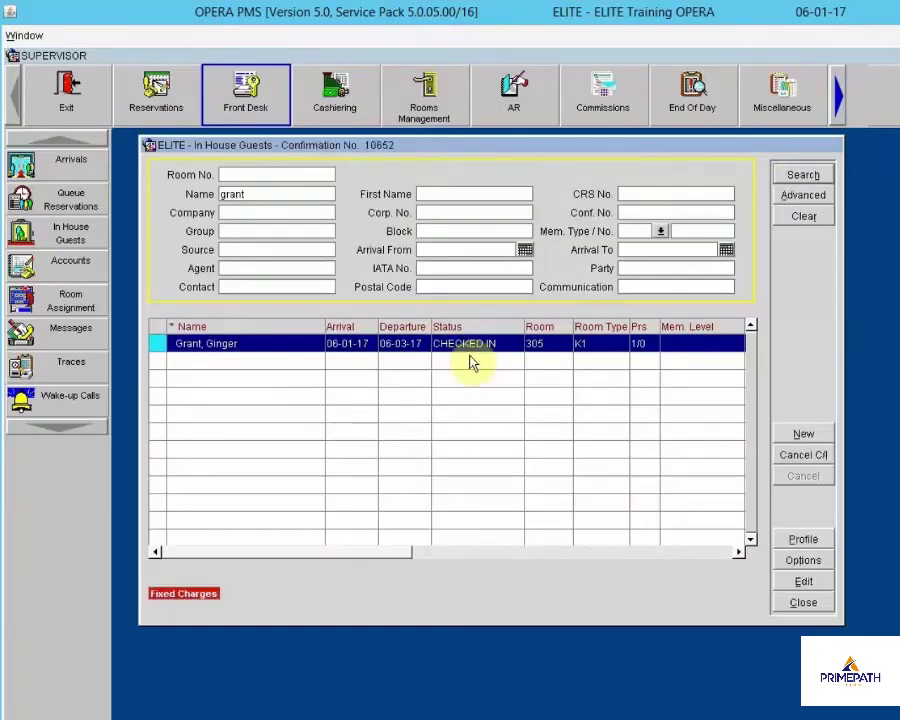
pyautogui.click(801, 604)
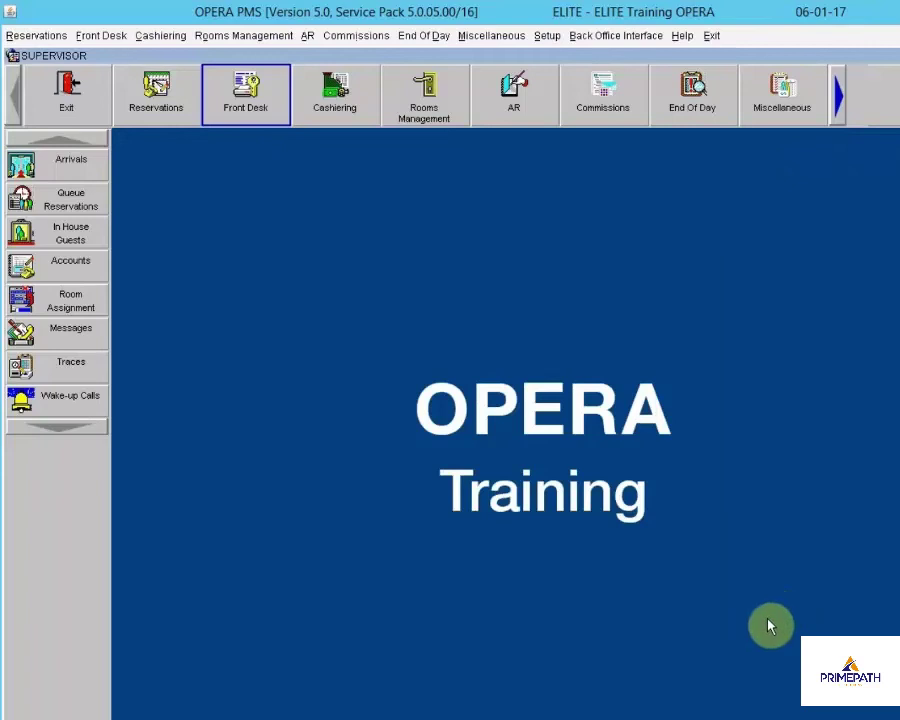
# Search today's arrivals by the guest's surname
pyautogui.click(22, 165)
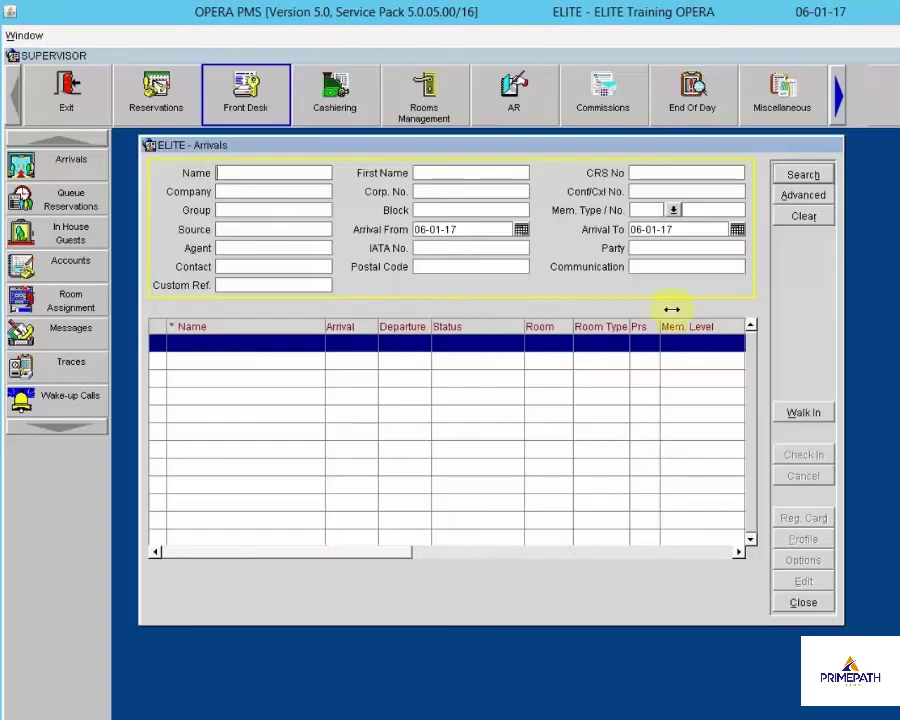
pyautogui.click(263, 173)
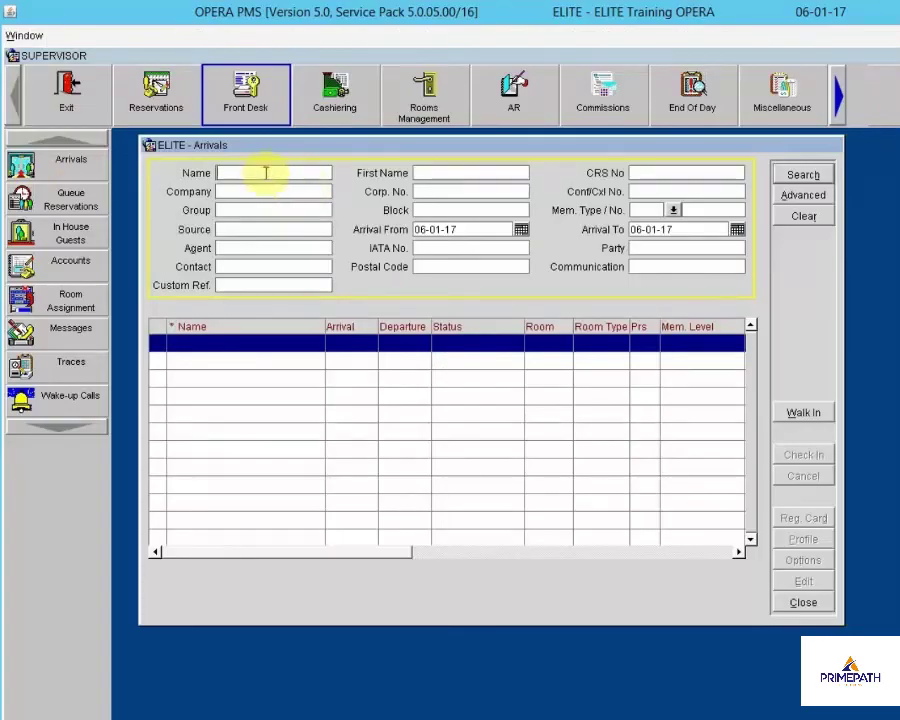
pyautogui.write('Seyler')
pyautogui.click(797, 175)
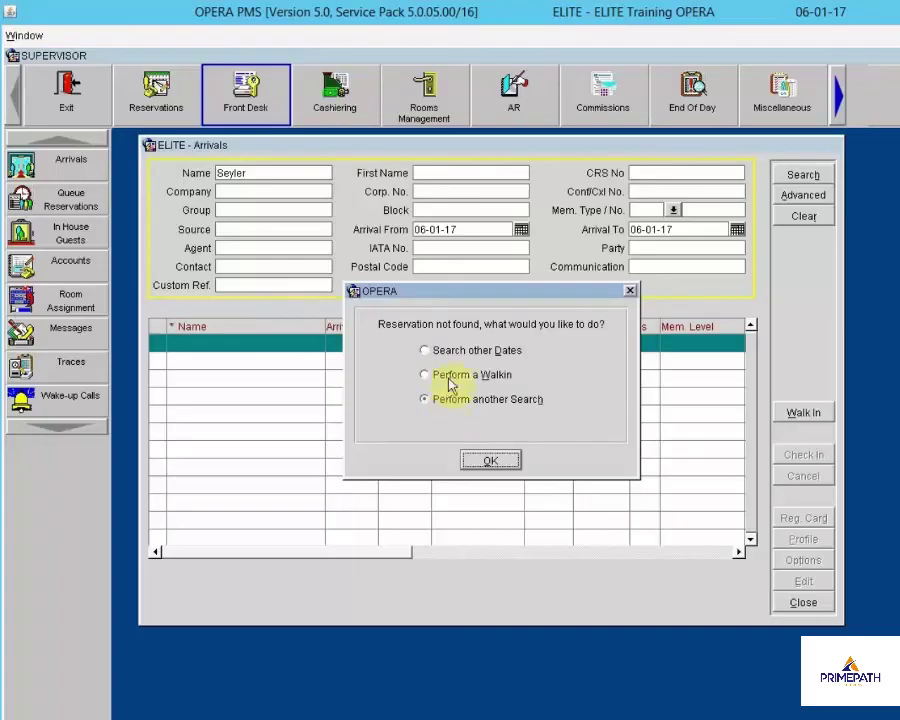
# Search other dates with no end date, find no reservation, and choose Perform a Walkin
pyautogui.click(427, 351)
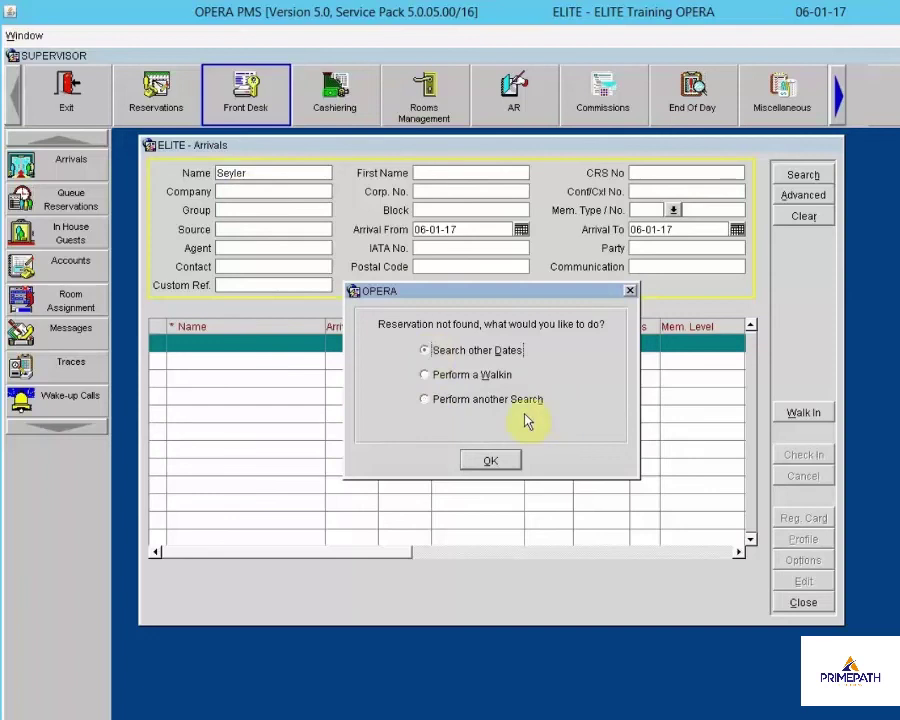
pyautogui.click(489, 460)
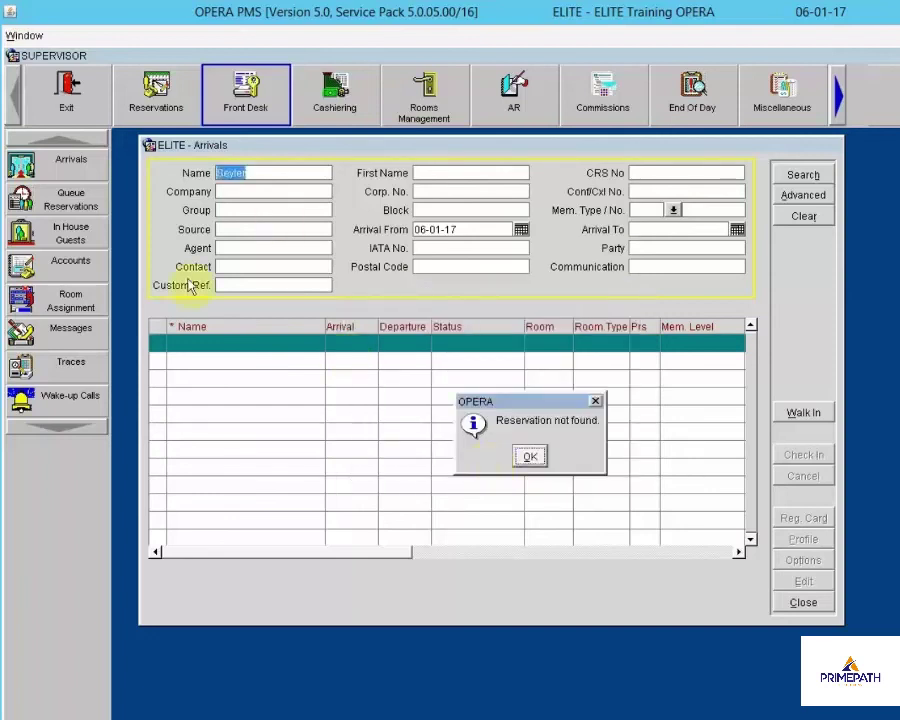
pyautogui.click(530, 458)
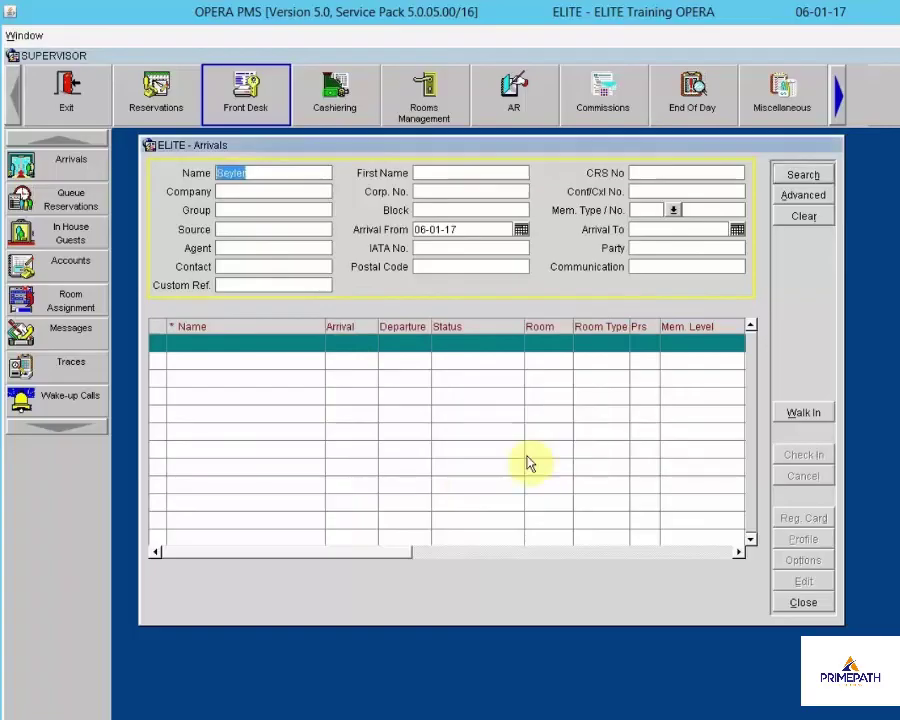
pyautogui.click(641, 346)
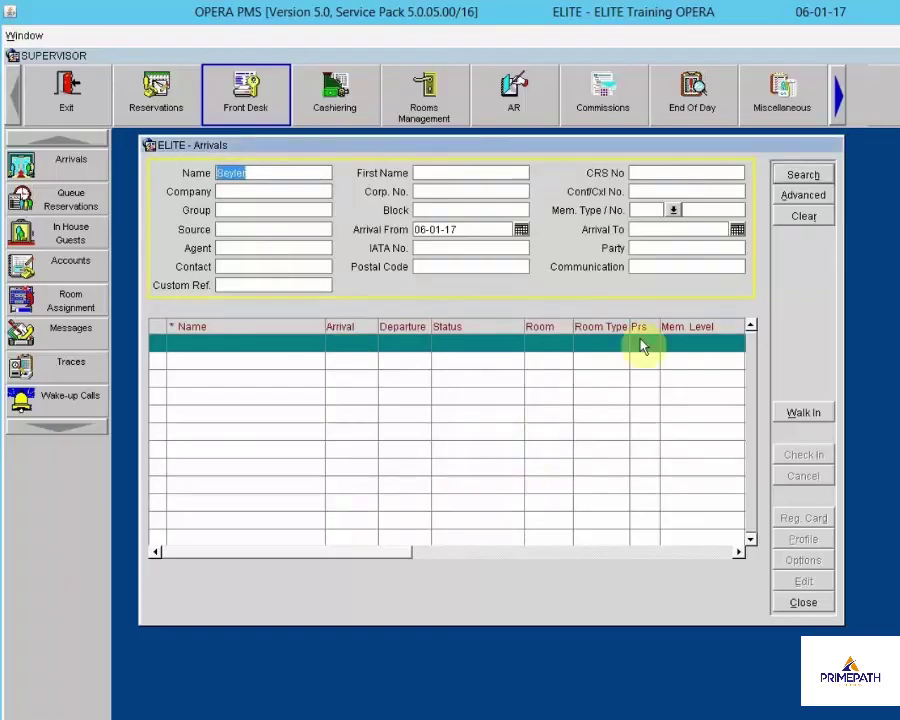
pyautogui.click(802, 177)
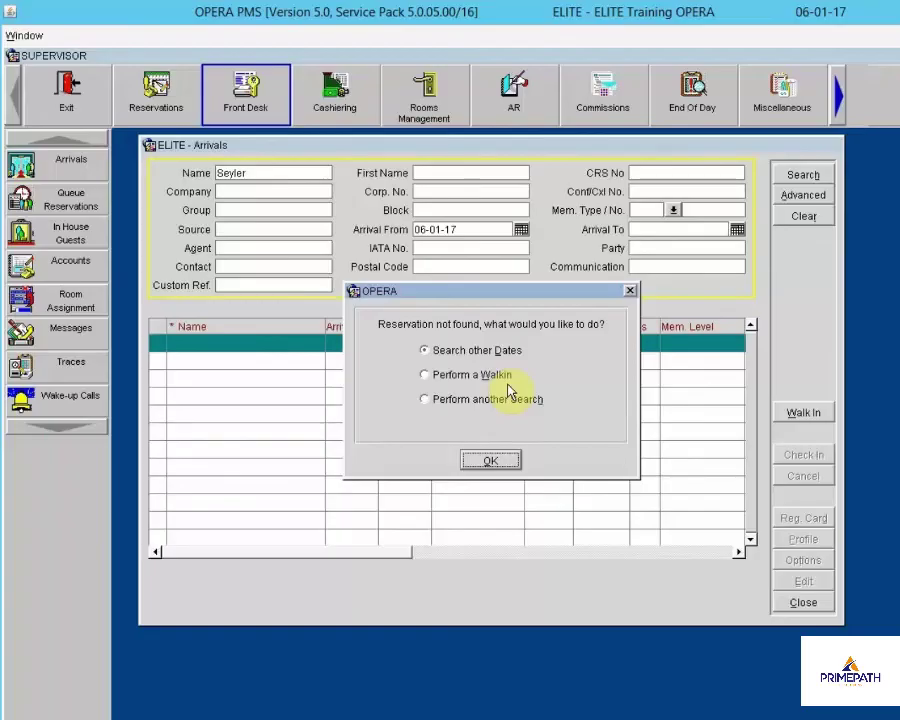
pyautogui.click(445, 380)
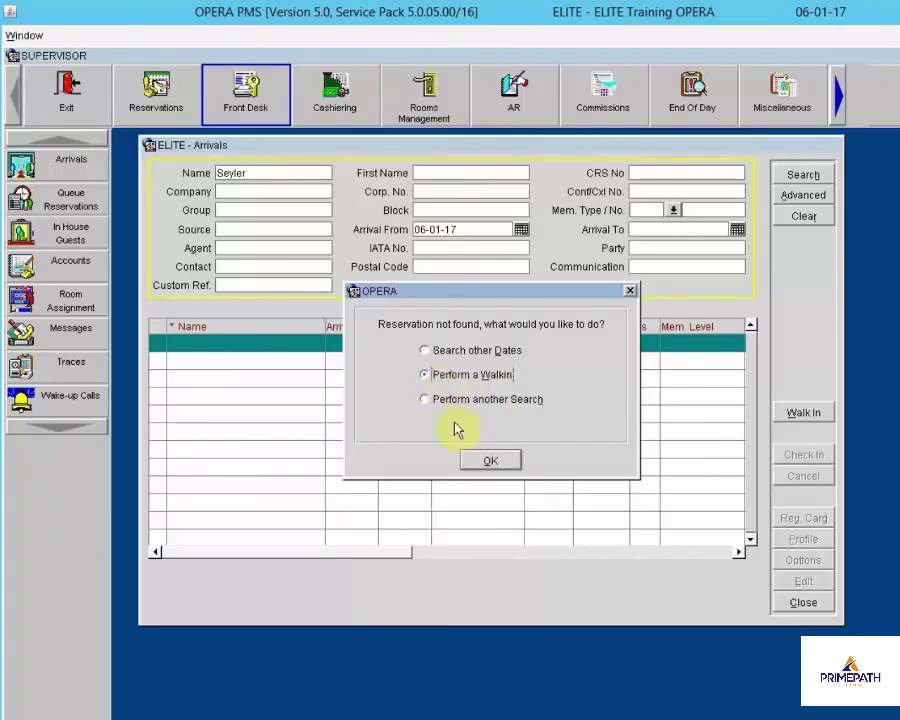
# Start a new guest profile with the walk-in's first name, street address and postal code
pyautogui.click(478, 460)
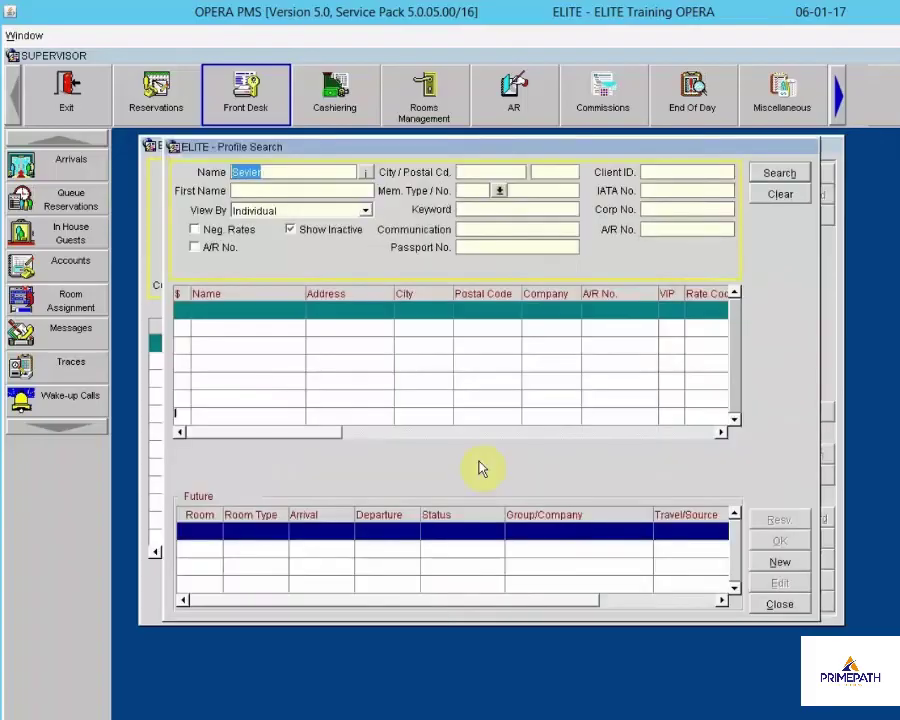
pyautogui.click(290, 230)
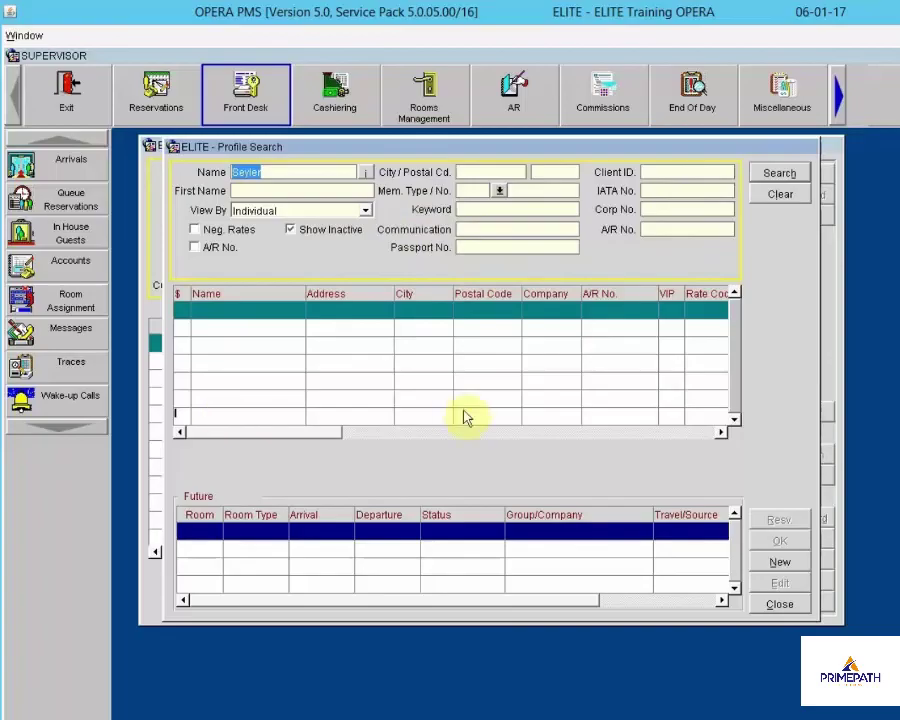
pyautogui.click(788, 561)
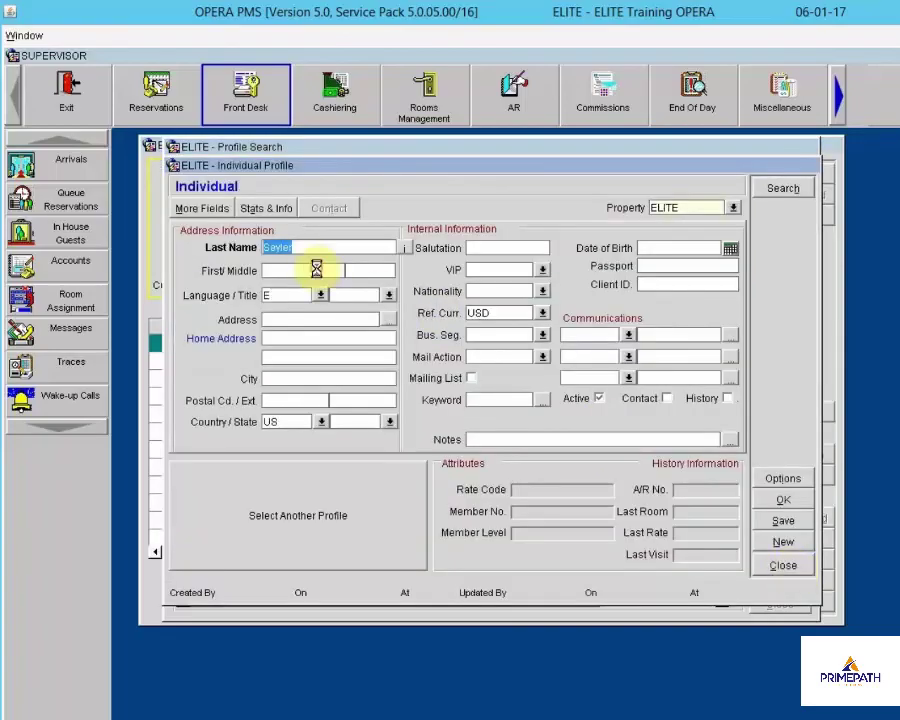
pyautogui.click(316, 268)
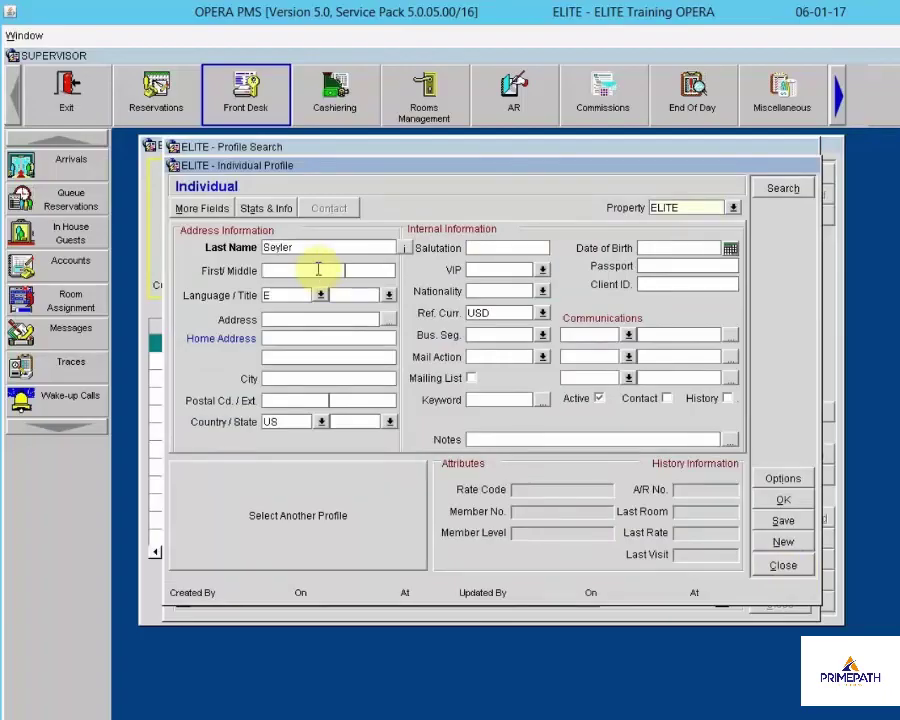
pyautogui.write('Andy')
pyautogui.click(284, 318)
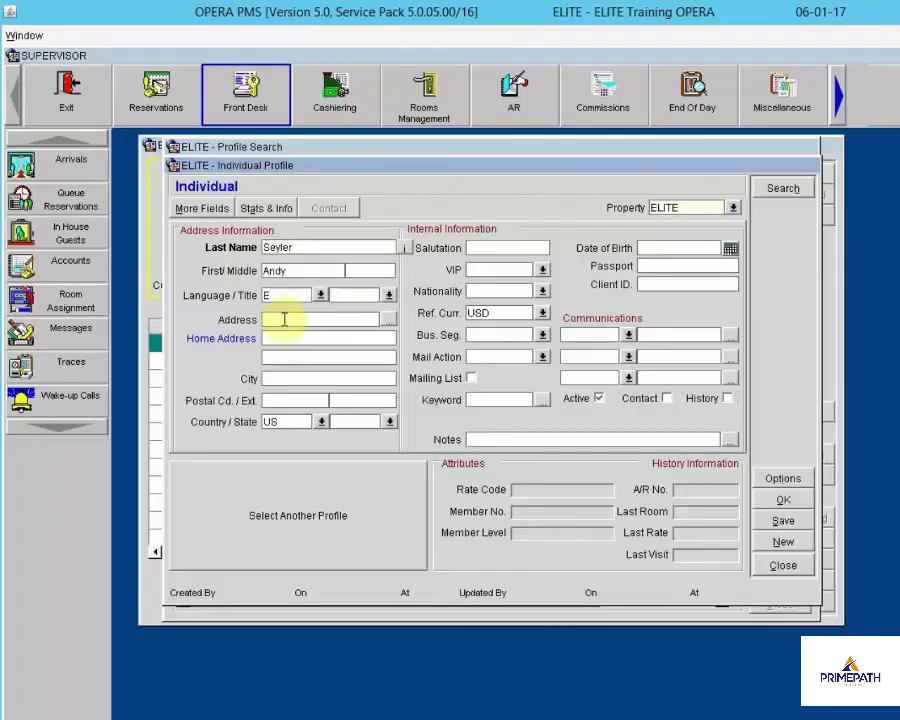
pyautogui.press('Tab')
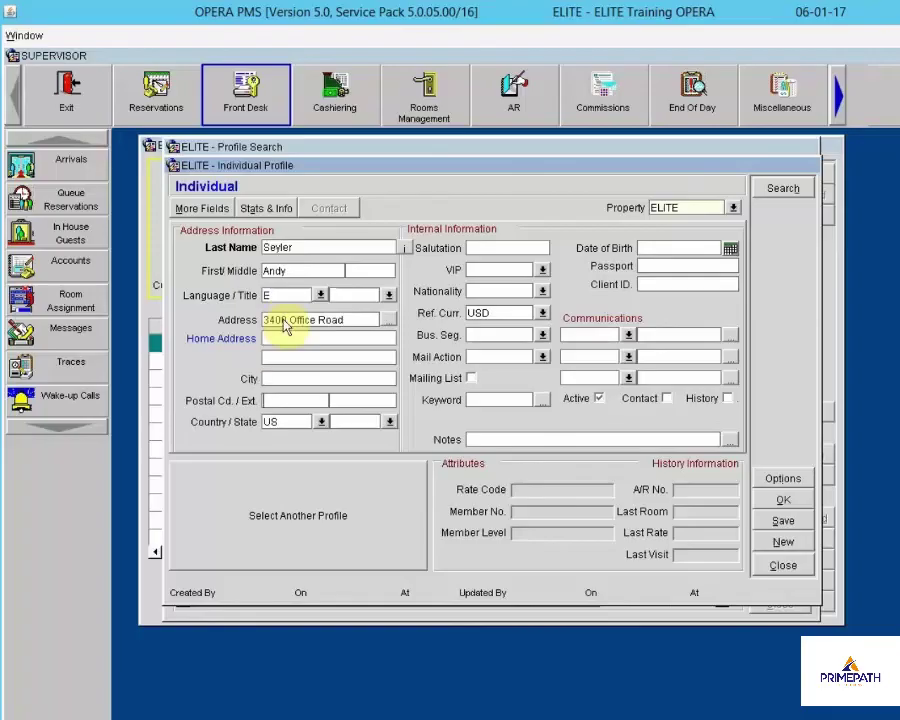
pyautogui.press('Tab')
pyautogui.press('Tab')
pyautogui.press('Tab')
pyautogui.write('68920')
pyautogui.press('Tab')
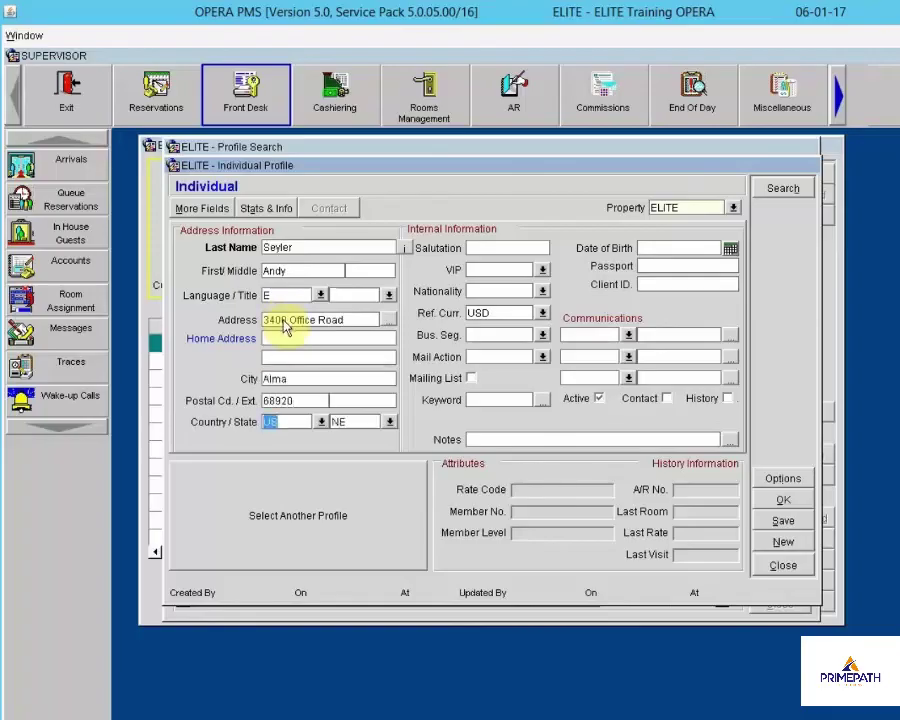
pyautogui.press('Tab')
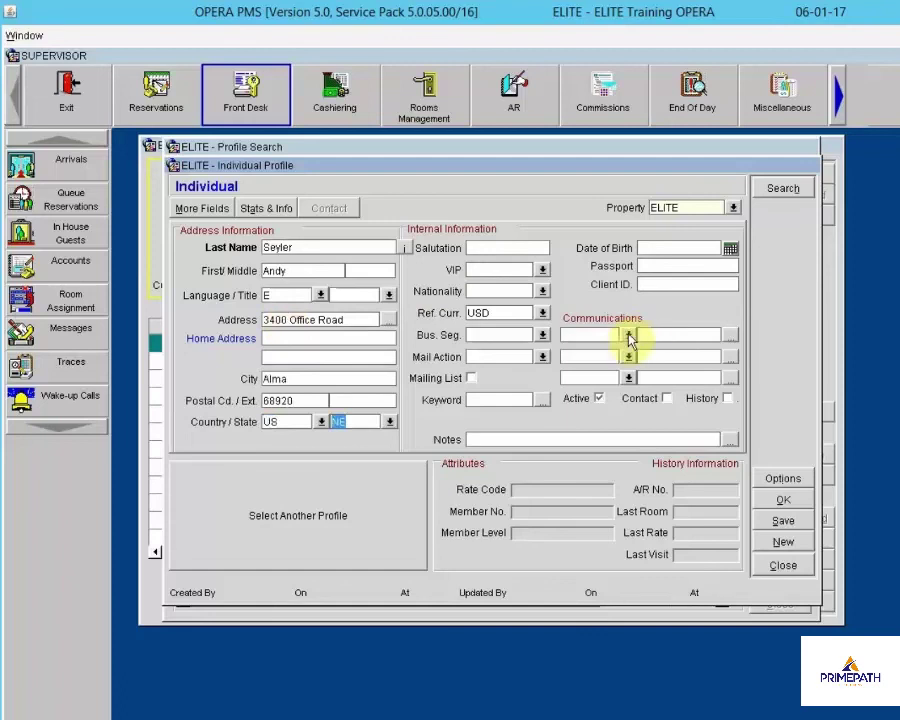
# Add the guest's e-mail and home phone number as communications and save the profile
pyautogui.click(628, 335)
pyautogui.click(610, 558)
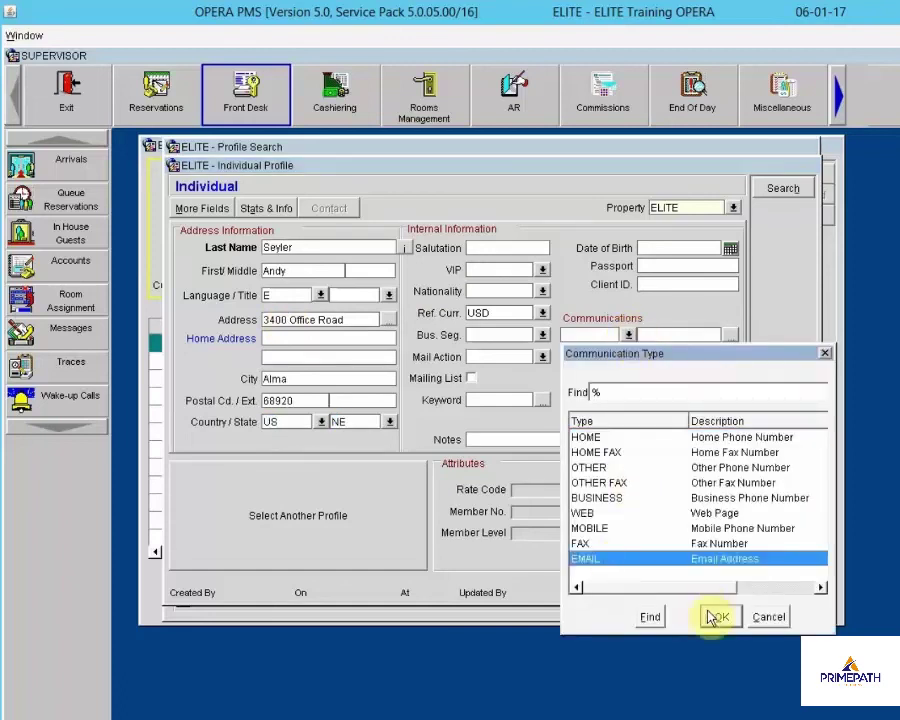
pyautogui.click(716, 617)
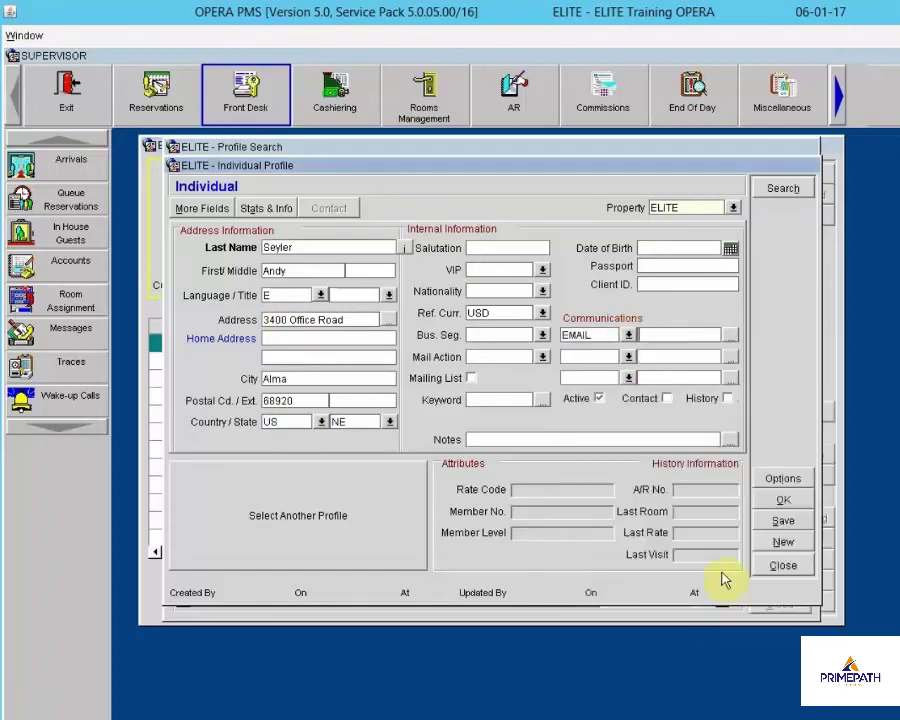
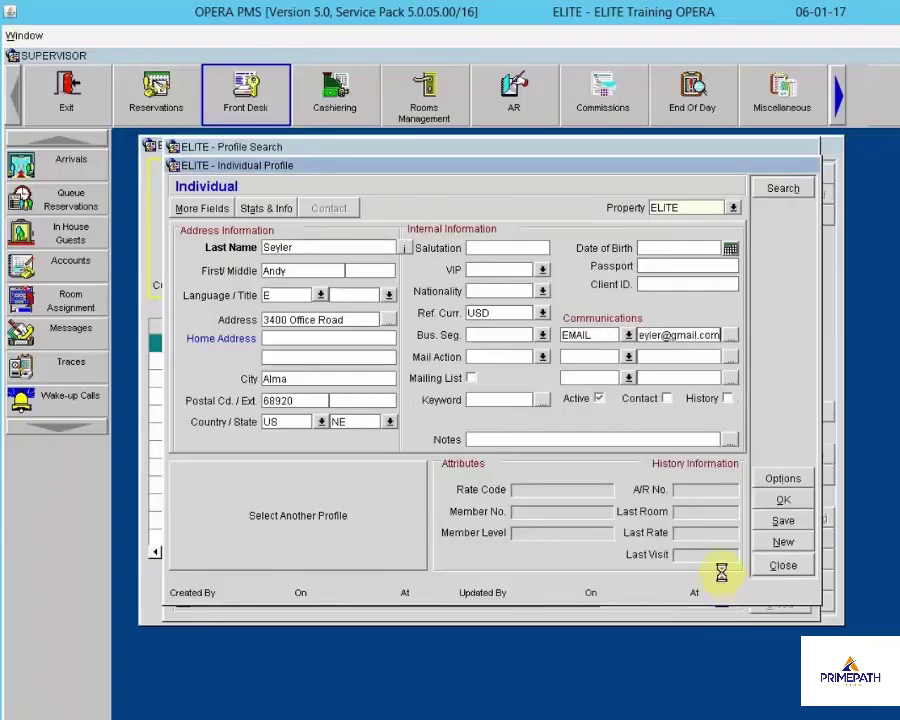
pyautogui.press('Tab')
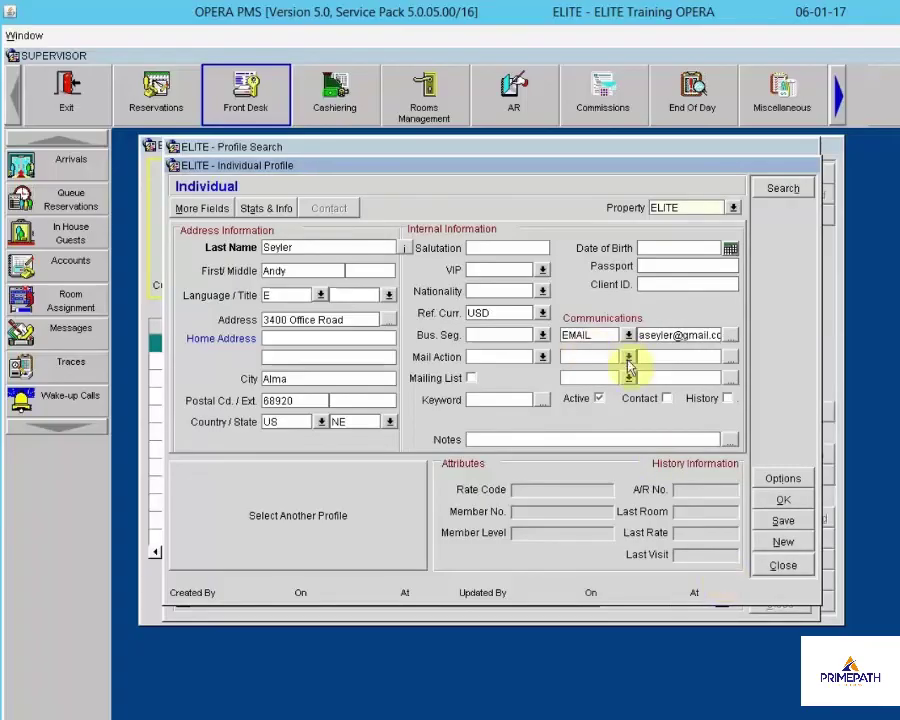
pyautogui.click(627, 357)
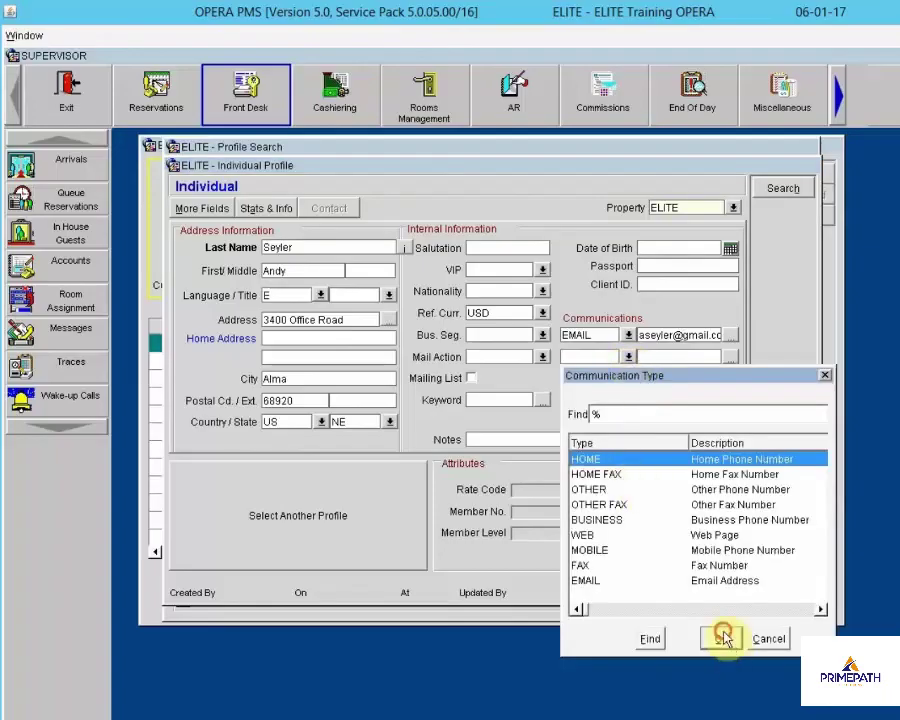
pyautogui.click(717, 639)
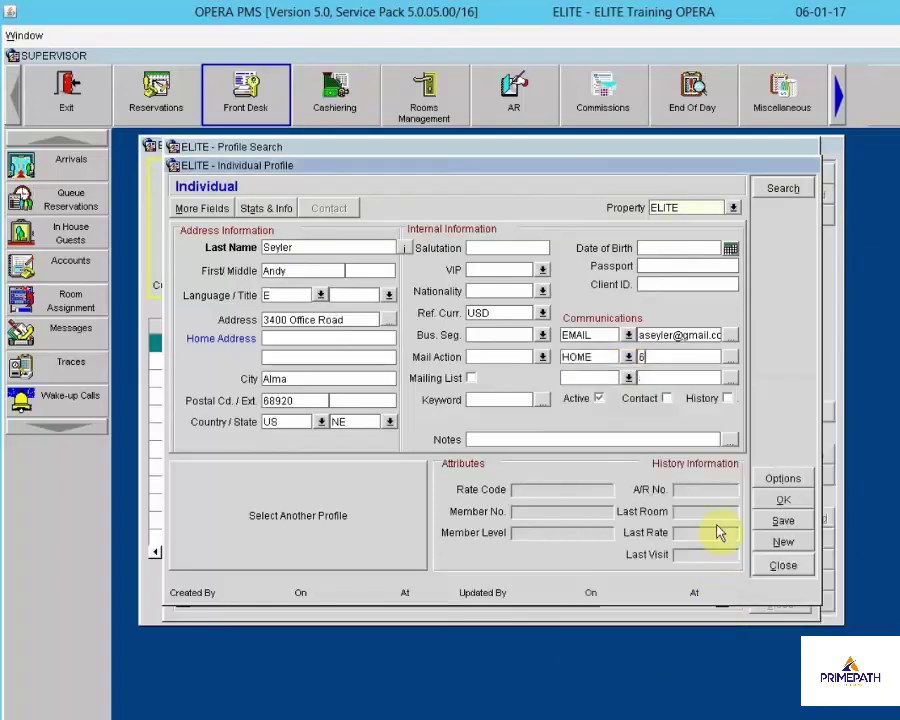
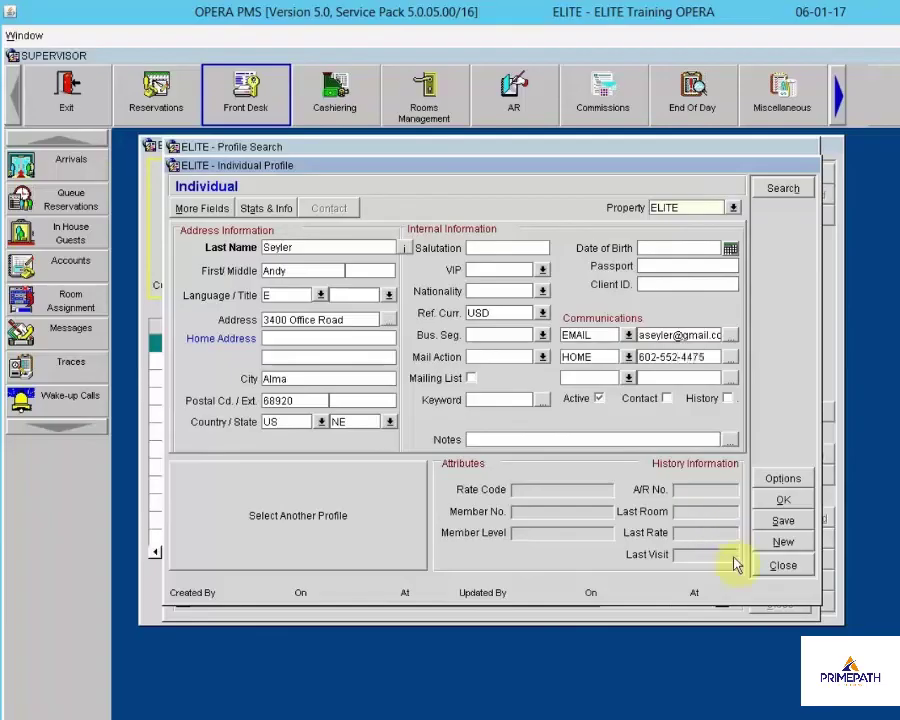
pyautogui.click(785, 503)
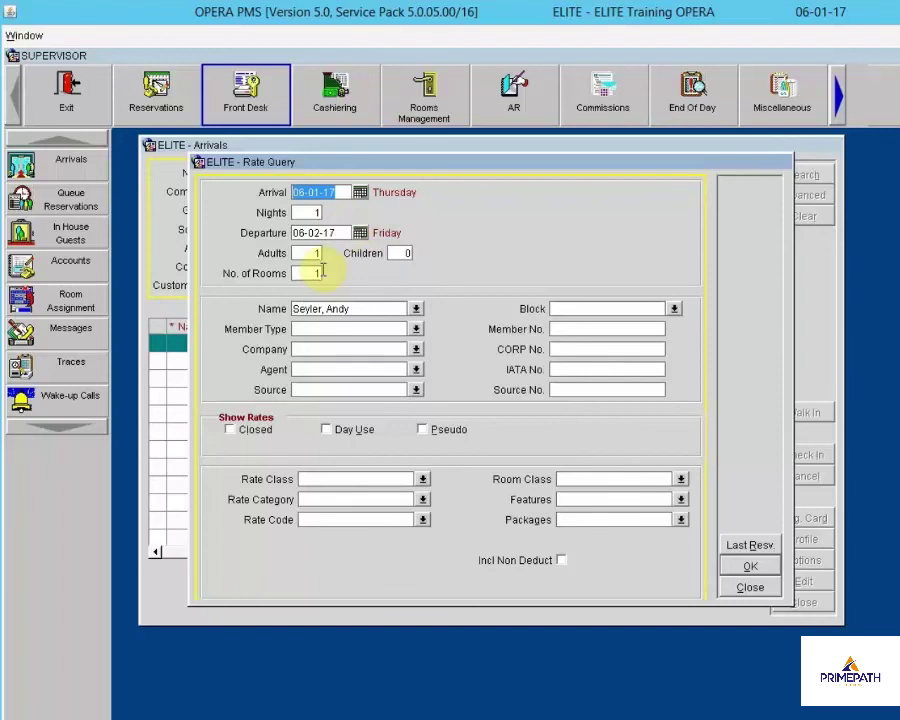
# Quote one night for 2 adults and start the reservation at the DK1 RACK rate of 359.00
pyautogui.press('Tab')
pyautogui.press('Tab')
pyautogui.press('Tab')
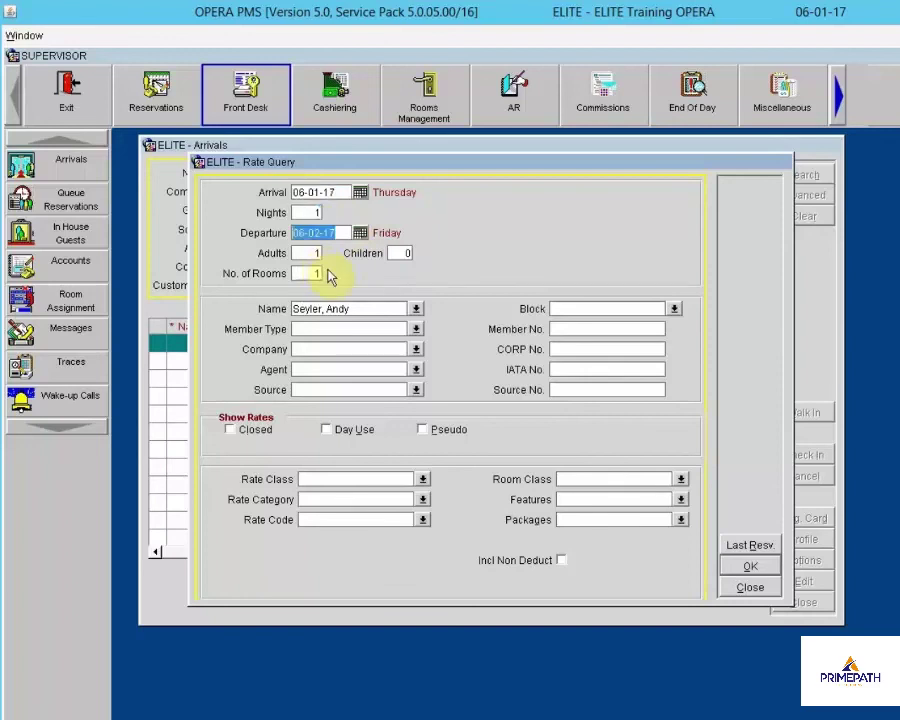
pyautogui.write('2')
pyautogui.press('Tab')
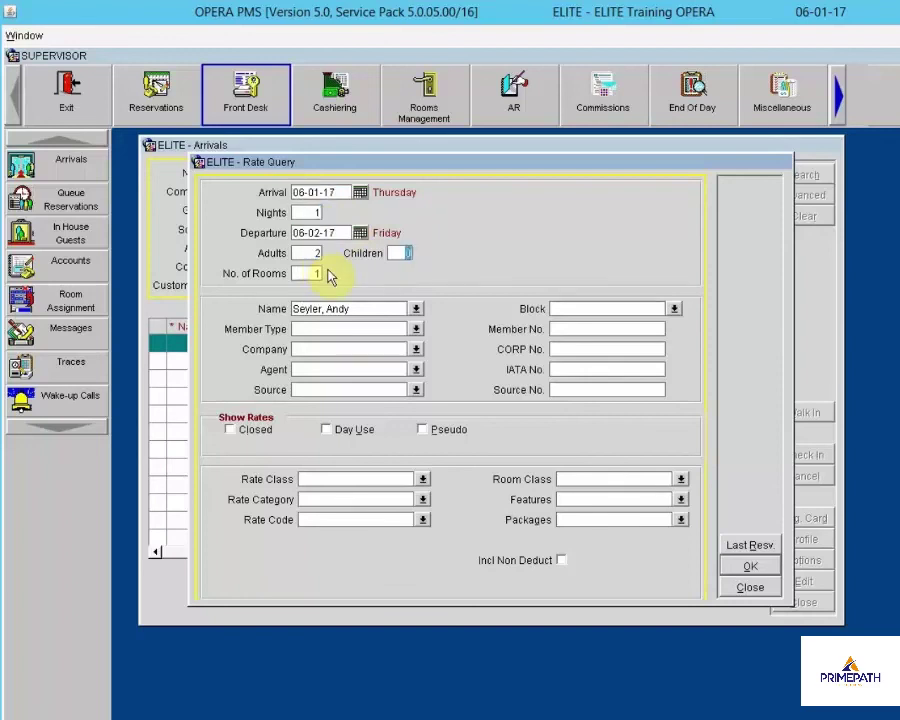
pyautogui.press('Tab')
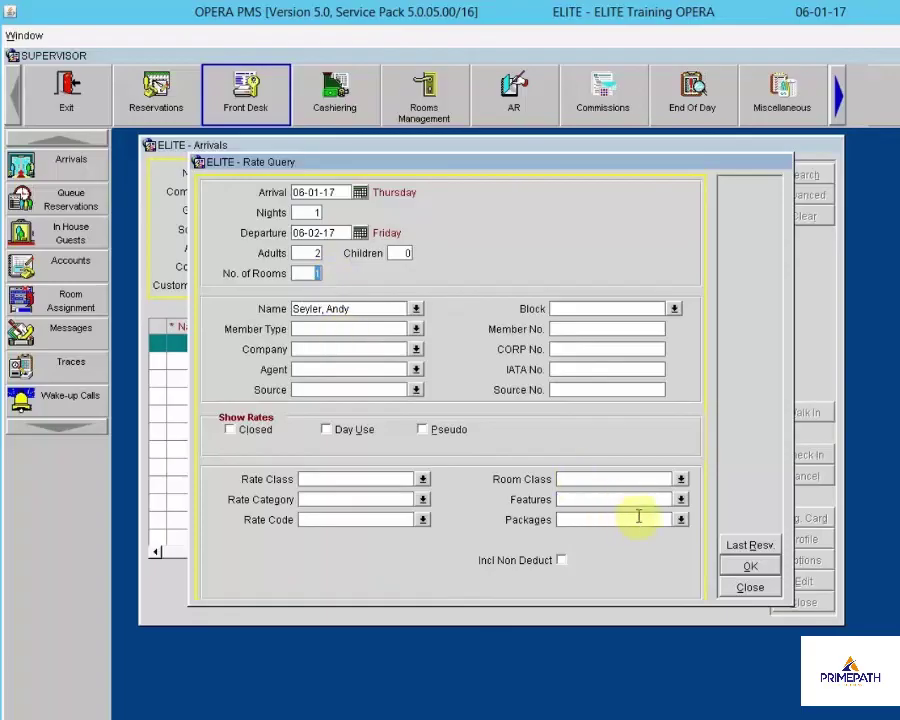
pyautogui.click(750, 567)
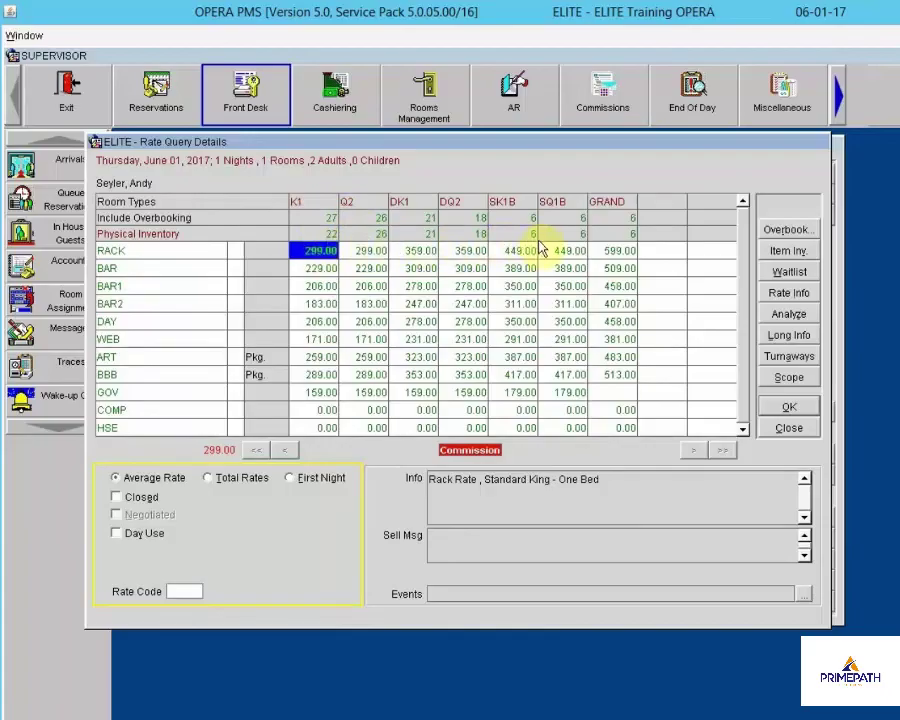
pyautogui.click(418, 252)
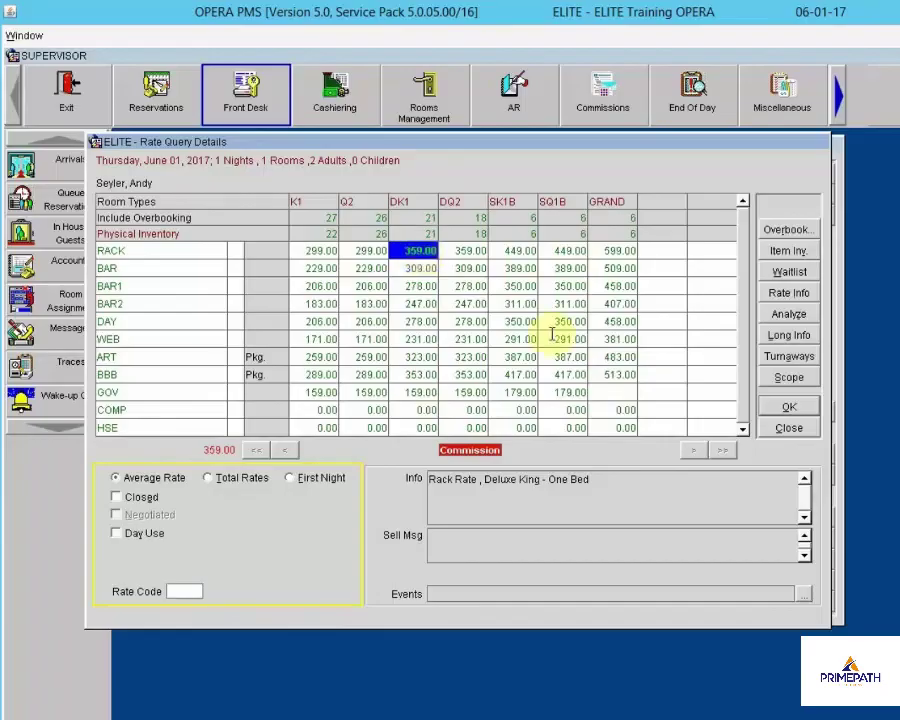
pyautogui.click(786, 405)
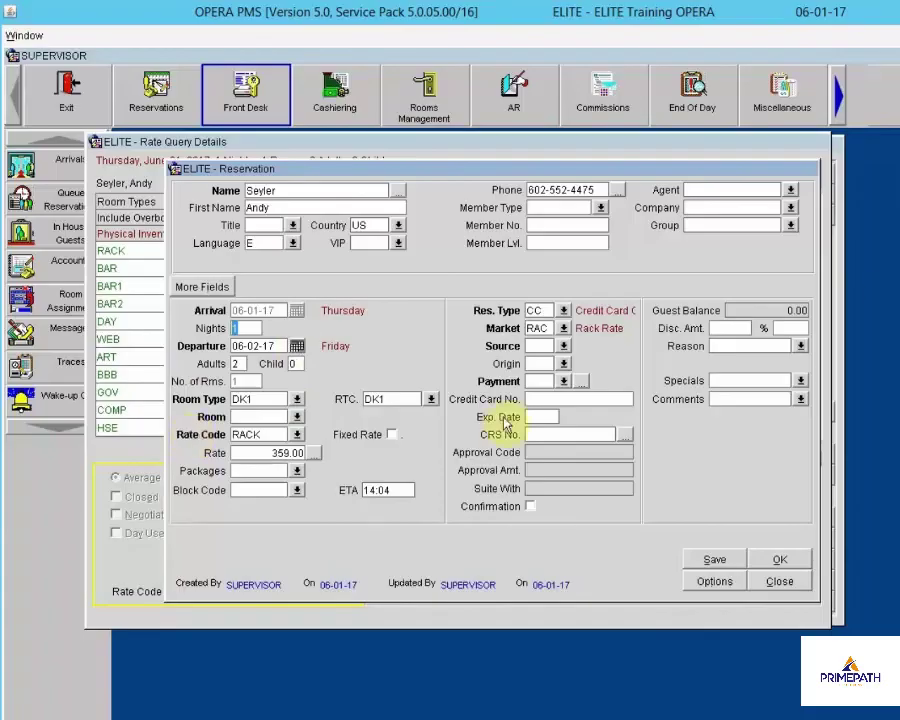
# Assign room 217 to the walk-in reservation
pyautogui.click(297, 417)
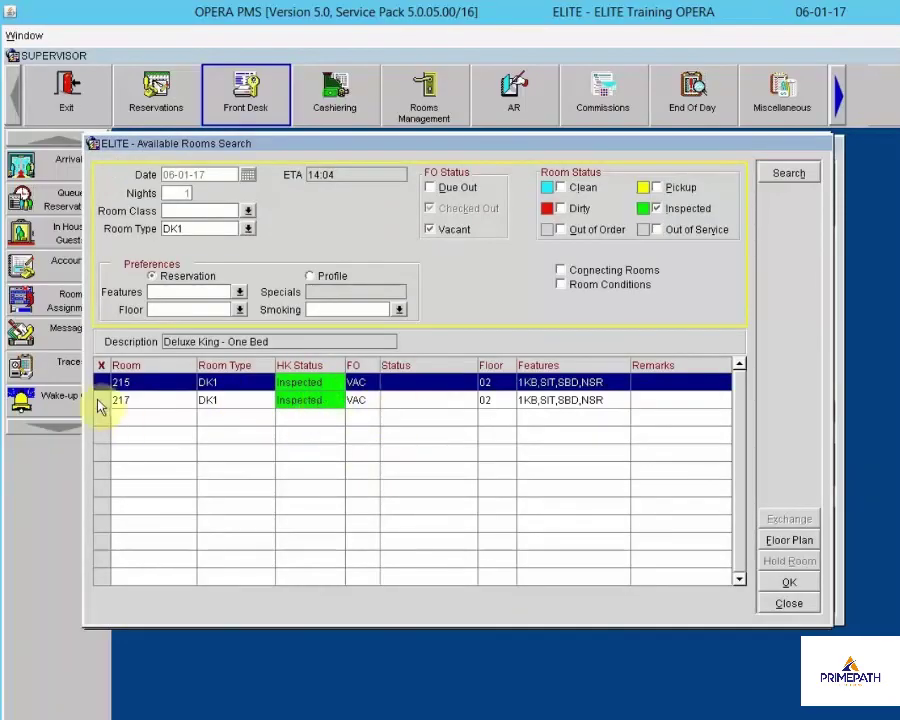
pyautogui.click(100, 403)
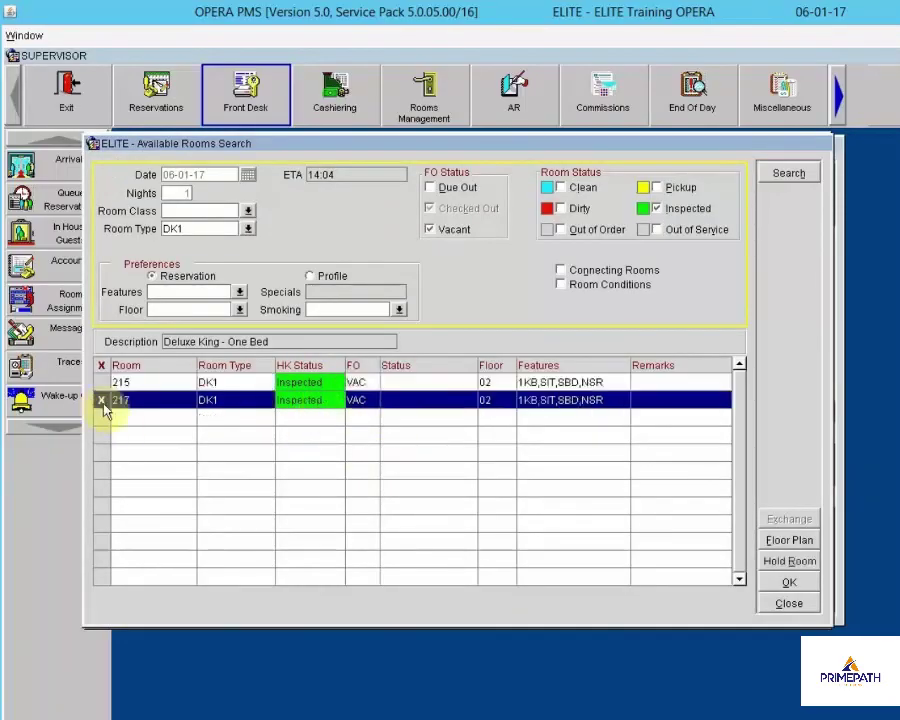
pyautogui.click(789, 588)
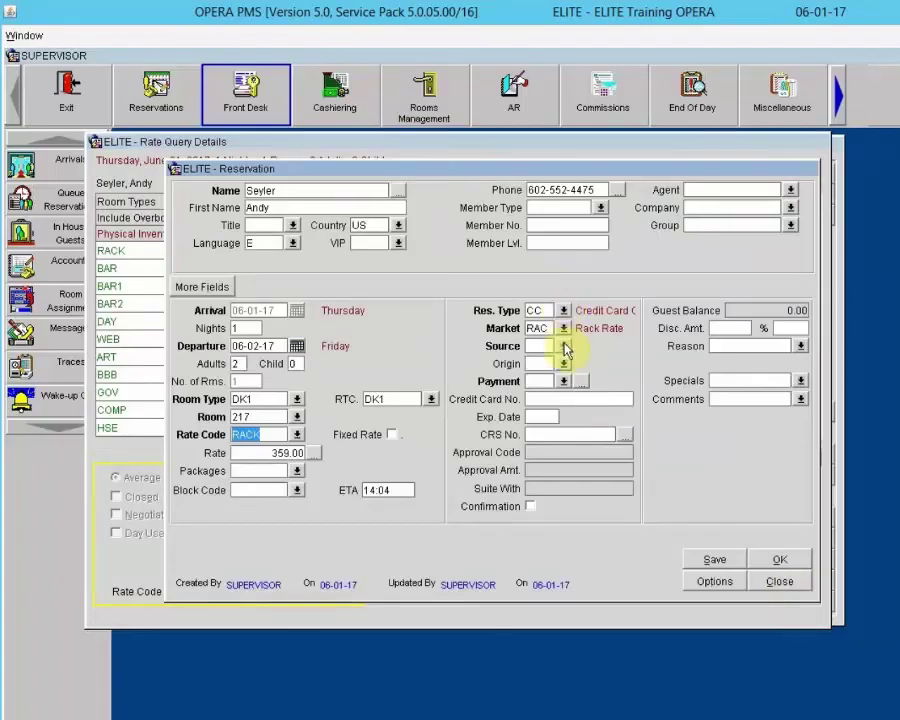
# Set the reservation source to WLK Walk In
pyautogui.click(564, 345)
pyautogui.click(564, 346)
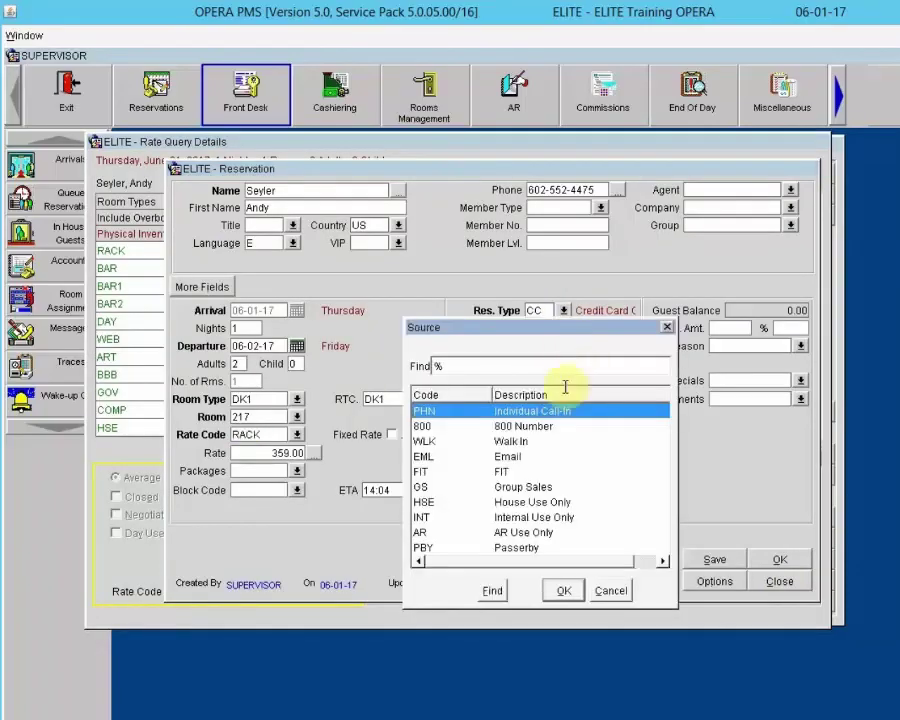
pyautogui.click(516, 441)
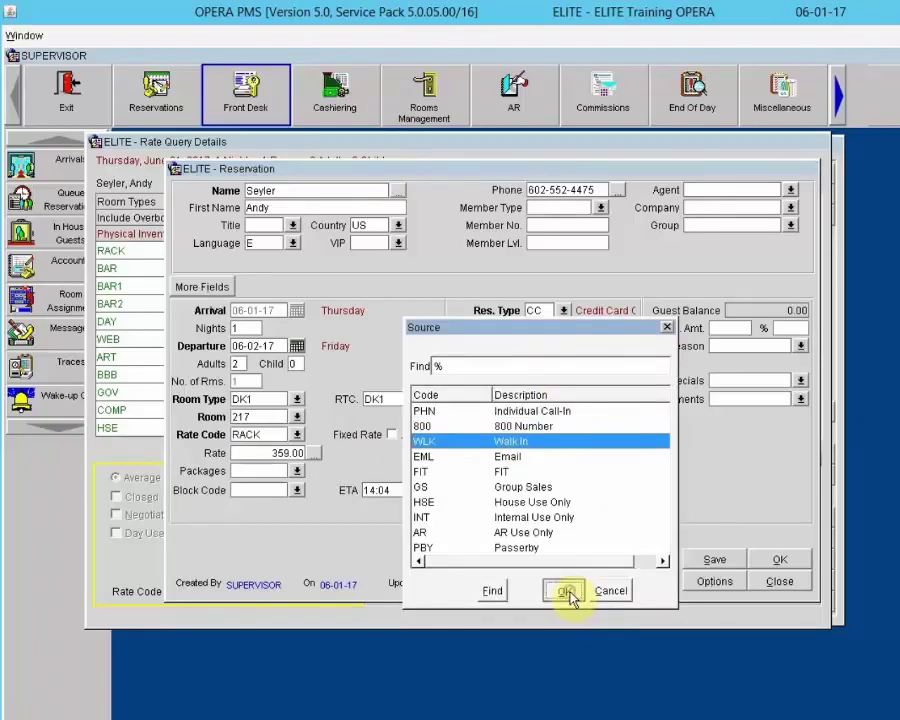
pyautogui.click(565, 591)
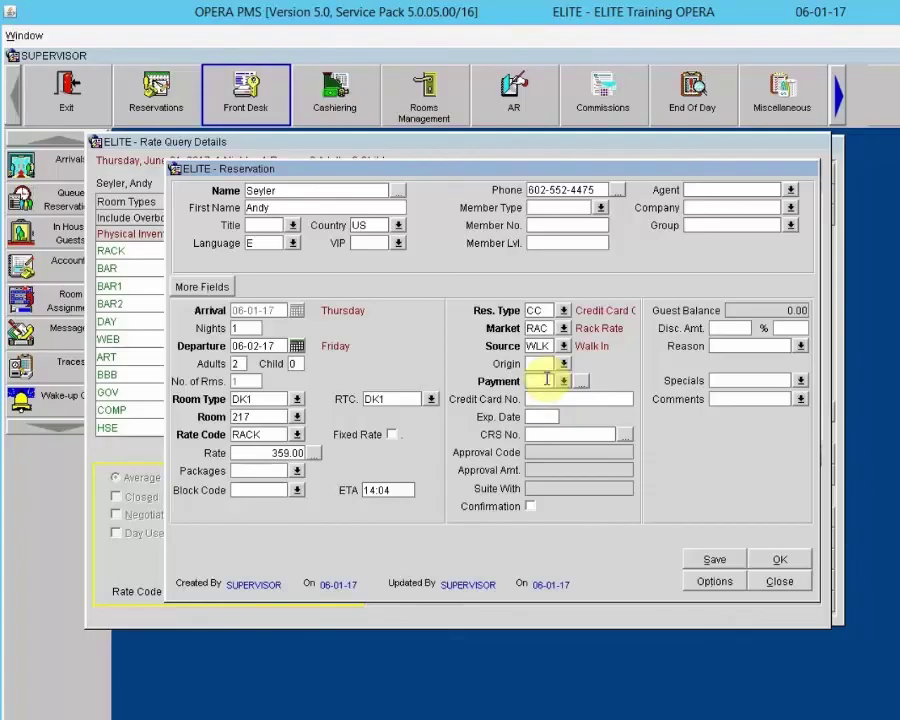
# Set the reservation payment to VA Visa with the guest's card number and expiry date
pyautogui.doubleClick(544, 386)
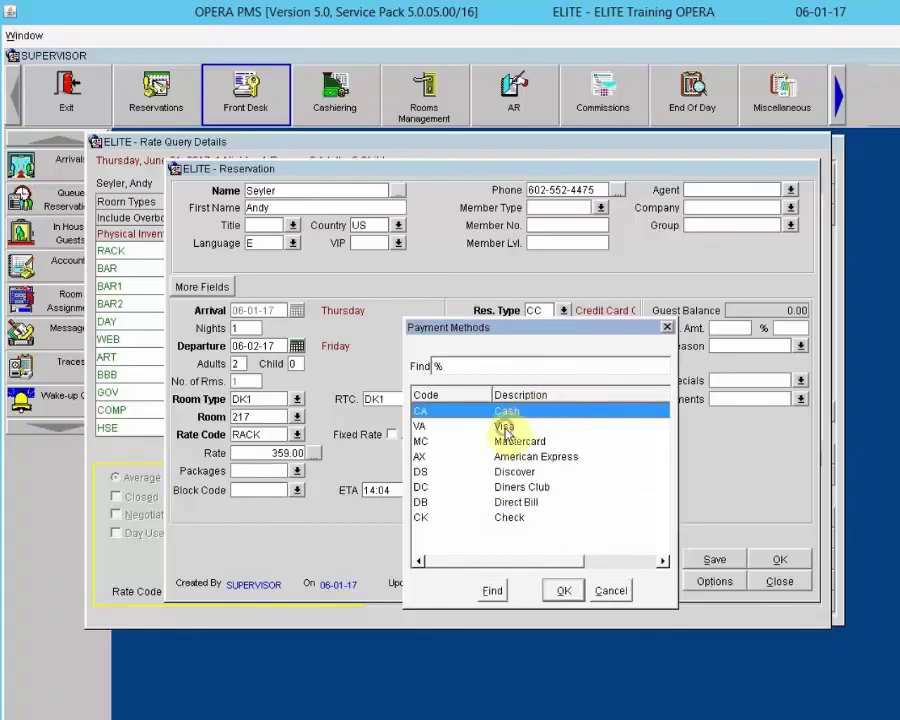
pyautogui.click(506, 425)
pyautogui.click(562, 590)
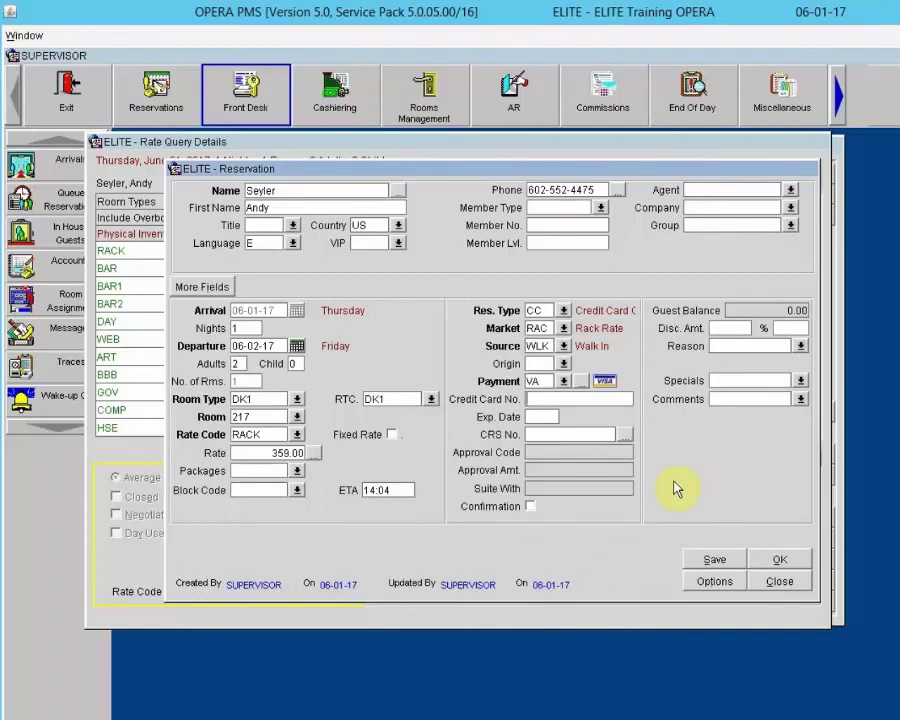
pyautogui.write('44443333222211')
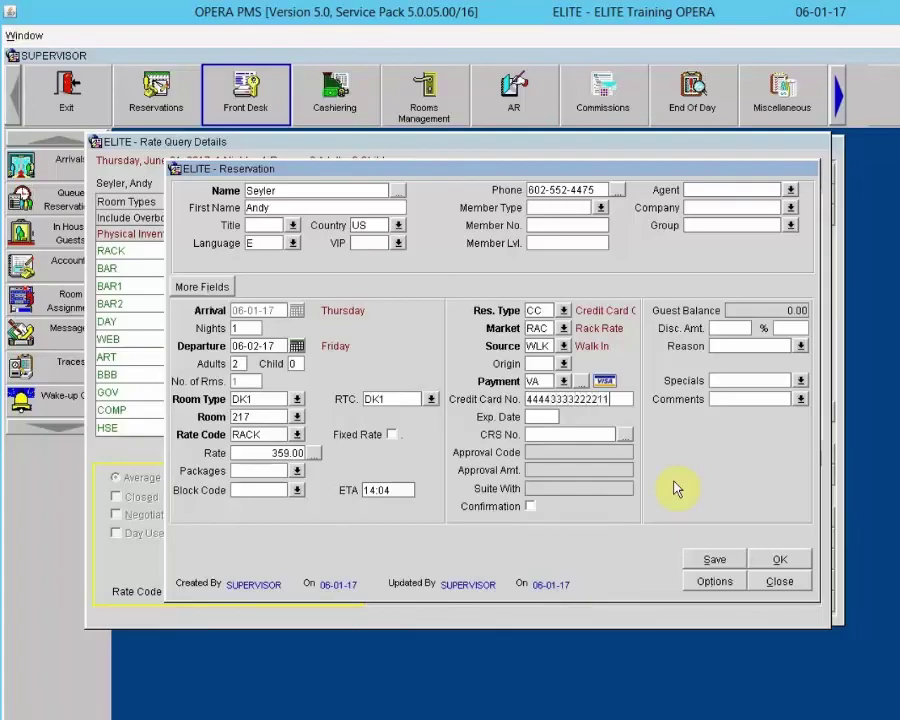
pyautogui.write('11')
pyautogui.press('Tab')
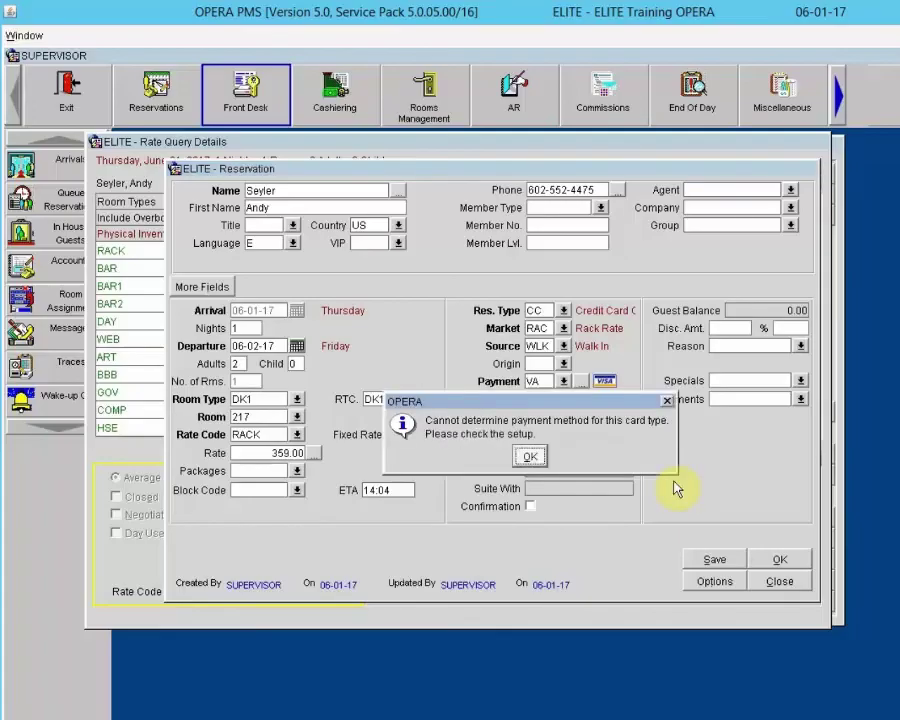
pyautogui.press('Return')
pyautogui.write('4444')
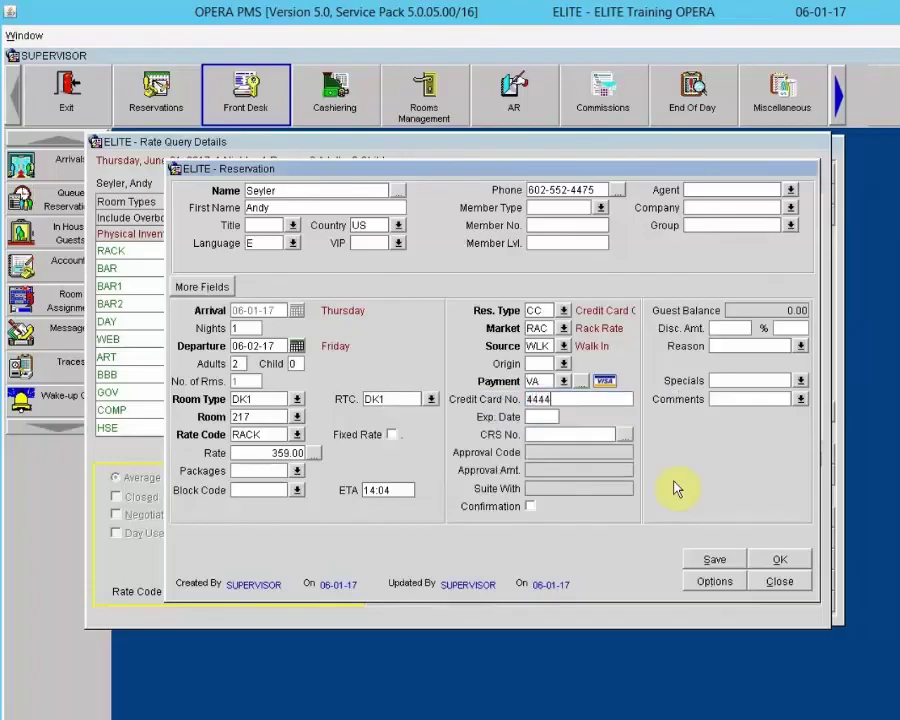
pyautogui.write('333322221111')
pyautogui.press('Tab')
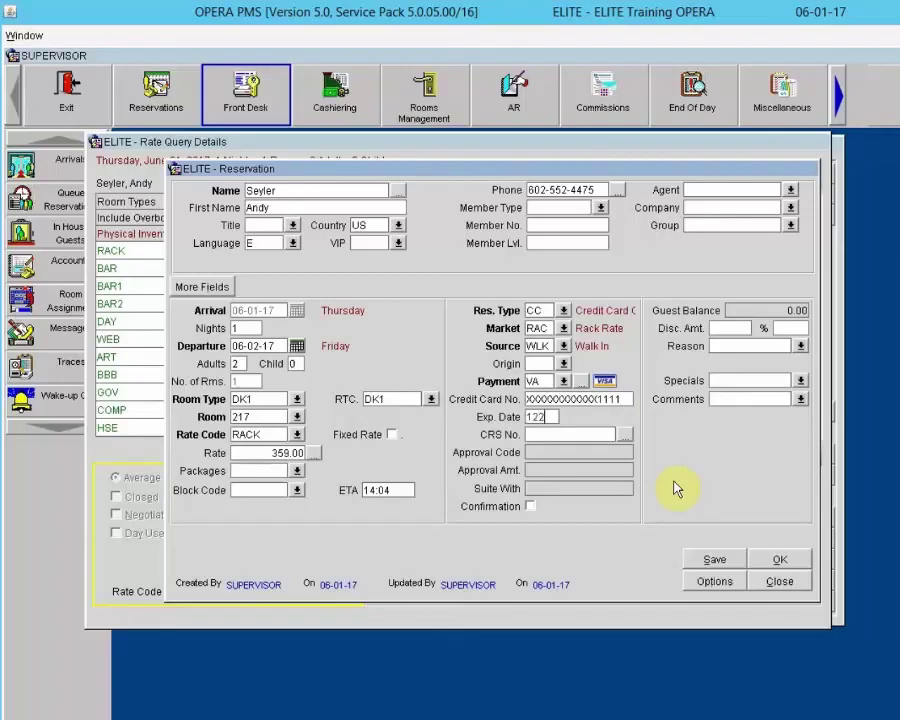
pyautogui.write('0')
pyautogui.press('Tab')
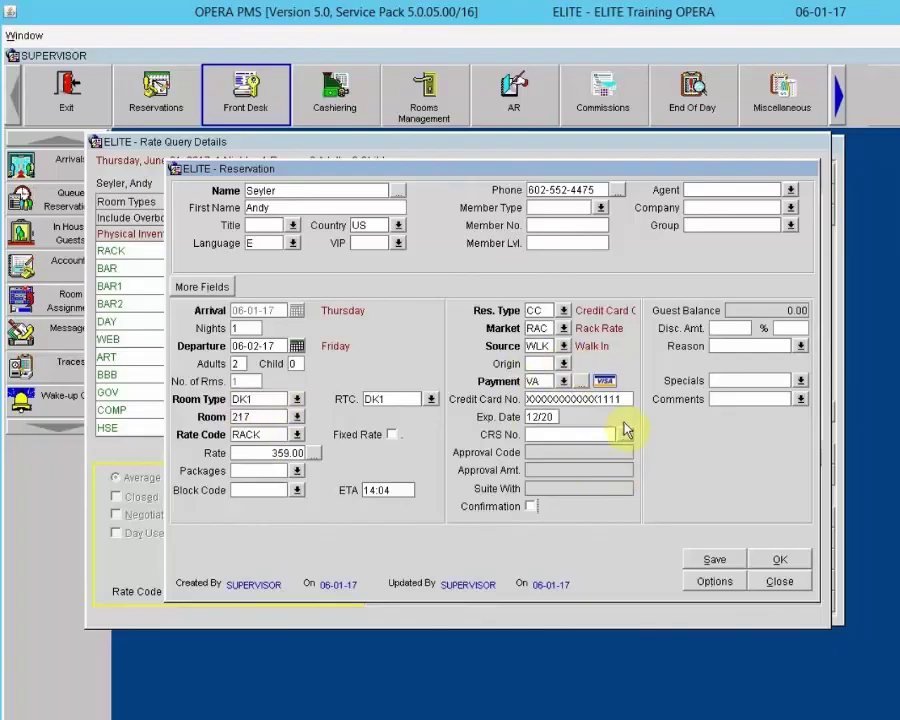
# In payment details, set authorization rule 2 (Nights*(Daily Rate + Amount)) with amount 50.00, and save
pyautogui.click(582, 380)
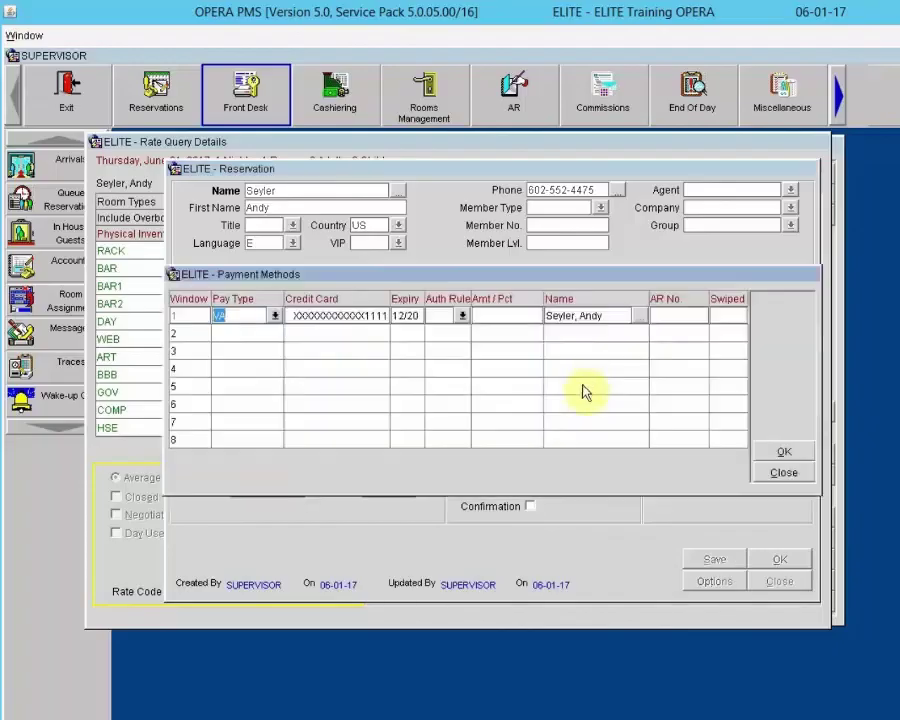
pyautogui.click(463, 316)
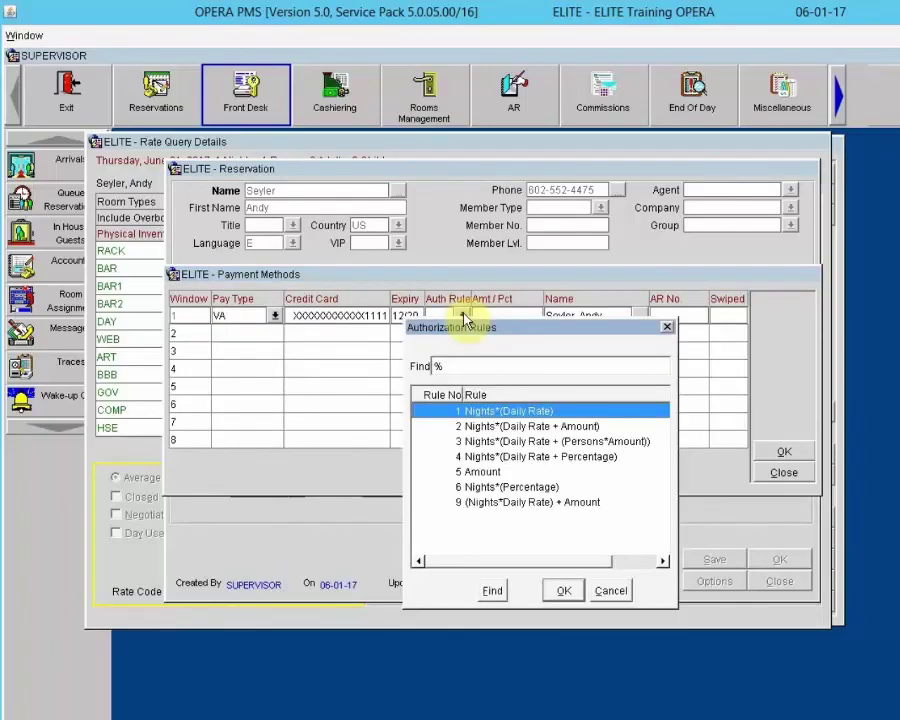
pyautogui.click(520, 428)
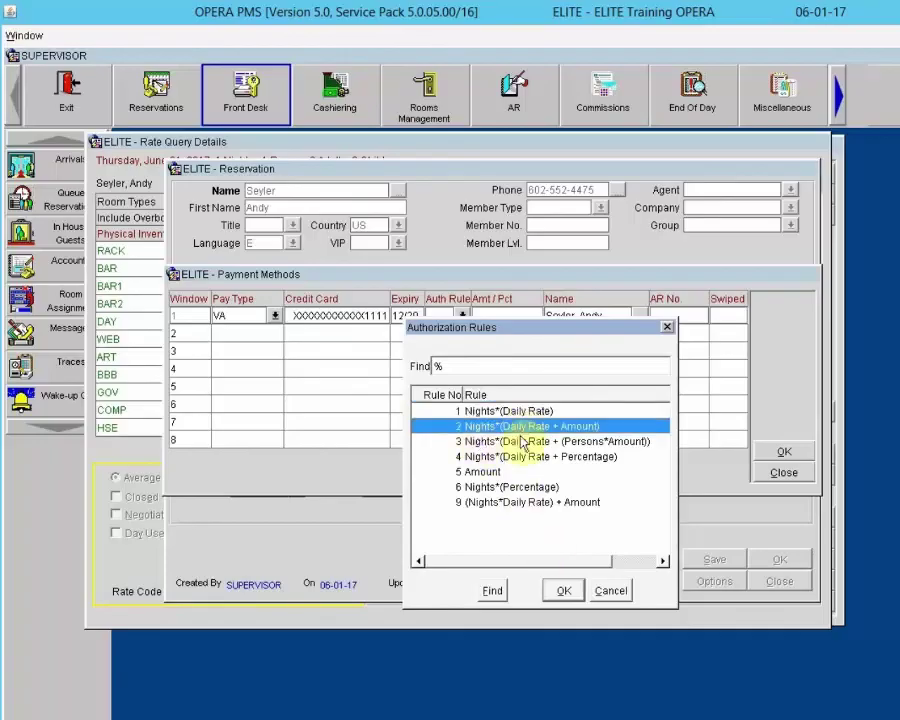
pyautogui.click(561, 590)
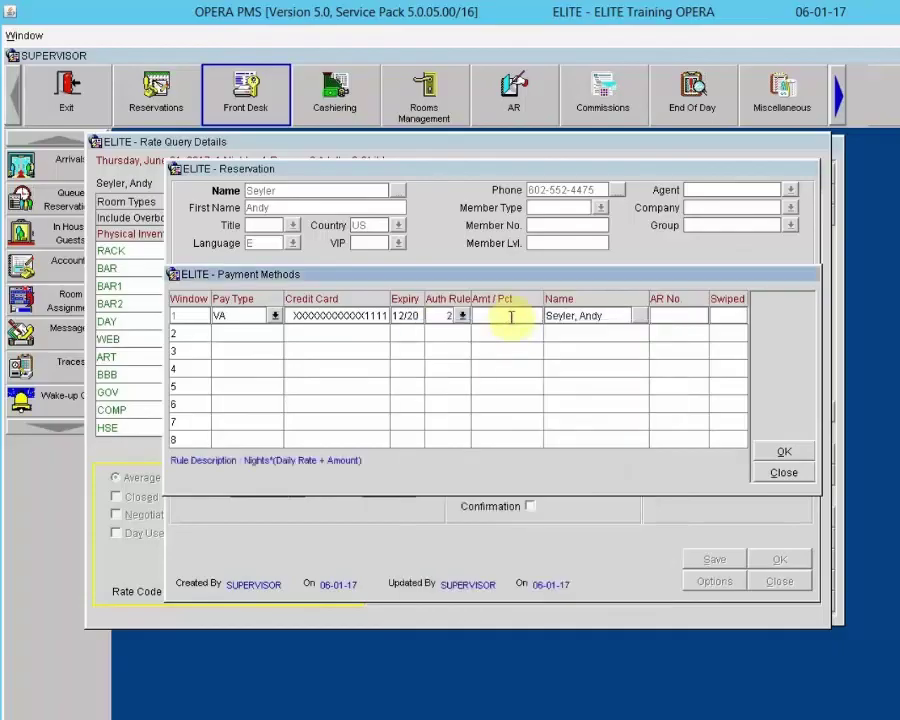
pyautogui.press('Tab')
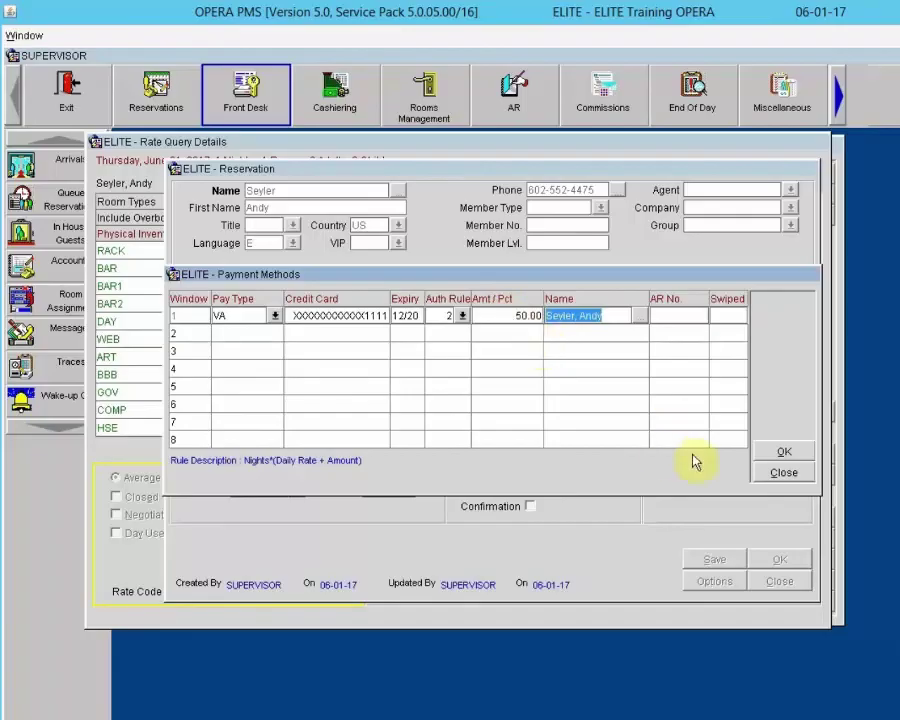
pyautogui.click(780, 453)
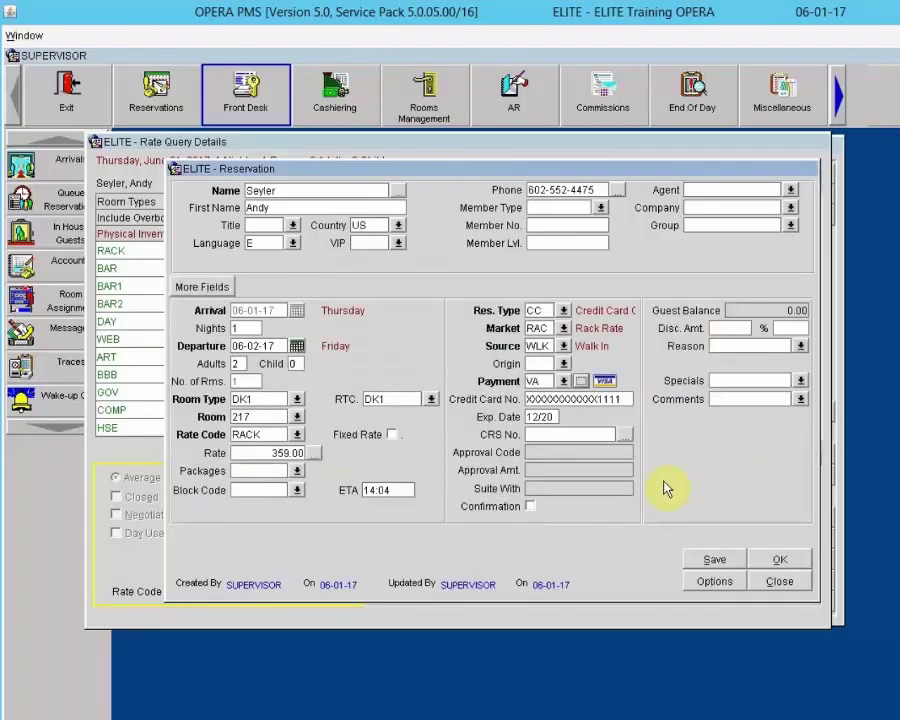
# Save the walk-in reservation and confirm checking the guest into room 217
pyautogui.click(785, 558)
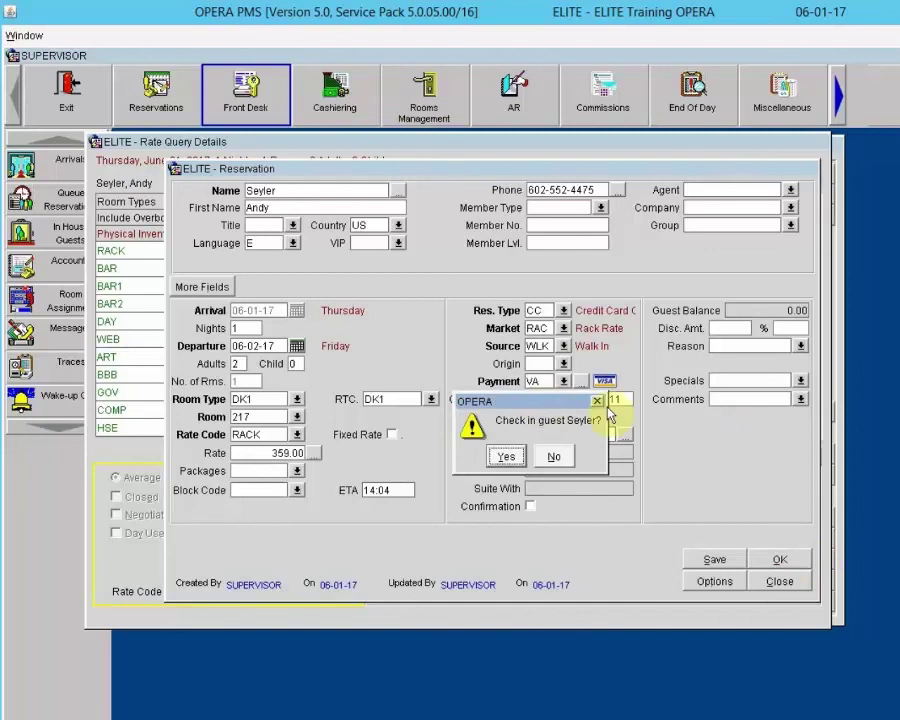
pyautogui.click(505, 455)
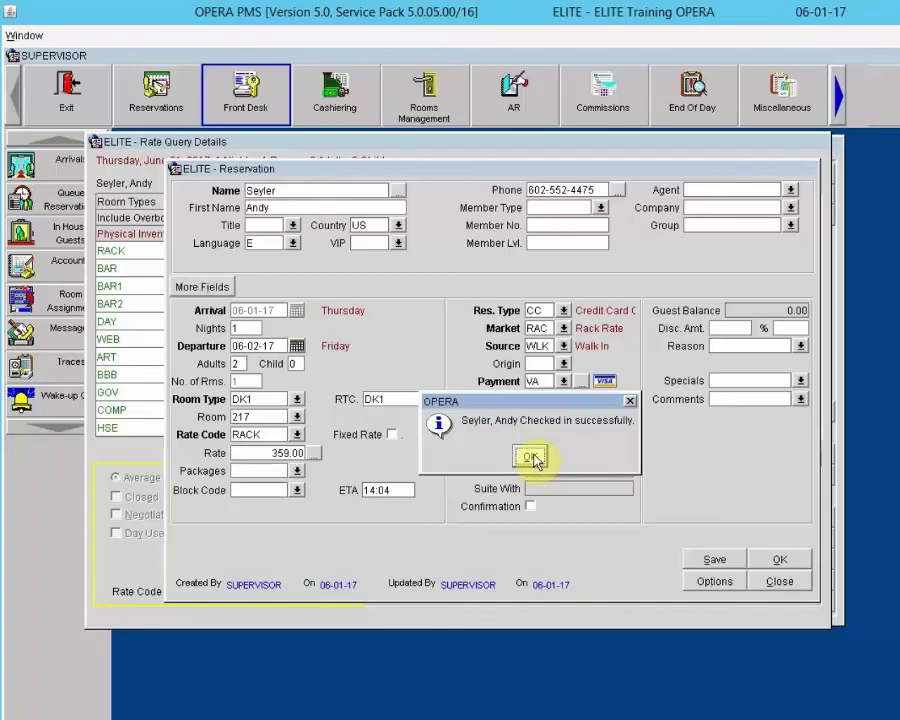
pyautogui.click(524, 459)
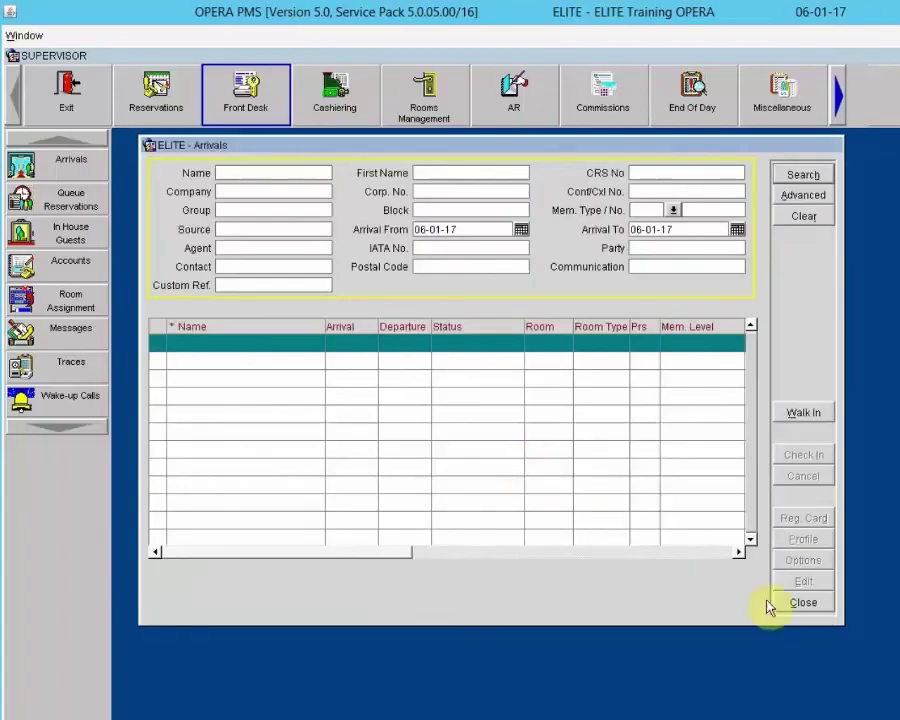
# Search In House Guests for the walk-in's surname, verify room 217 with WALKIN status, then close
pyautogui.click(800, 602)
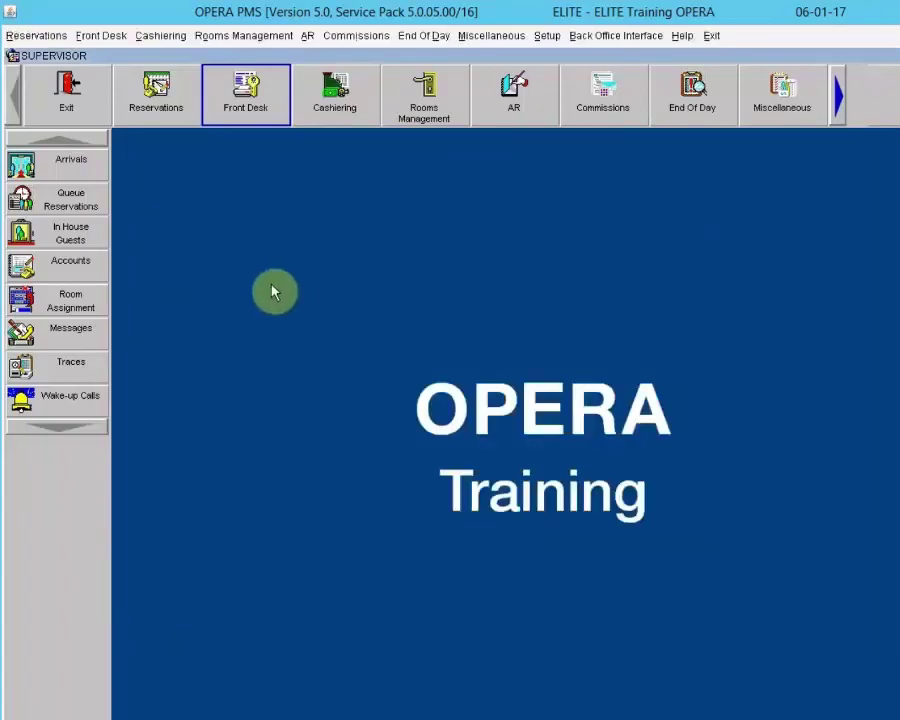
pyautogui.click(27, 229)
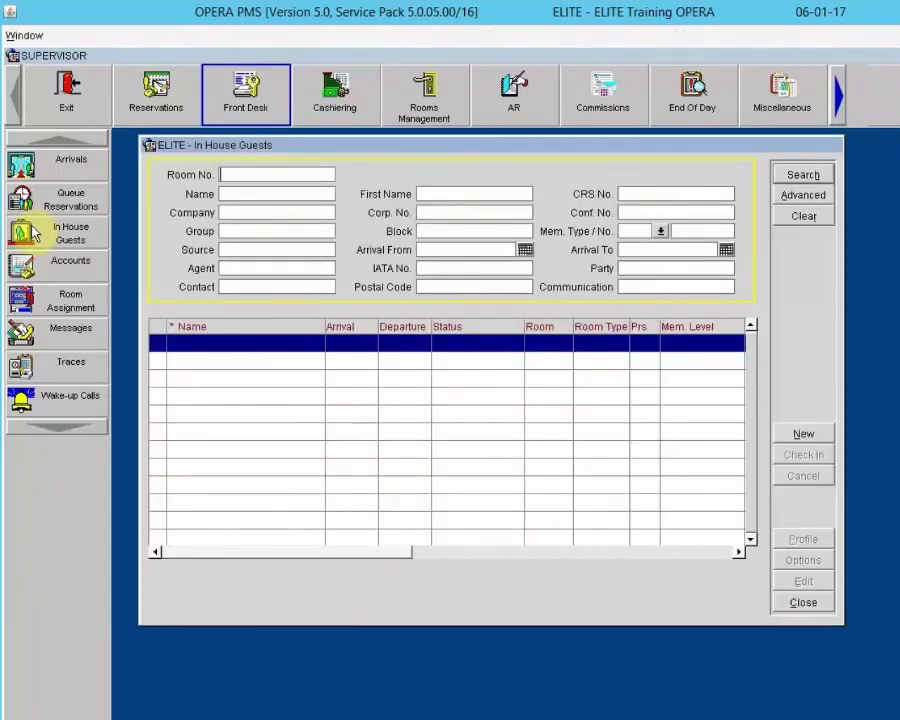
pyautogui.press('Tab')
pyautogui.click(800, 177)
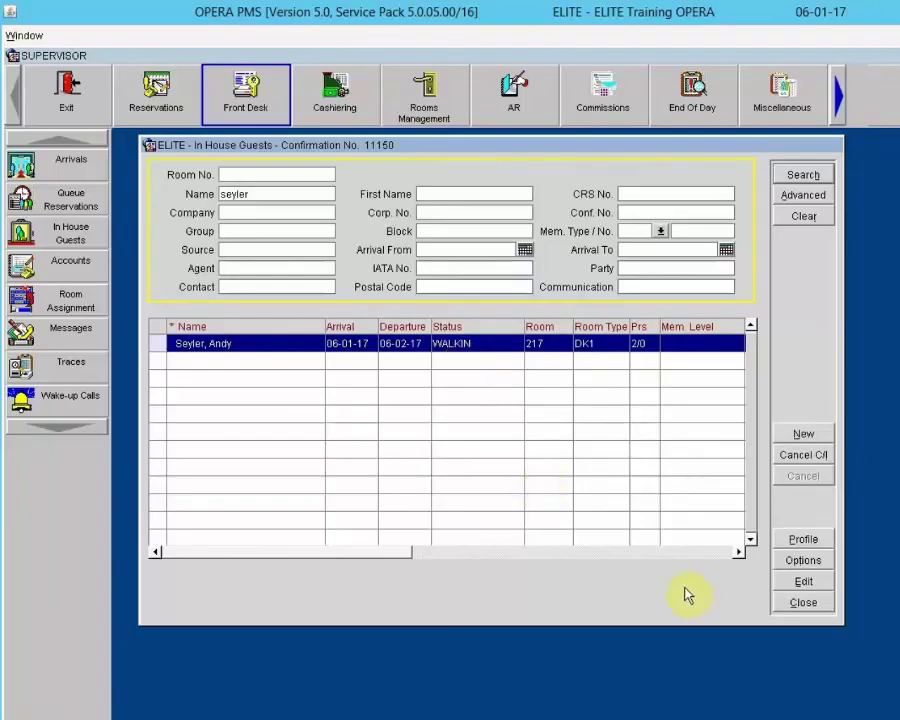
pyautogui.click(802, 604)
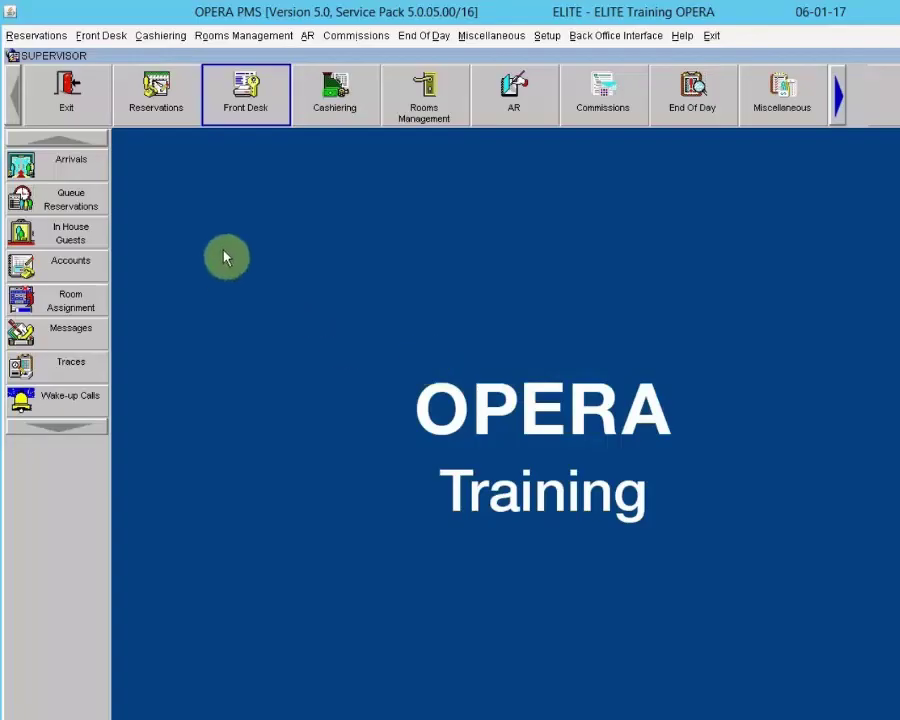
# List today's arriving reservations in Arrivals, then close the list
pyautogui.click(58, 163)
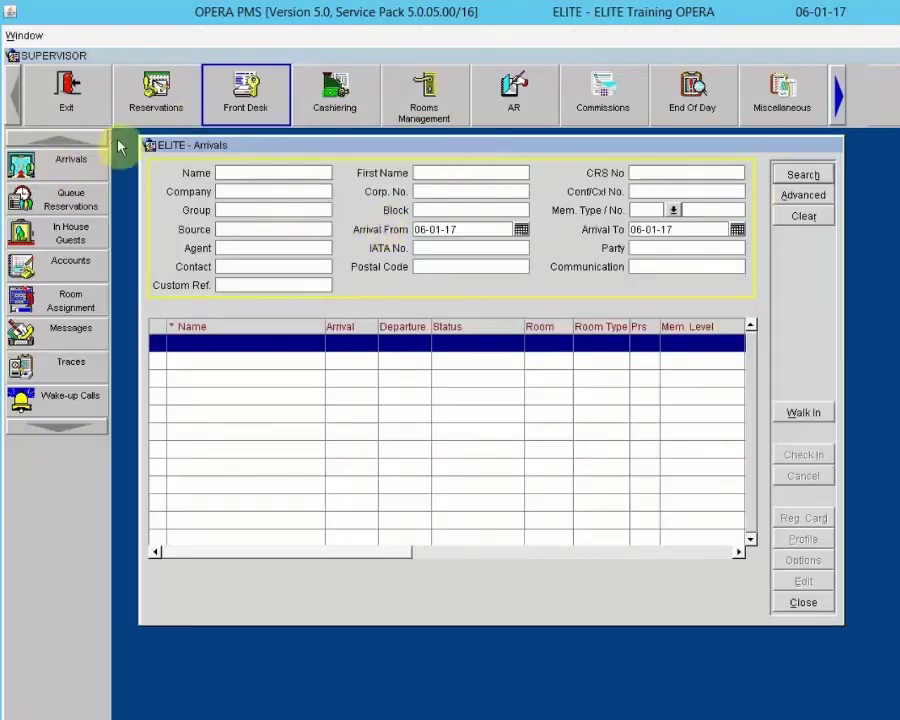
pyautogui.click(800, 176)
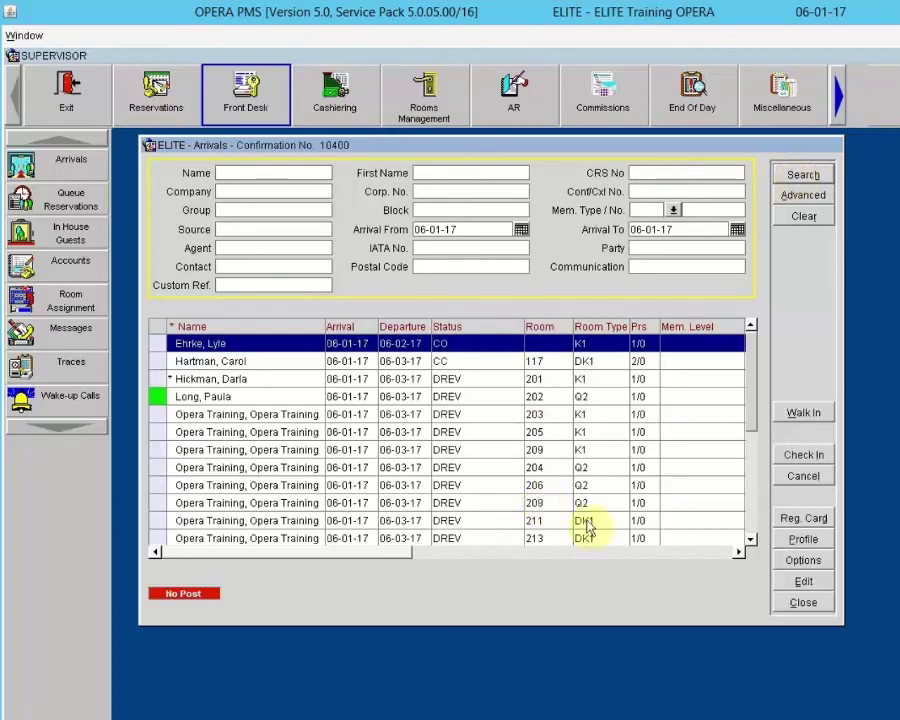
pyautogui.click(802, 602)
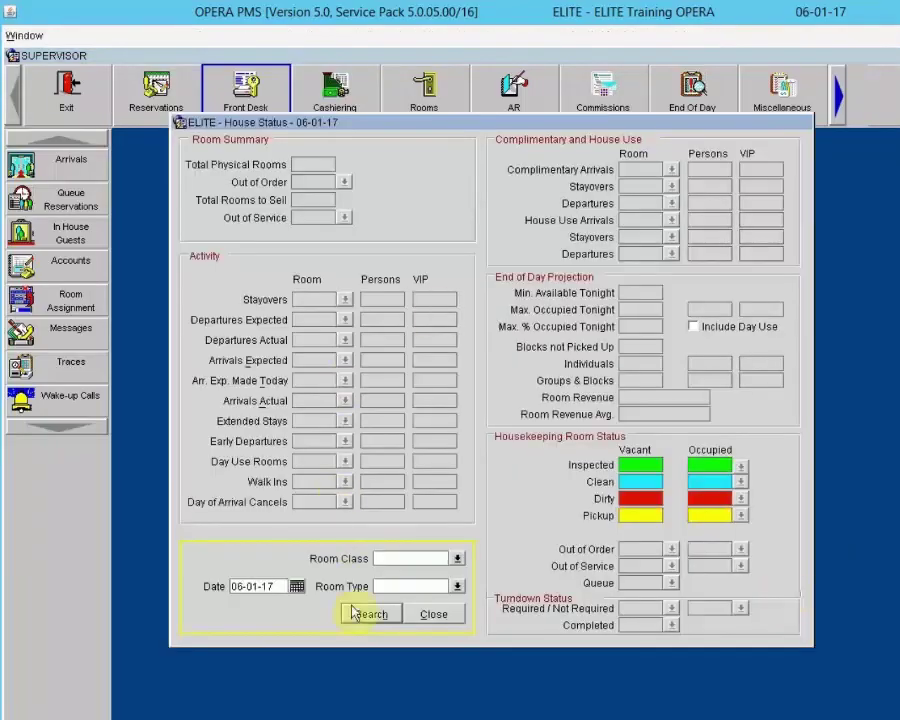
# Load today's House Status, check the actual arrivals include the room 217 walk-in, then close
pyautogui.click(369, 616)
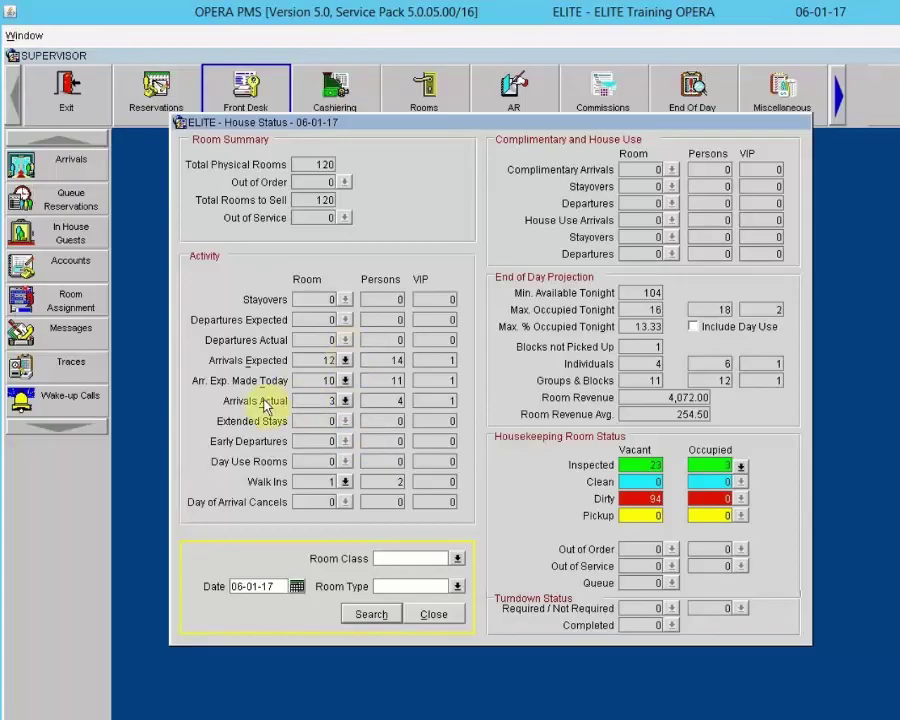
pyautogui.click(345, 401)
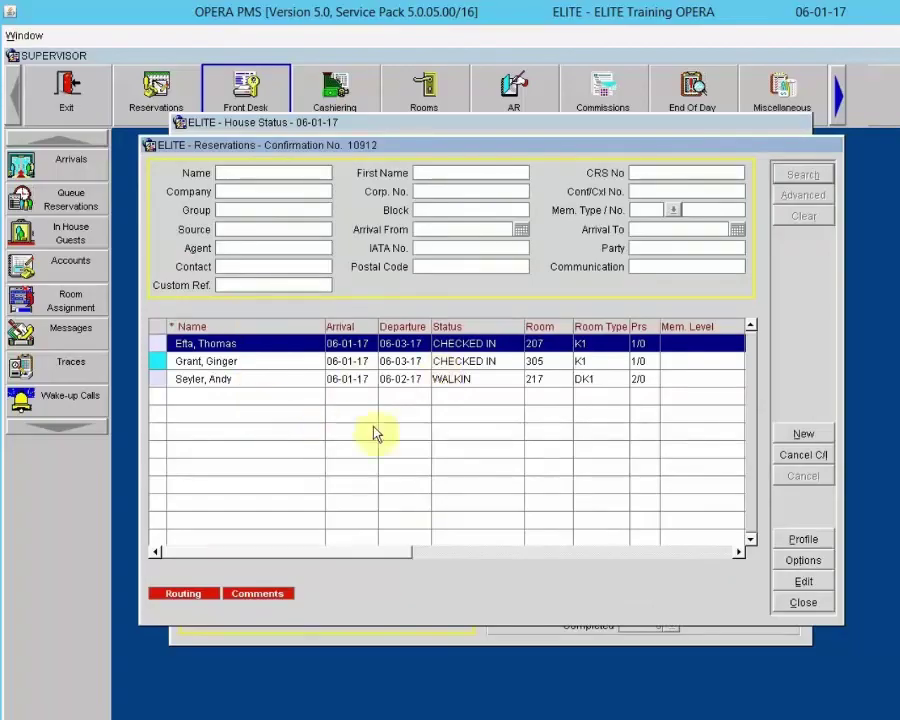
pyautogui.click(803, 602)
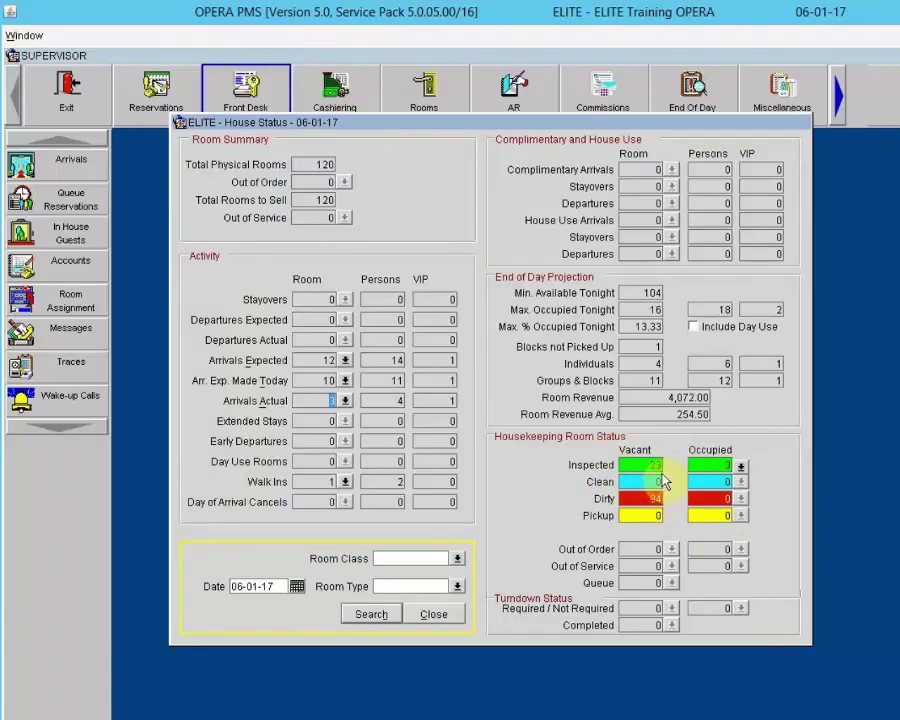
pyautogui.click(433, 614)
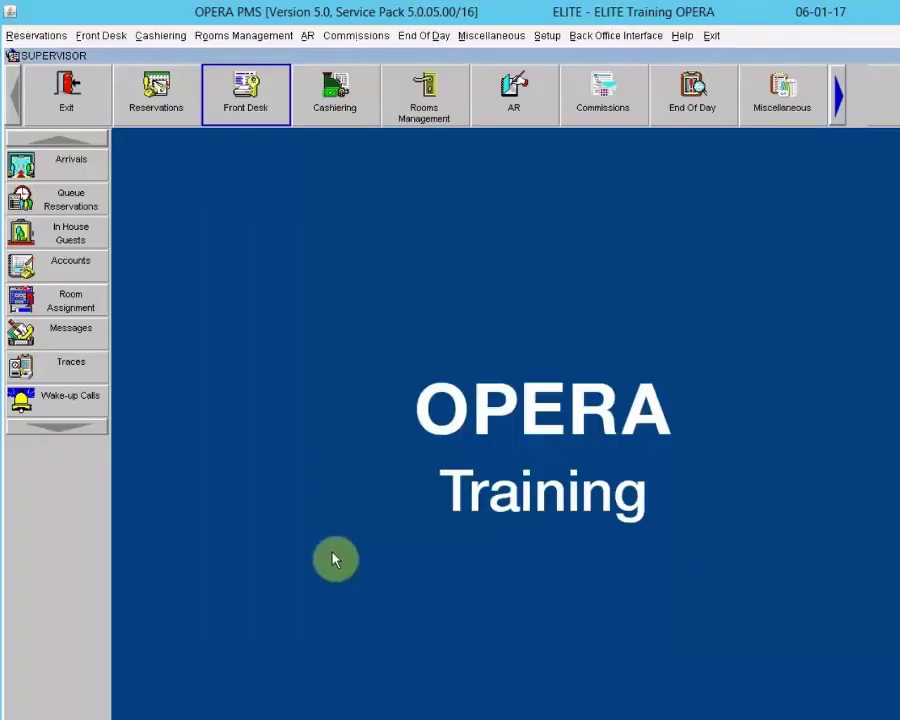
# Load the Room Plan for 06-01-17, page down to confirm room 217 is occupied, then close
pyautogui.click(155, 100)
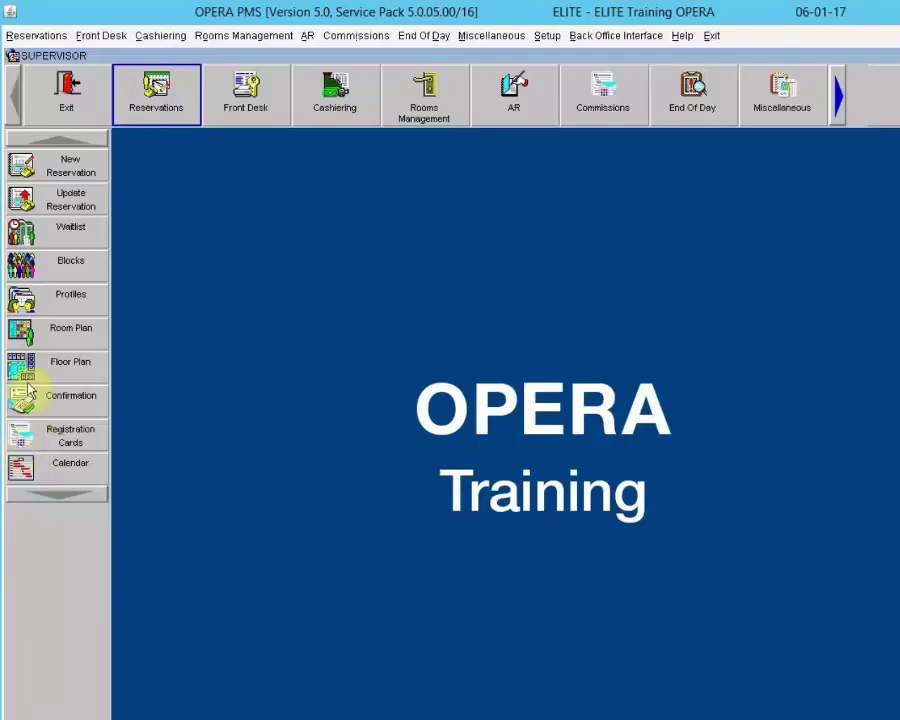
pyautogui.click(41, 330)
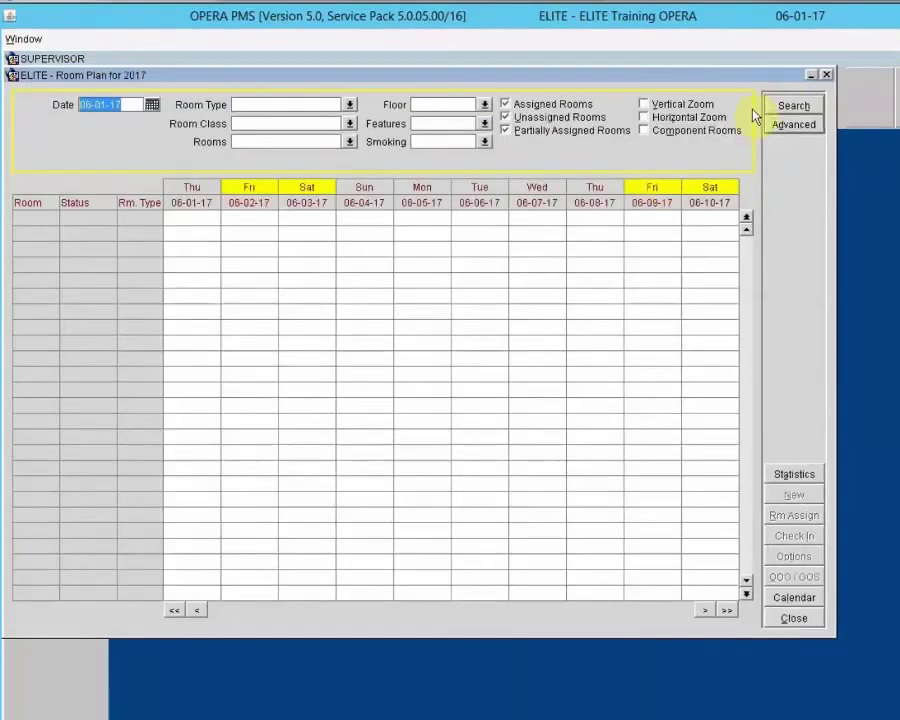
pyautogui.click(785, 107)
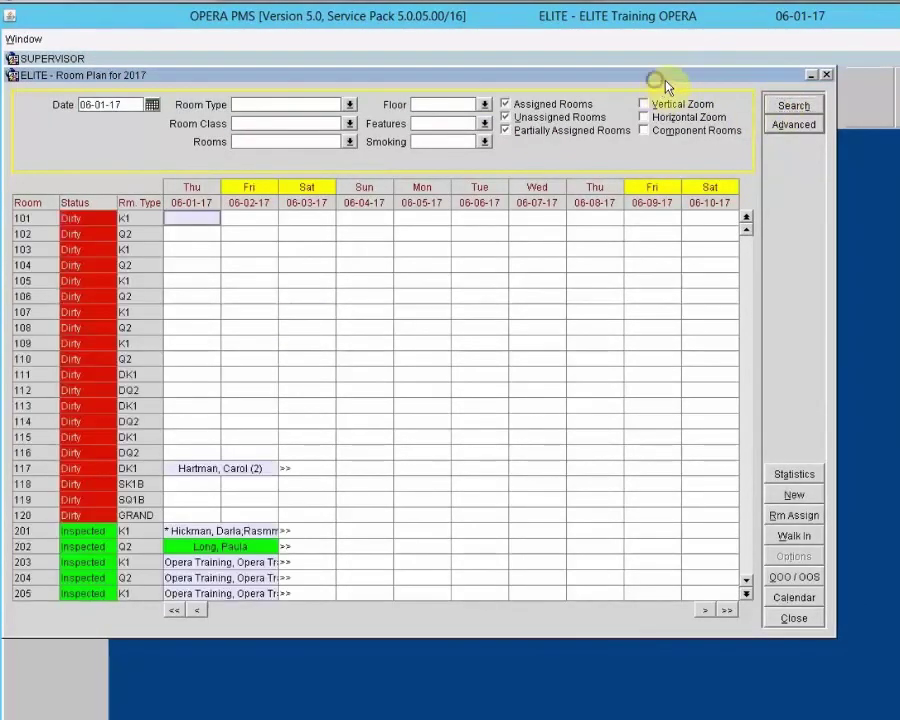
pyautogui.moveTo(665, 82); pyautogui.dragTo(712, 84)
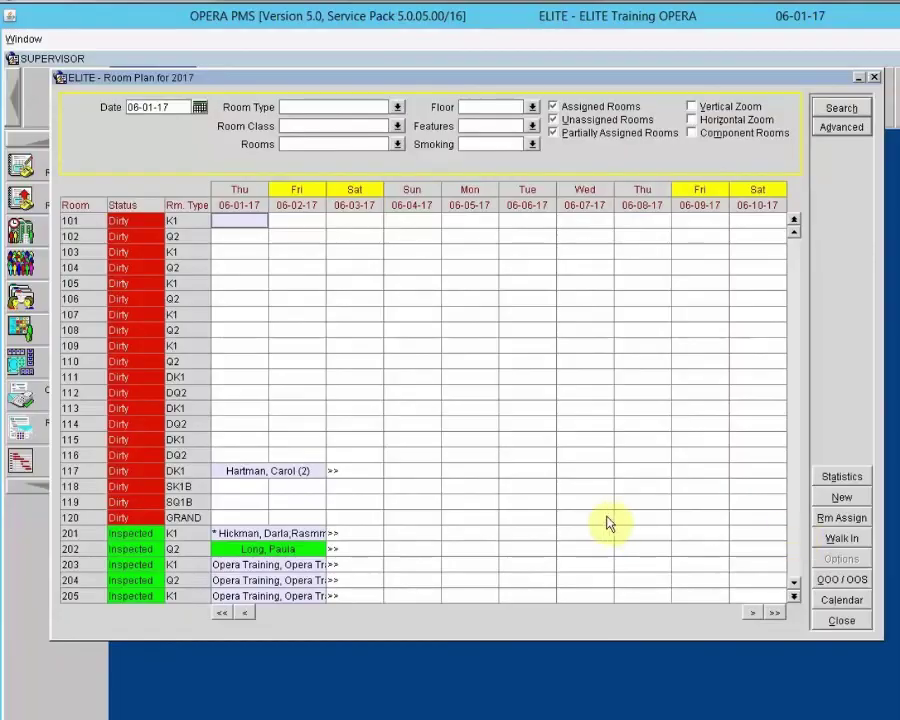
pyautogui.click(422, 550)
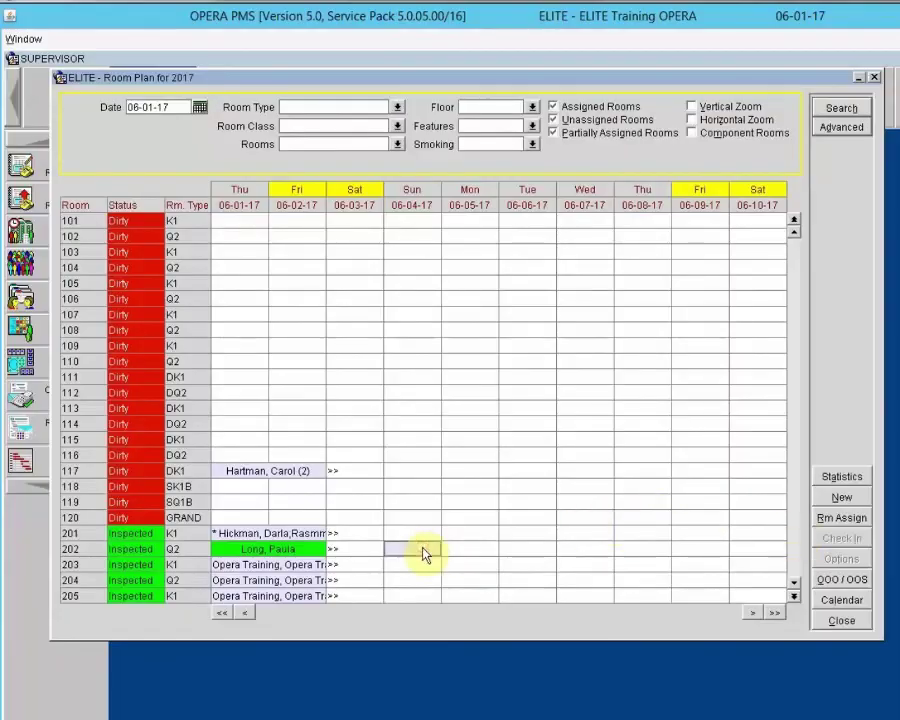
pyautogui.press('pagedown')
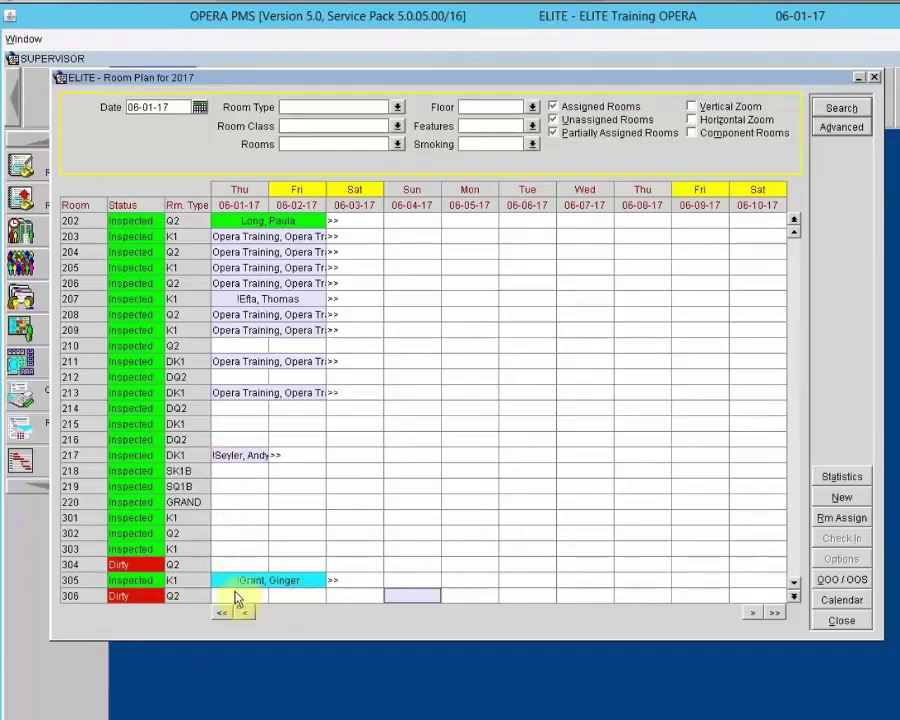
pyautogui.click(838, 619)
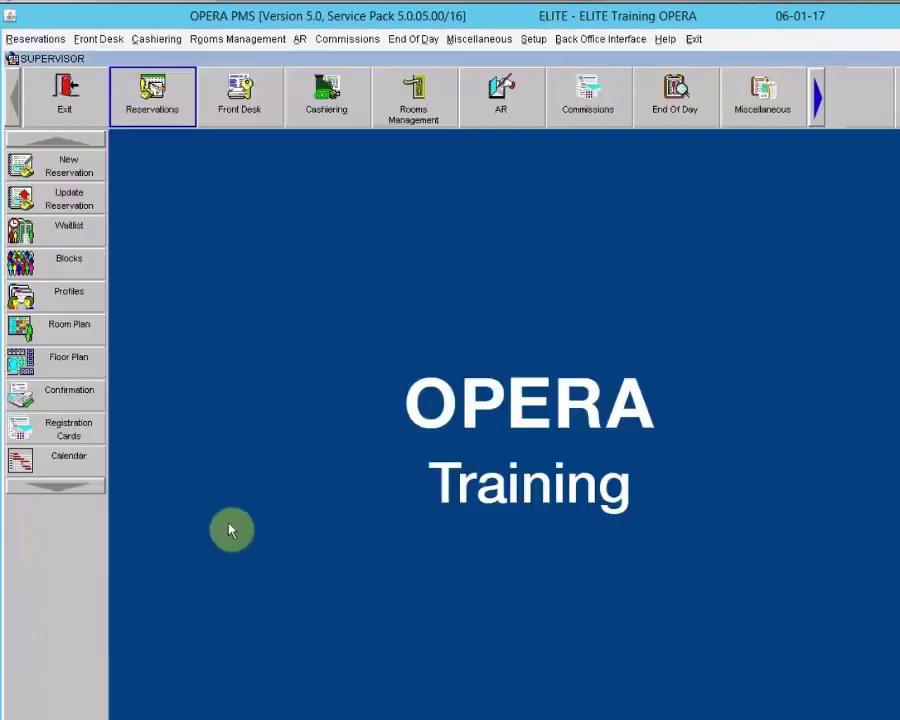
pyautogui.click(50, 370)
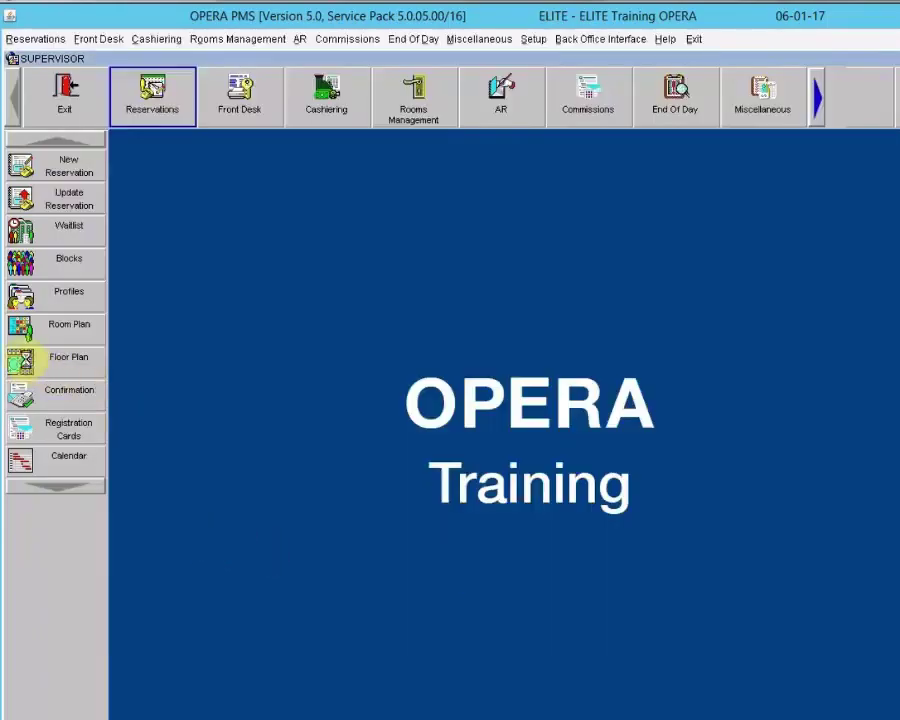
pyautogui.click(345, 304)
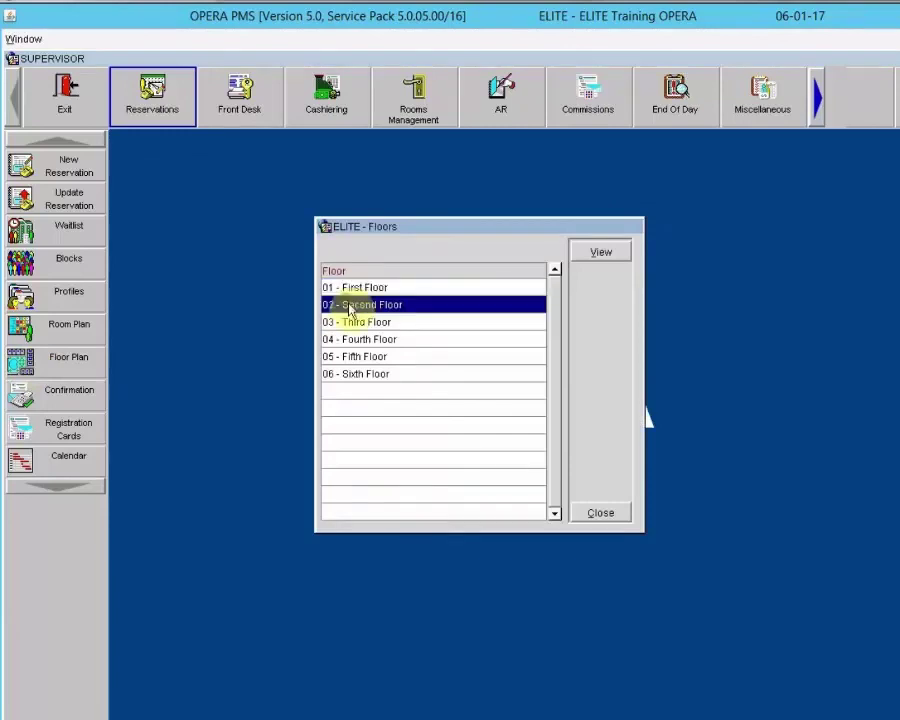
pyautogui.click(599, 255)
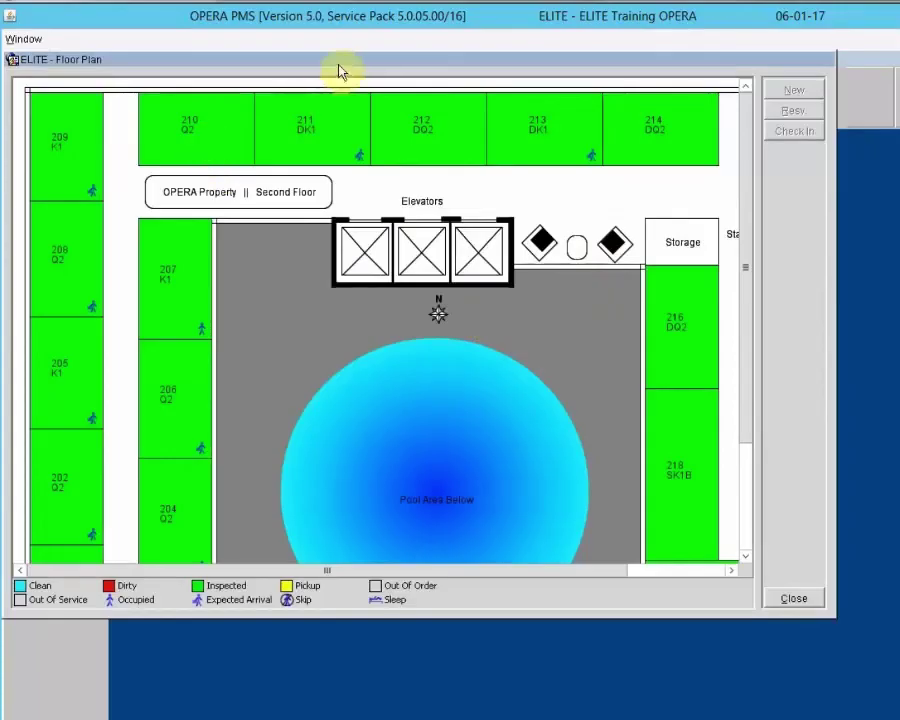
pyautogui.moveTo(345, 63); pyautogui.dragTo(416, 117)
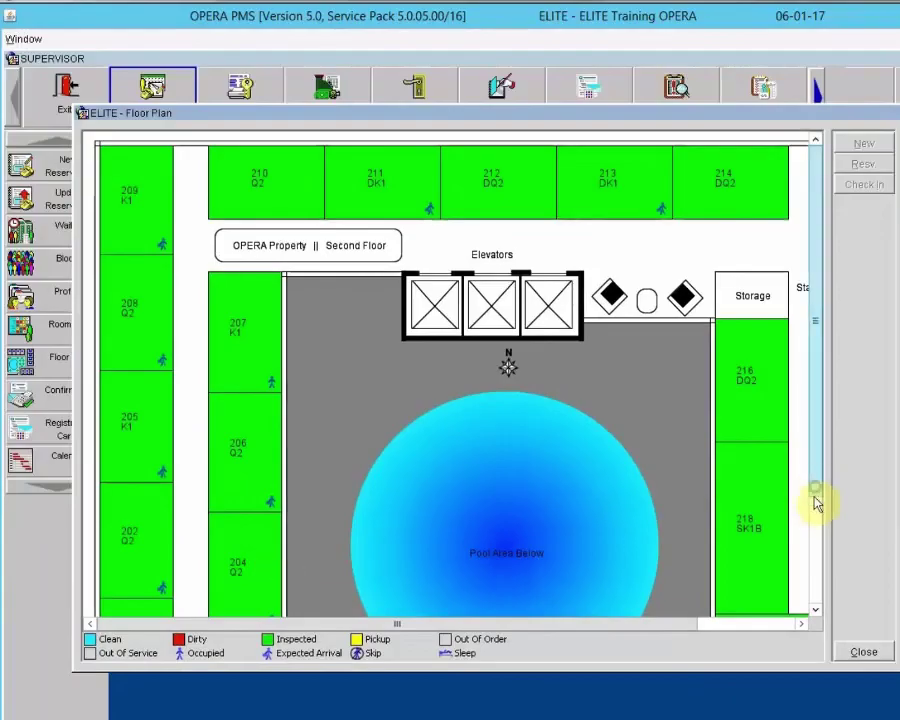
pyautogui.moveTo(818, 496); pyautogui.dragTo(815, 552)
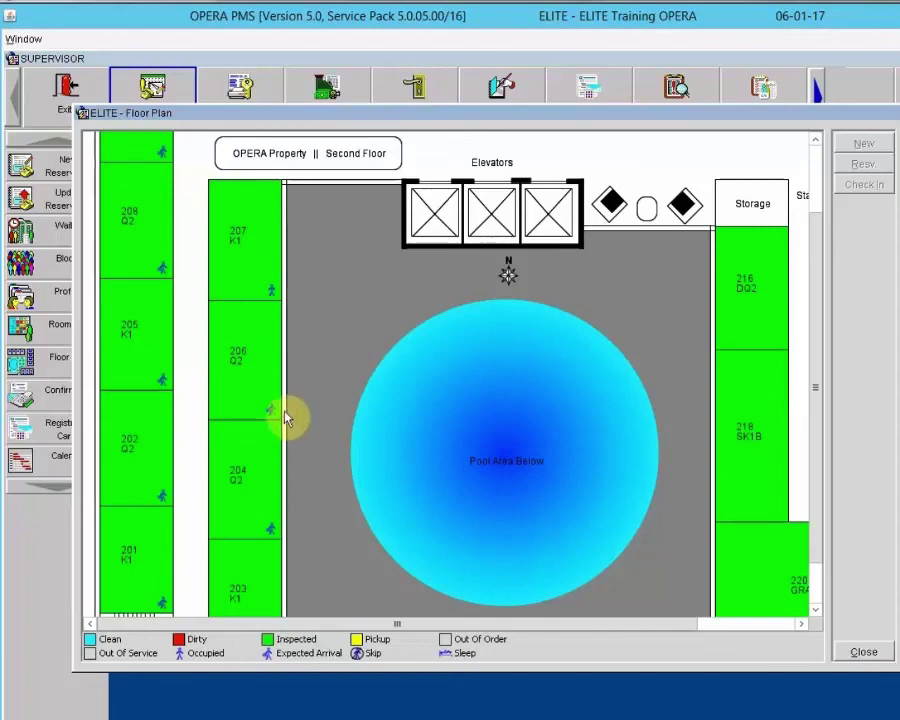
pyautogui.click(862, 651)
pyautogui.click(627, 521)
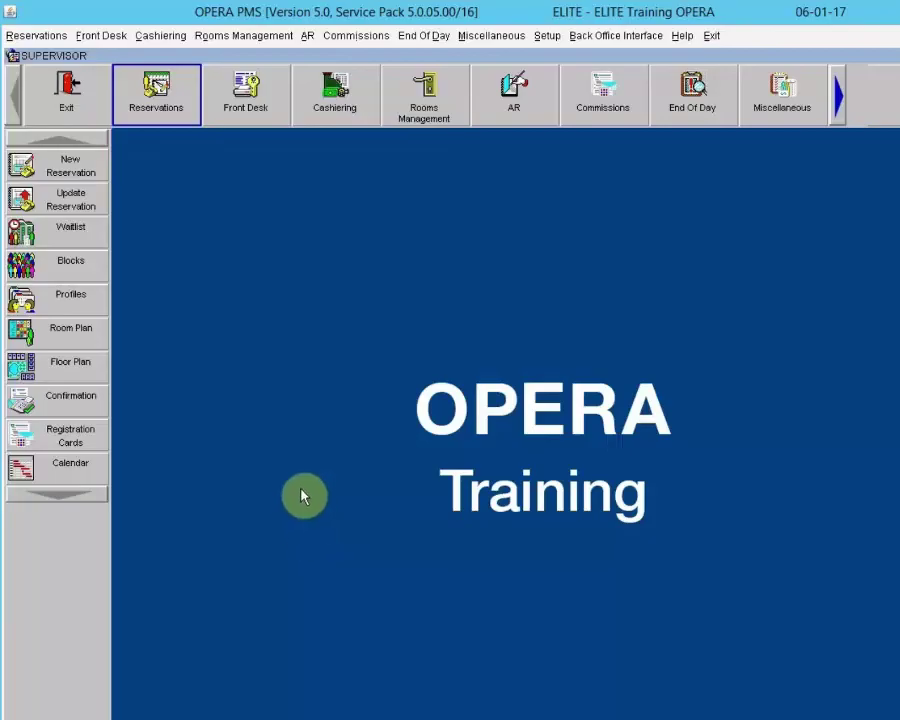
pyautogui.click(492, 37)
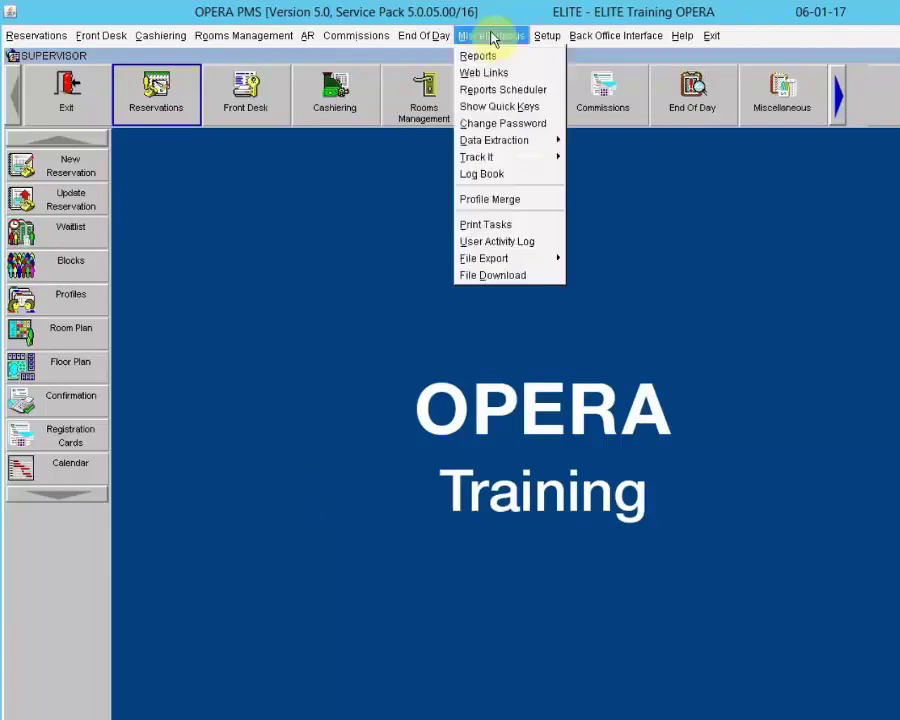
pyautogui.click(480, 57)
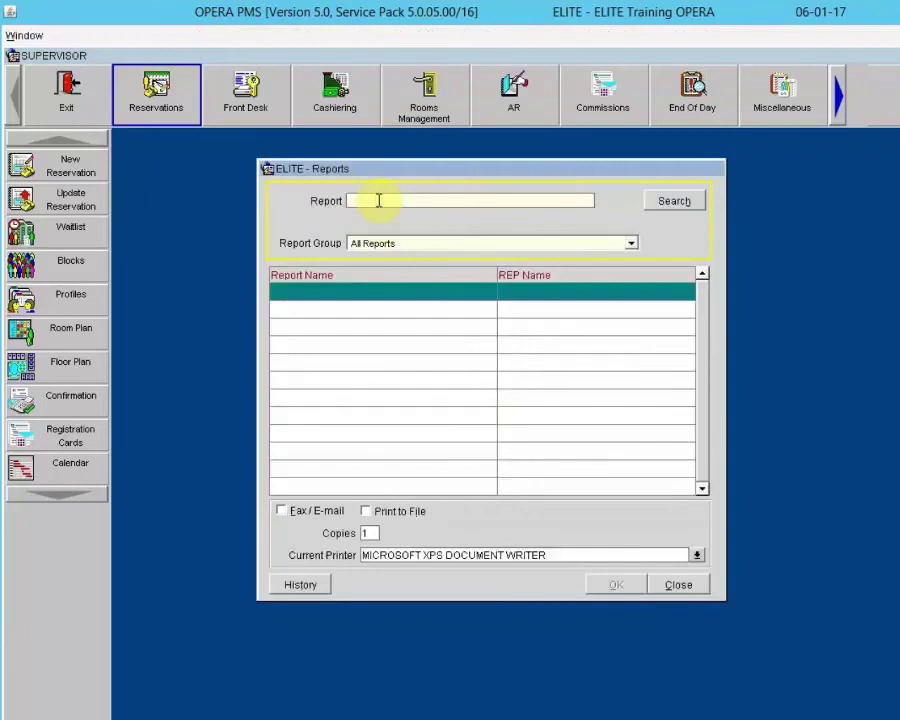
pyautogui.write('%arrival')
pyautogui.click(680, 199)
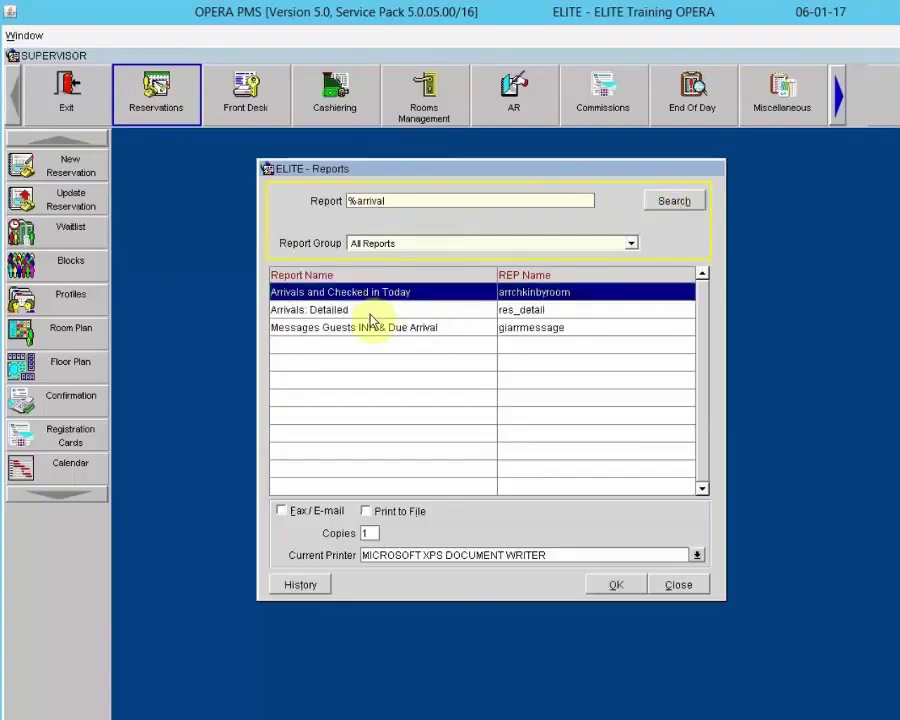
pyautogui.click(677, 586)
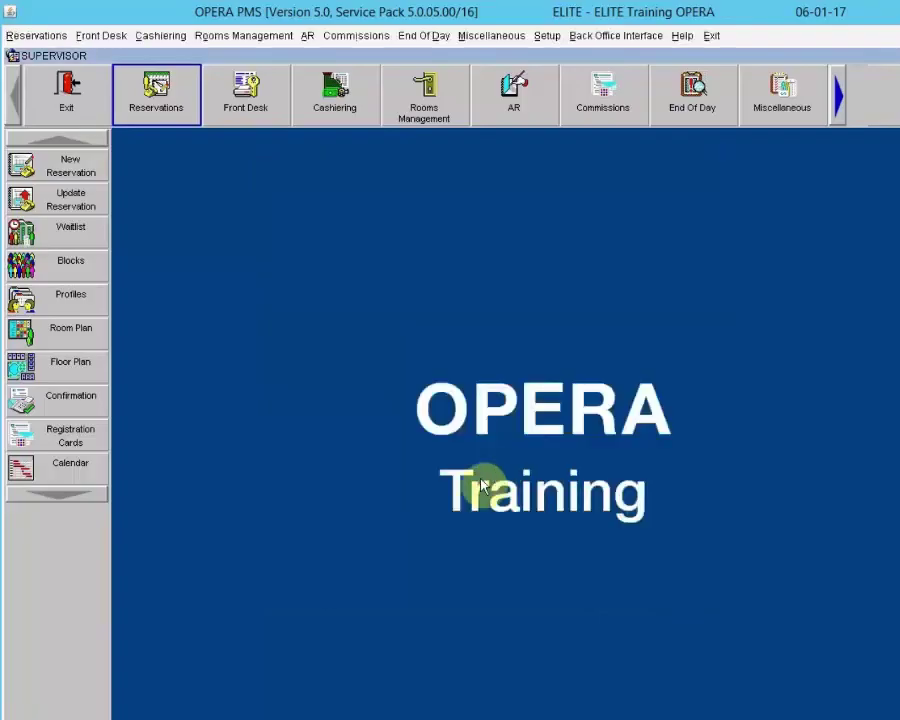